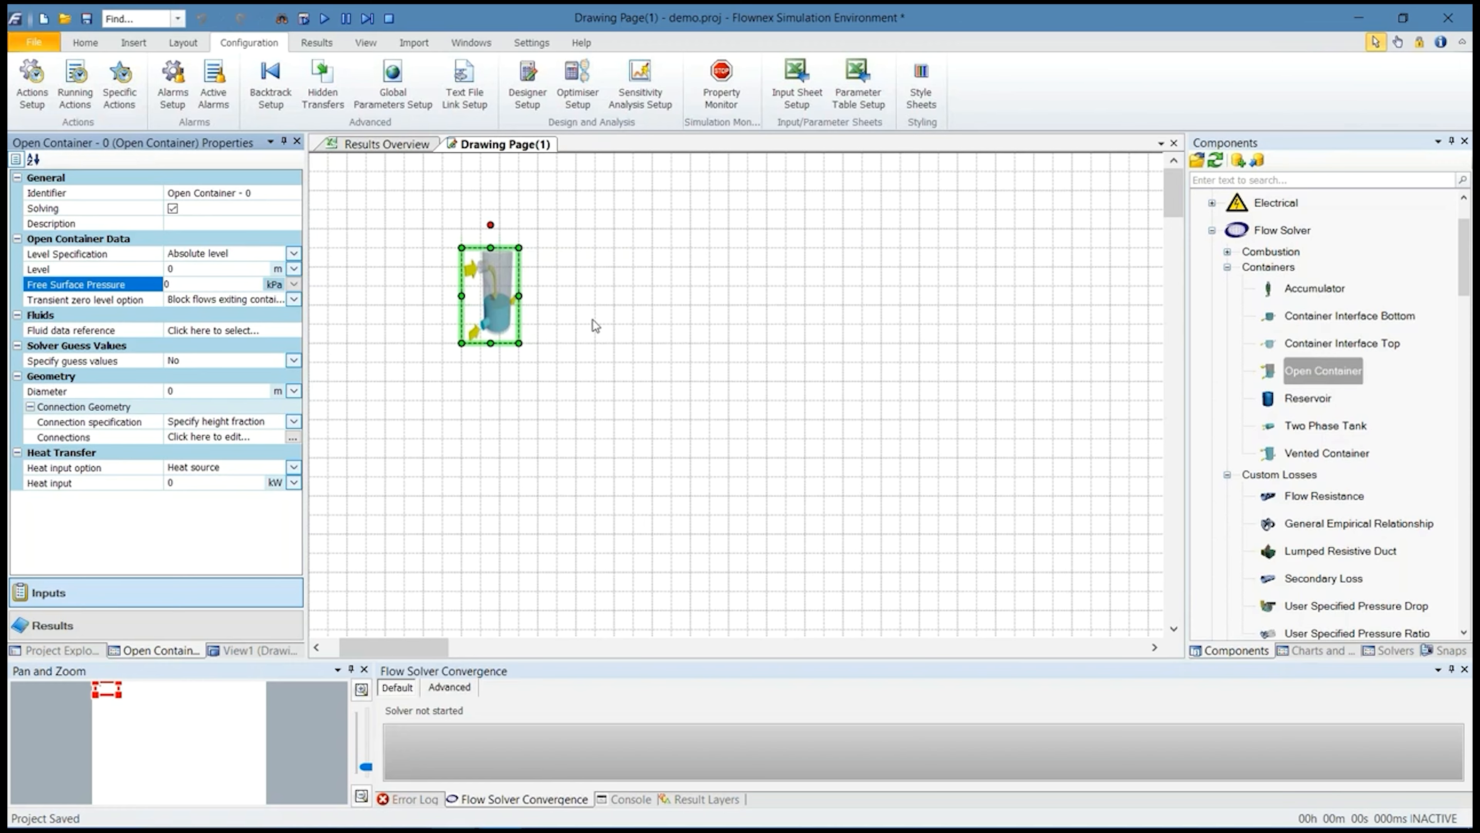
pyautogui.doubleClick(208, 284)
pyautogui.click(232, 272)
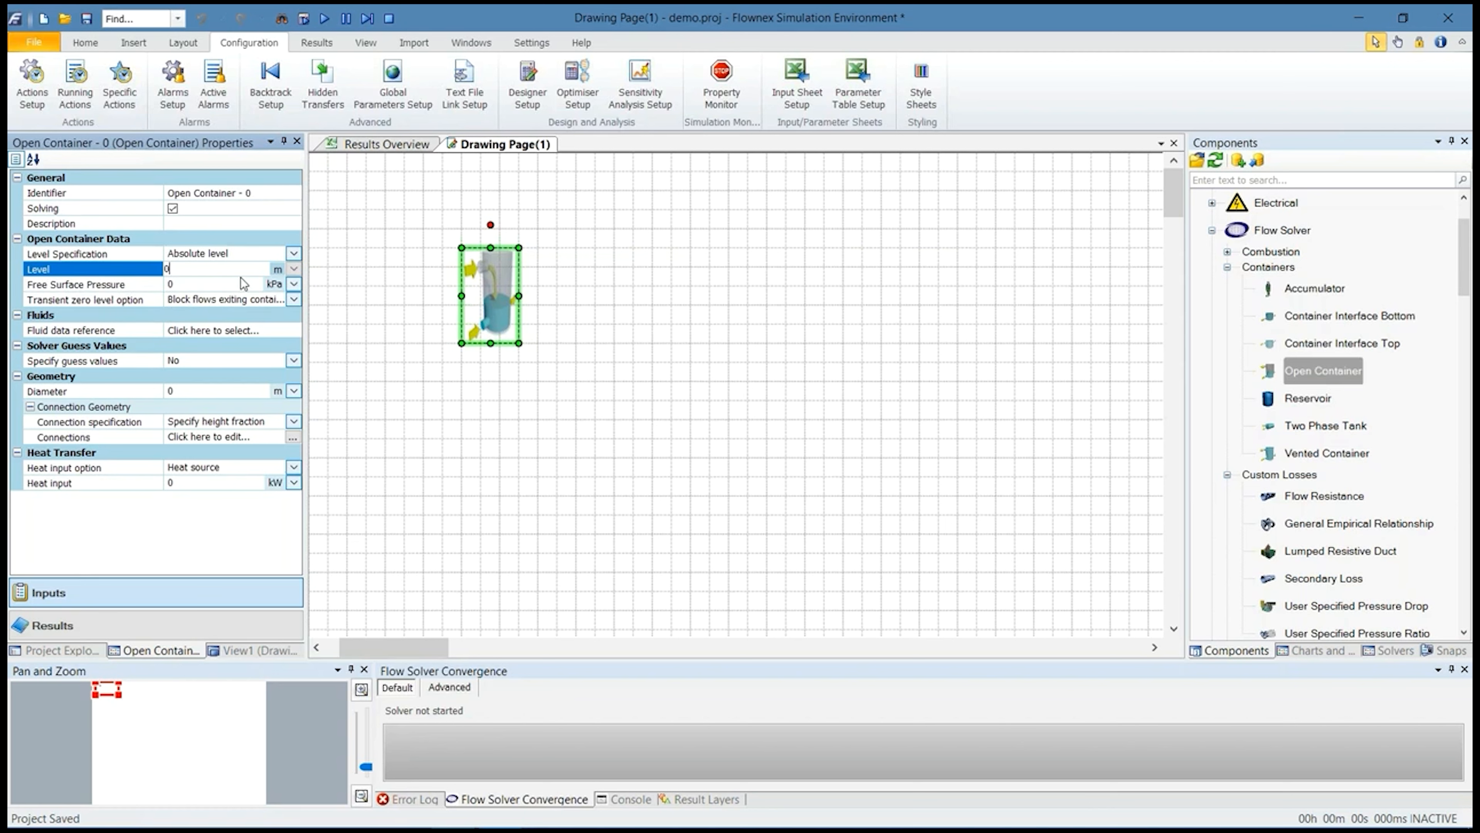
pyautogui.click(240, 280)
pyautogui.click(292, 286)
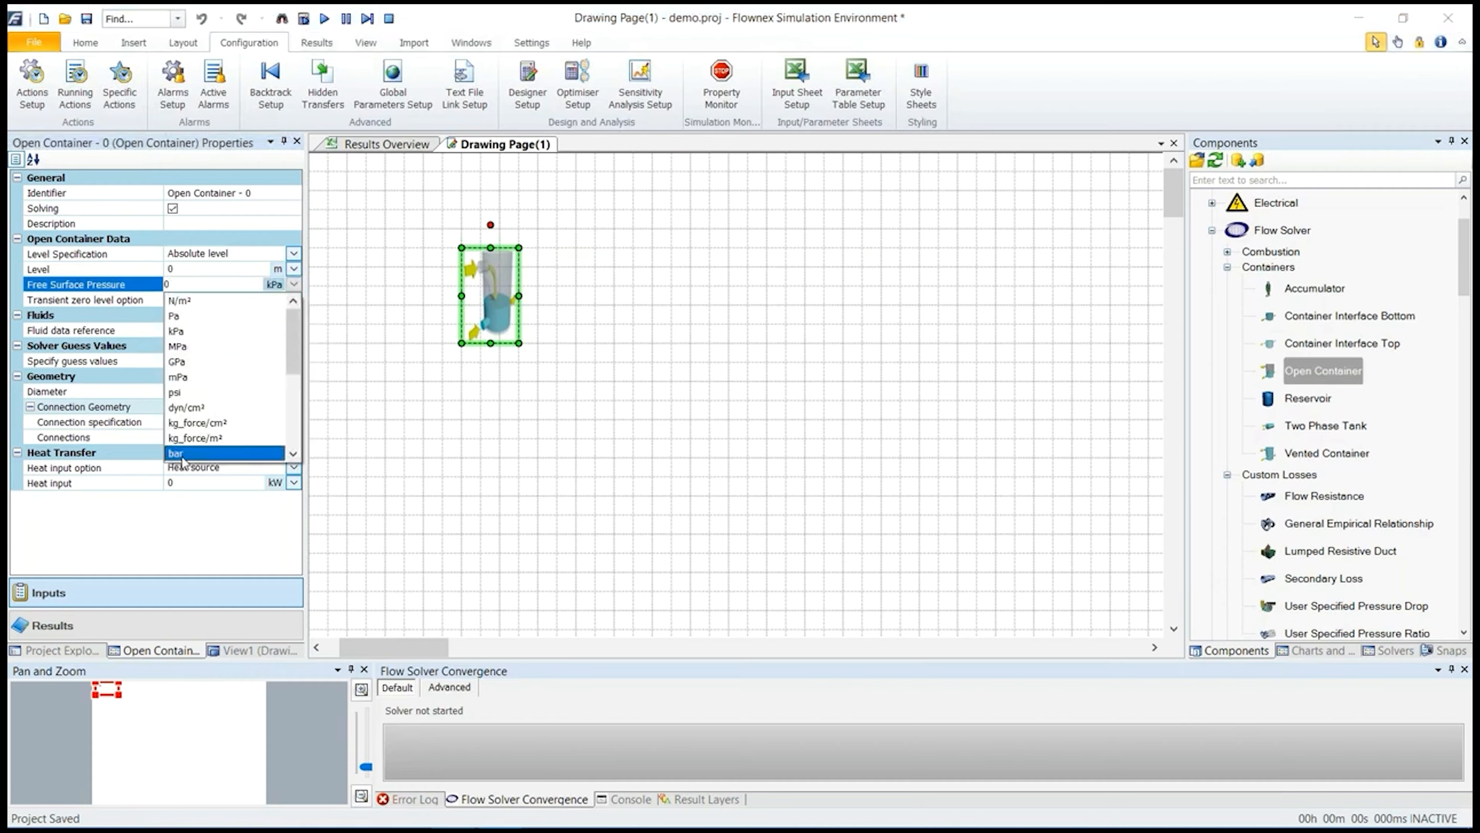
pyautogui.click(185, 471)
pyautogui.click(293, 284)
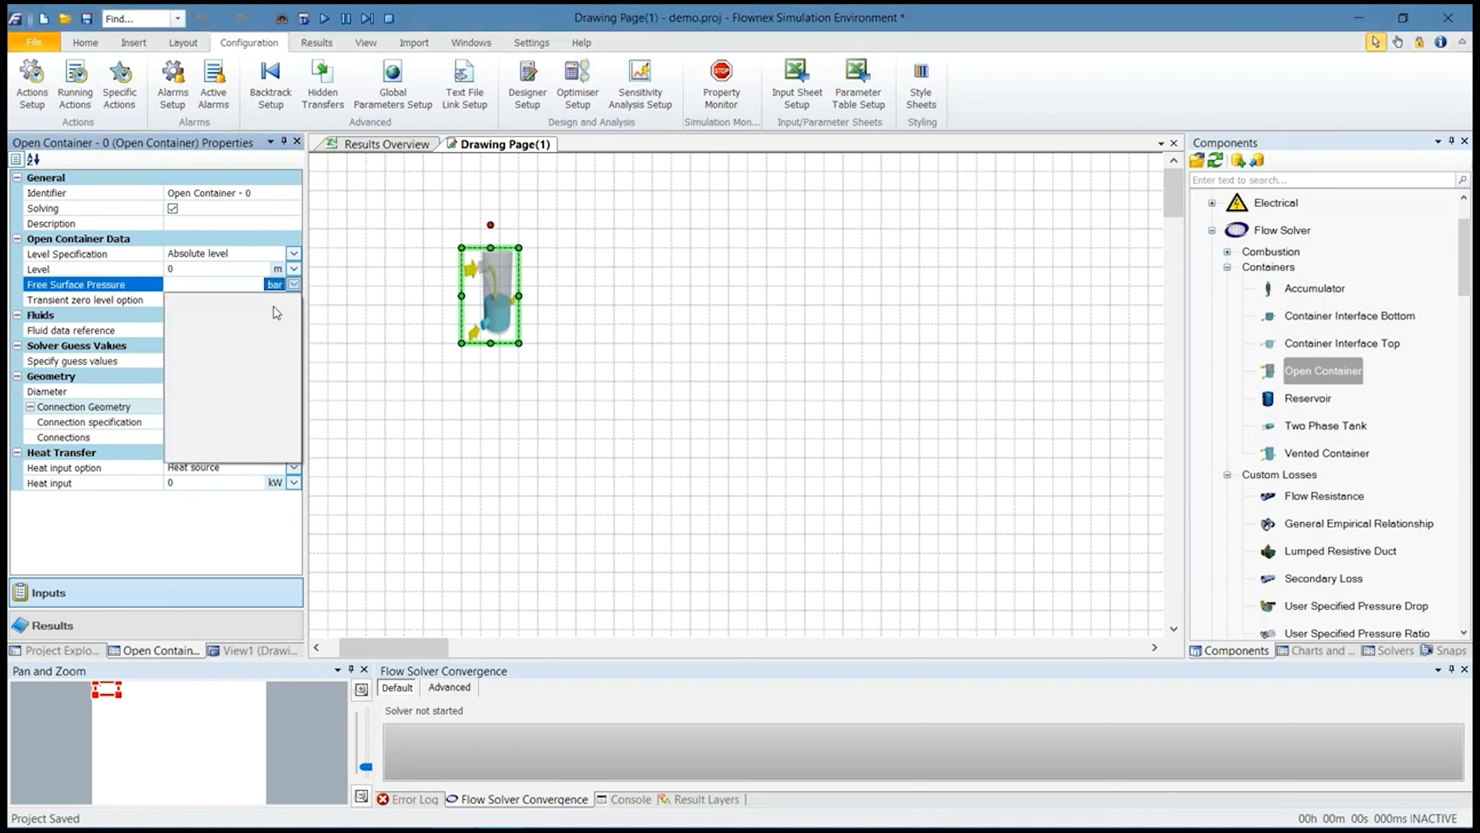
pyautogui.click(175, 315)
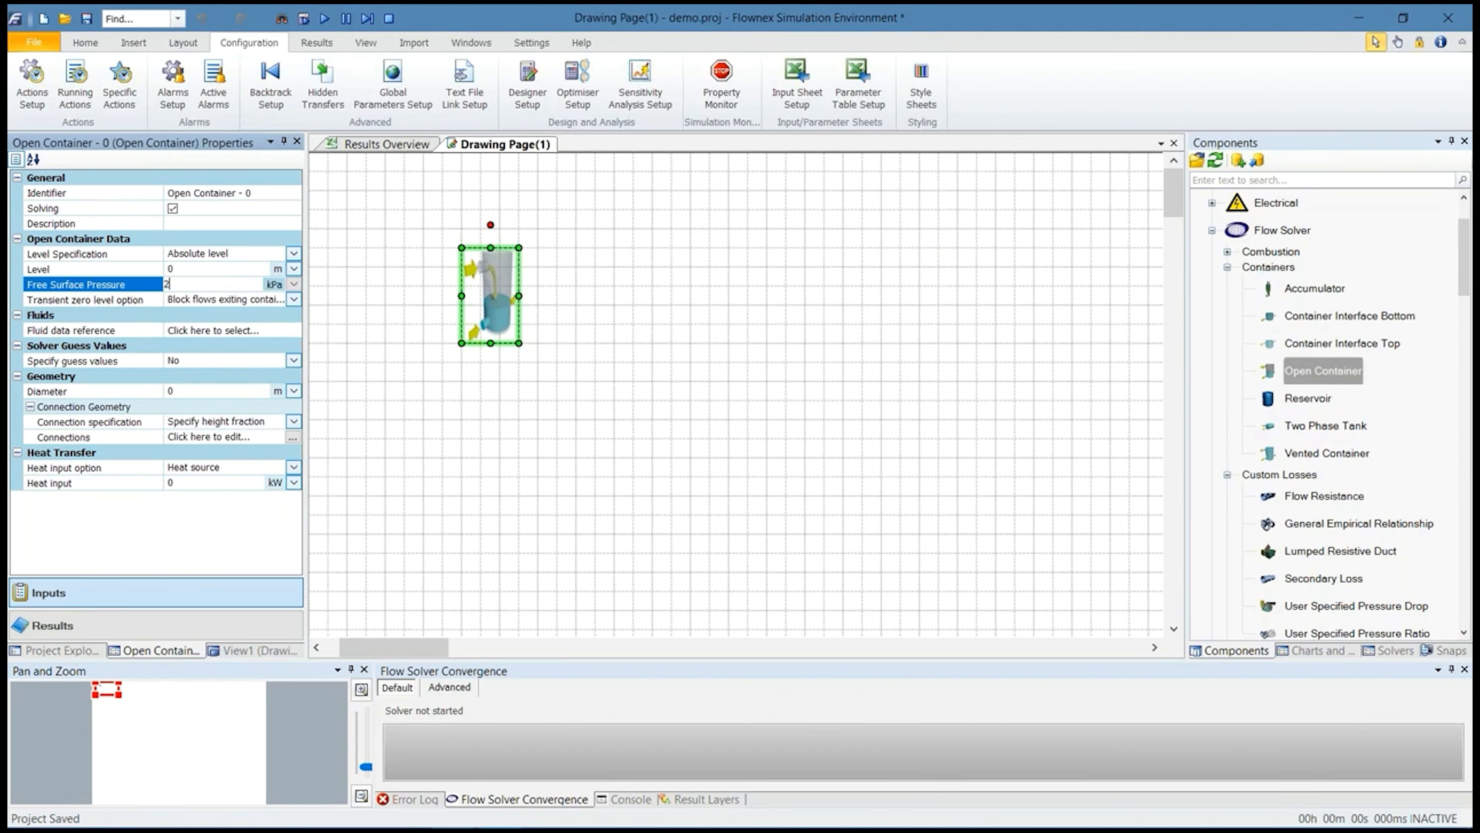
# Give the open container a free surface pressure of 2 bar, with level and diameter both 1 m
pyautogui.write('2bar')
pyautogui.press('Return')
pyautogui.click(181, 270)
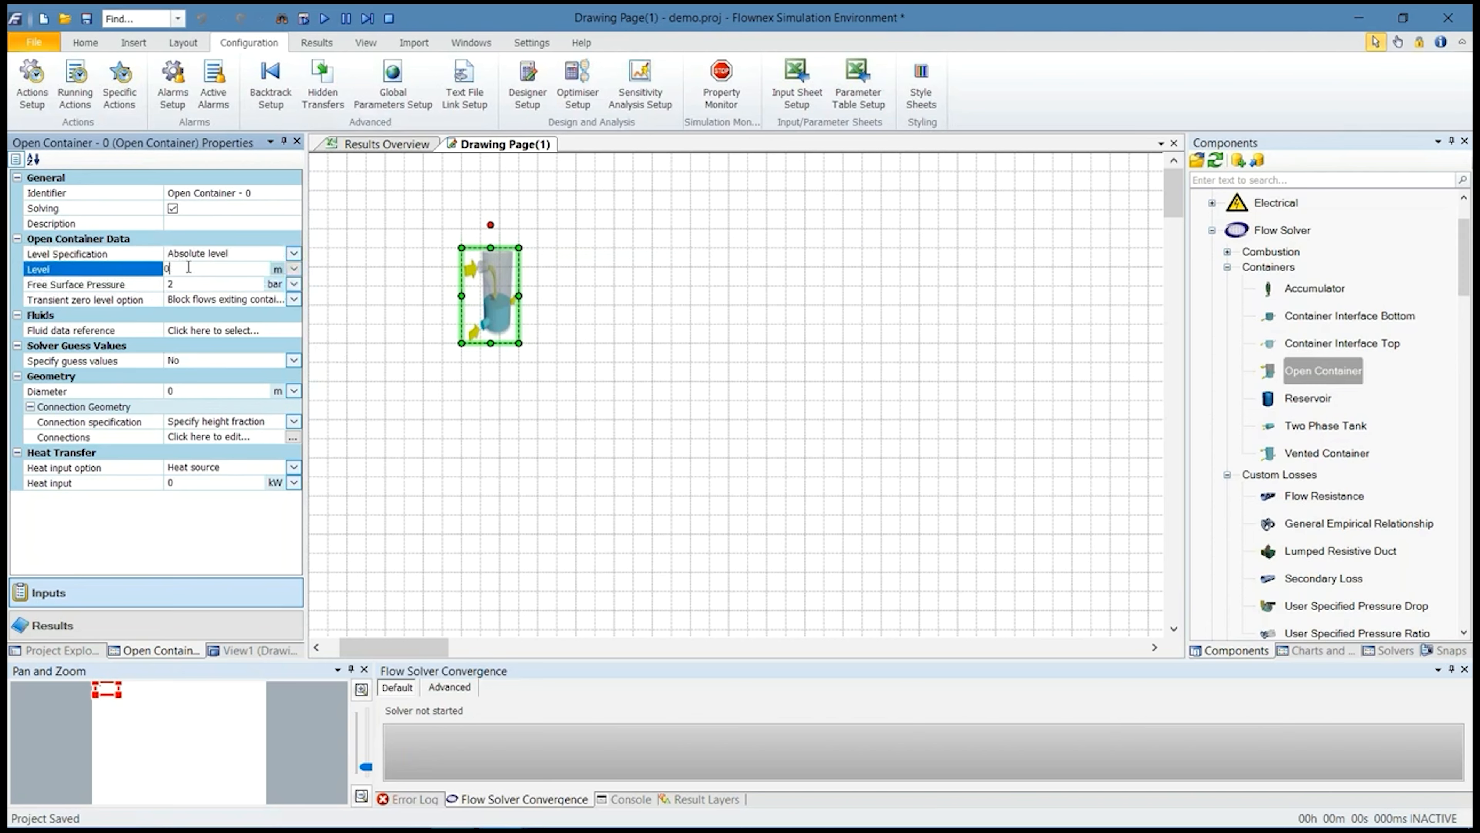
pyautogui.press('BackSpace')
pyautogui.write('1')
pyautogui.click(208, 391)
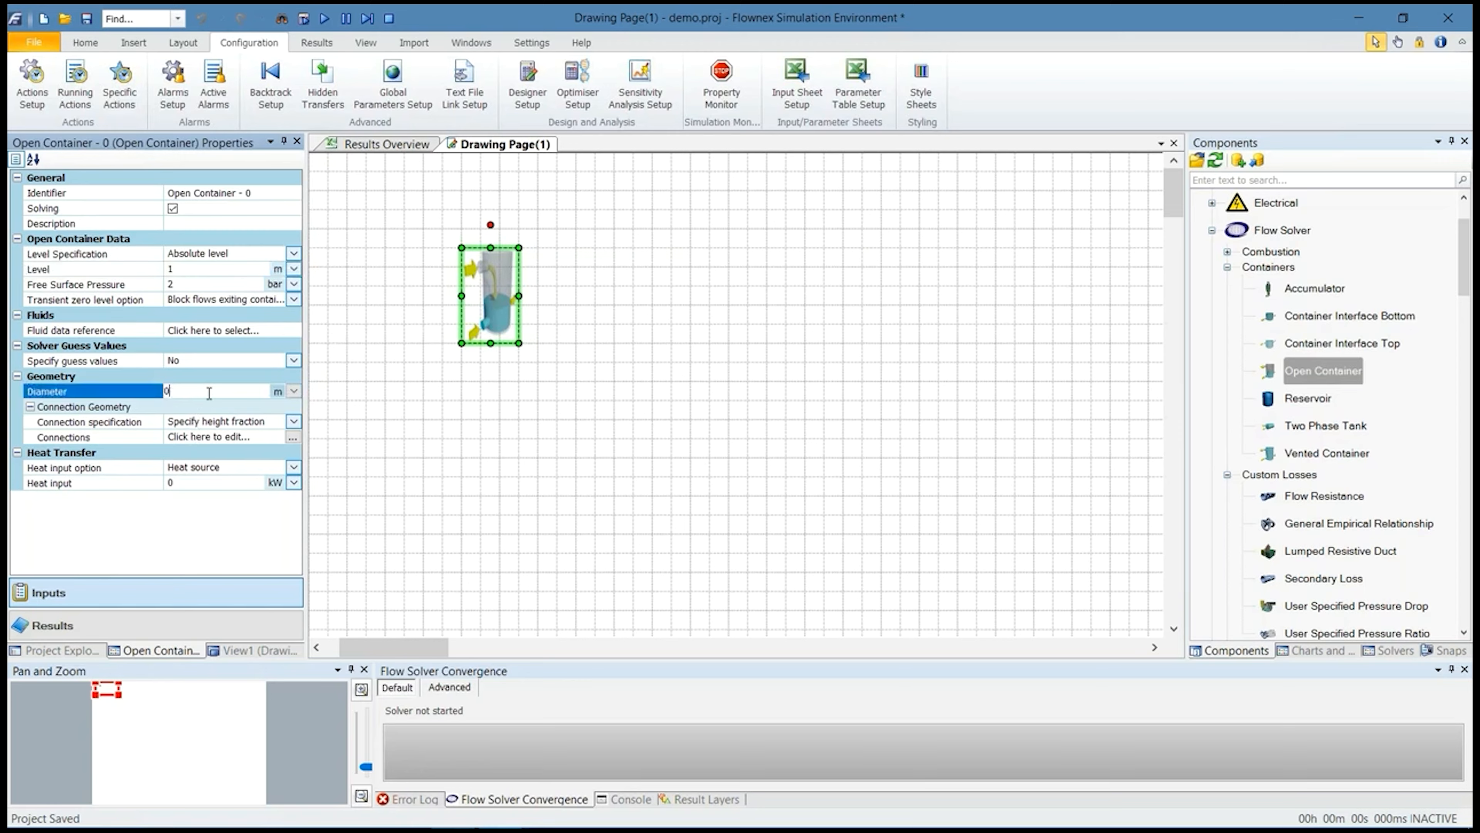
pyautogui.write('1')
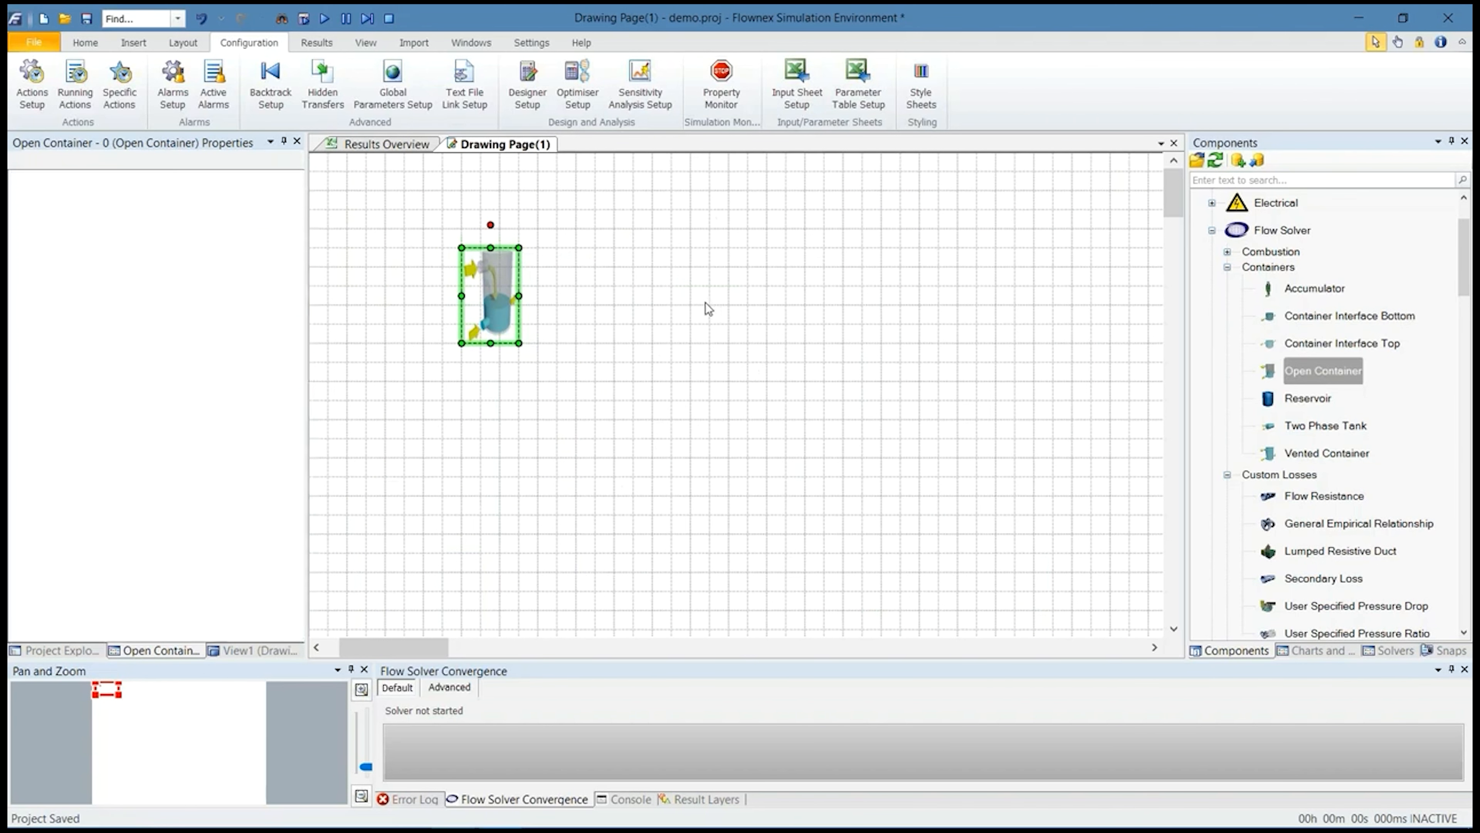
# Add a Ball Valve from the Miller valve components below the open container, linked to the container
pyautogui.click(704, 302)
pyautogui.click(1289, 343)
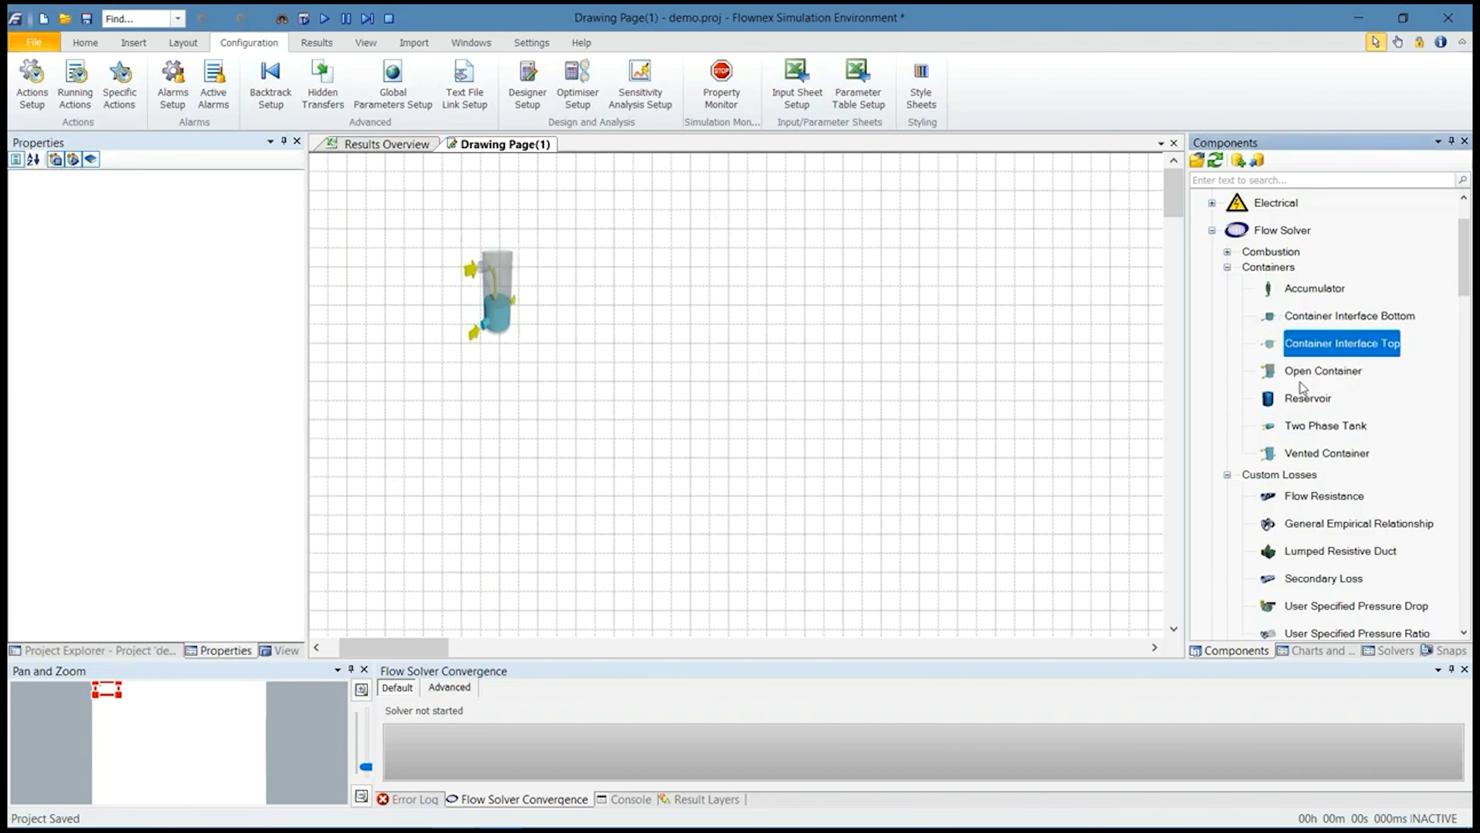
pyautogui.scroll(-2, 1302, 368)
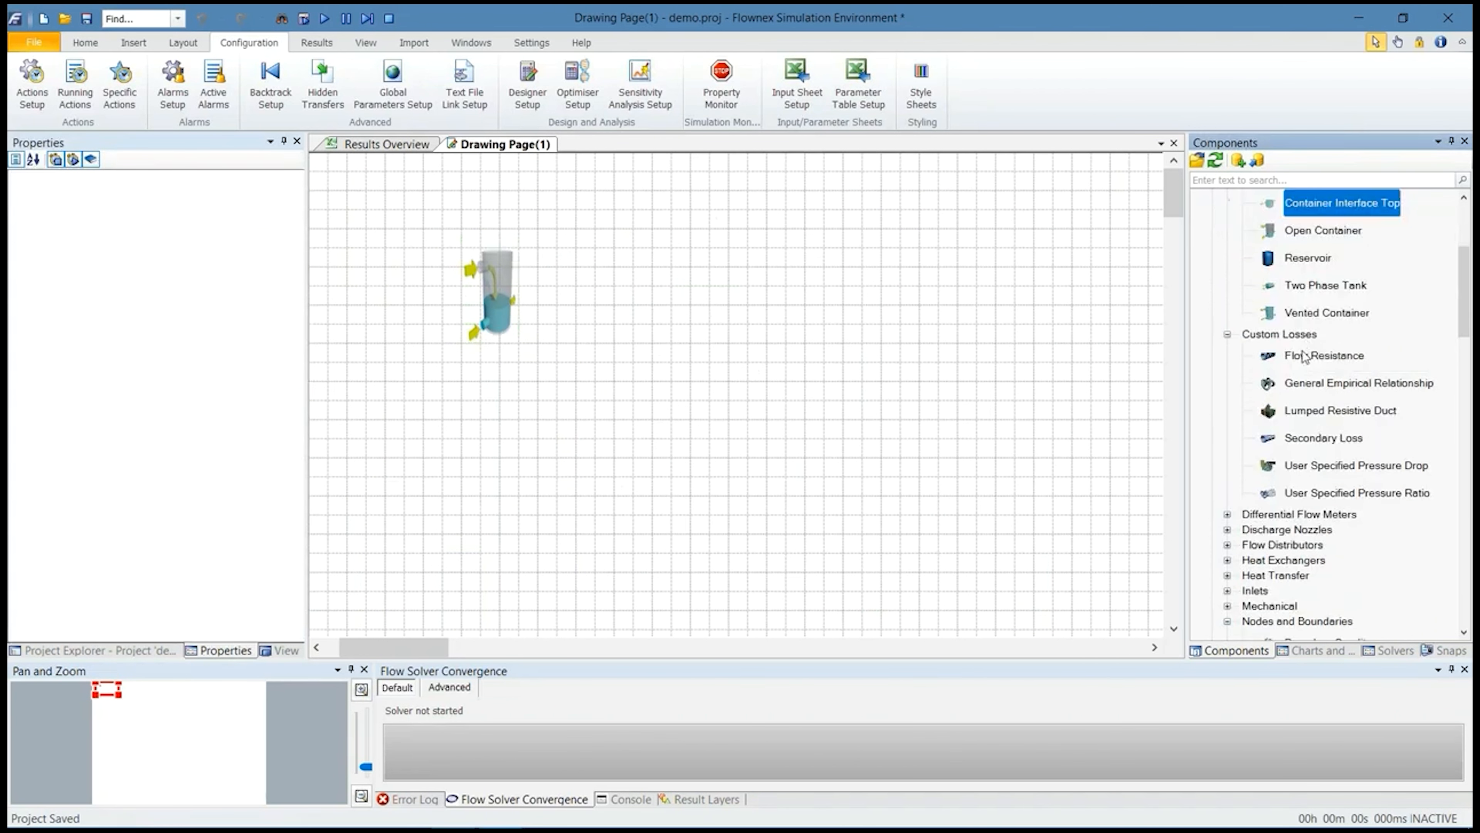
pyautogui.scroll(-15, 1302, 356)
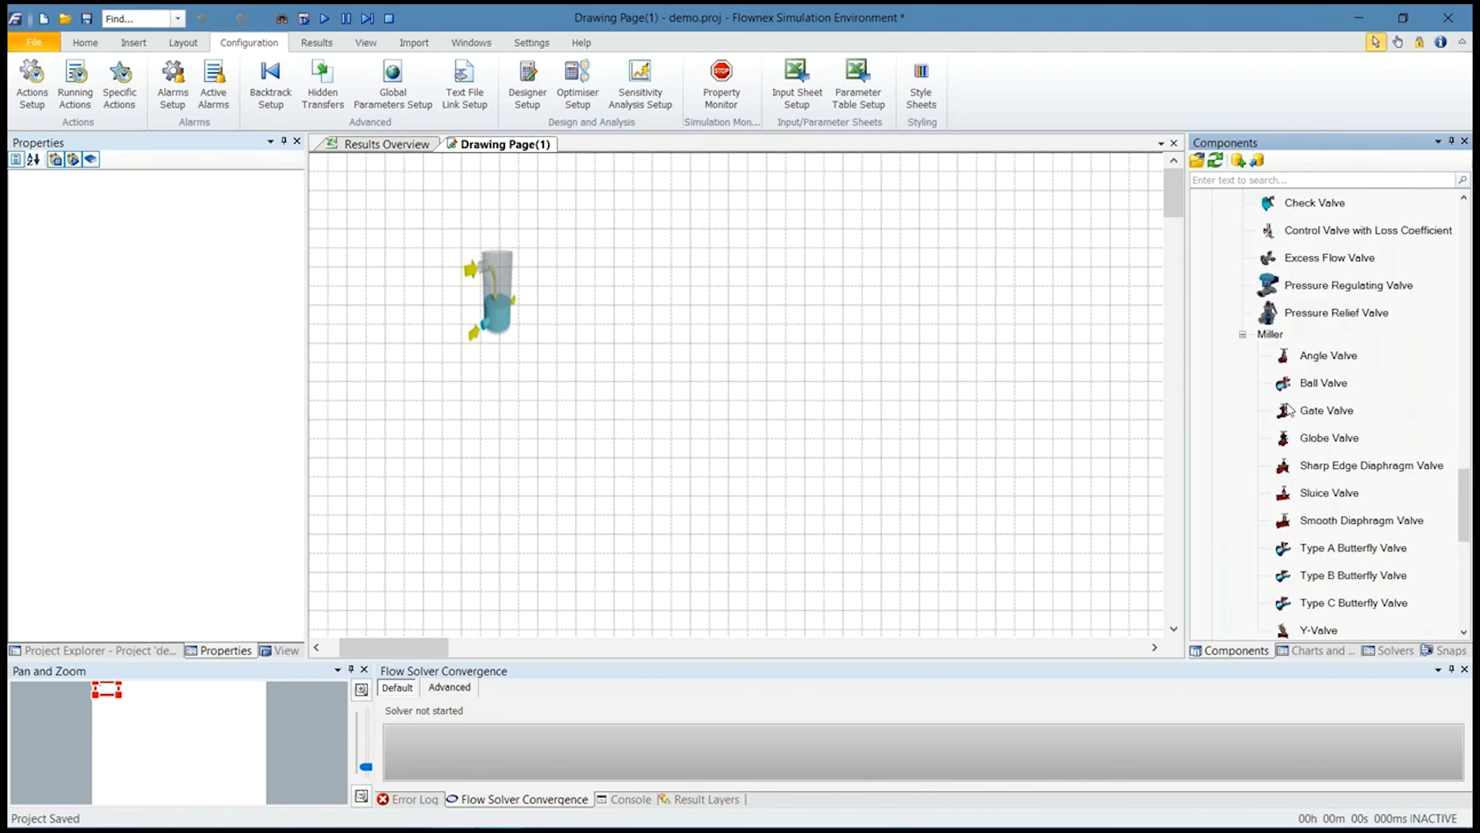
pyautogui.scroll(-1, 1291, 420)
pyautogui.click(1281, 254)
pyautogui.scroll(2, 1312, 290)
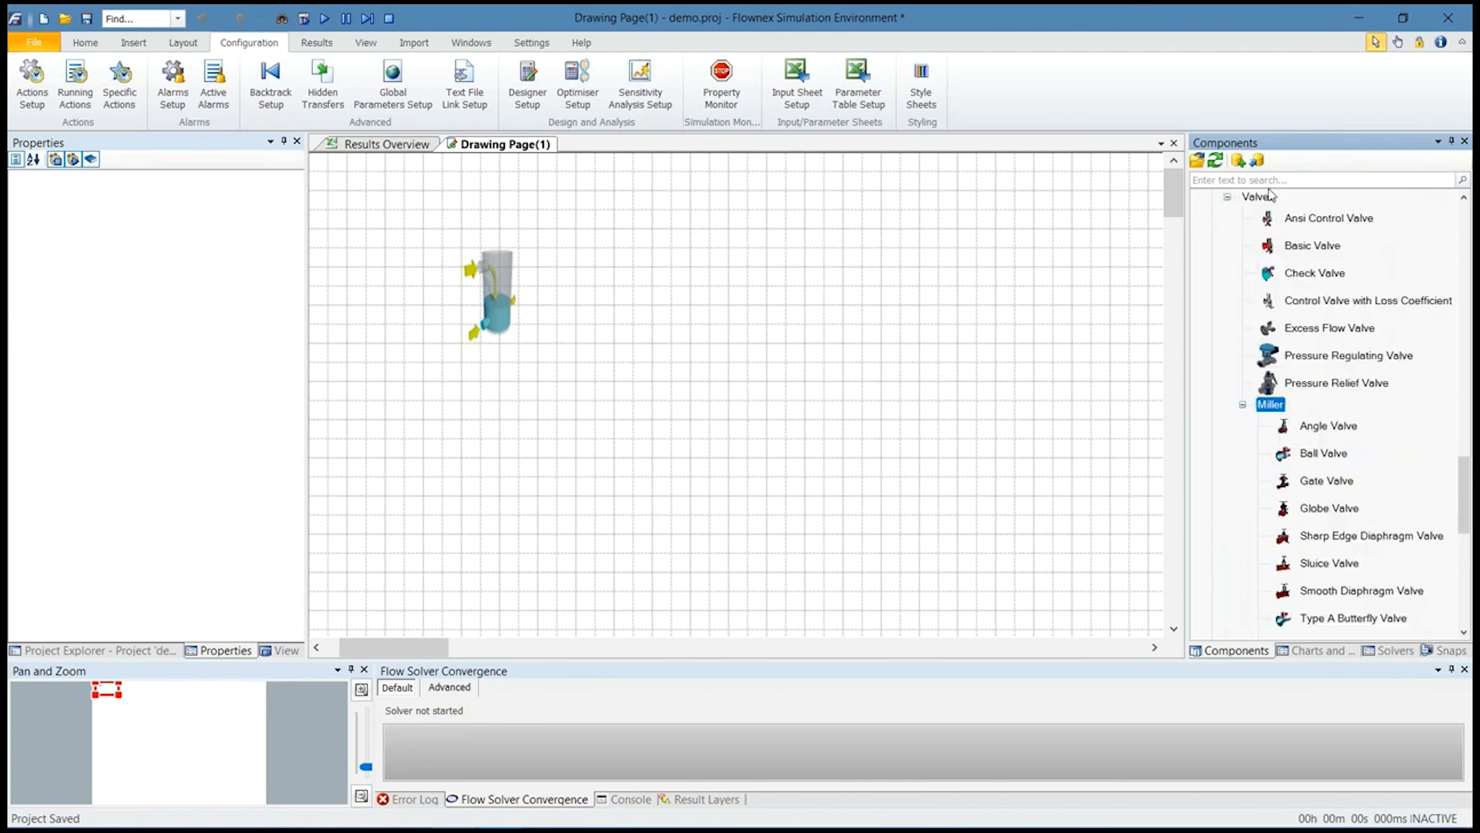
pyautogui.scroll(-1, 1282, 406)
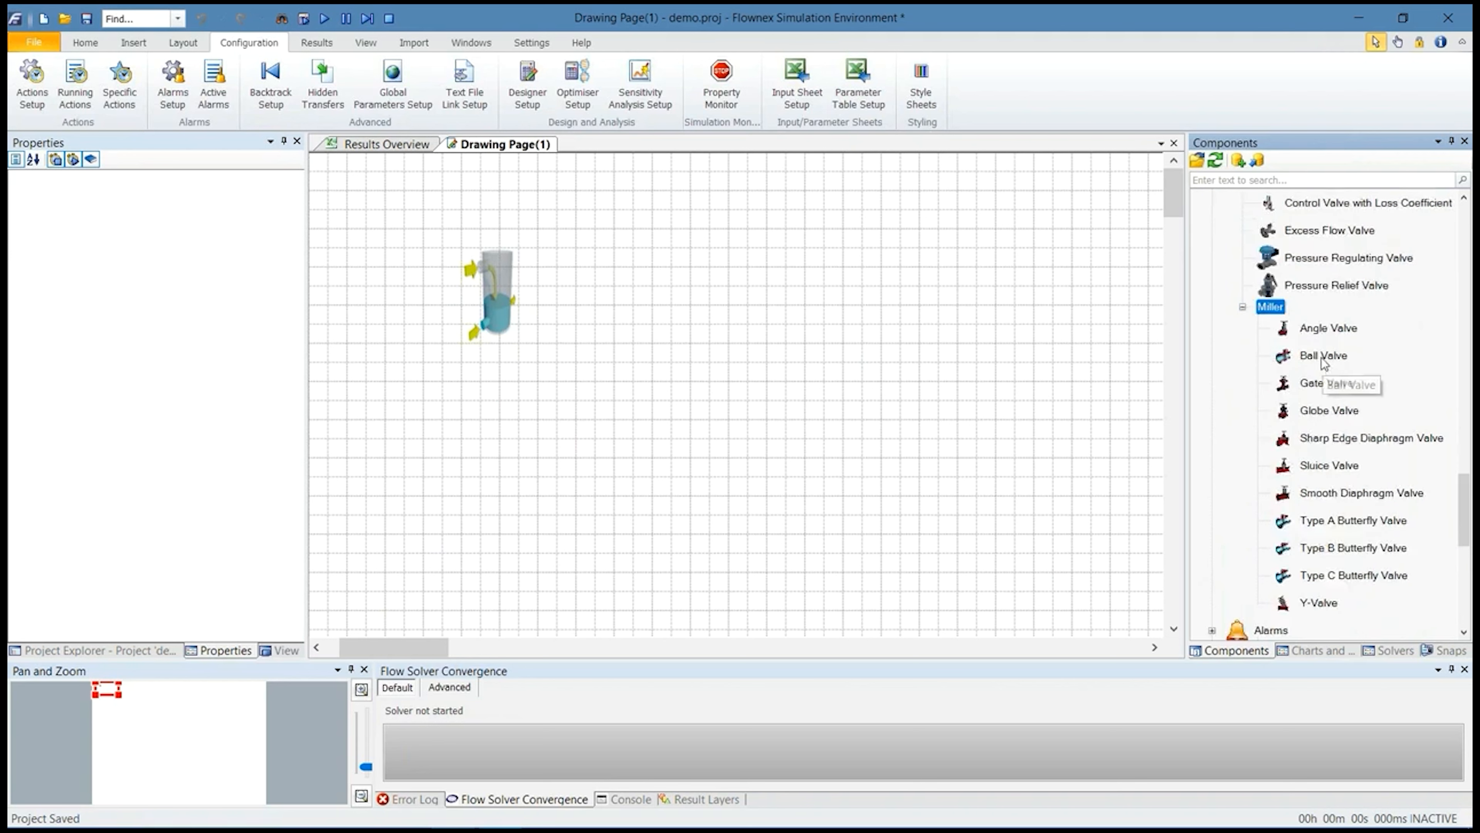
pyautogui.moveTo(1323, 363); pyautogui.dragTo(490, 301)
# Widen the open container symbol on its inlet-arrow side until its centre lines up with the ball valve
pyautogui.click(488, 307)
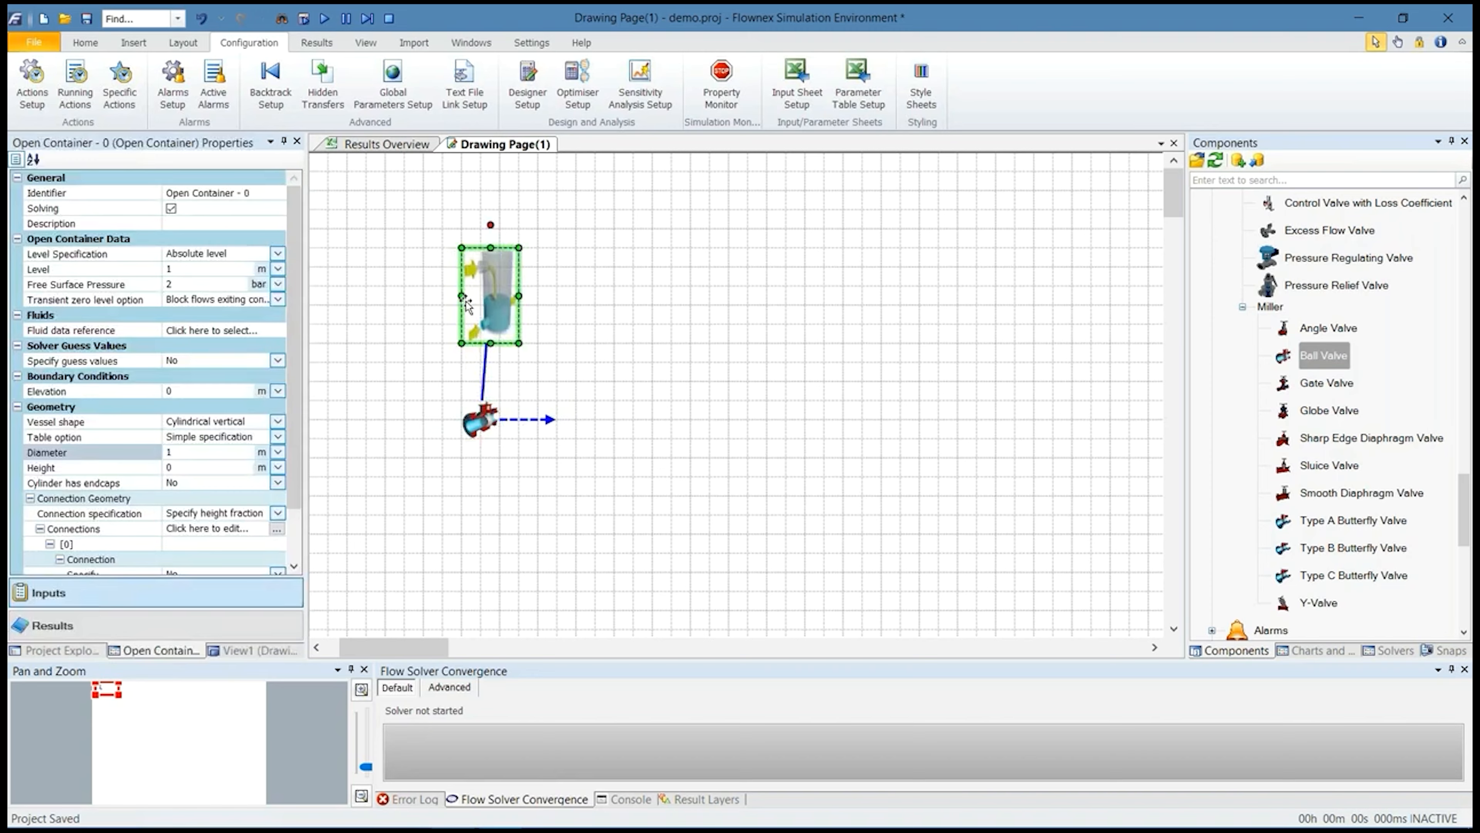
pyautogui.moveTo(462, 296); pyautogui.dragTo(442, 296)
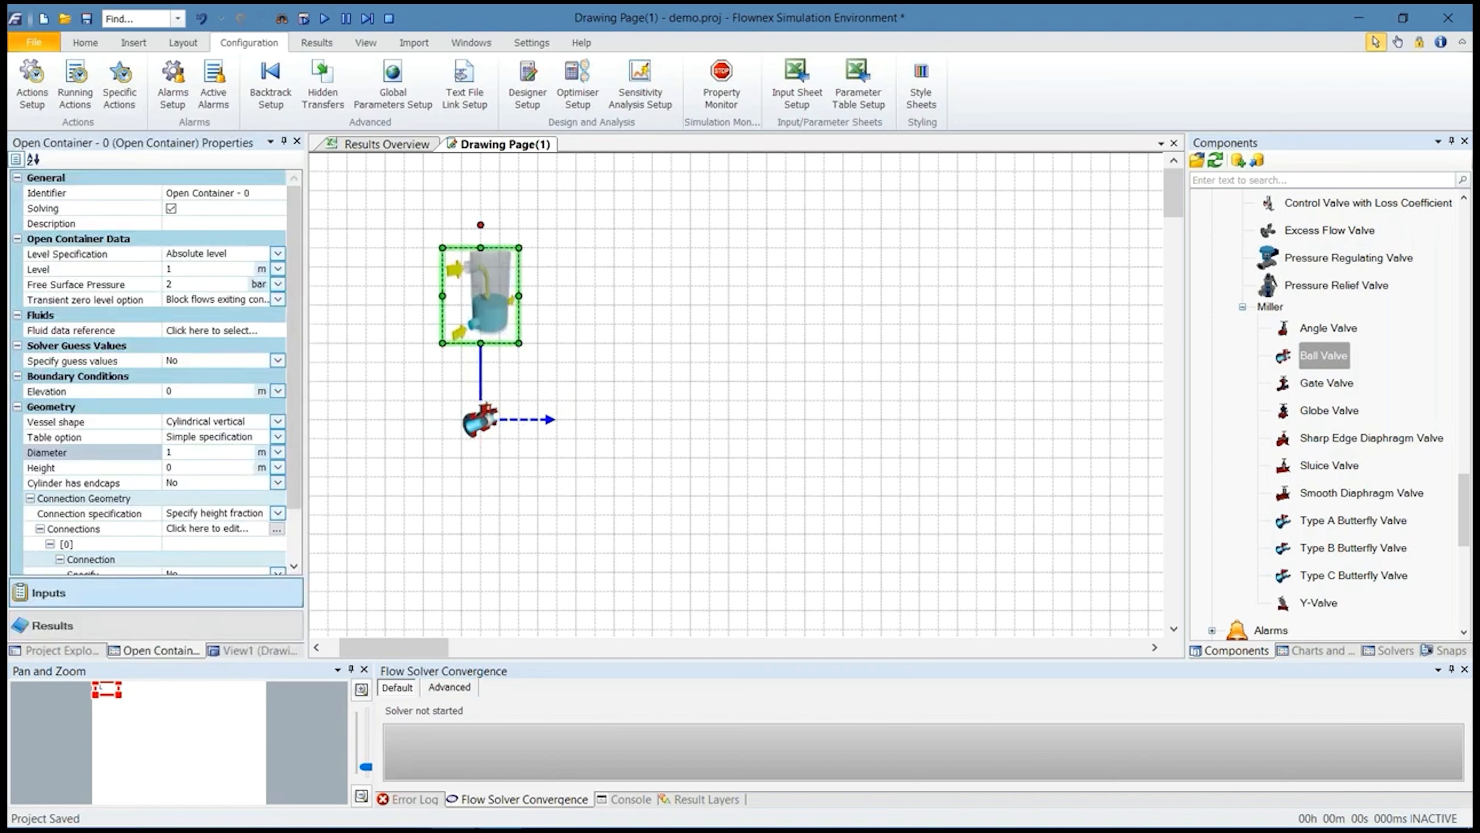
pyautogui.click(417, 298)
pyautogui.click(484, 300)
# Set the open container's height to 2 m in its geometry data
pyautogui.click(479, 413)
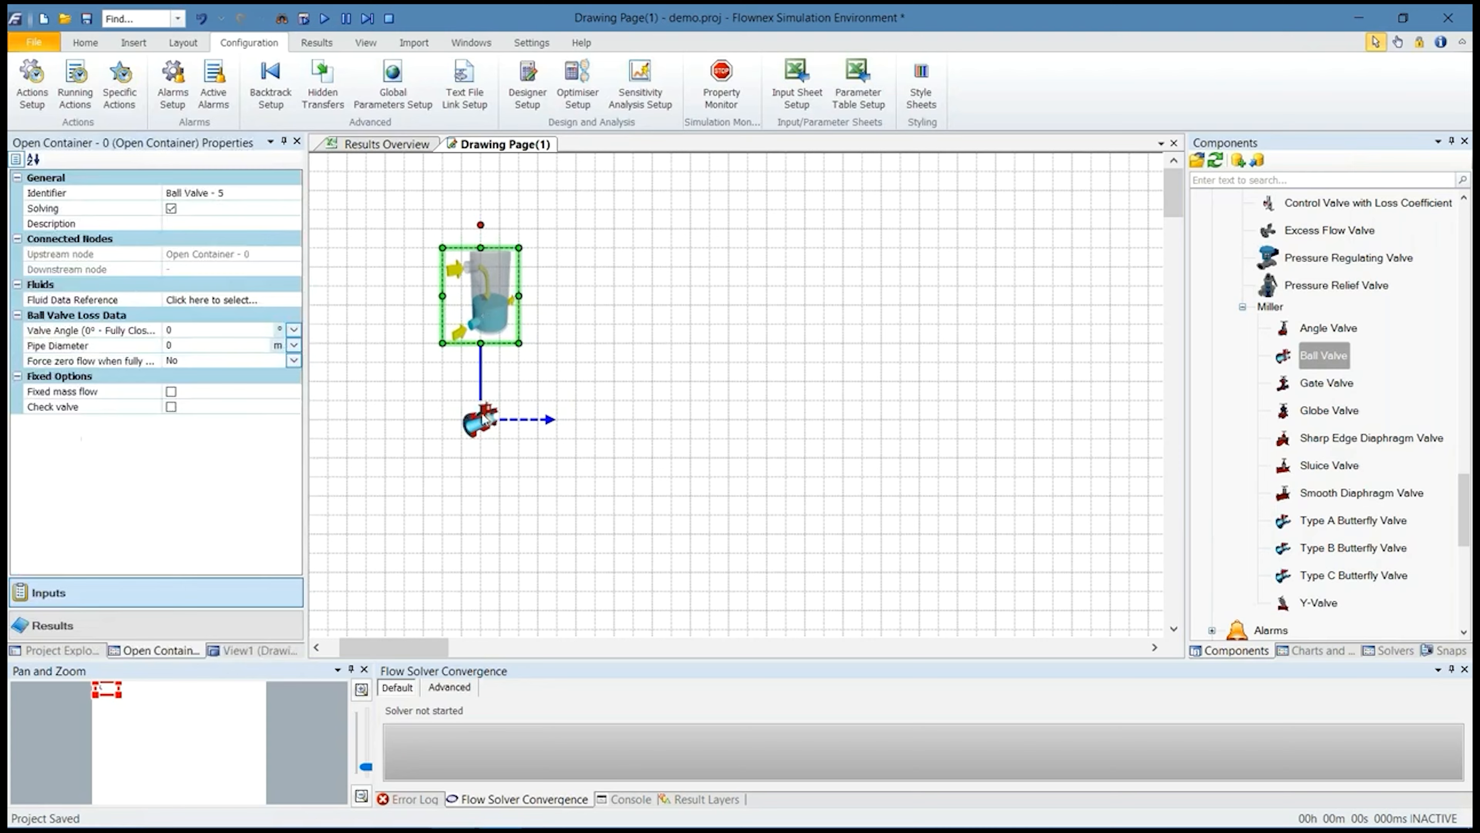
pyautogui.click(478, 302)
pyautogui.moveTo(295, 317); pyautogui.dragTo(295, 396)
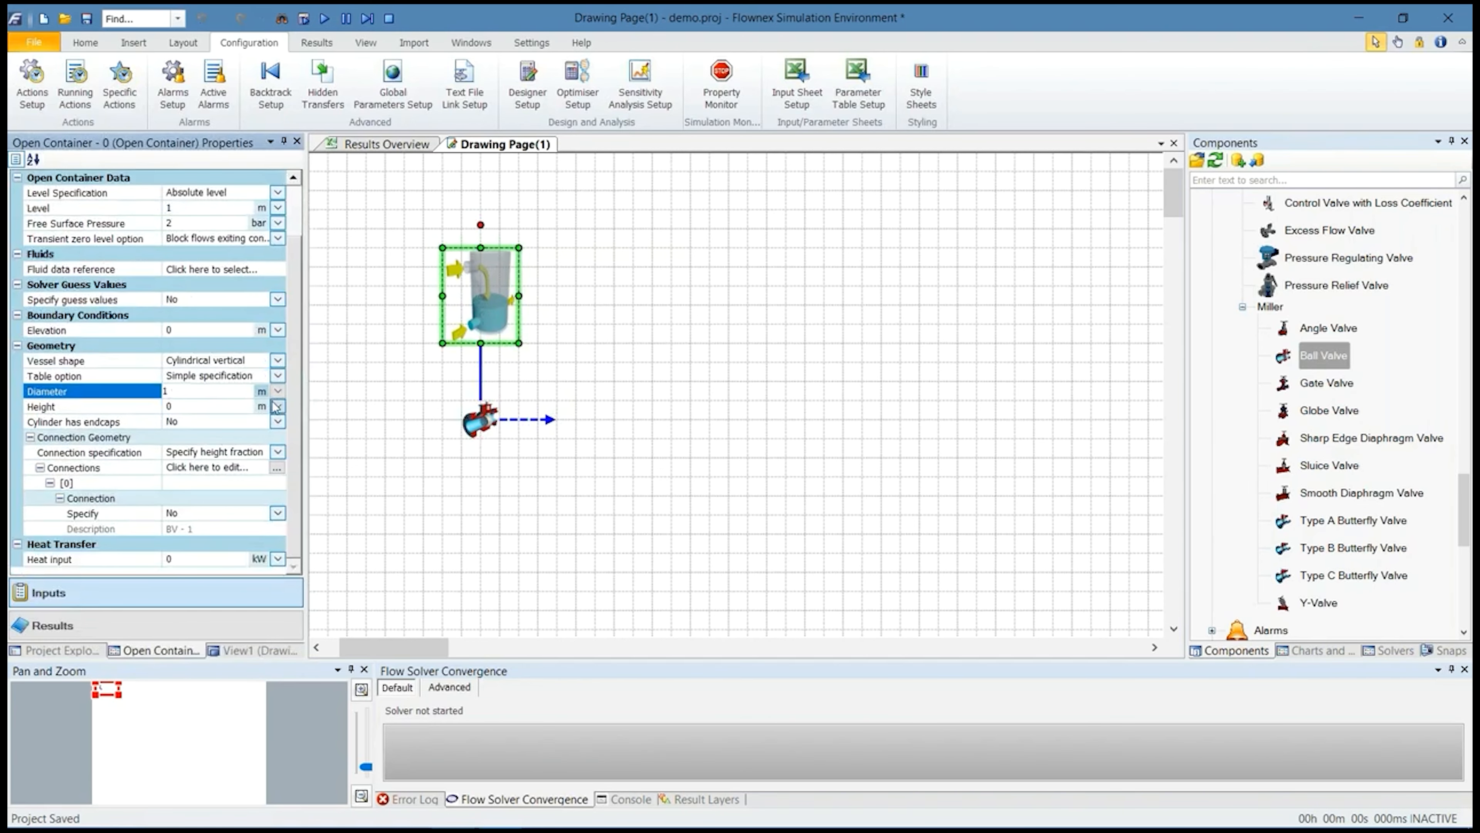
pyautogui.moveTo(293, 510); pyautogui.dragTo(285, 428)
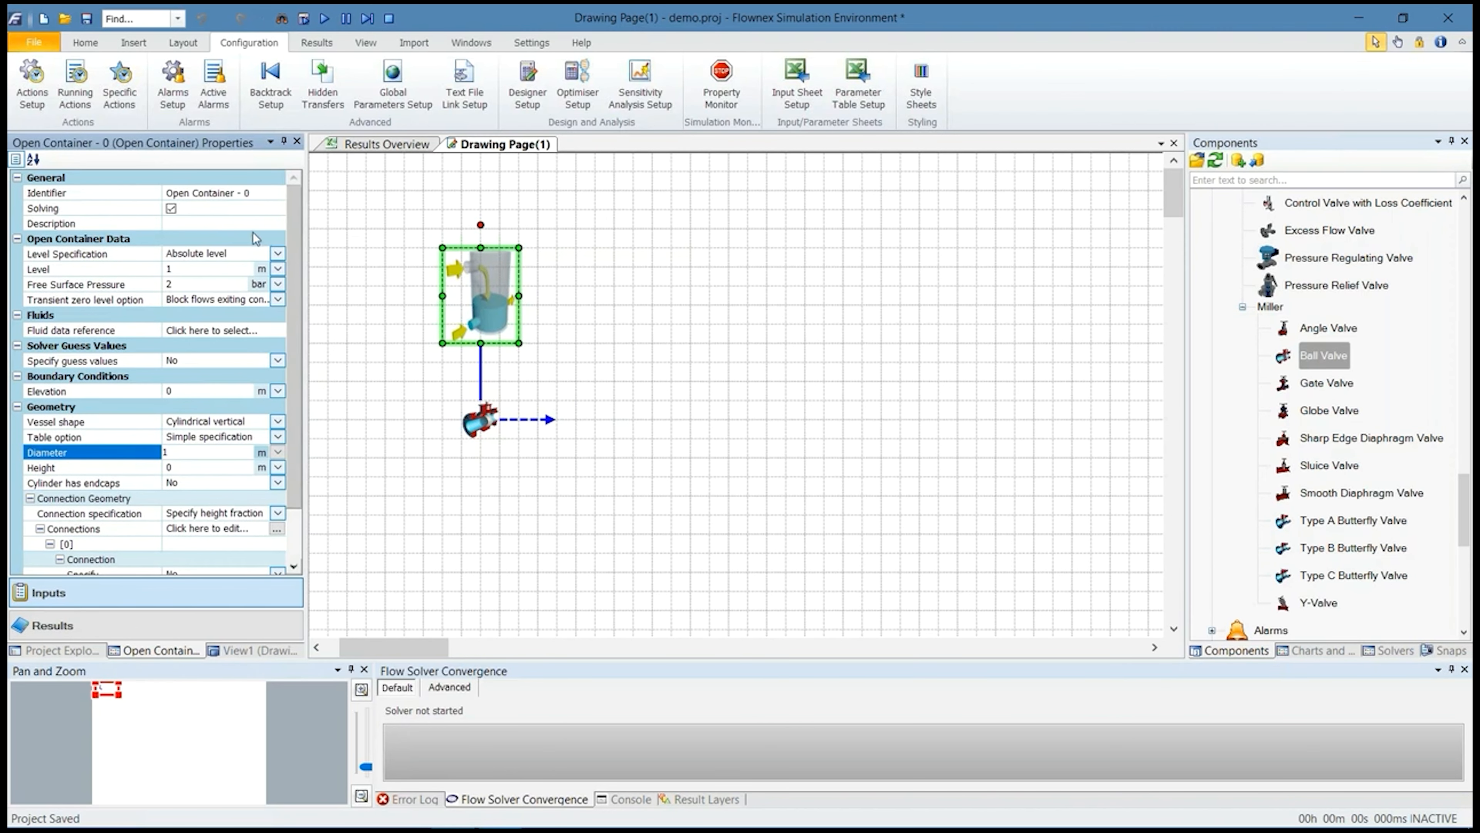
pyautogui.click(173, 391)
pyautogui.click(173, 466)
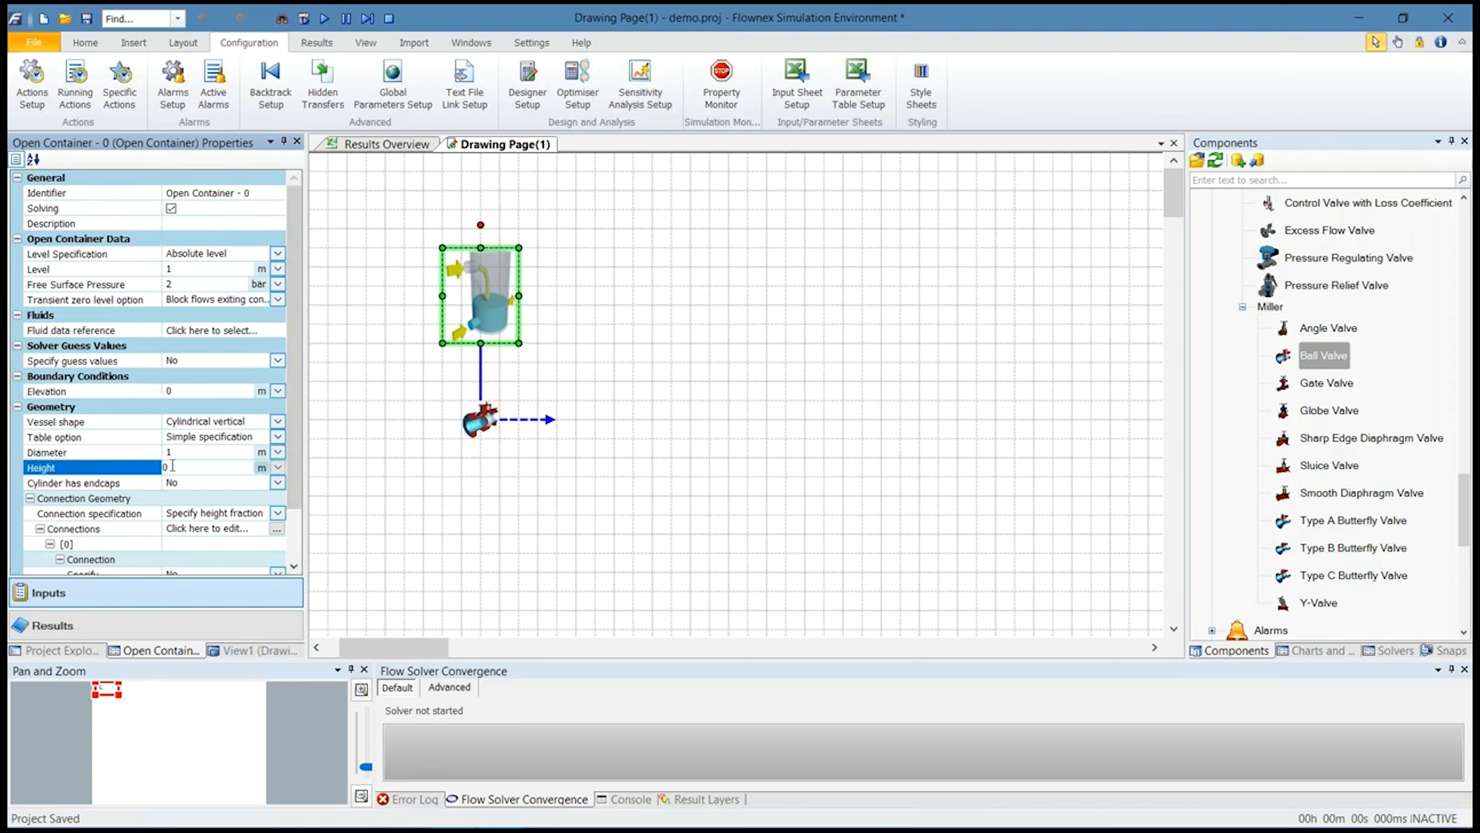
pyautogui.press('BackSpace')
pyautogui.write('2')
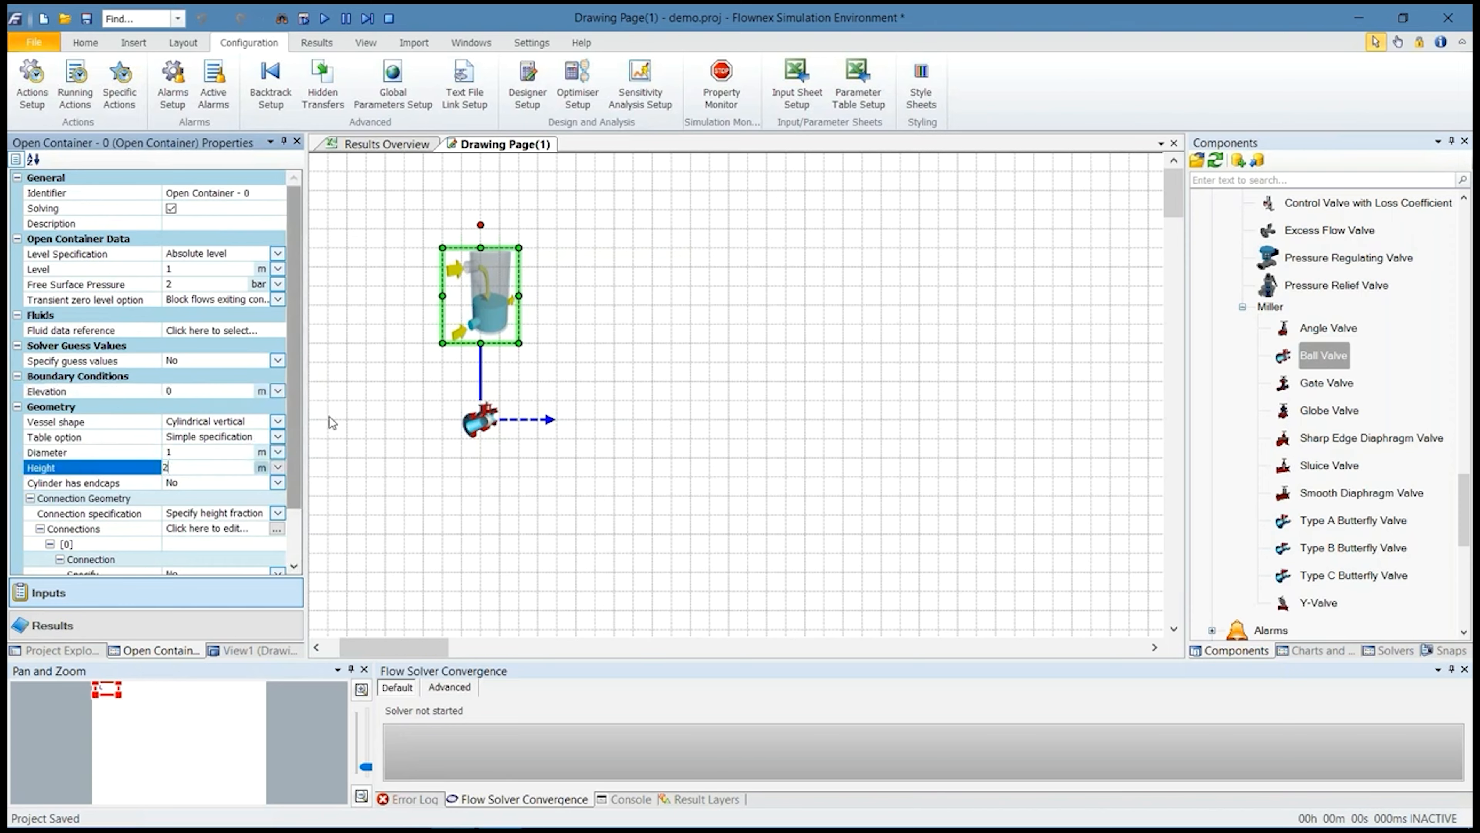
# Set Specify to Yes for the ball valve connection in the container's connection geometry and open its Fraction value for editing
pyautogui.scroll(-2, 239, 448)
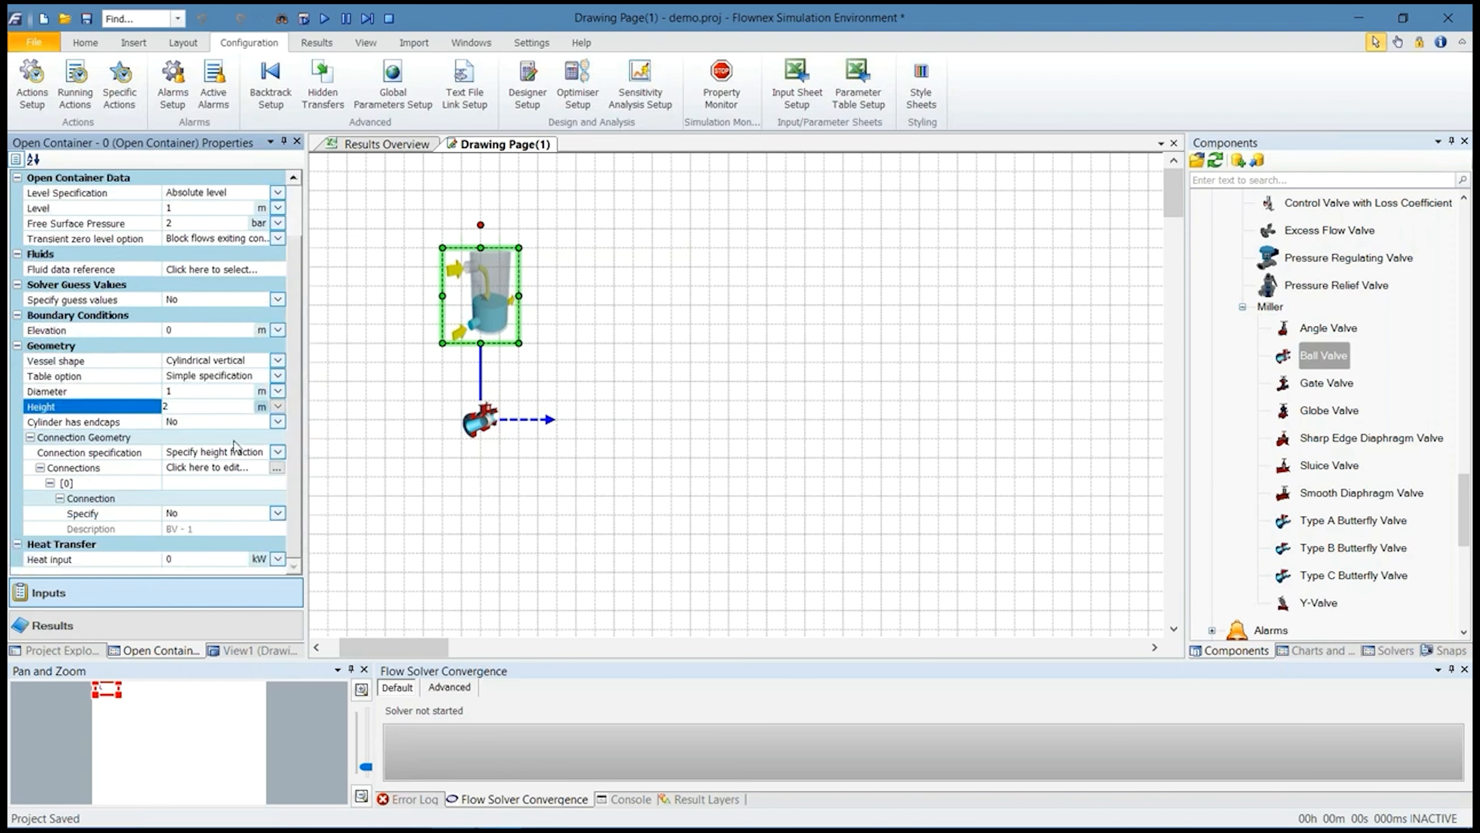
pyautogui.click(116, 474)
pyautogui.click(239, 513)
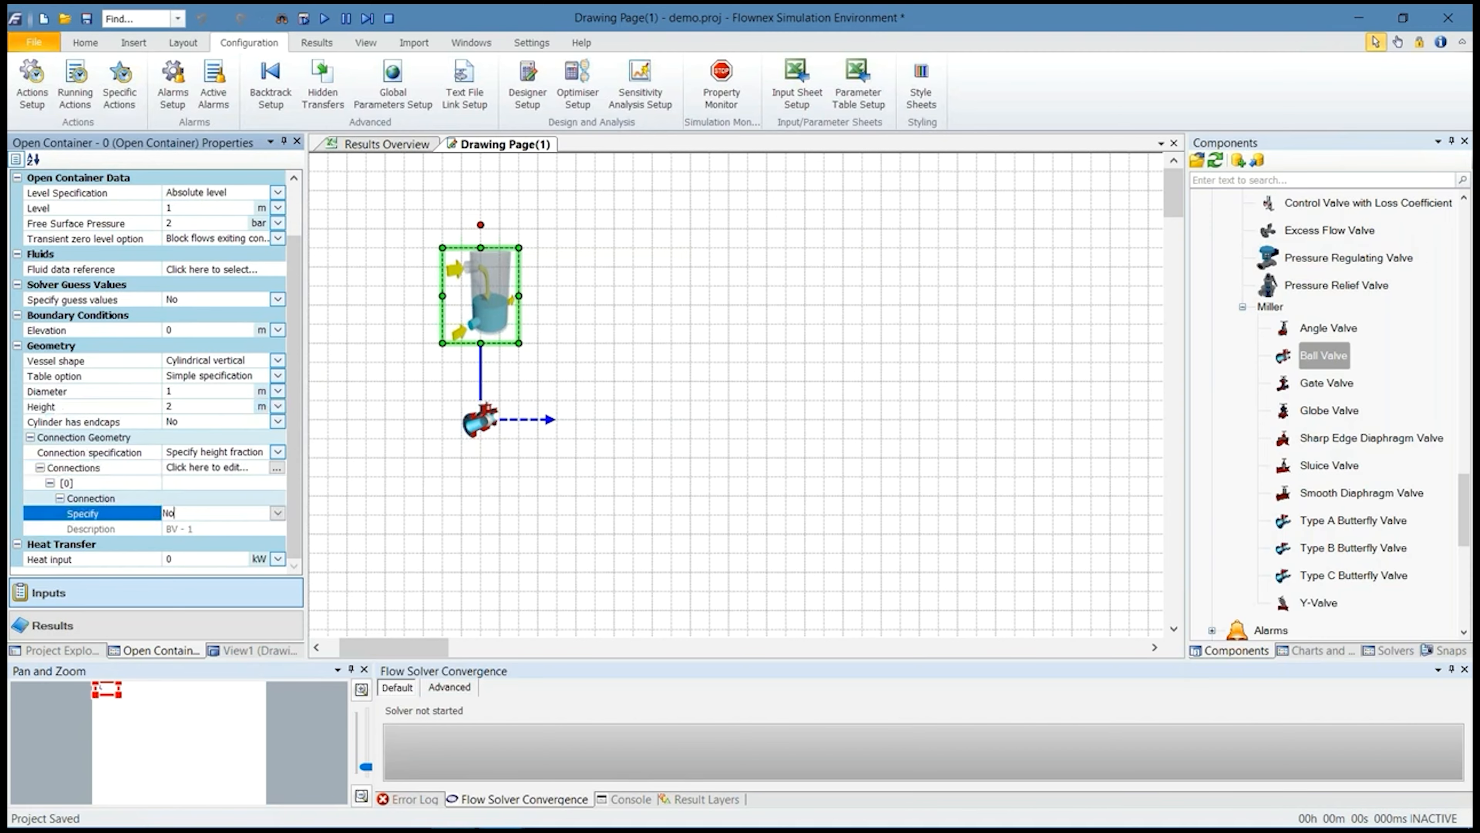
pyautogui.doubleClick(239, 513)
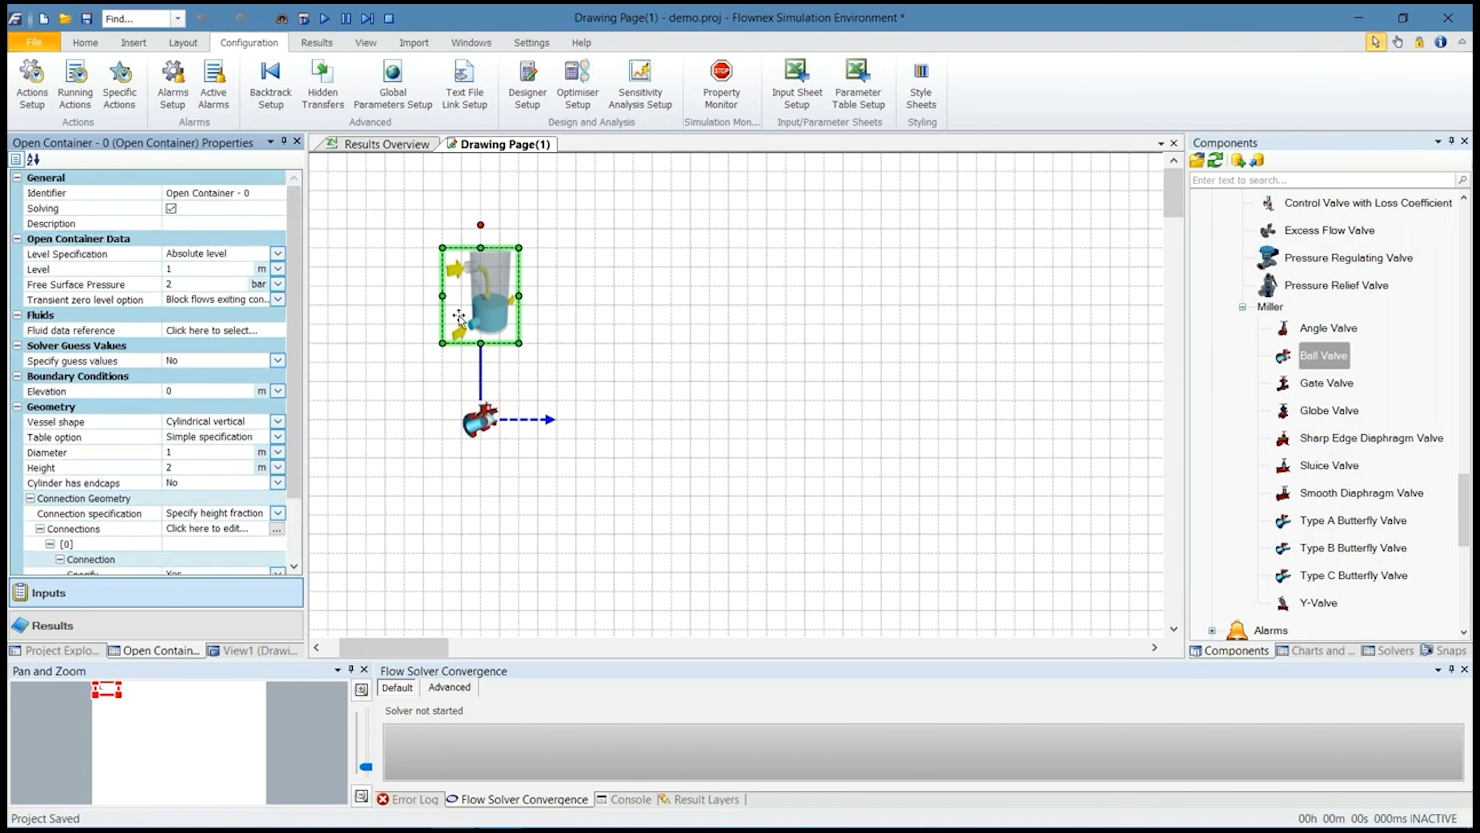
pyautogui.moveTo(294, 439); pyautogui.dragTo(294, 507)
pyautogui.click(213, 529)
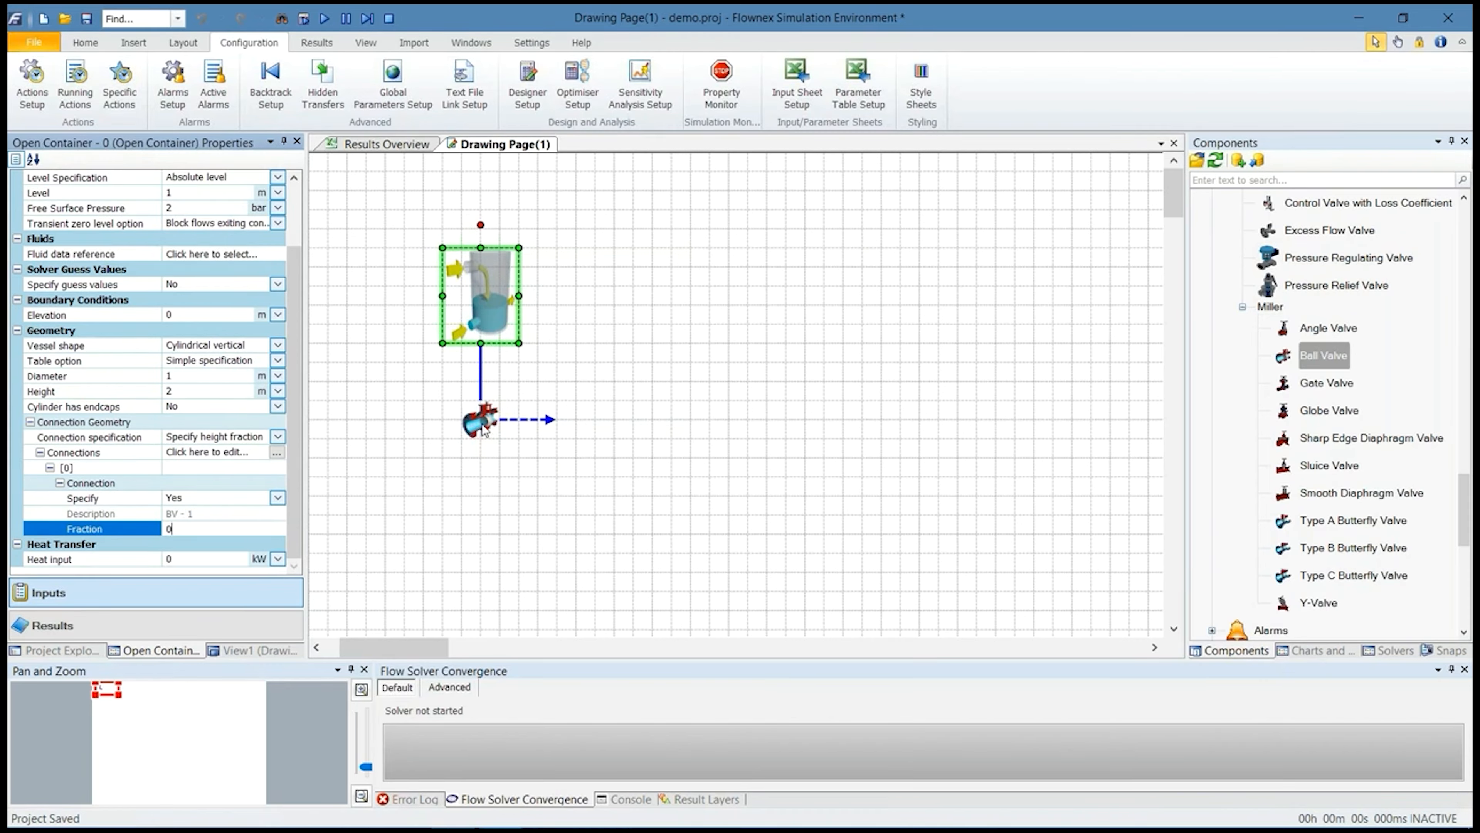
# Set the ball valve's valve angle to 90° and its pipe diameter to 100 mm
pyautogui.click(472, 416)
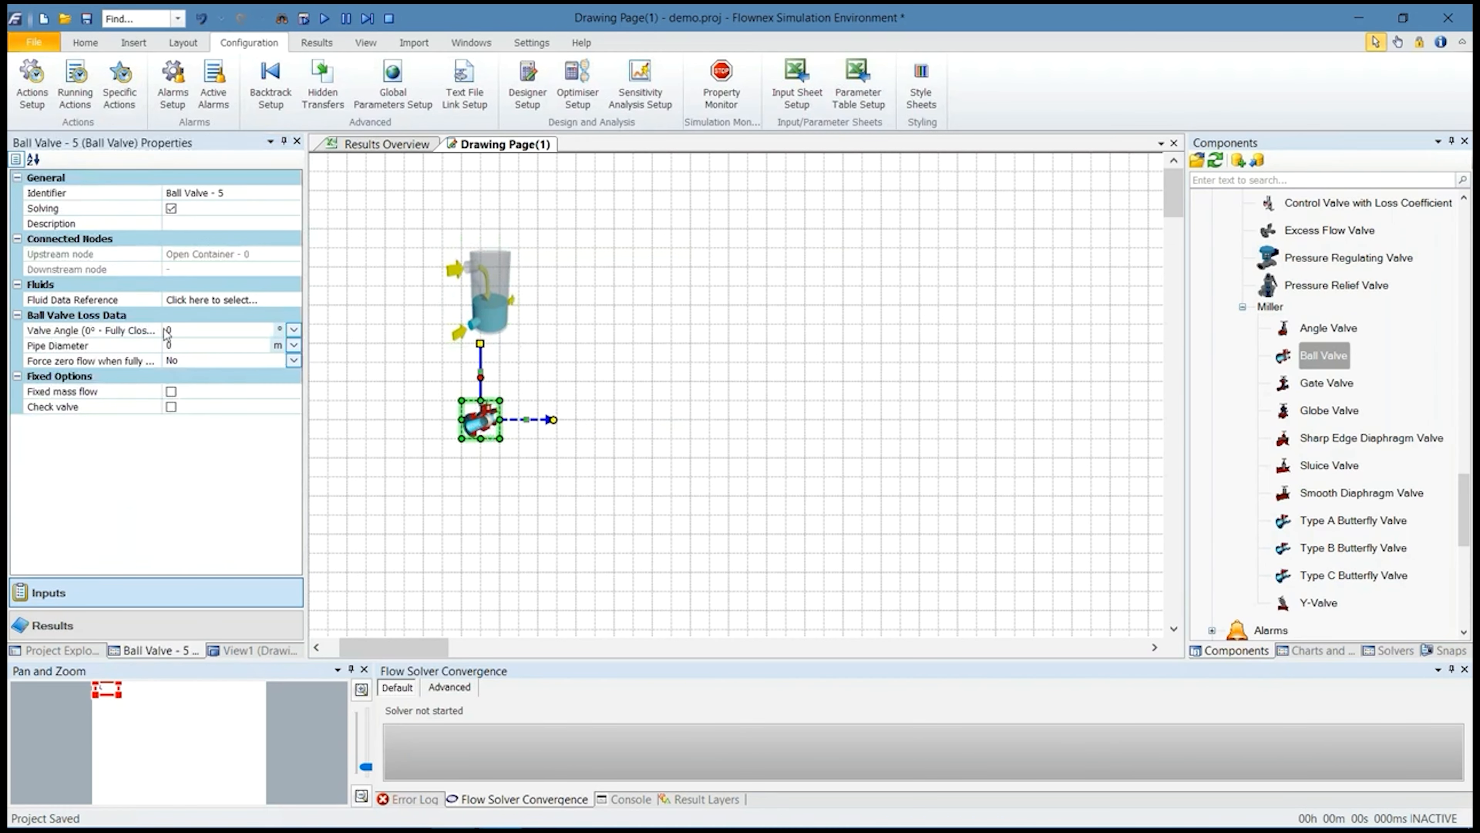
pyautogui.click(187, 330)
pyautogui.write('90')
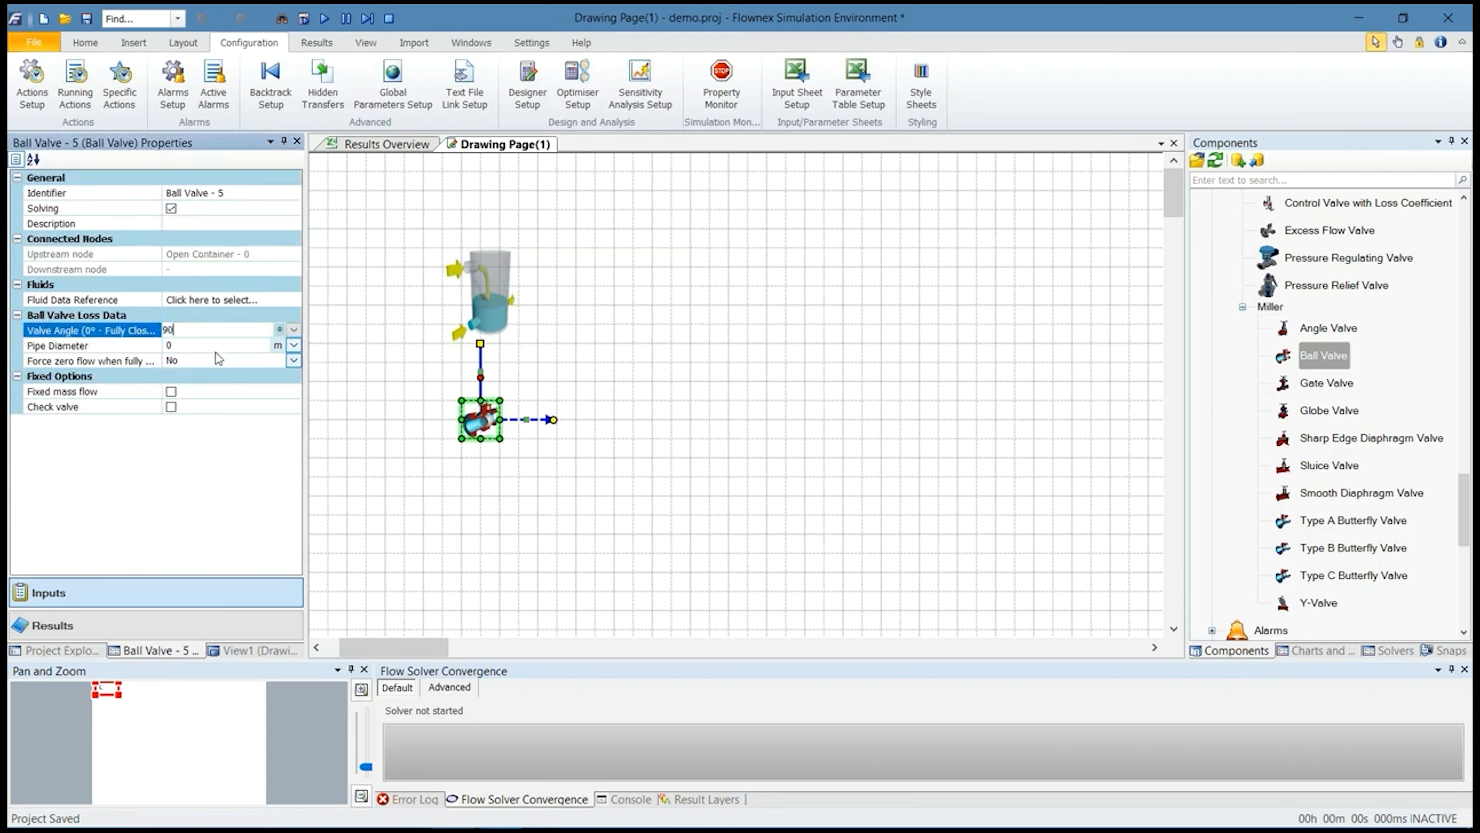
pyautogui.click(215, 350)
pyautogui.write('100mm')
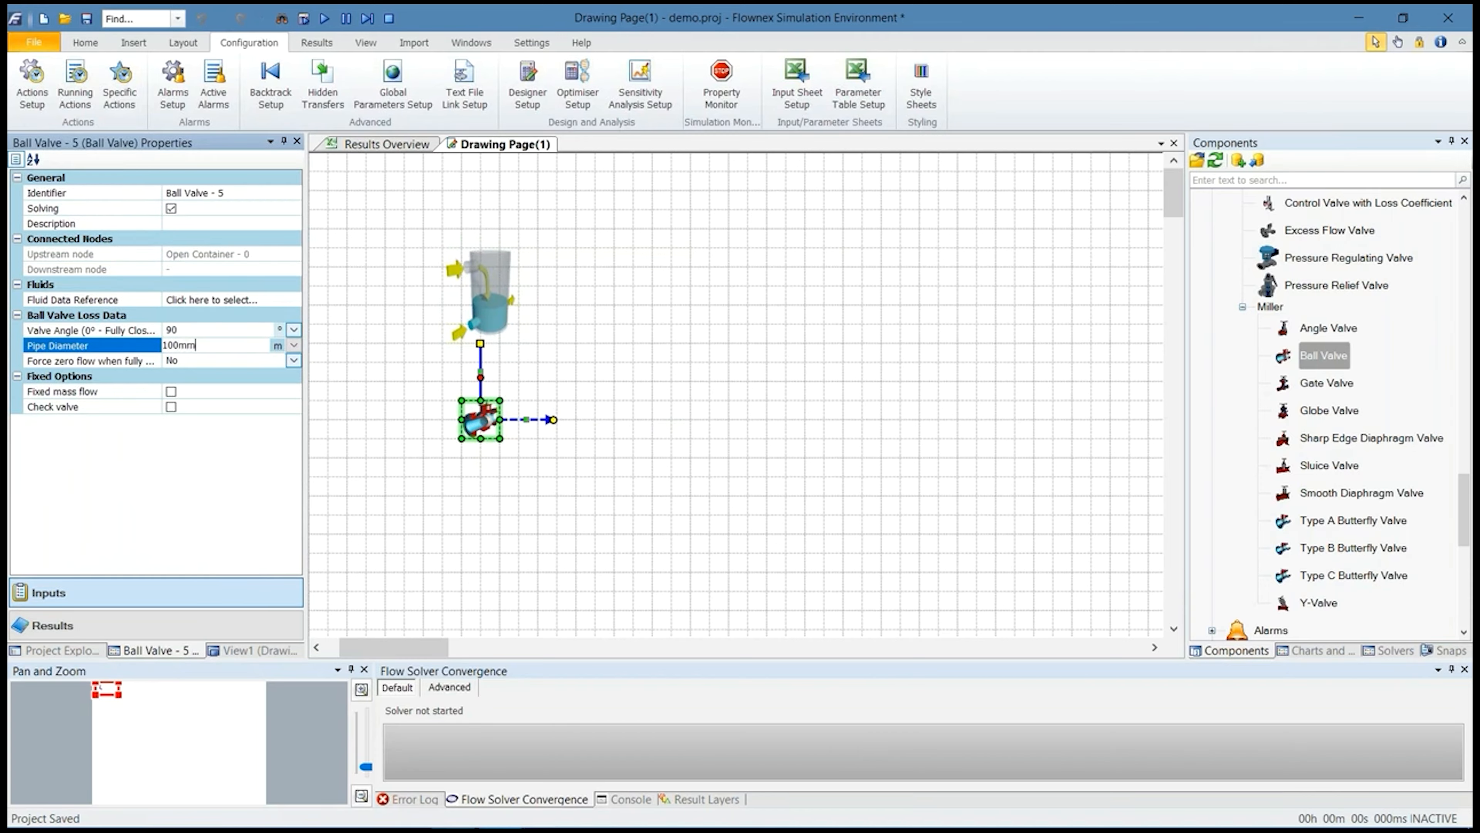
pyautogui.moveTo(221, 345); pyautogui.dragTo(179, 345)
pyautogui.press('Return')
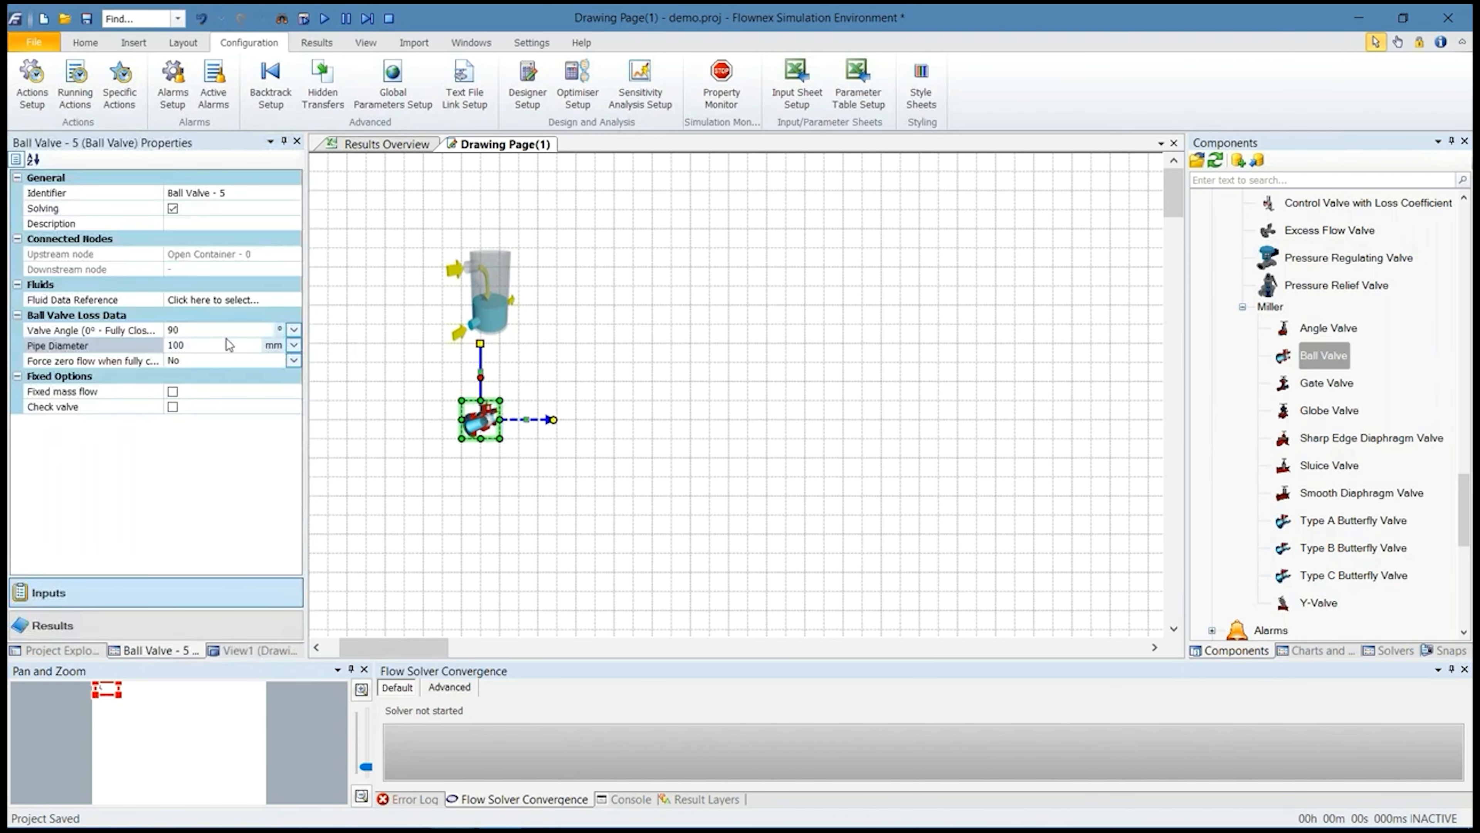
pyautogui.click(294, 345)
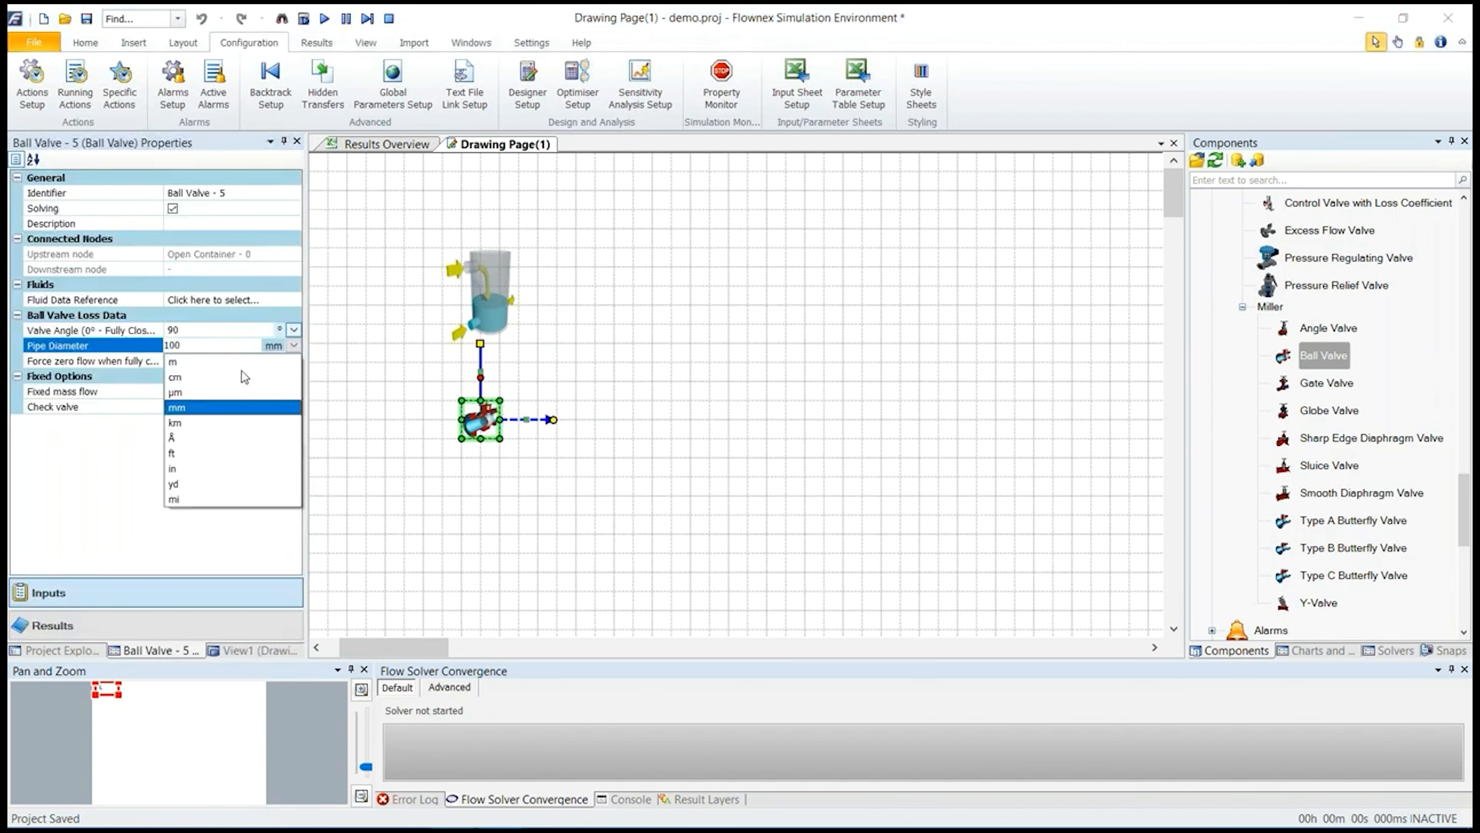
pyautogui.click(132, 344)
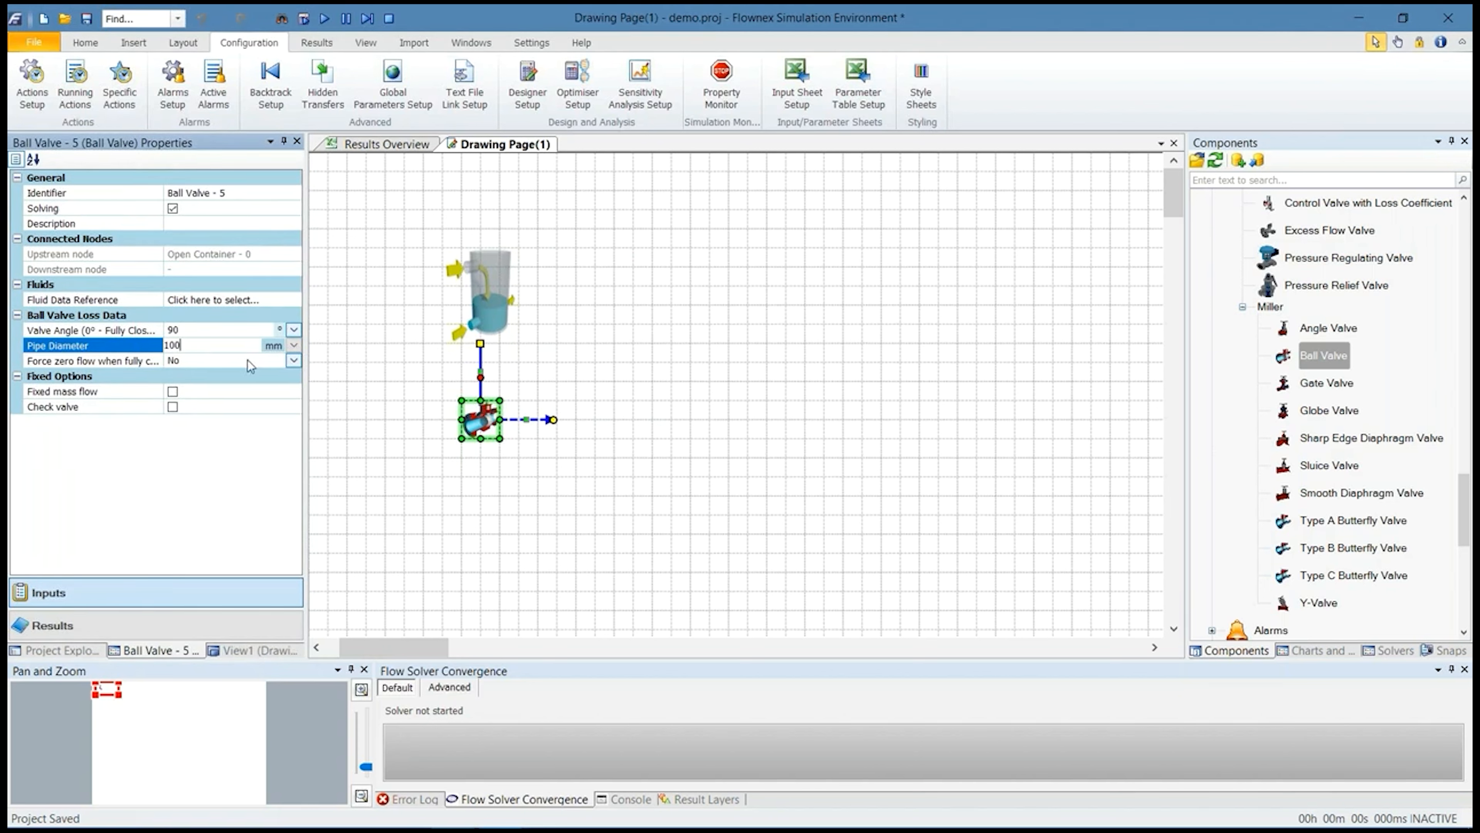
pyautogui.click(492, 283)
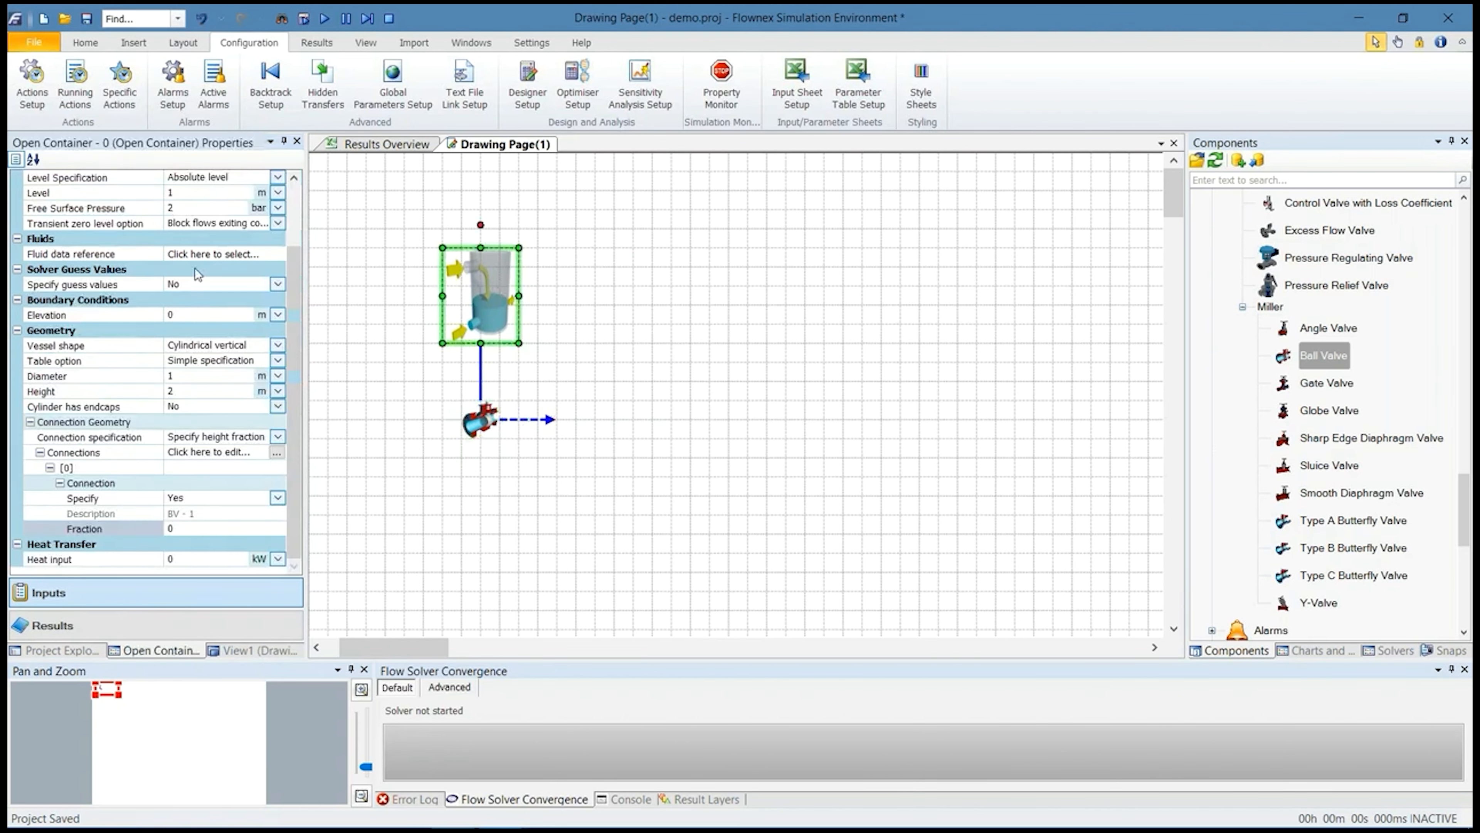
pyautogui.scroll(2, 287, 307)
pyautogui.click(204, 284)
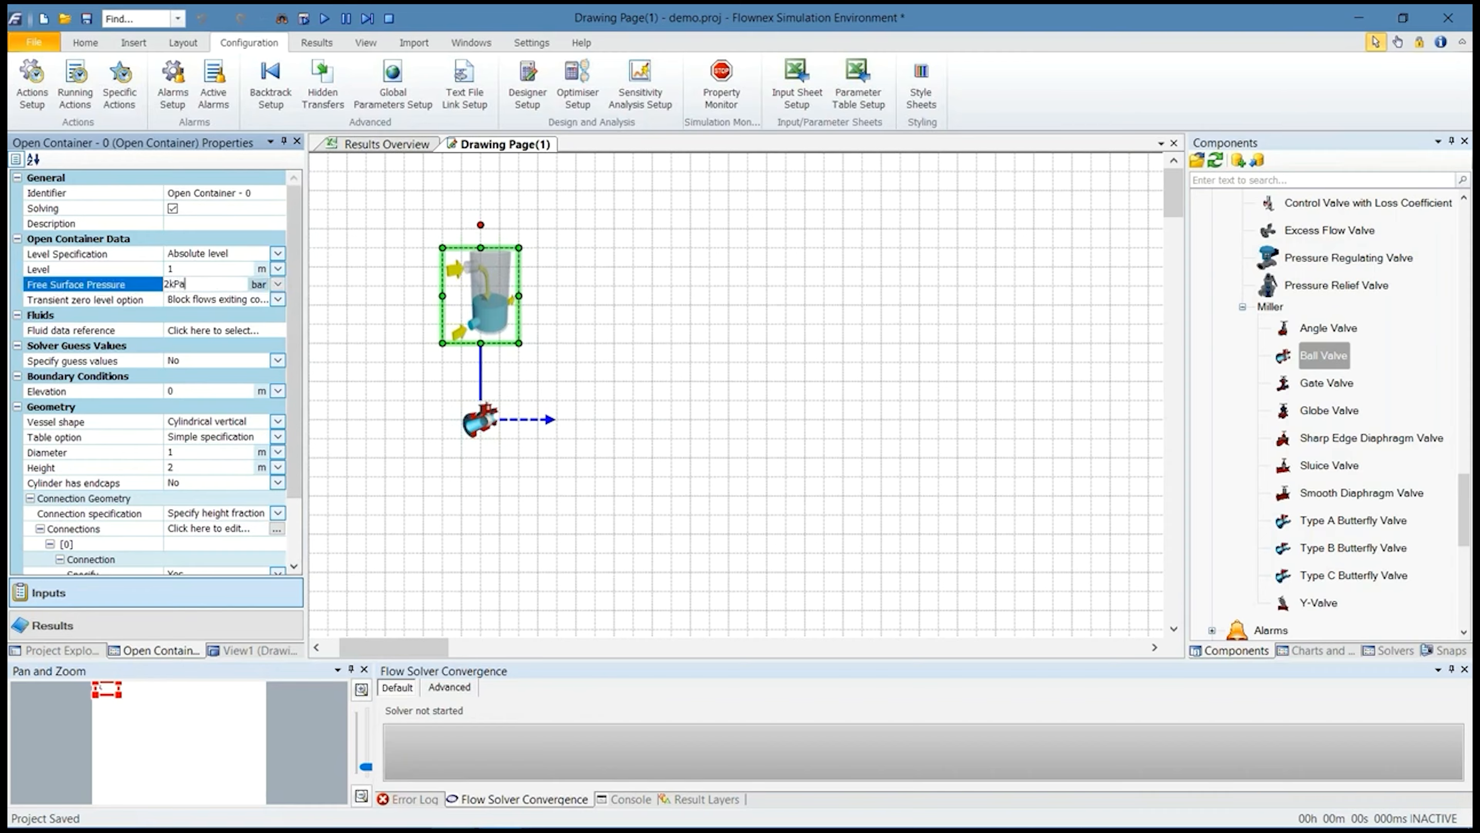
pyautogui.press('BackSpace')
pyautogui.press('BackSpace')
pyautogui.press('BackSpace')
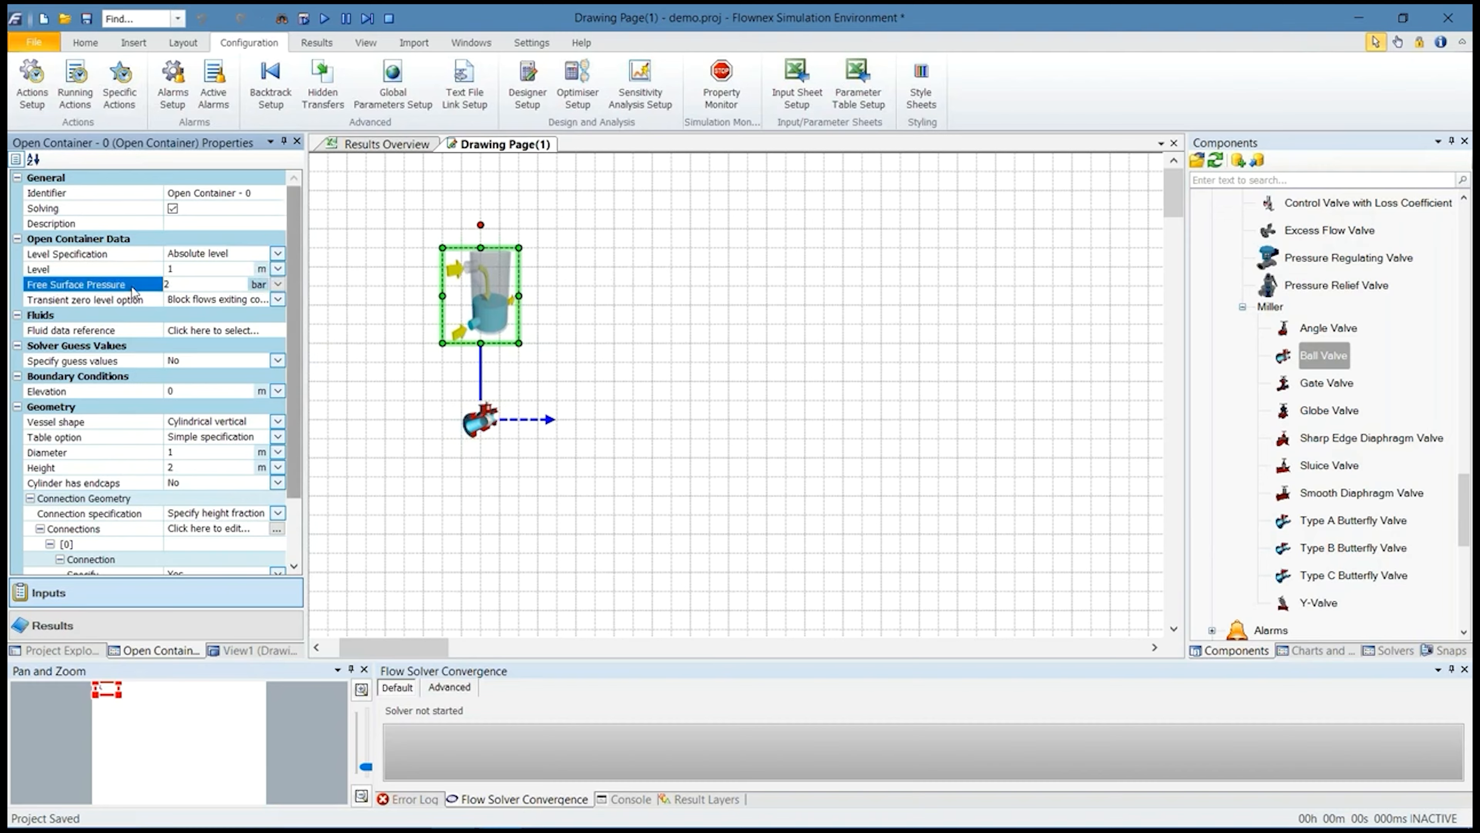
pyautogui.click(605, 354)
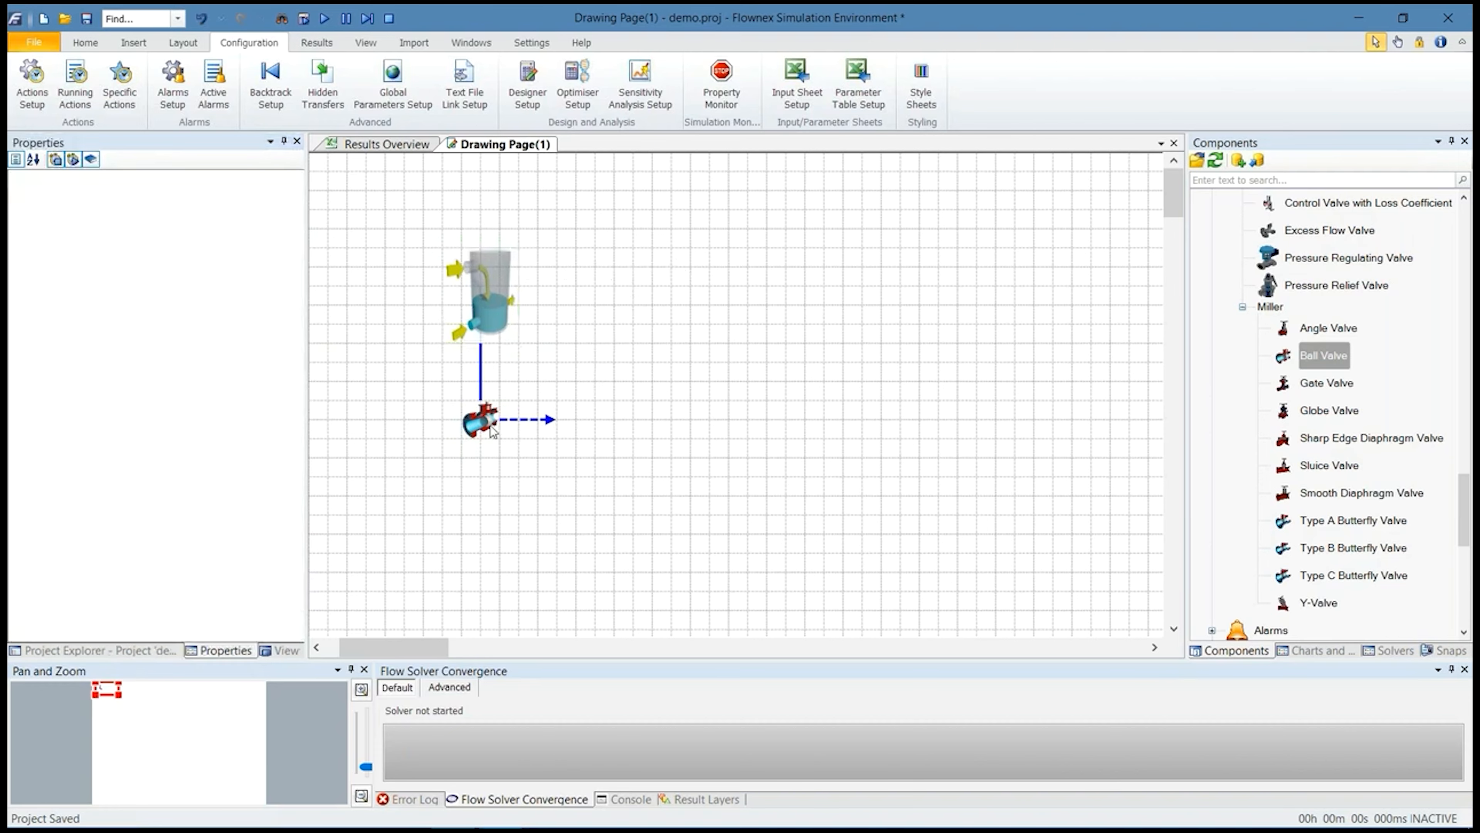
pyautogui.click(489, 426)
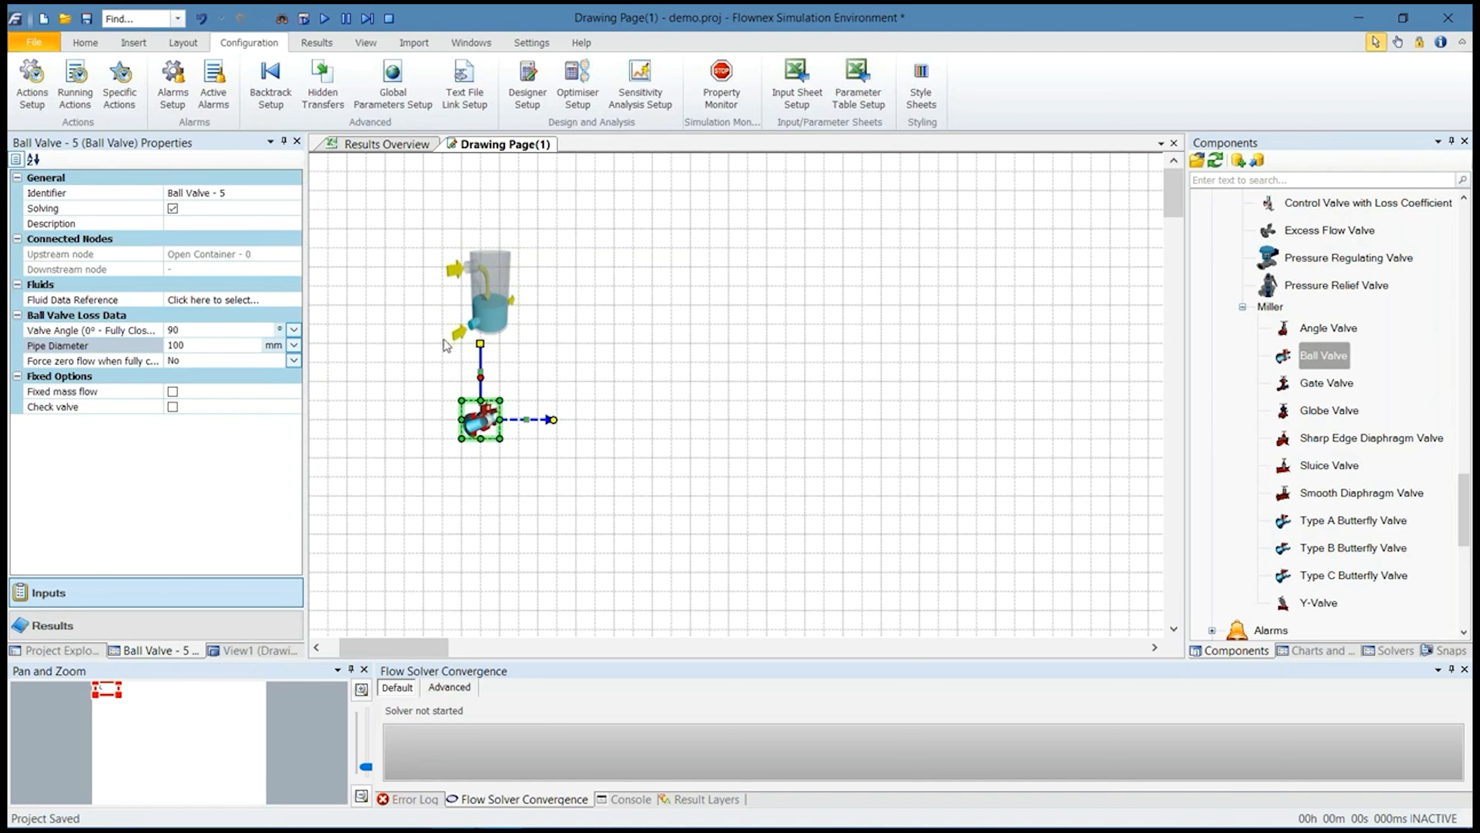
pyautogui.click(646, 351)
pyautogui.click(1343, 435)
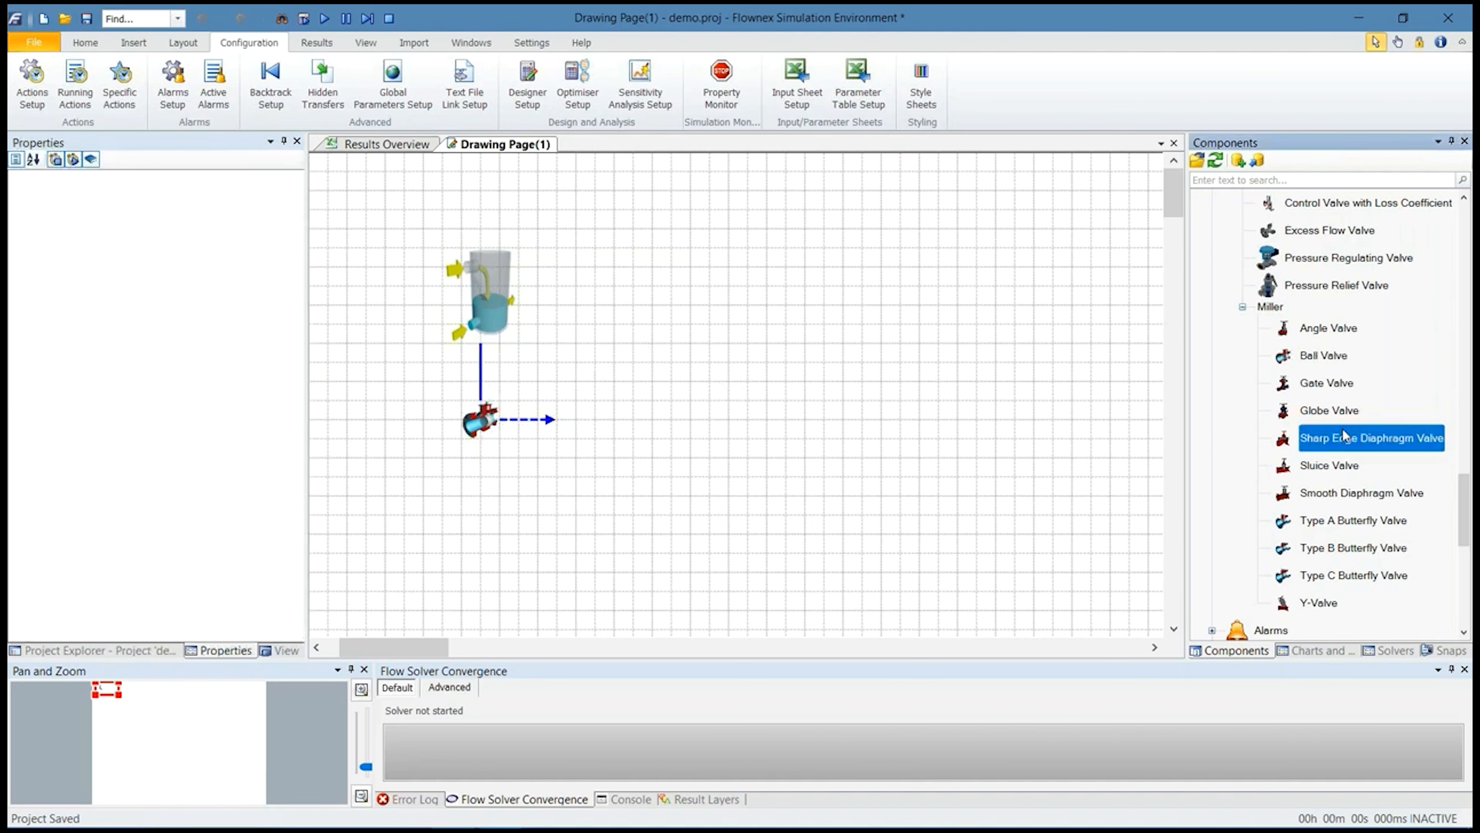
# Add an Ansi Control Valve at the ball valve's outlet, in line with the ball valve, and inspect the node between them
pyautogui.scroll(3, 1334, 420)
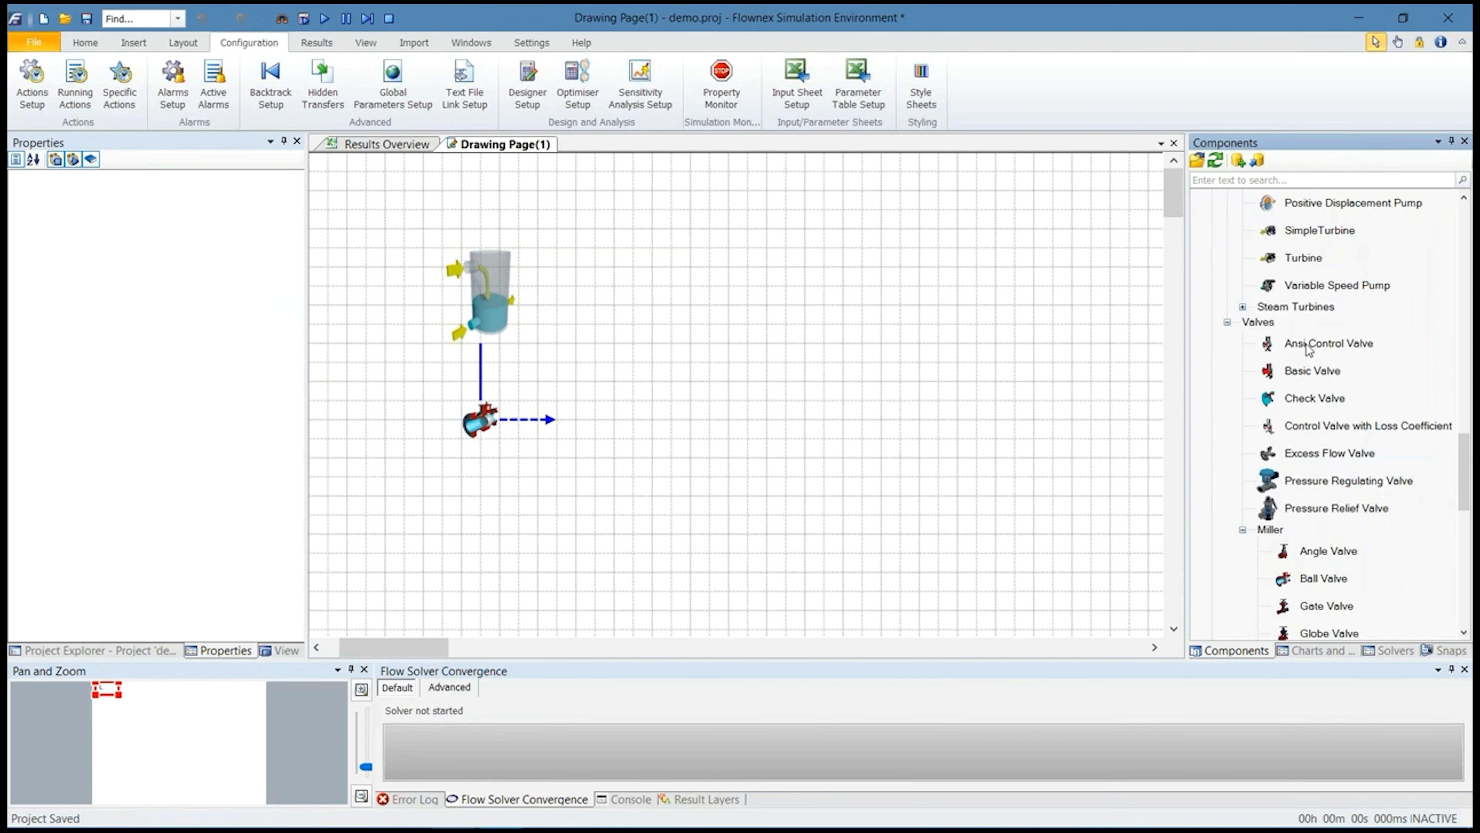
pyautogui.moveTo(1307, 349); pyautogui.dragTo(619, 431)
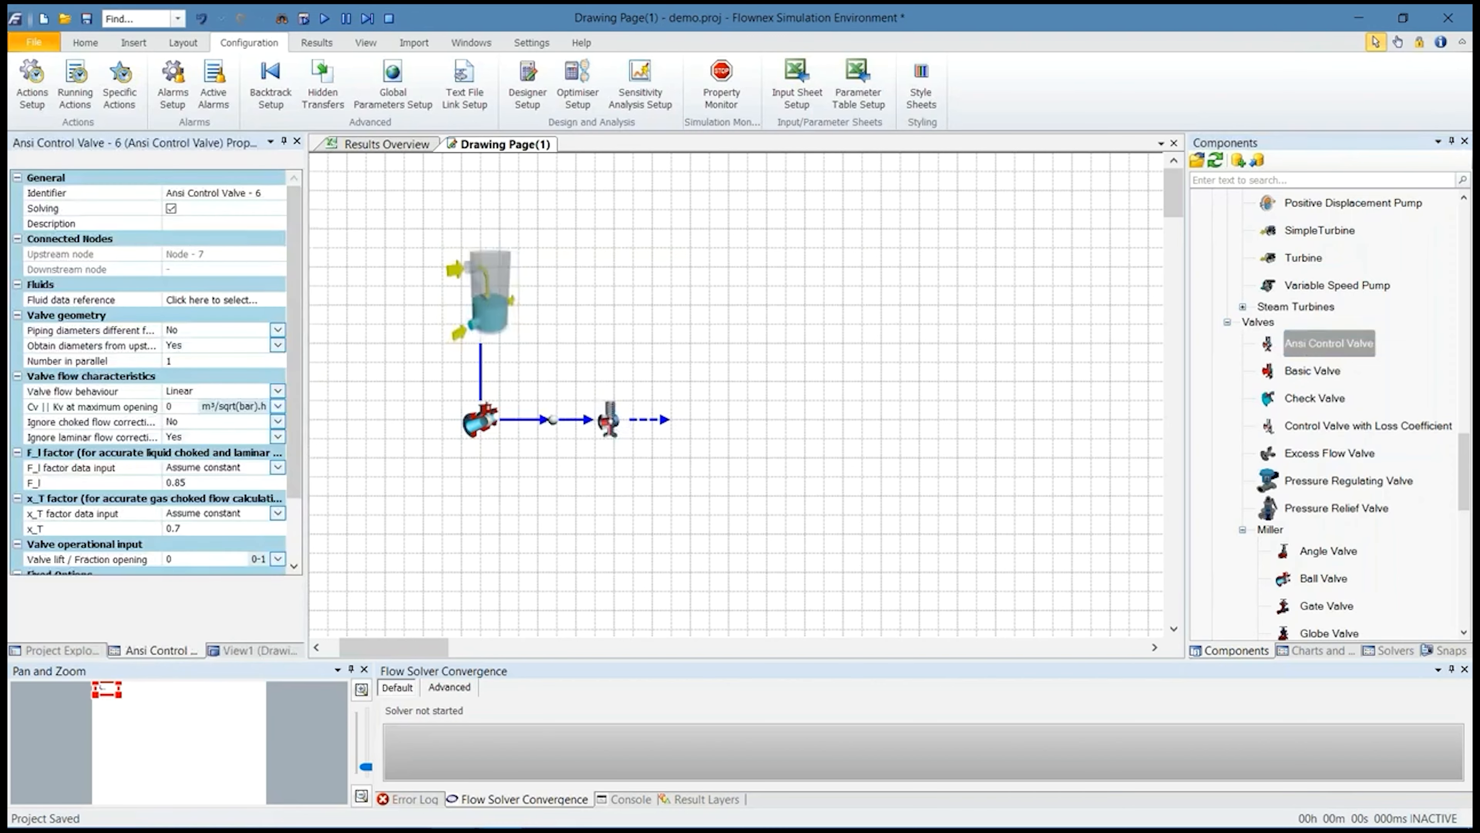
pyautogui.click(552, 429)
pyautogui.click(553, 418)
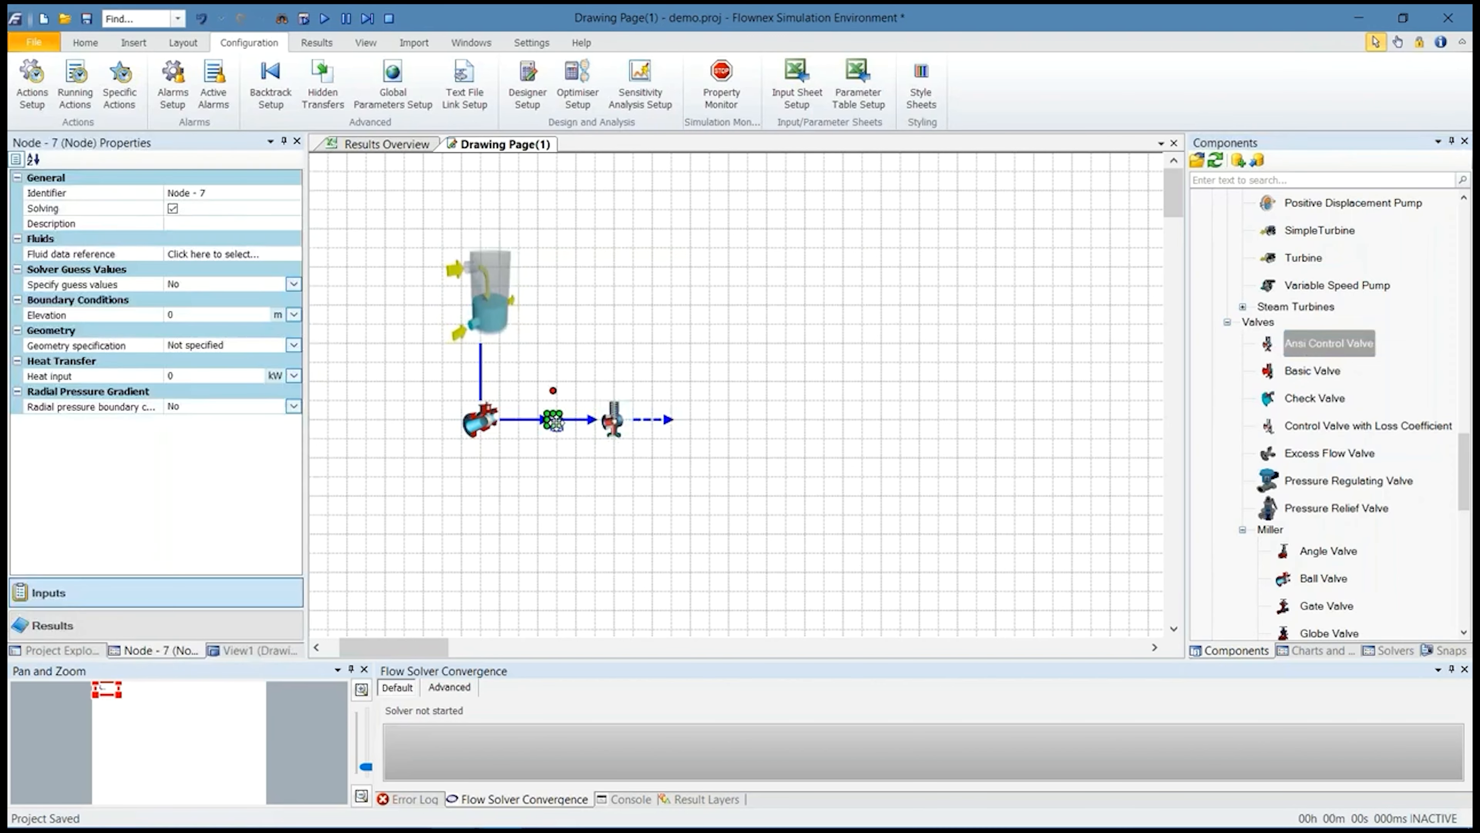
pyautogui.click(671, 362)
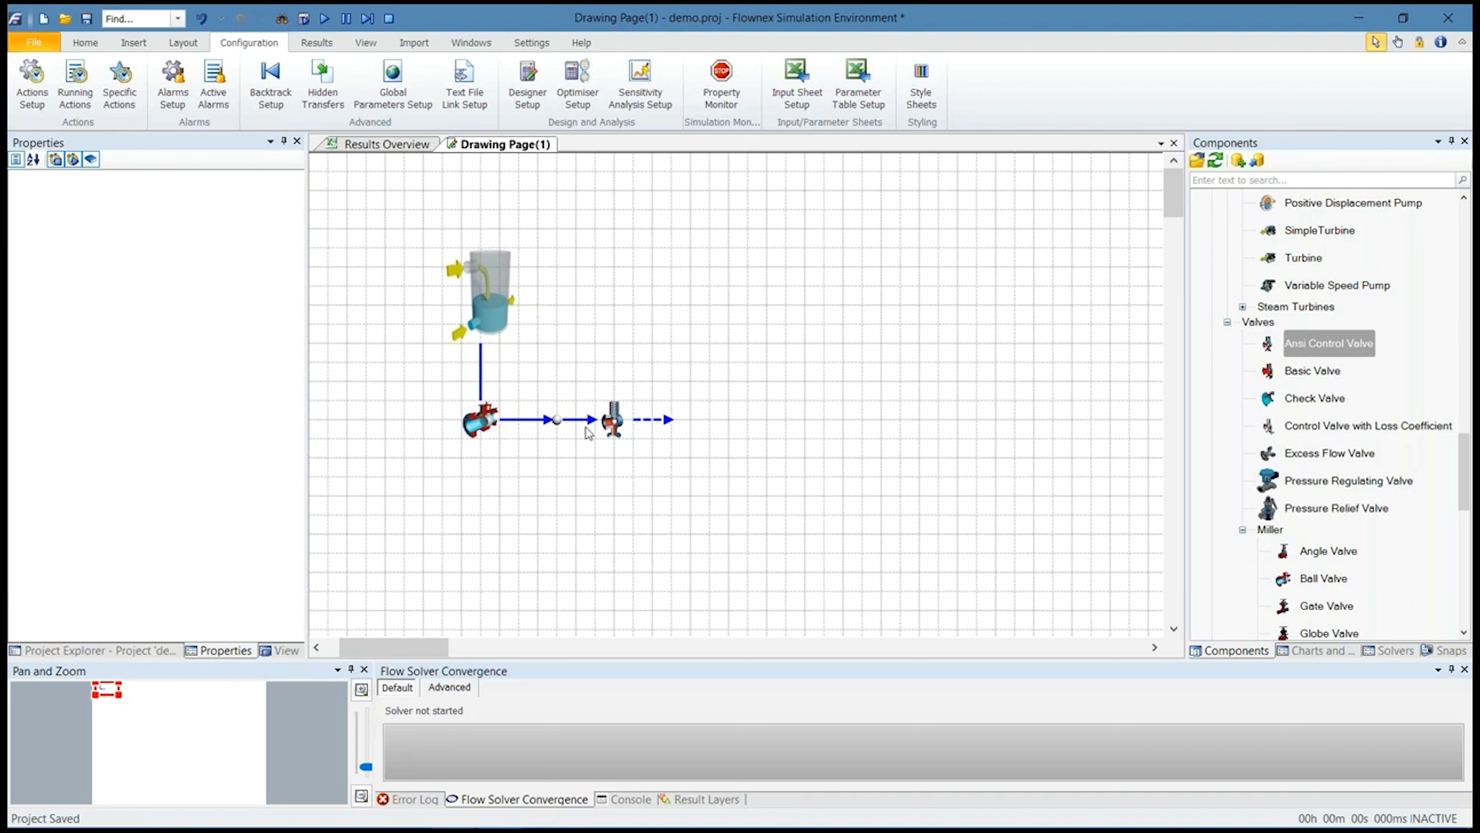
pyautogui.scroll(2, 581, 447)
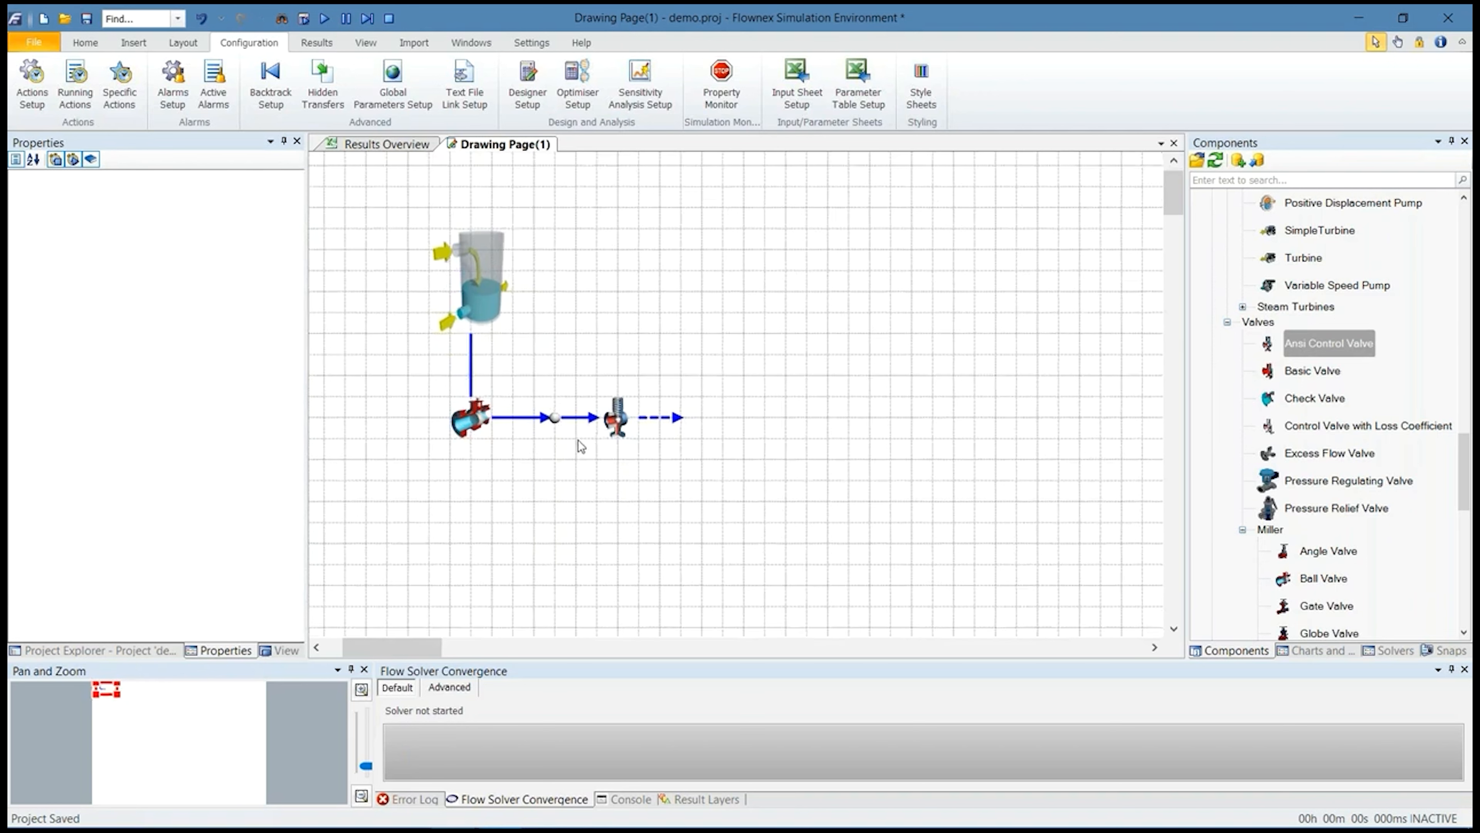
# Add a Pipe to the control valve's outlet and position it directly below the valve's downstream node
pyautogui.click(1341, 398)
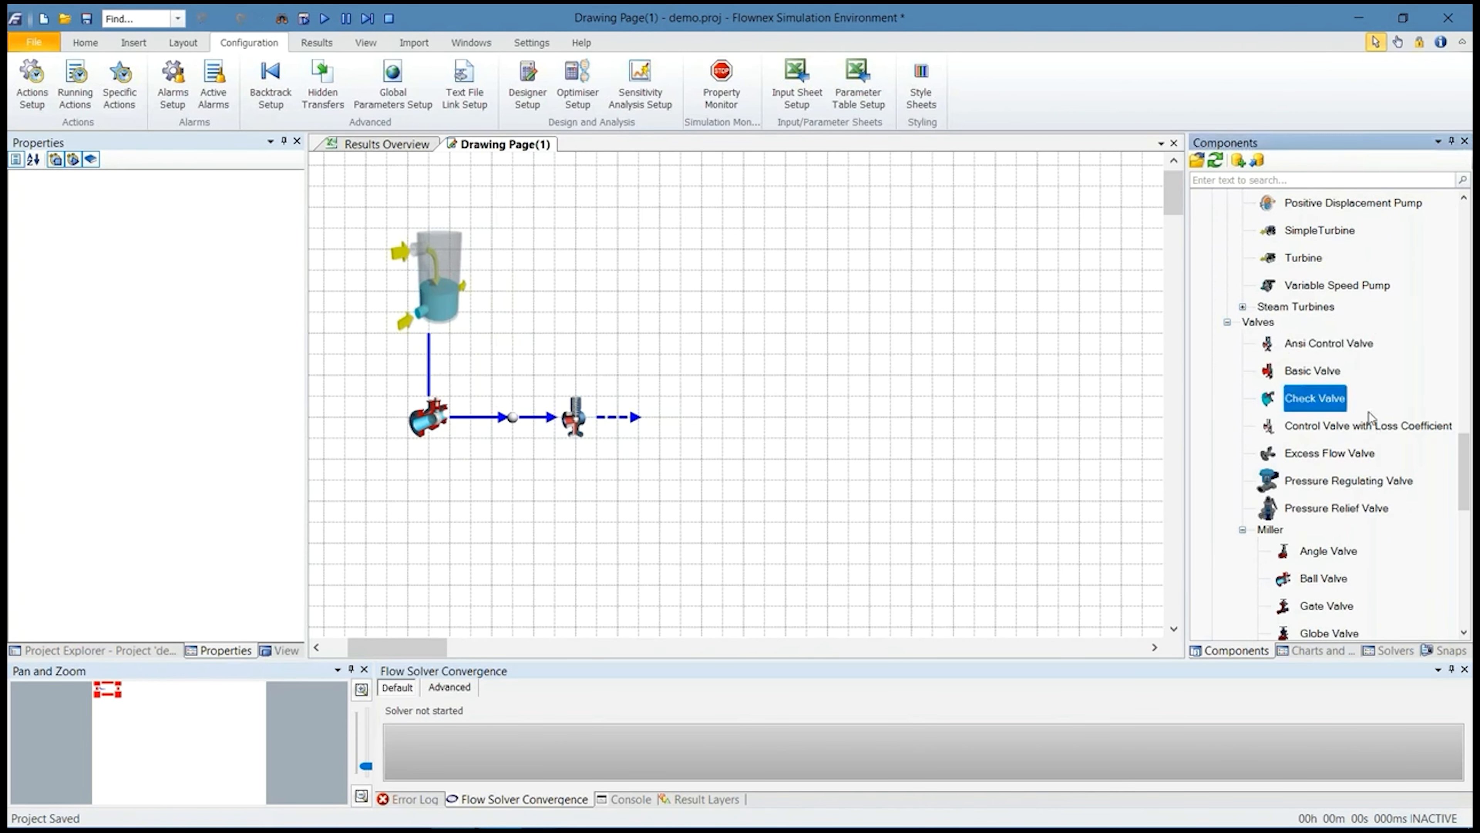
pyautogui.scroll(4, 1300, 304)
pyautogui.doubleClick(1295, 286)
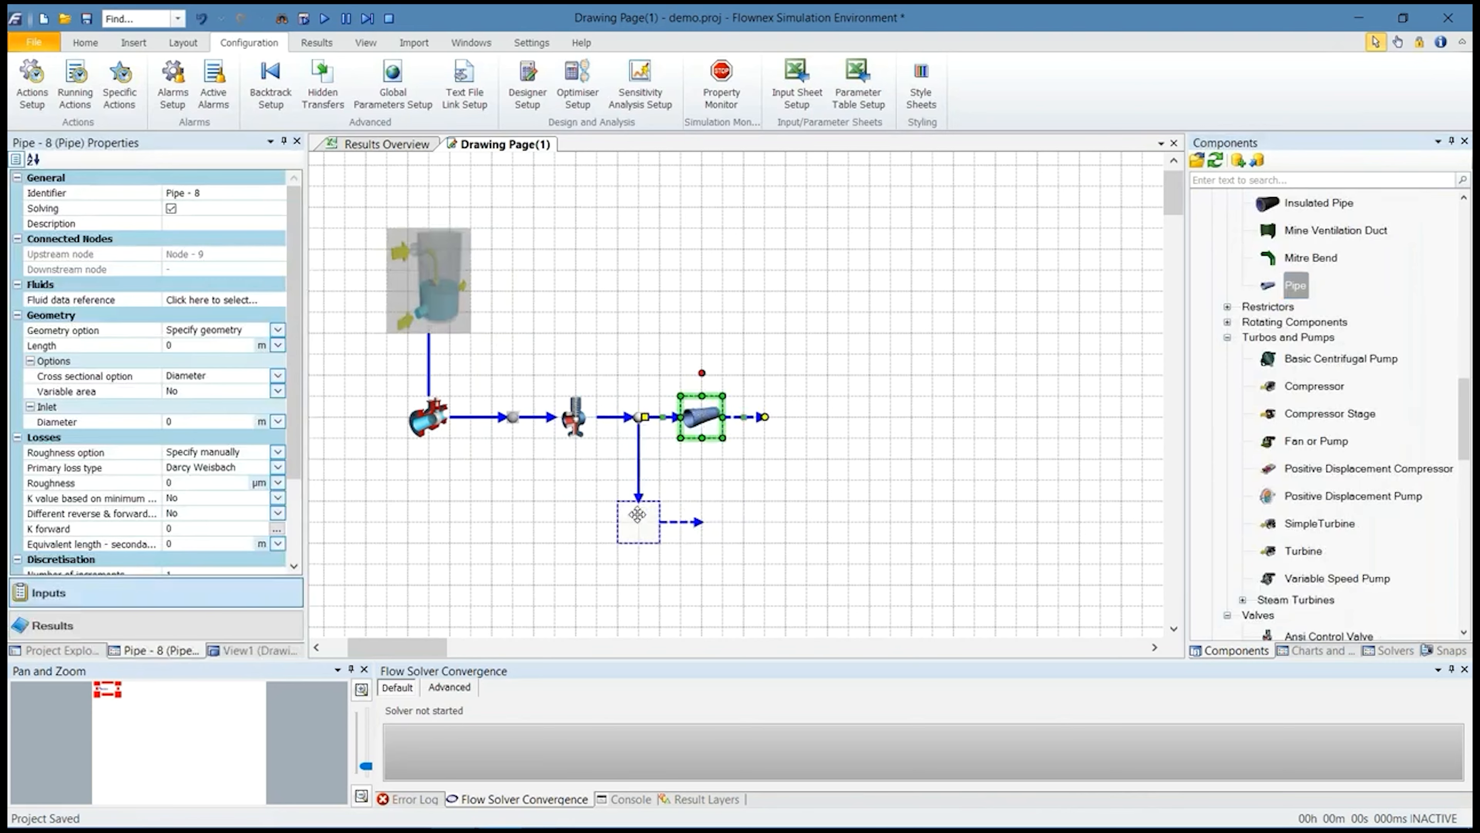
pyautogui.click(638, 521)
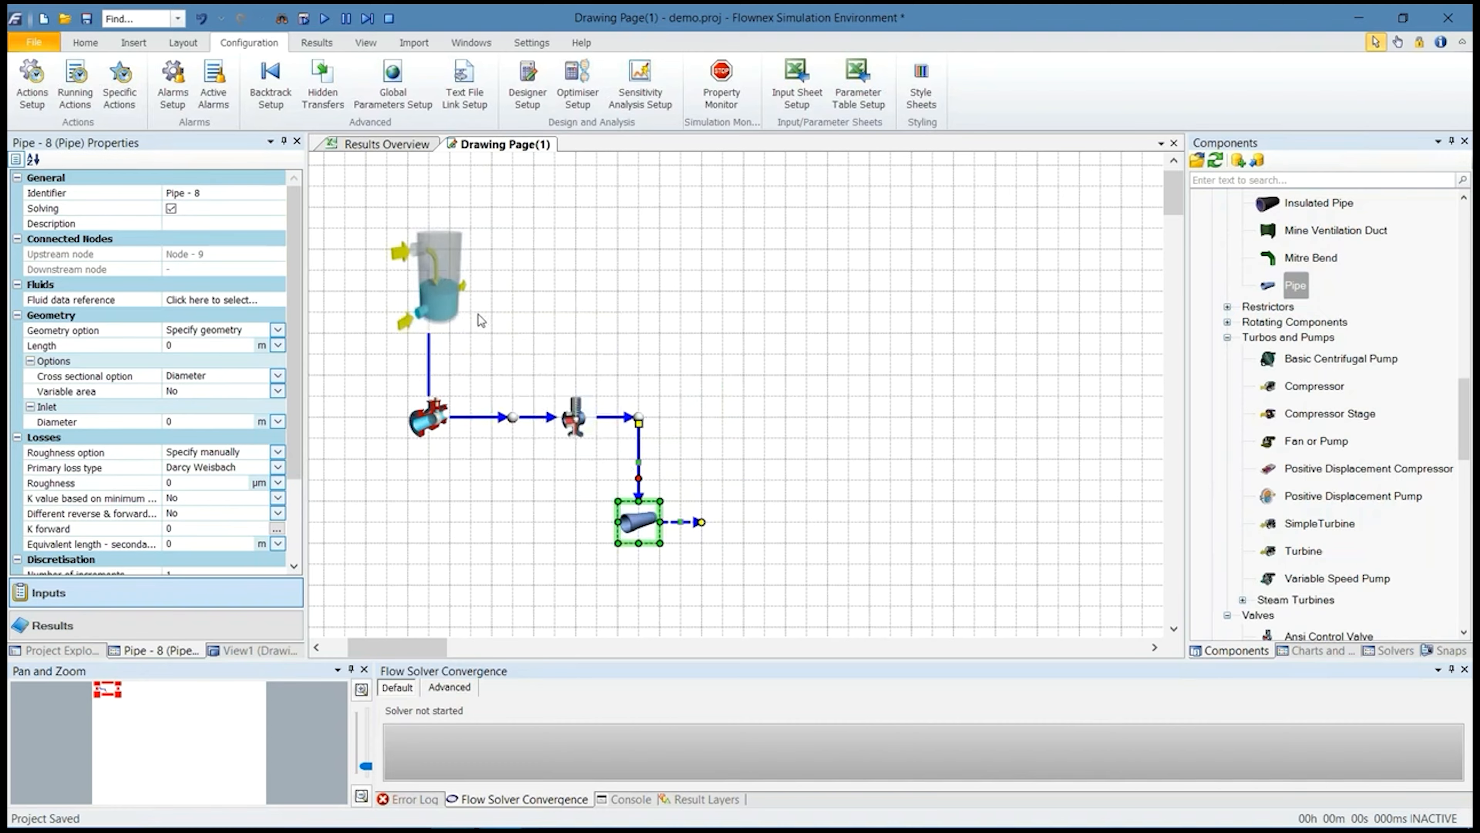
# Connect a second Open Container to the pipe's outlet, roughly double its symbol height and centre it level with the pipe
pyautogui.click(1285, 412)
pyautogui.scroll(3, 1284, 408)
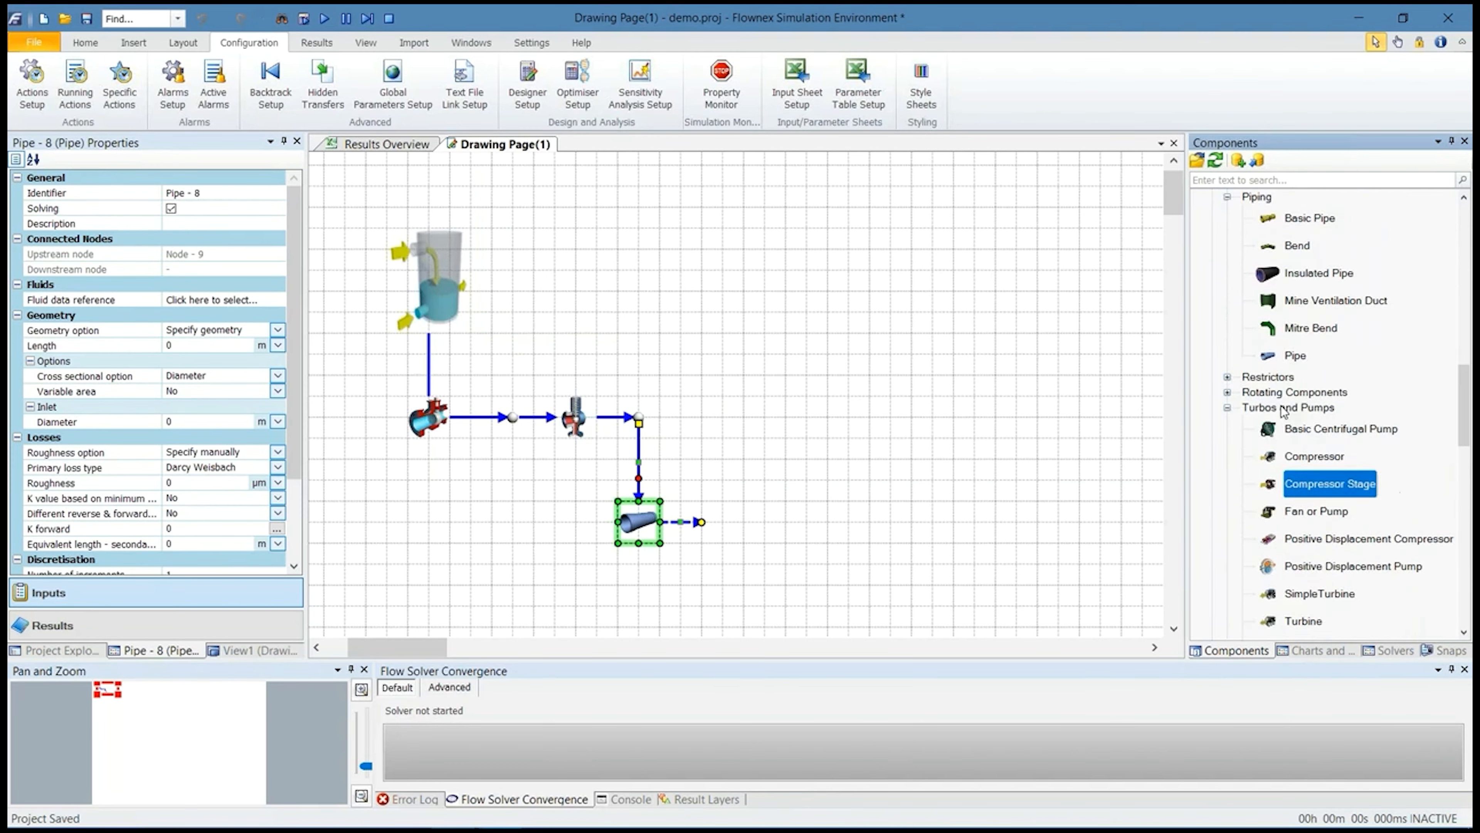
pyautogui.scroll(-5, 1285, 413)
pyautogui.scroll(7, 1317, 373)
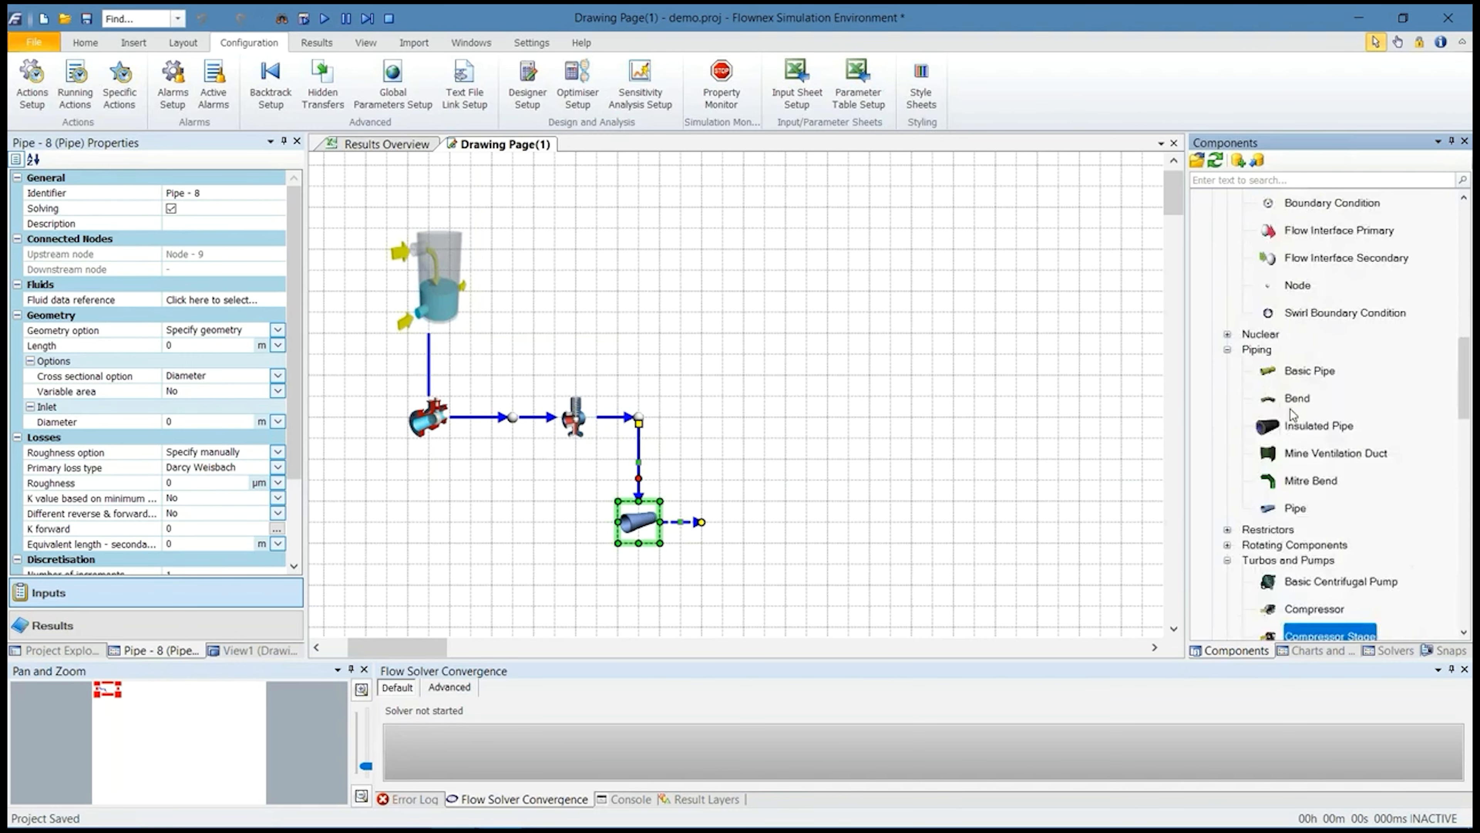
pyautogui.scroll(6, 1343, 332)
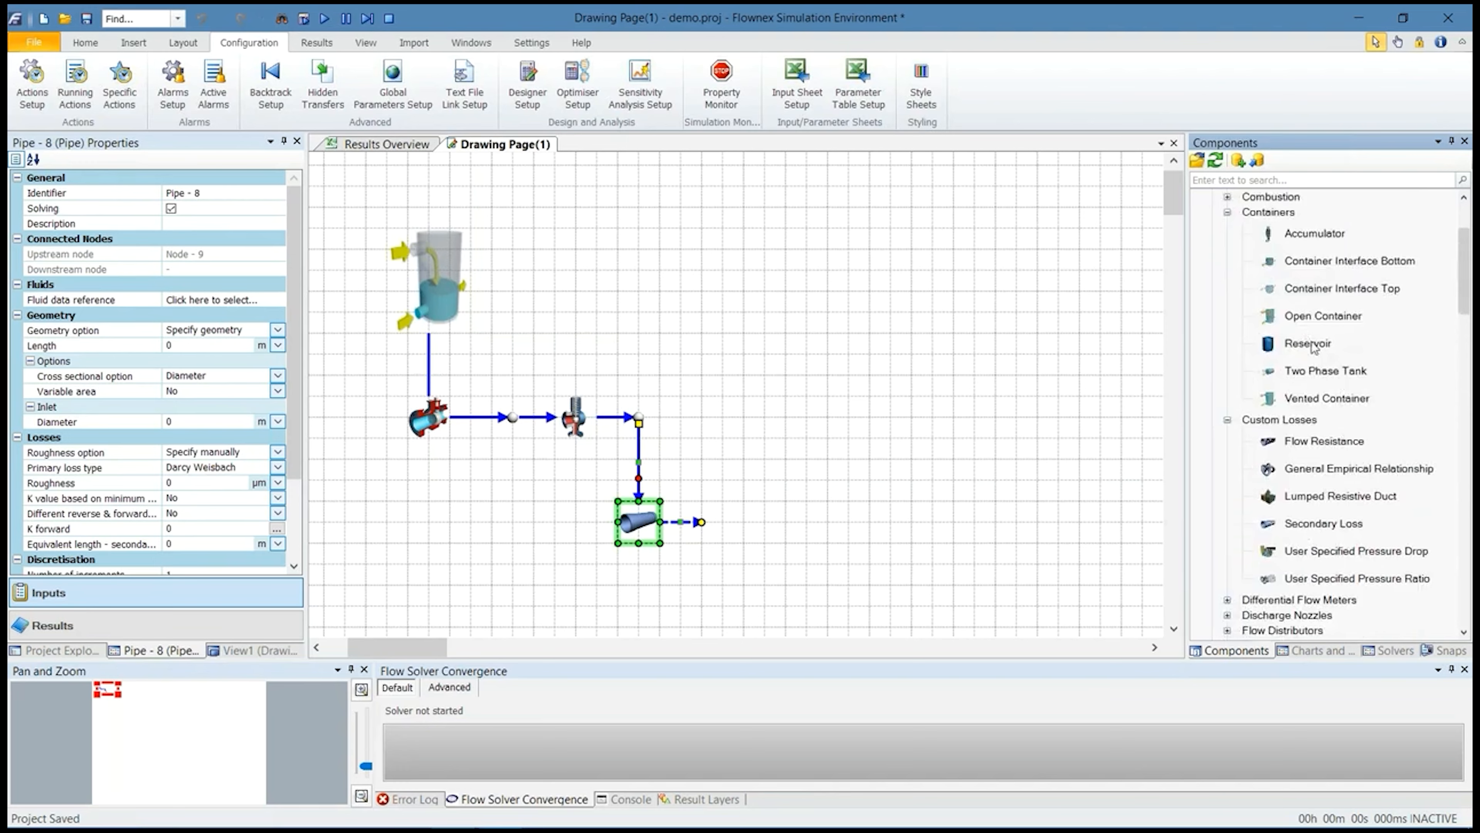
pyautogui.moveTo(1311, 319); pyautogui.dragTo(723, 522)
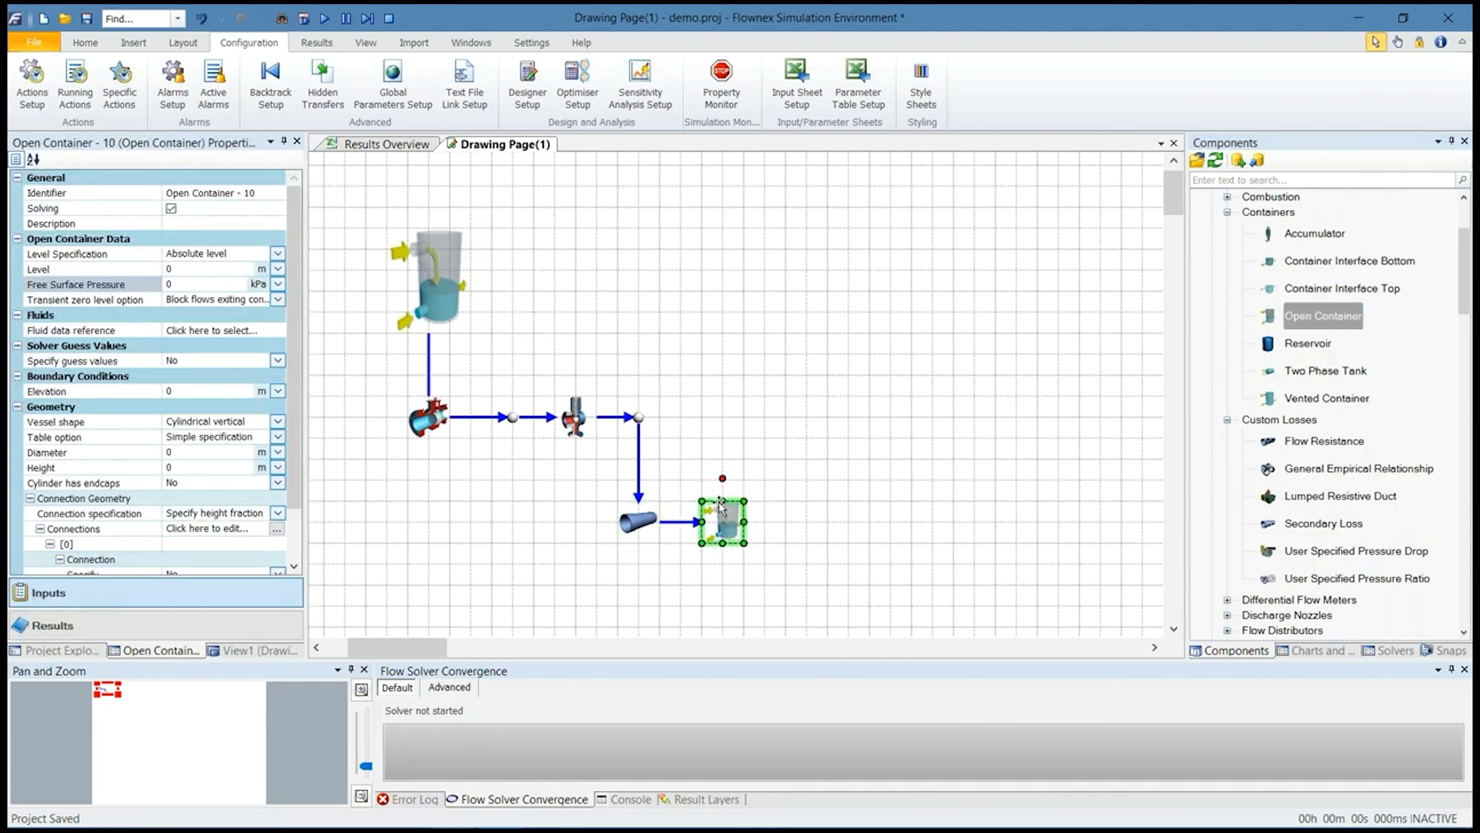
pyautogui.moveTo(722, 503); pyautogui.dragTo(722, 461)
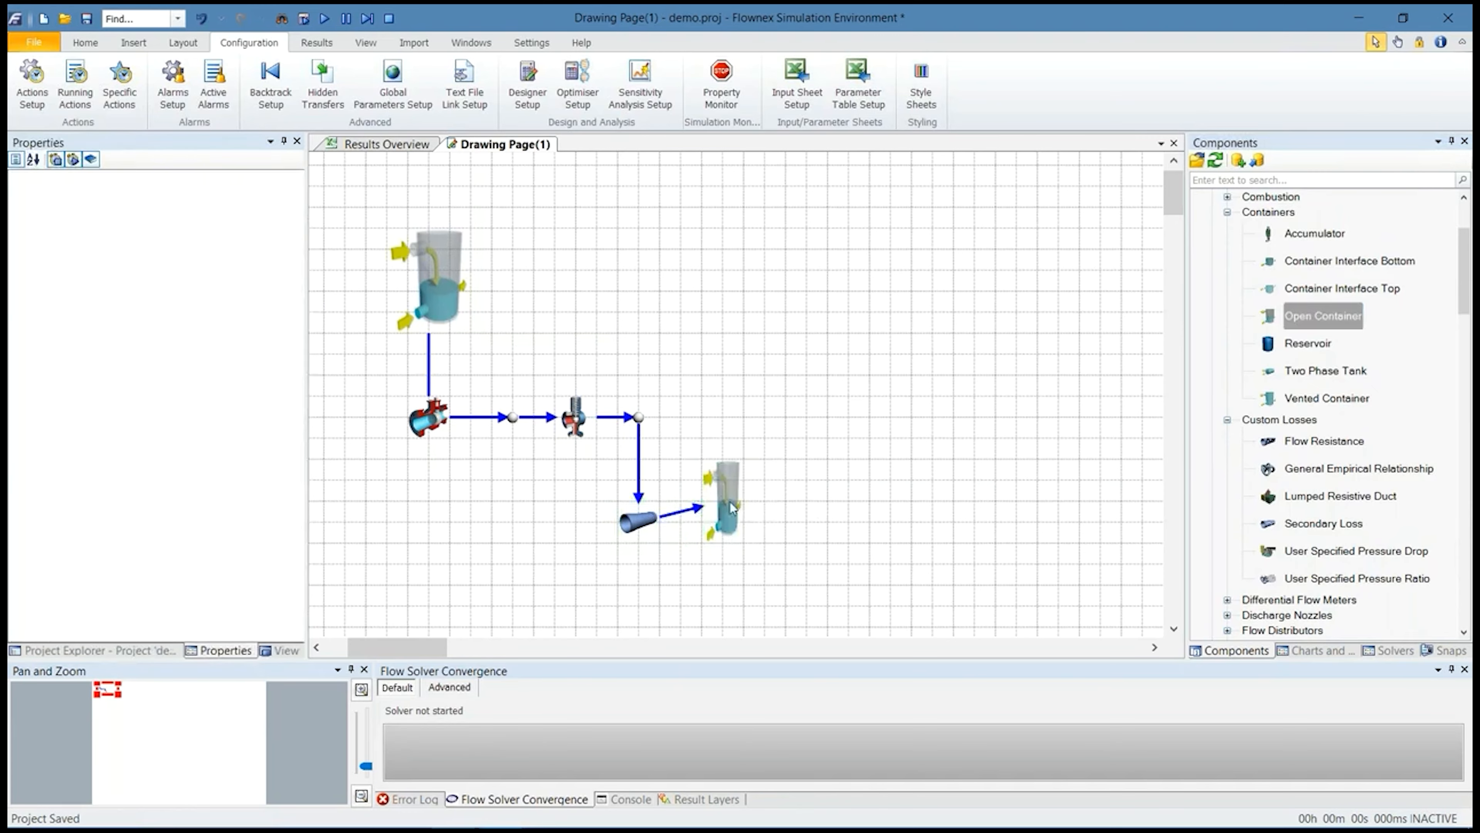
pyautogui.moveTo(720, 512); pyautogui.dragTo(720, 536)
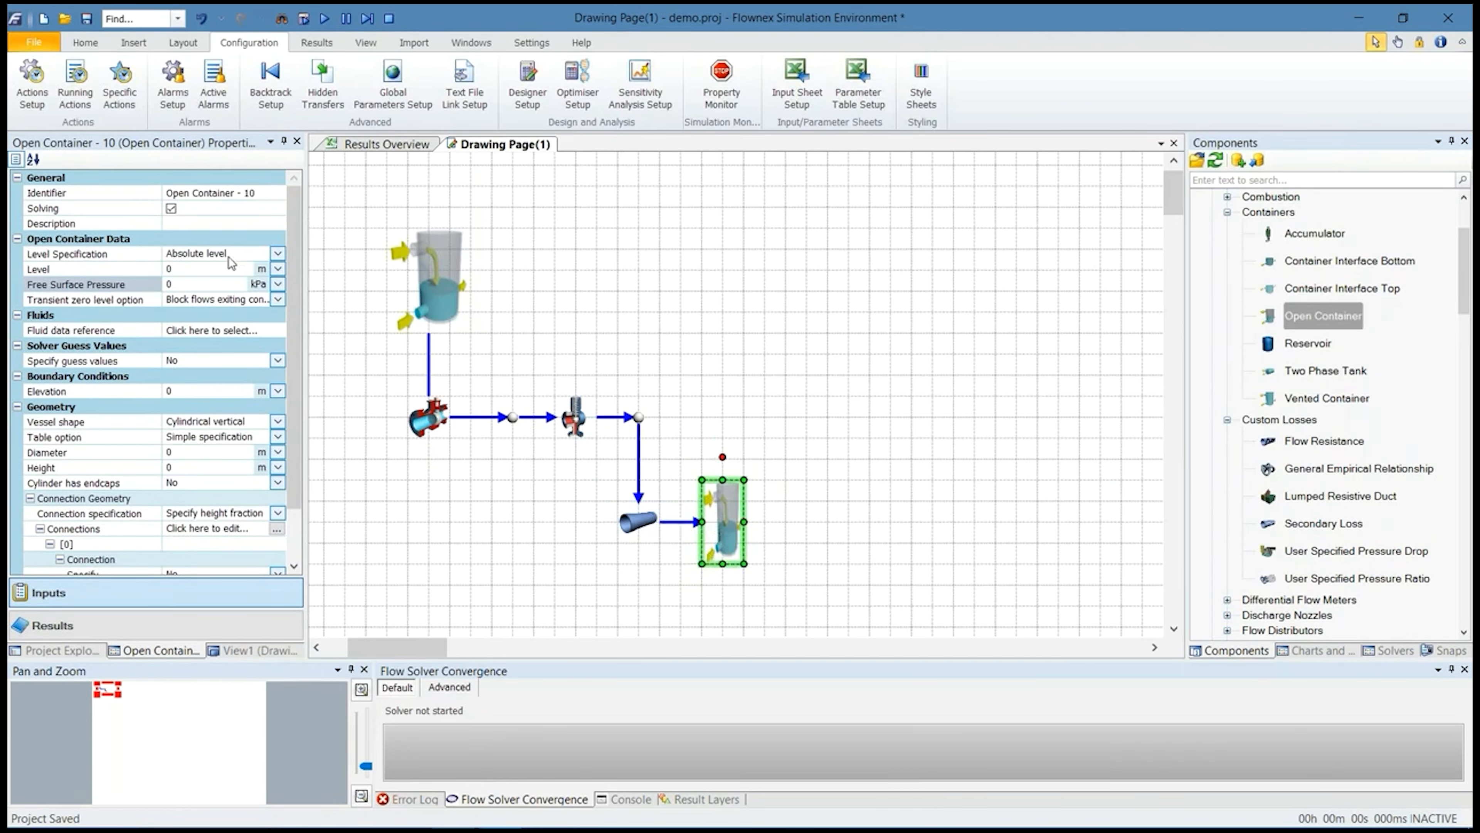
# Set the downstream container's height to 2 m, level to 0.5 m and free surface pressure to 1 bar
pyautogui.click(172, 468)
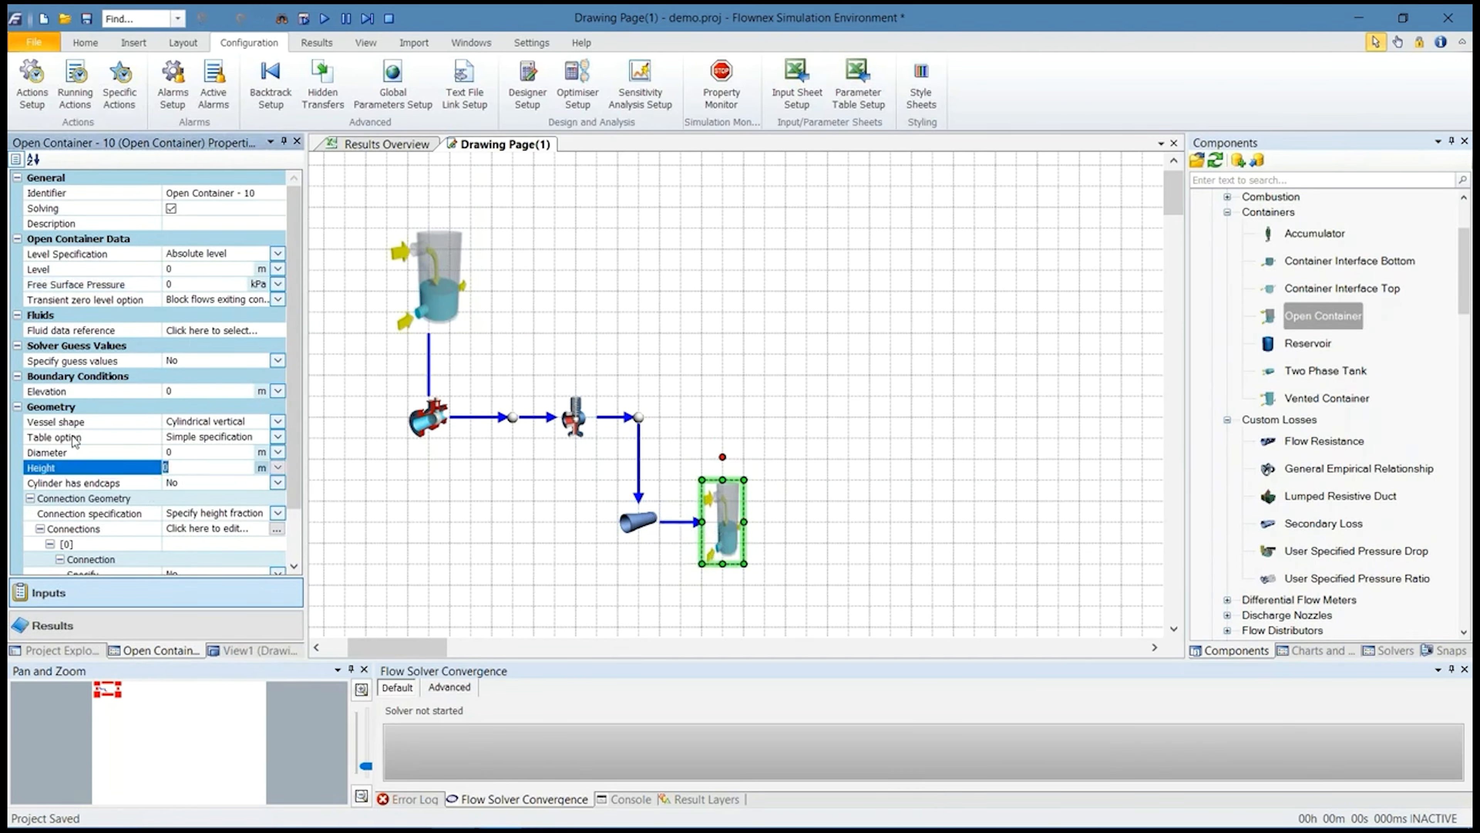
pyautogui.write('2')
pyautogui.click(200, 267)
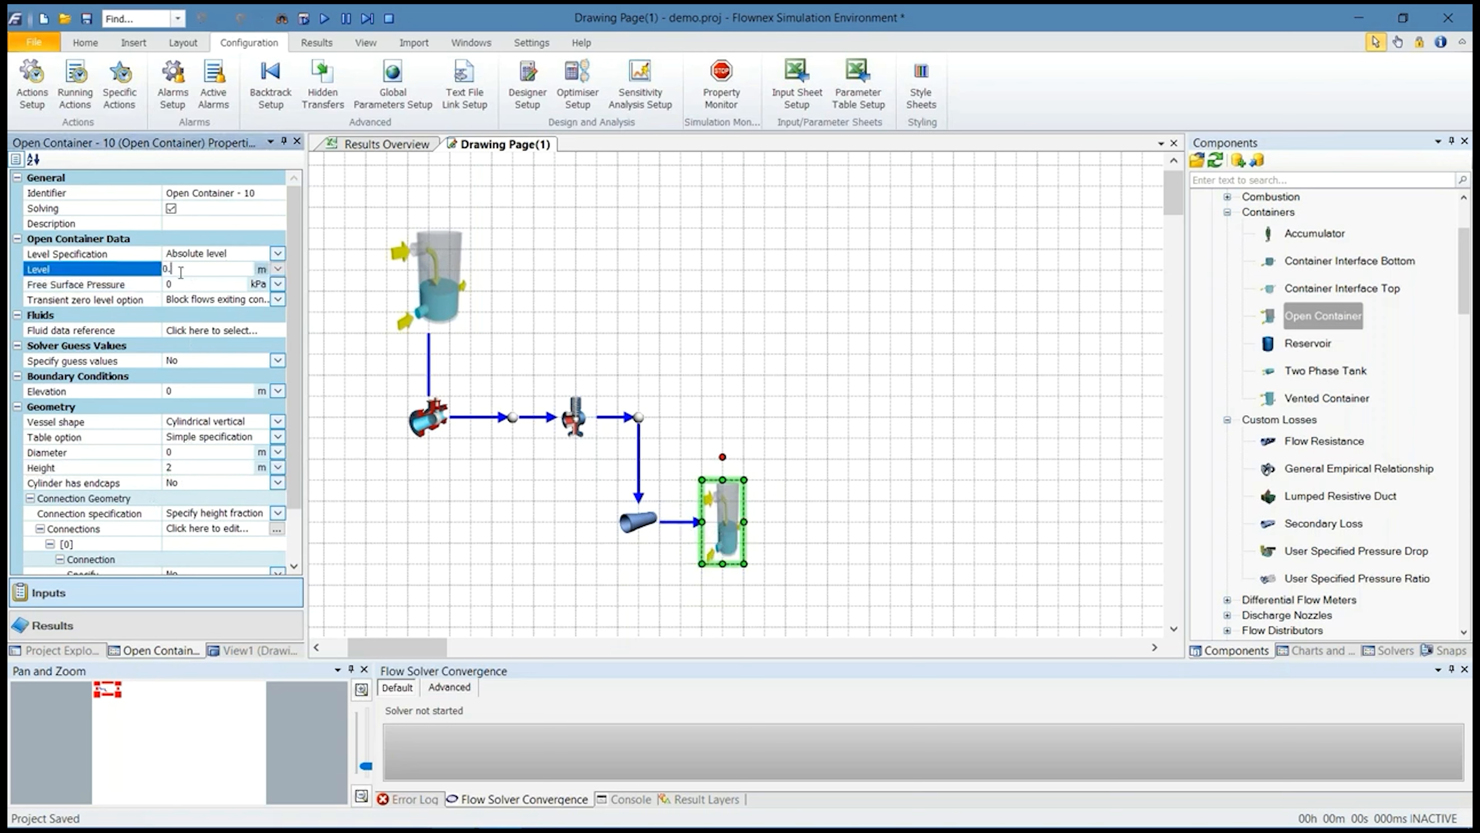
pyautogui.click(163, 285)
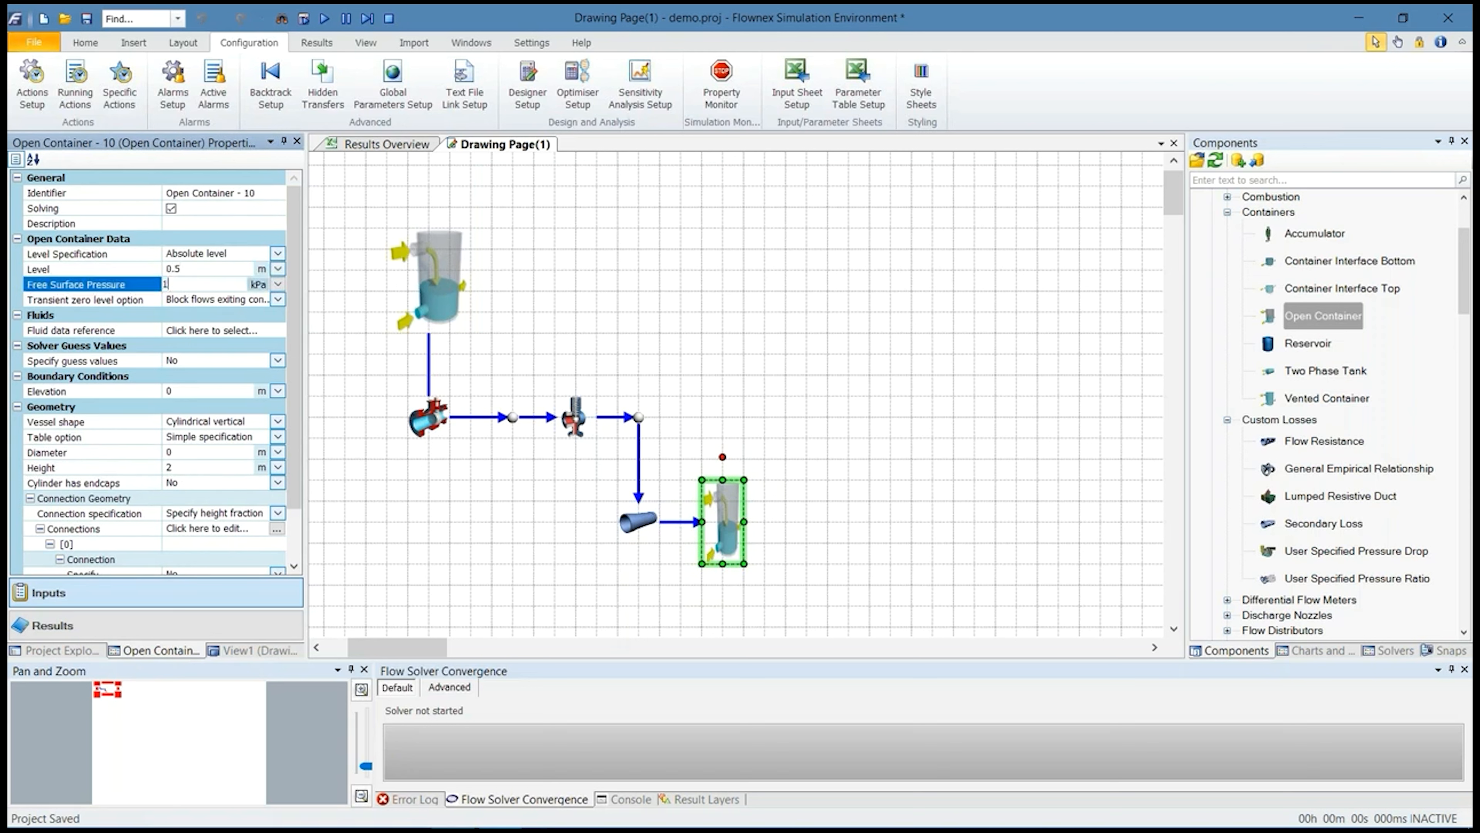
pyautogui.press('Return')
# Set the downstream container's diameter to 500 mm in its geometry data
pyautogui.click(192, 390)
pyautogui.click(186, 452)
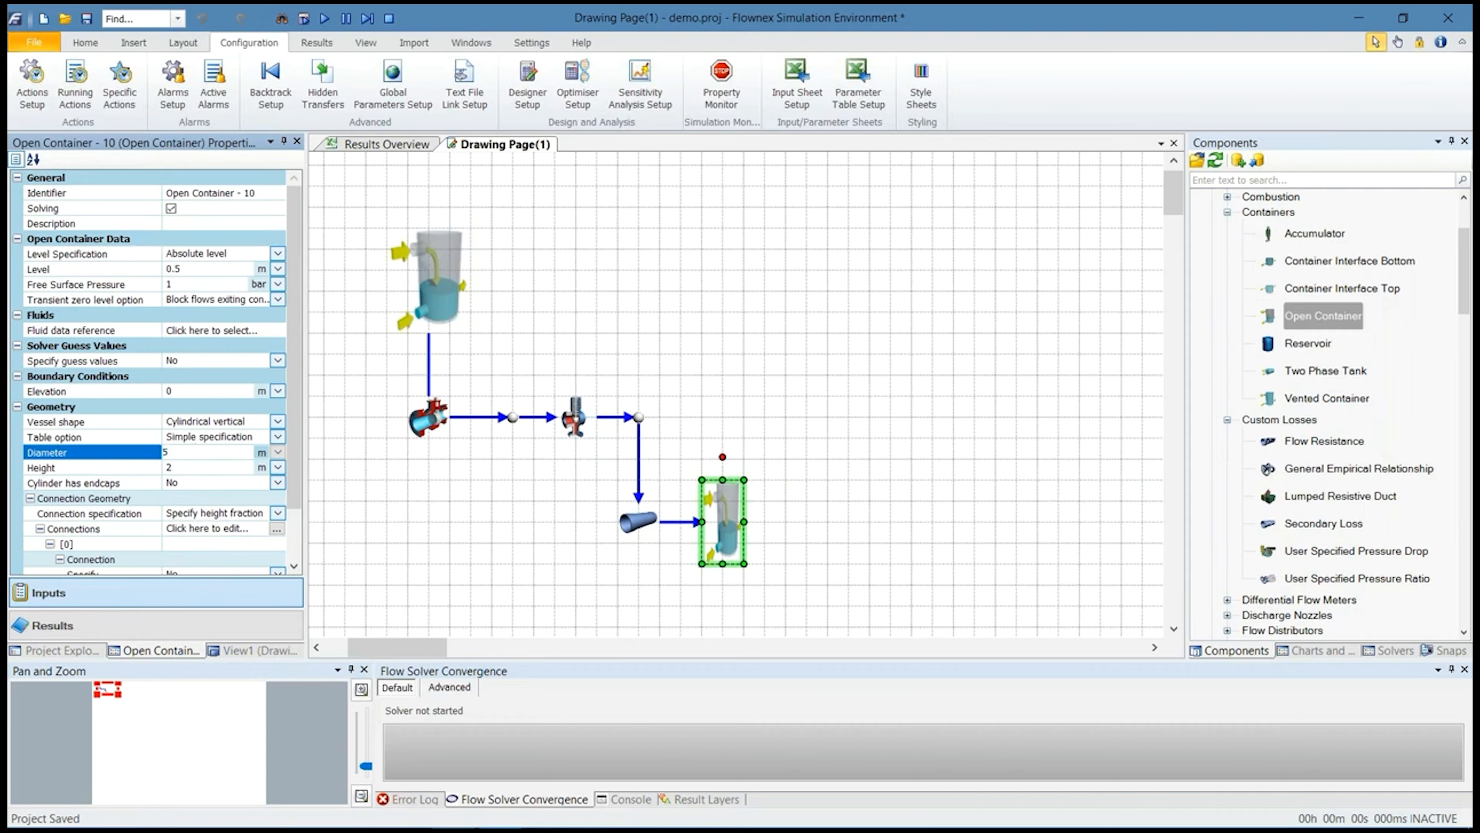
pyautogui.write('mm')
pyautogui.press('Return')
# Set Specify to Yes for the pipe connection in the downstream container's connection geometry and set its Fraction to 1
pyautogui.scroll(-2, 294, 430)
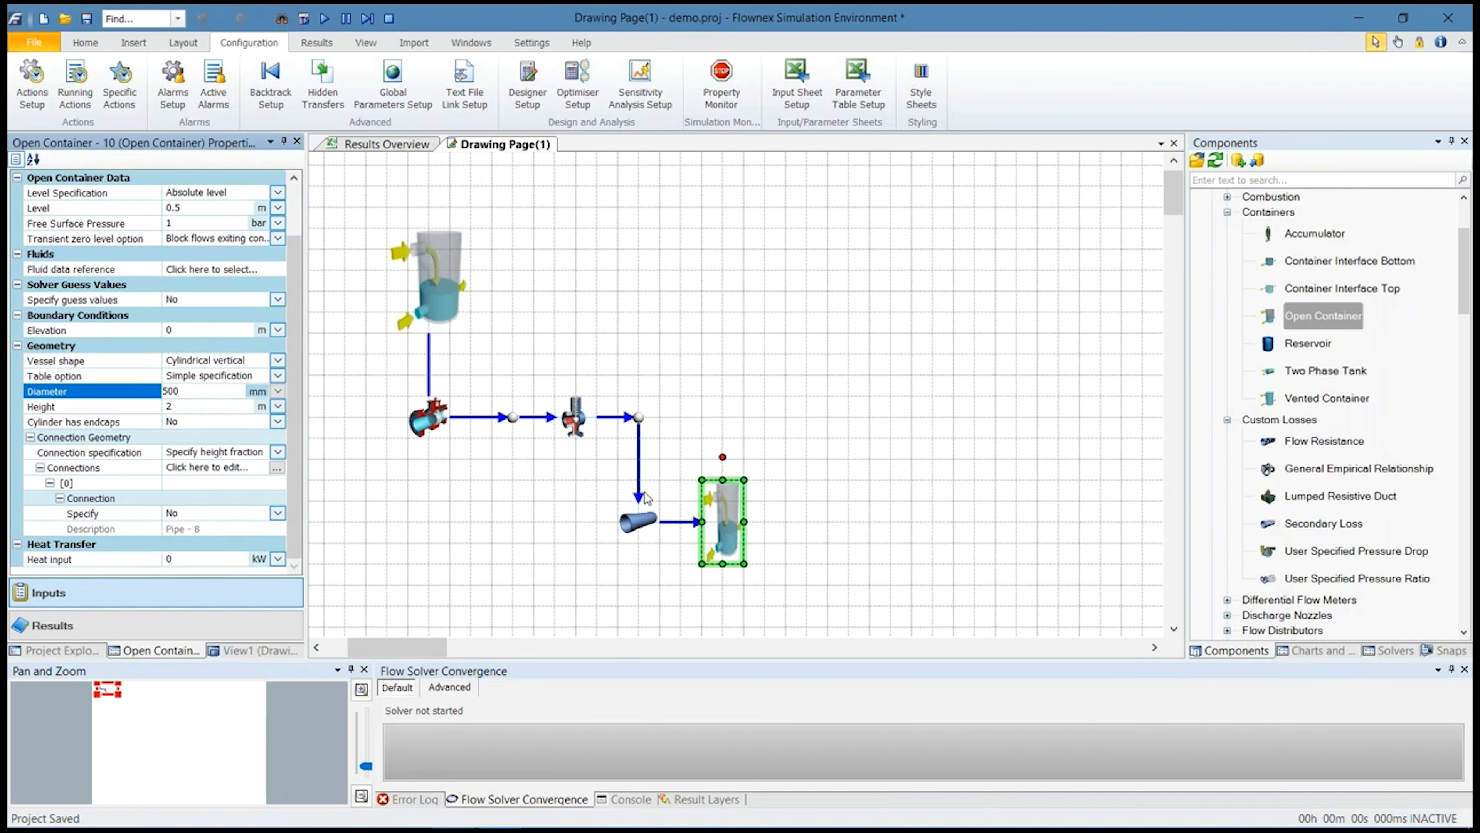
pyautogui.doubleClick(204, 513)
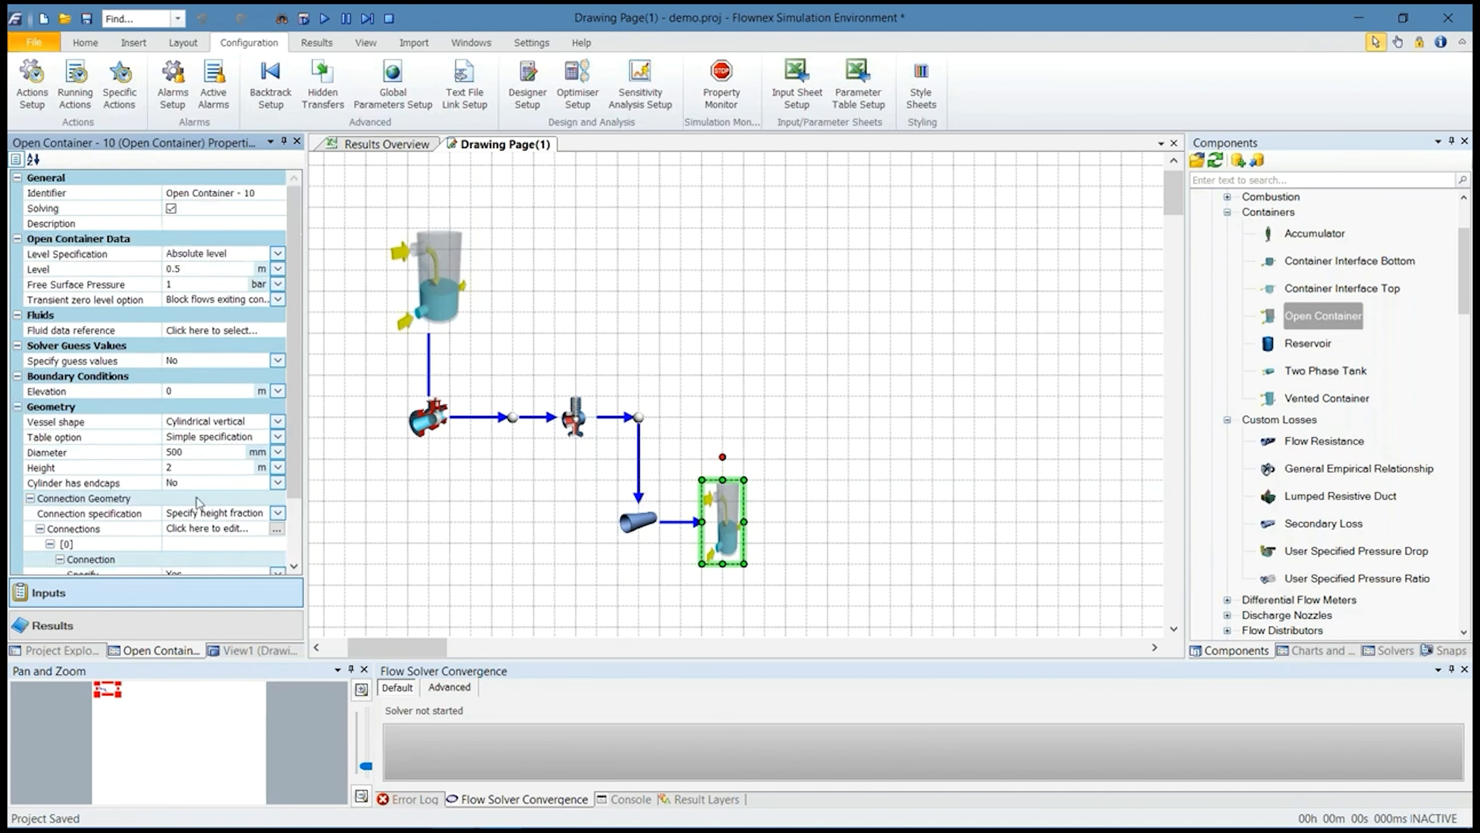
pyautogui.moveTo(297, 439); pyautogui.dragTo(300, 513)
pyautogui.doubleClick(117, 530)
pyautogui.write('1')
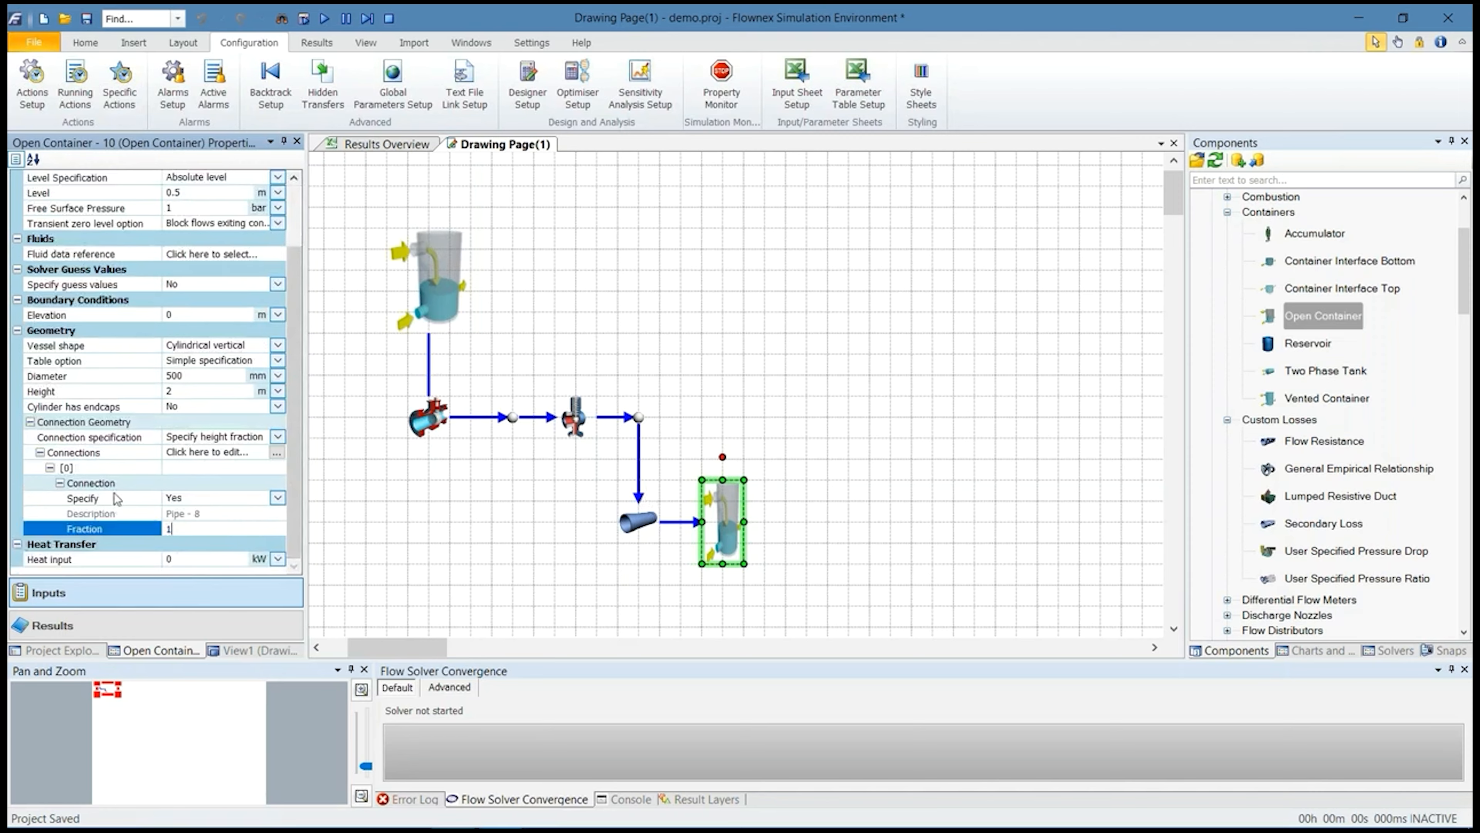
pyautogui.click(143, 515)
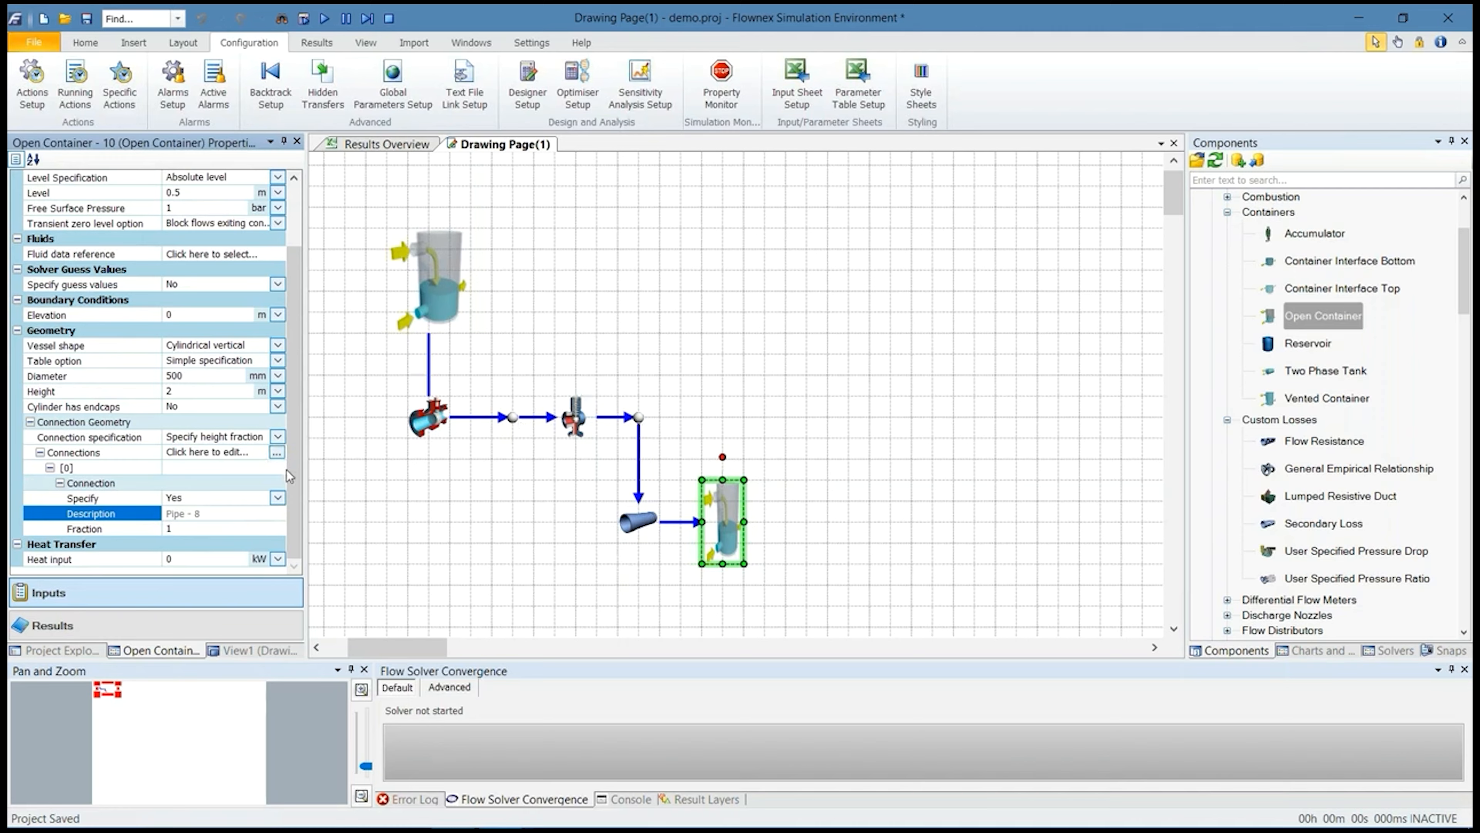
pyautogui.scroll(2, 303, 446)
pyautogui.scroll(1, 302, 434)
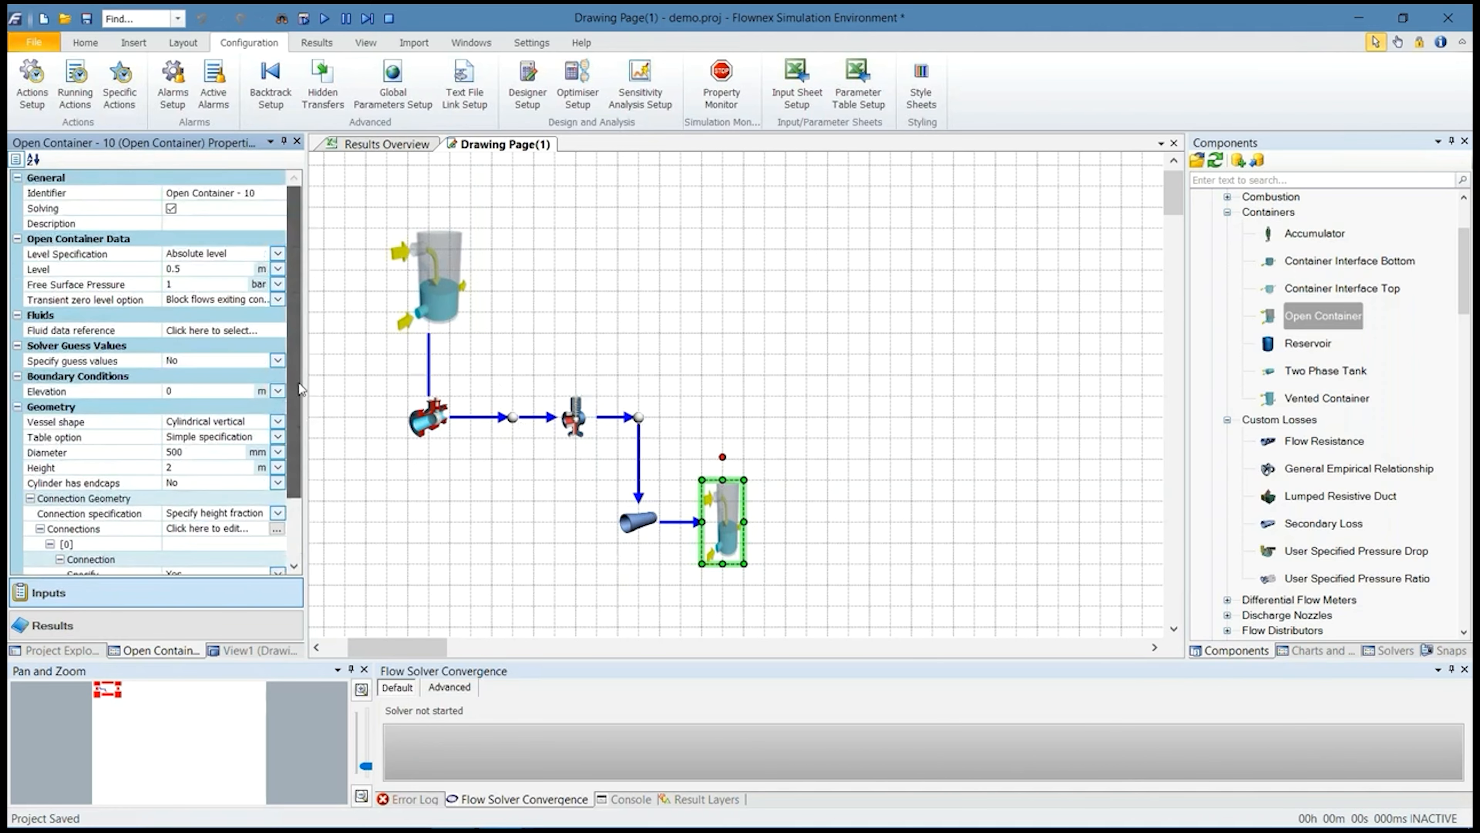
# Set the upstream open container's elevation to 10 m and save the project
pyautogui.click(707, 328)
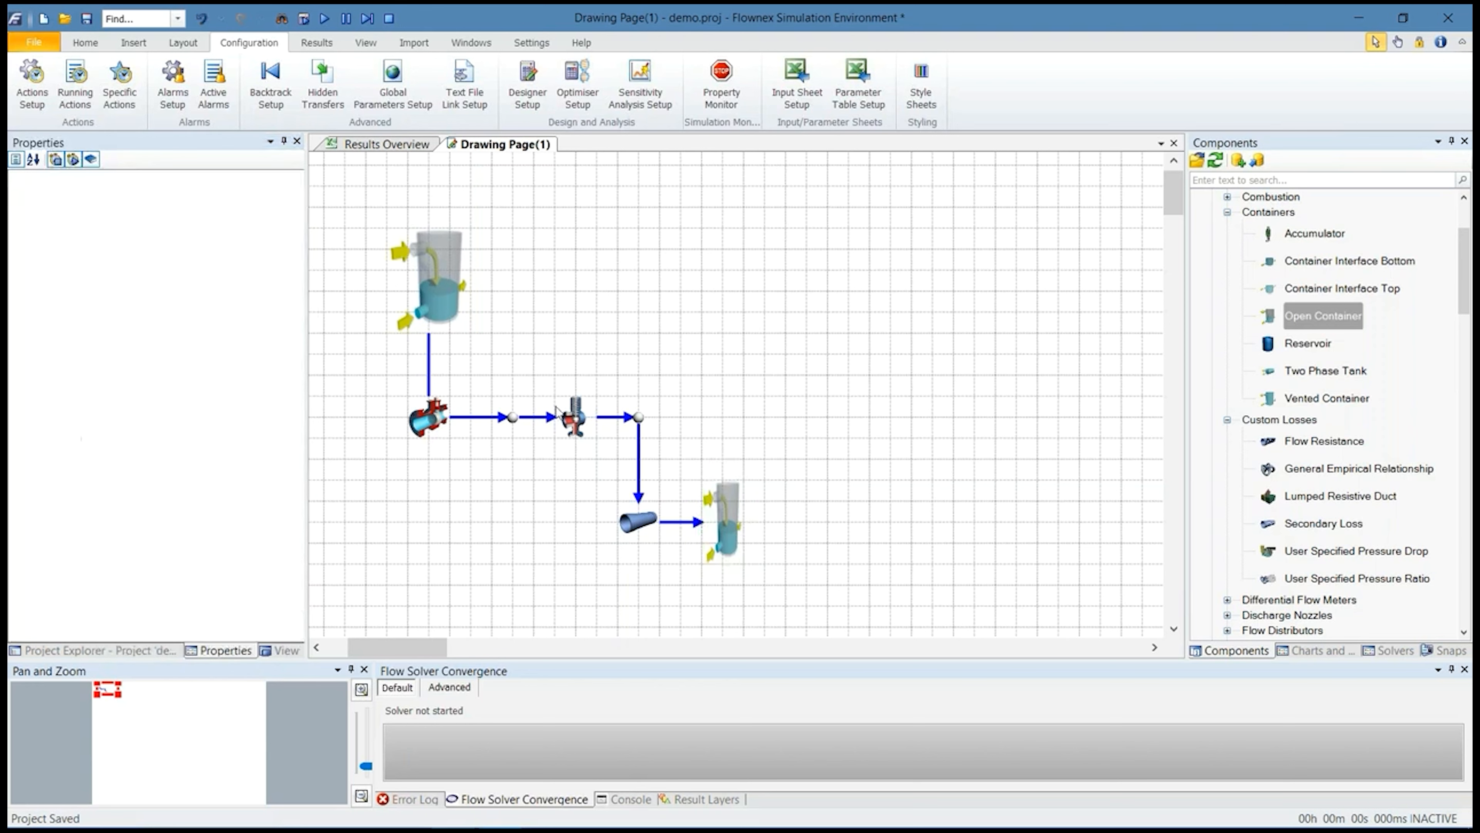
pyautogui.scroll(2, 446, 350)
pyautogui.click(446, 350)
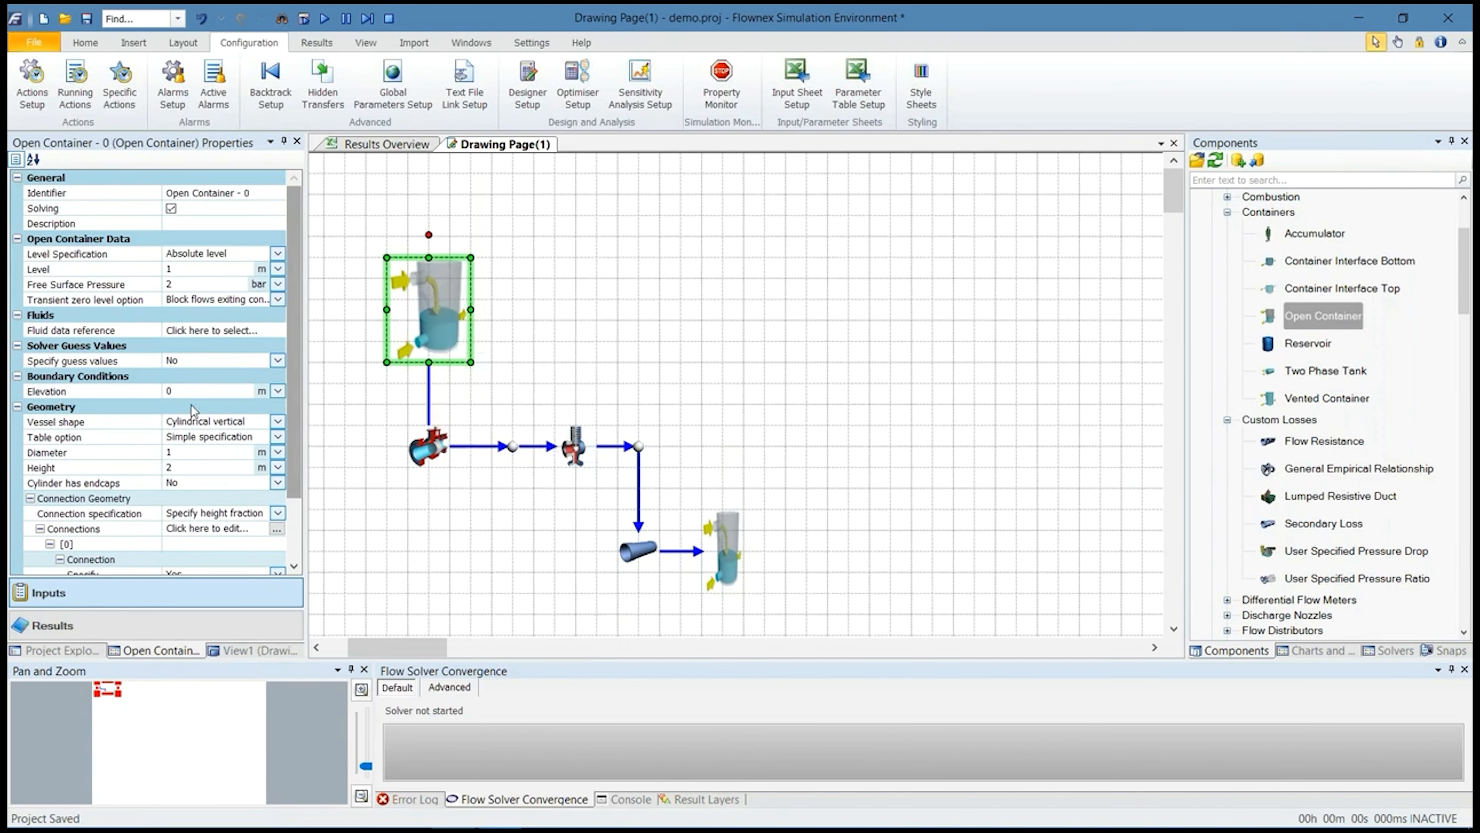
pyautogui.click(199, 390)
pyautogui.write('10')
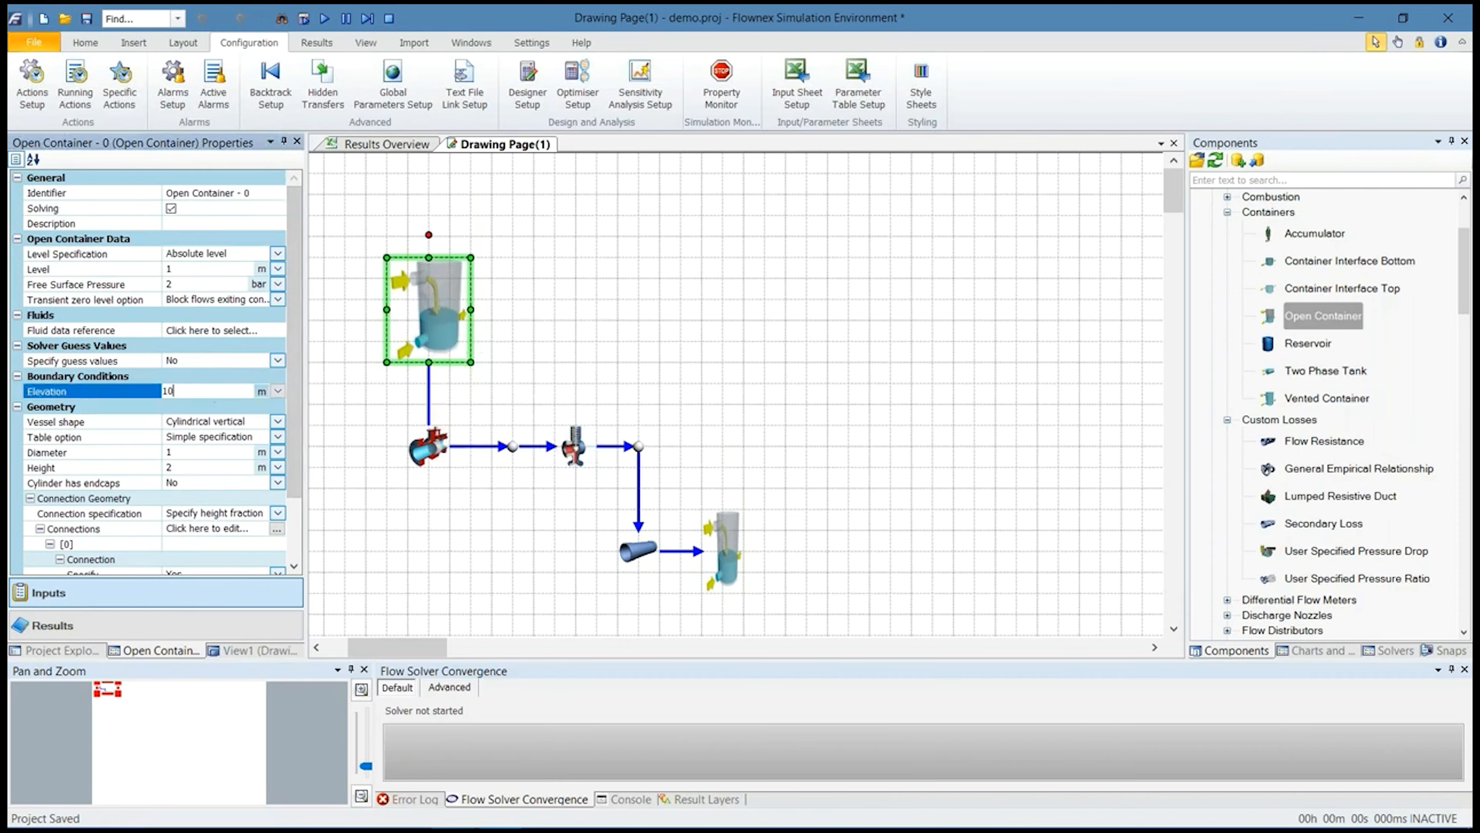
pyautogui.hotkey('alt', 'Tab')
pyautogui.click(589, 337)
pyautogui.click(433, 310)
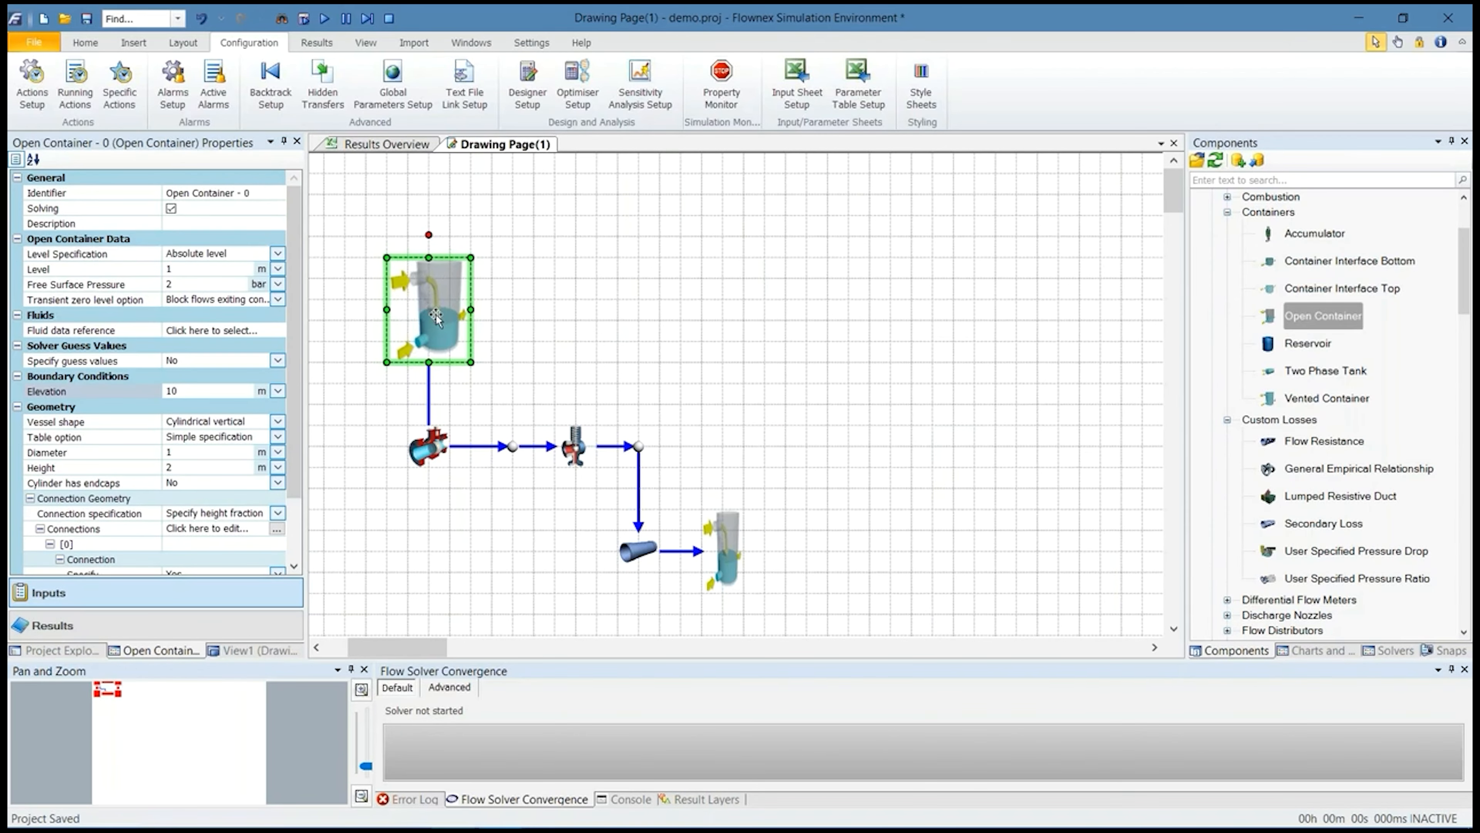
pyautogui.click(87, 18)
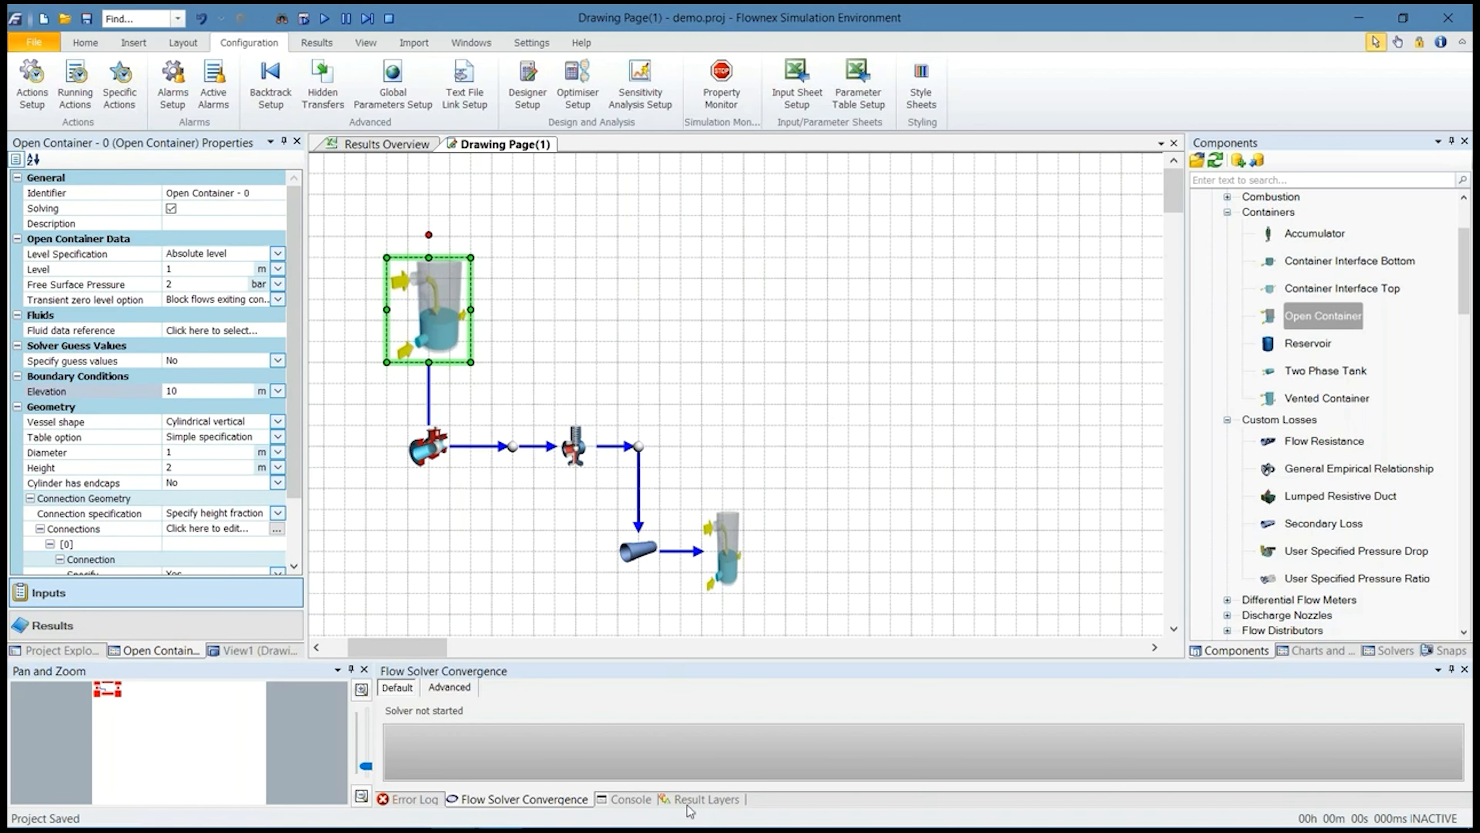
# Open the result layer setup and delete the existing Elevation result layer
pyautogui.click(696, 801)
pyautogui.click(315, 45)
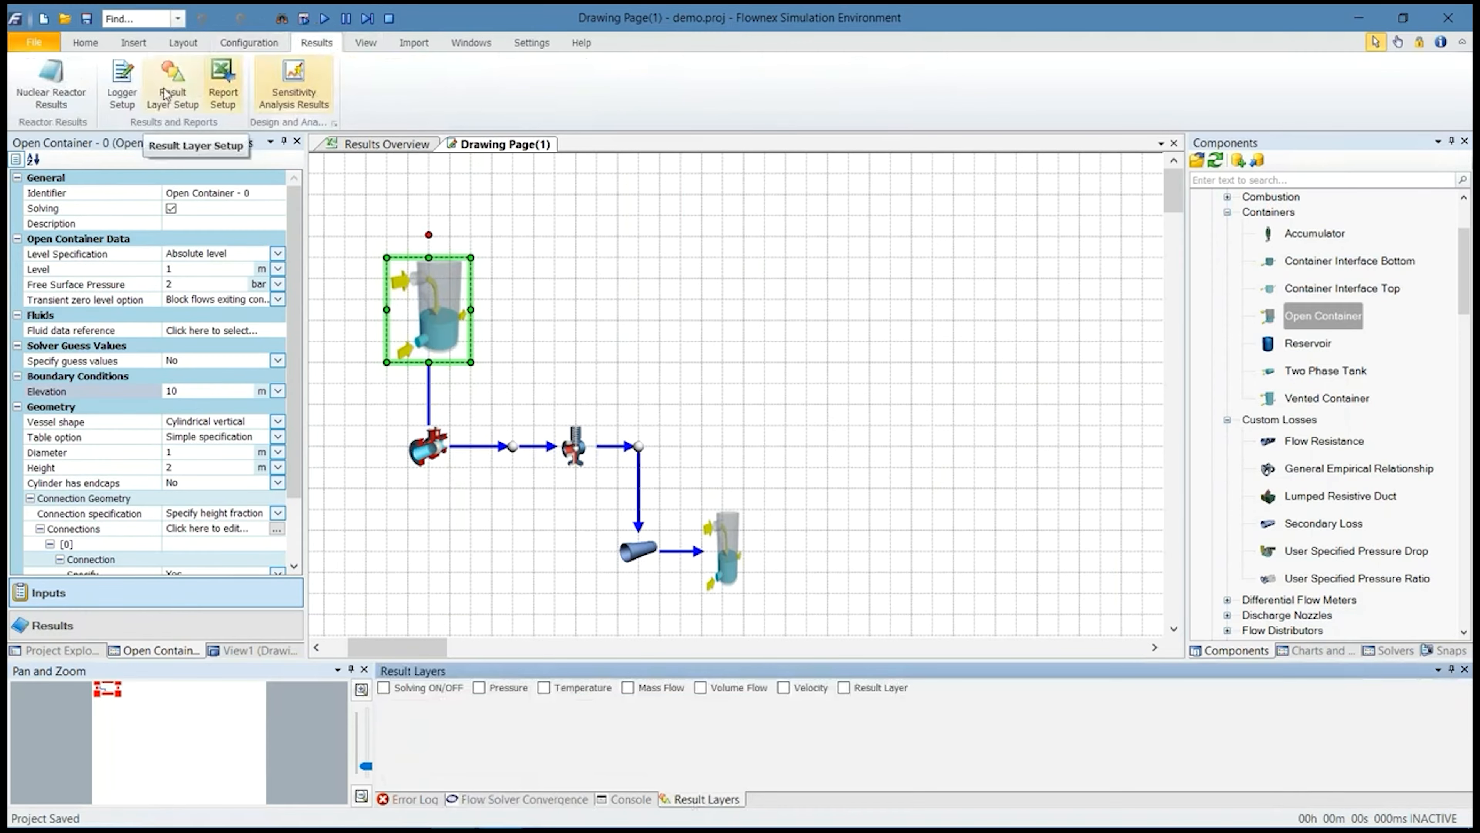
pyautogui.click(173, 82)
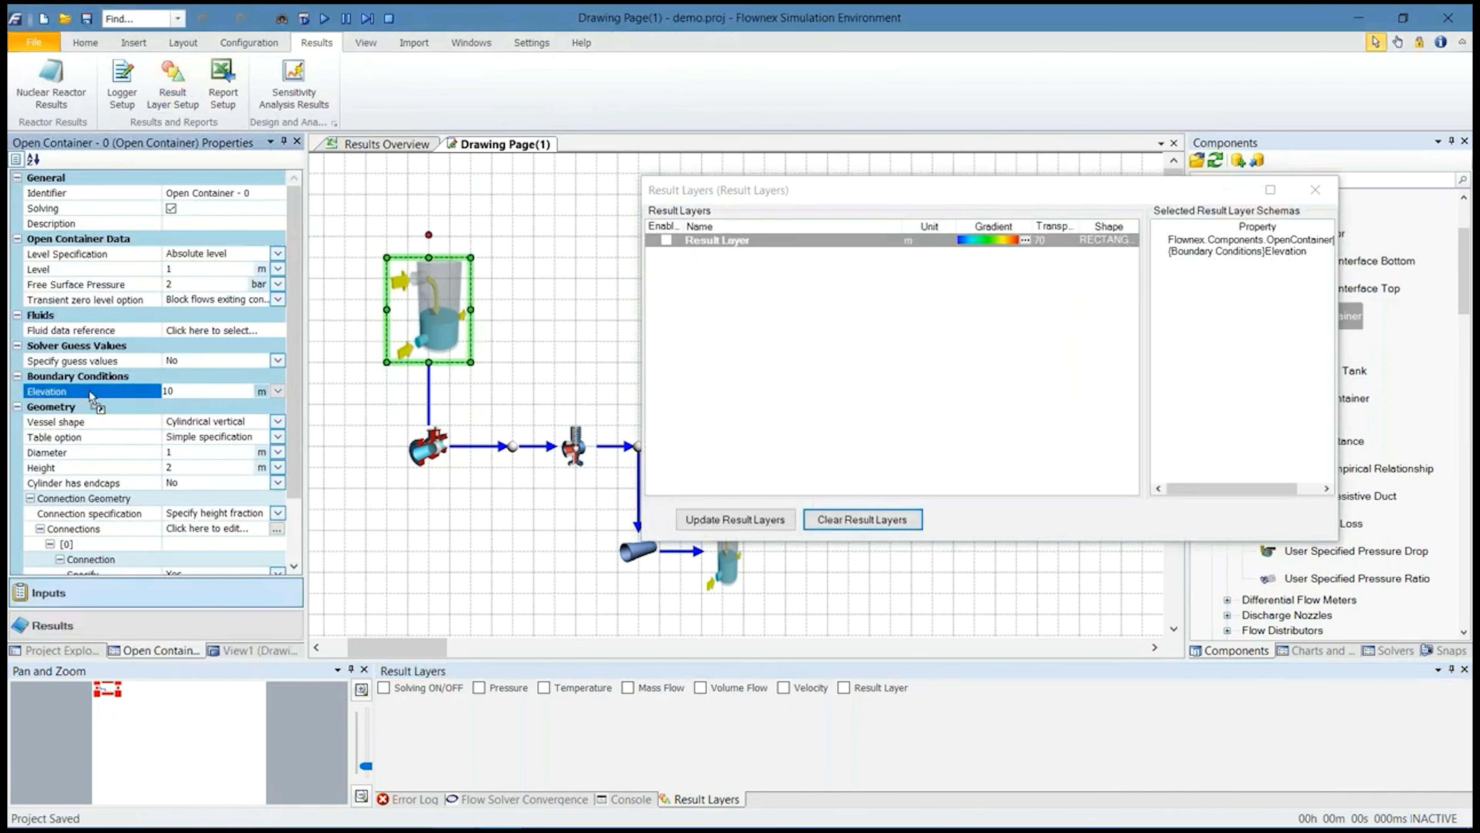
pyautogui.rightClick(757, 242)
pyautogui.click(798, 263)
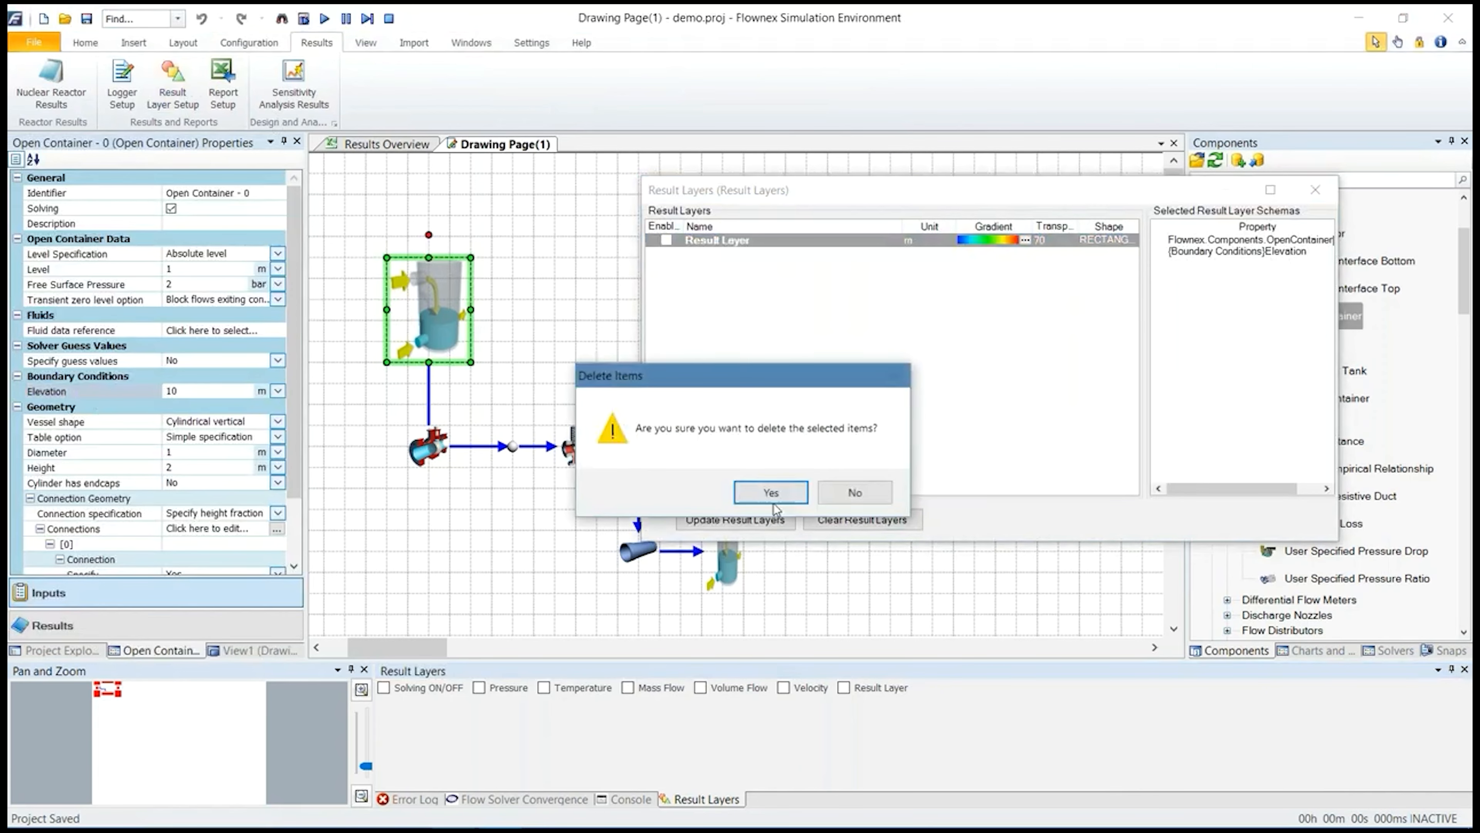
pyautogui.click(772, 501)
# Add a result layer for the upstream container's Elevation, convert the property to generic, and update the result layers
pyautogui.click(96, 397)
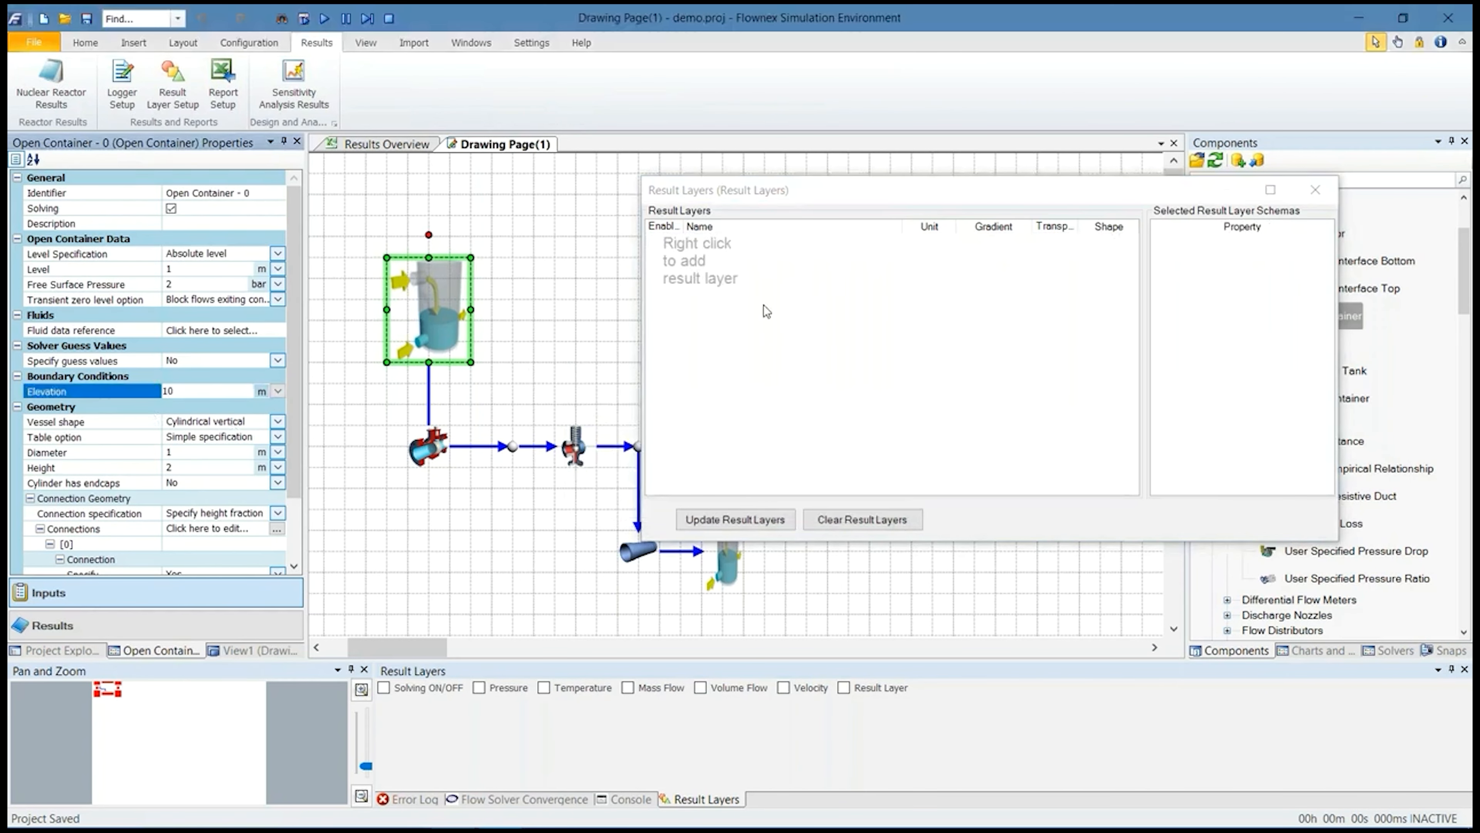
pyautogui.rightClick(783, 277)
pyautogui.click(804, 353)
pyautogui.moveTo(98, 391); pyautogui.dragTo(1212, 278)
pyautogui.rightClick(1218, 252)
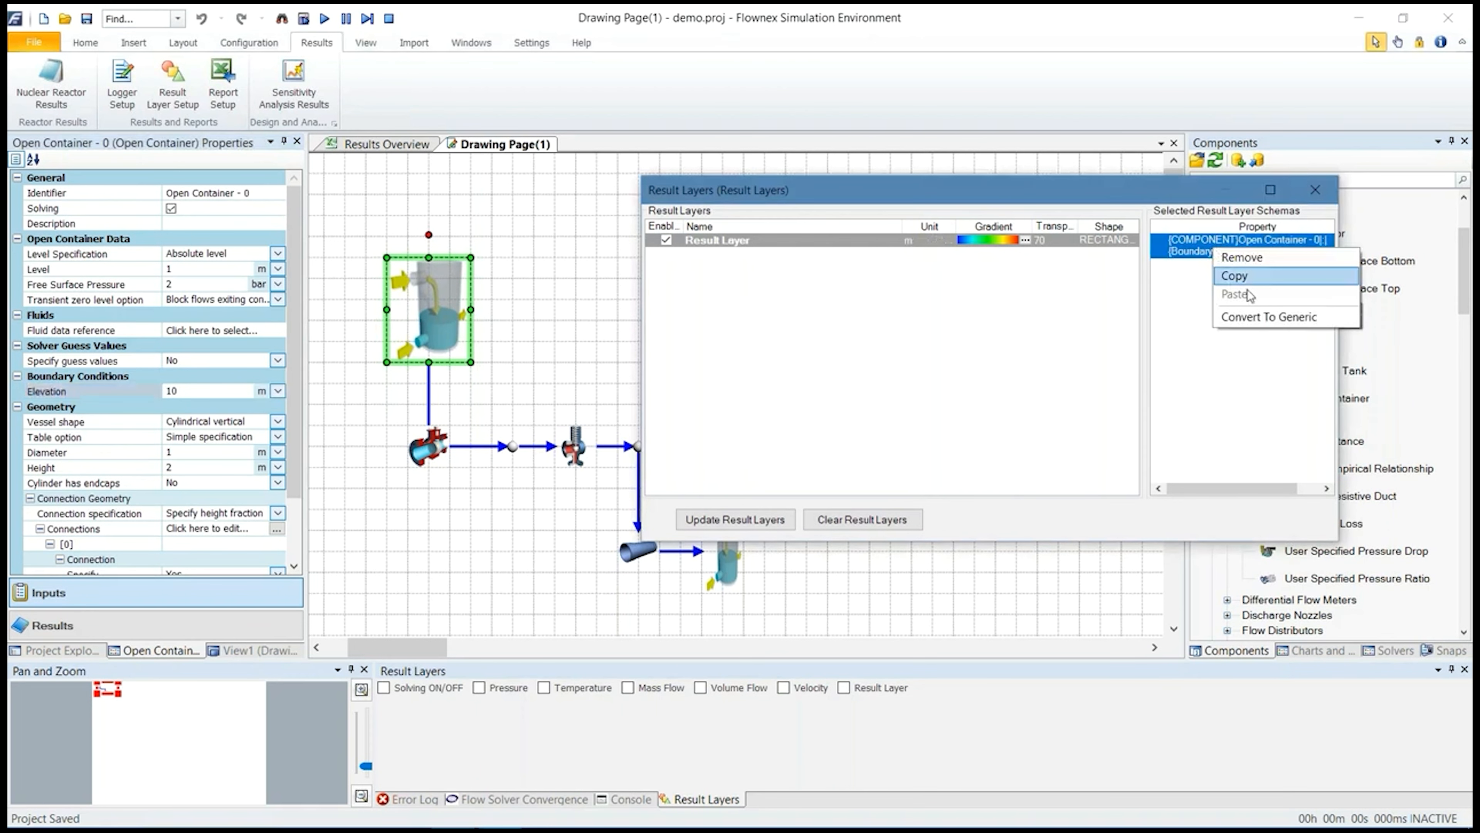
pyautogui.click(1247, 321)
pyautogui.click(755, 532)
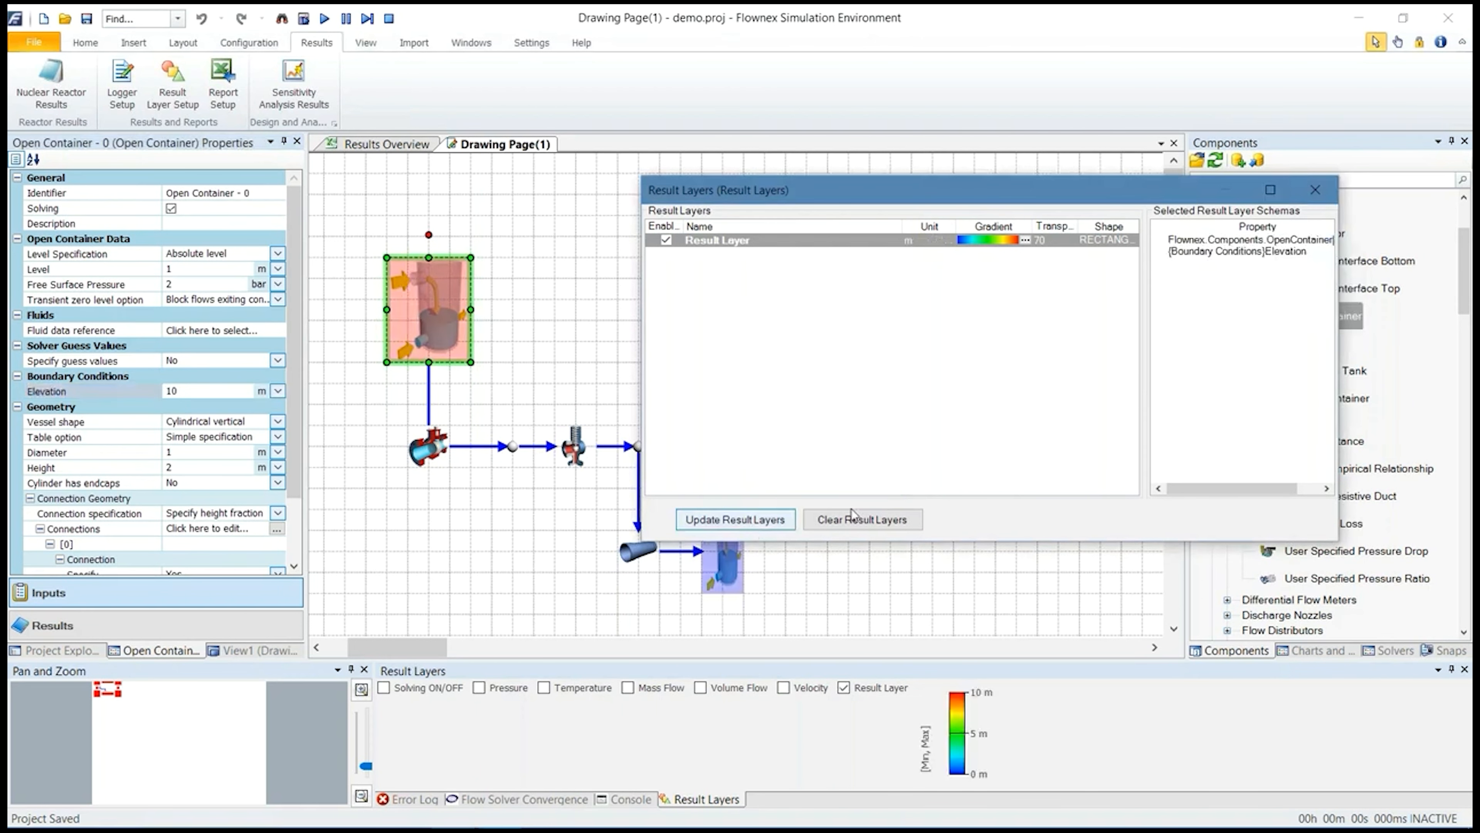
pyautogui.moveTo(1021, 203); pyautogui.dragTo(1122, 27)
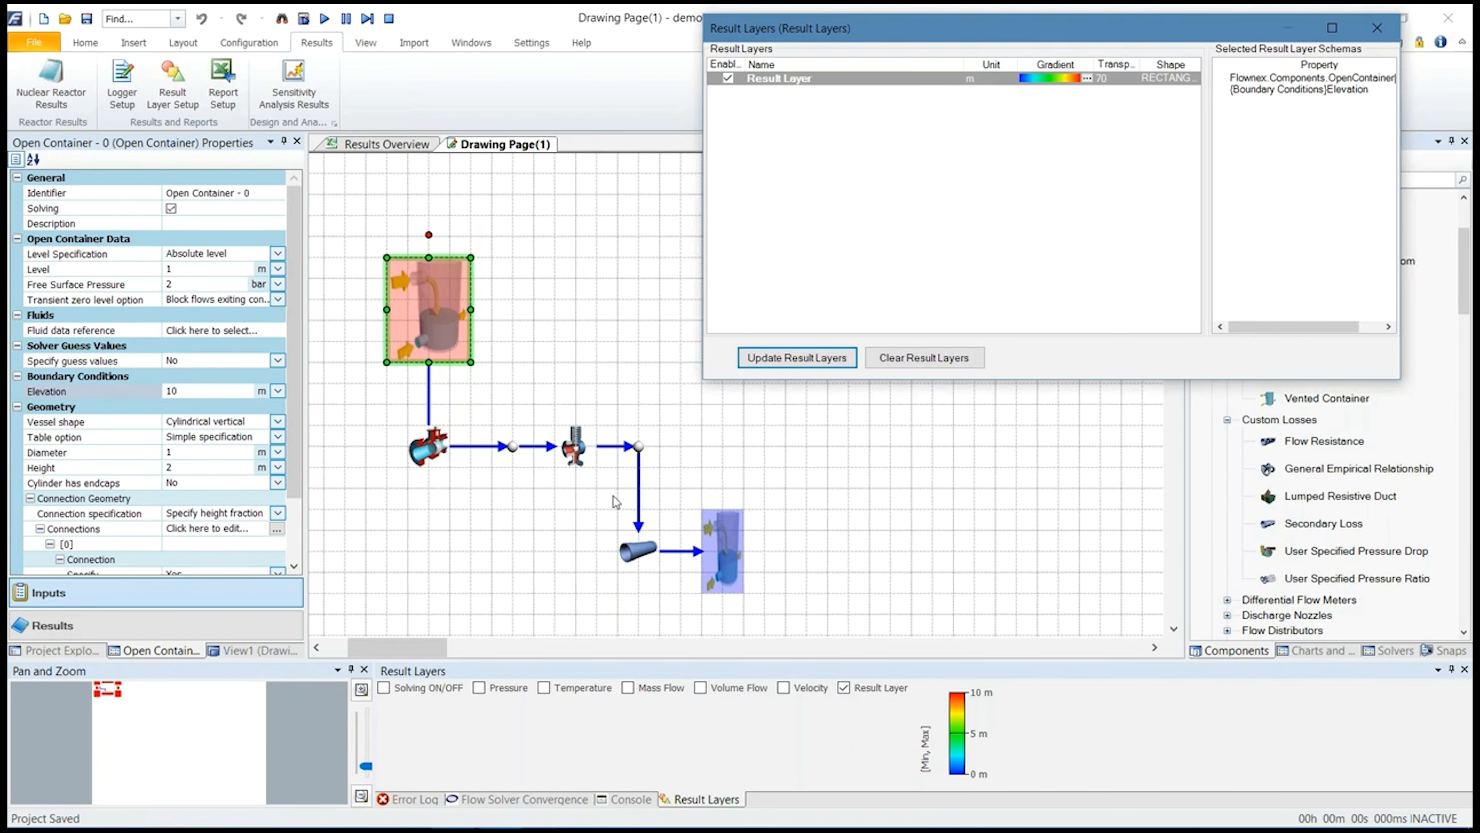
# Close the result layer setup and check the upstream open container's free surface pressure input
pyautogui.click(1370, 29)
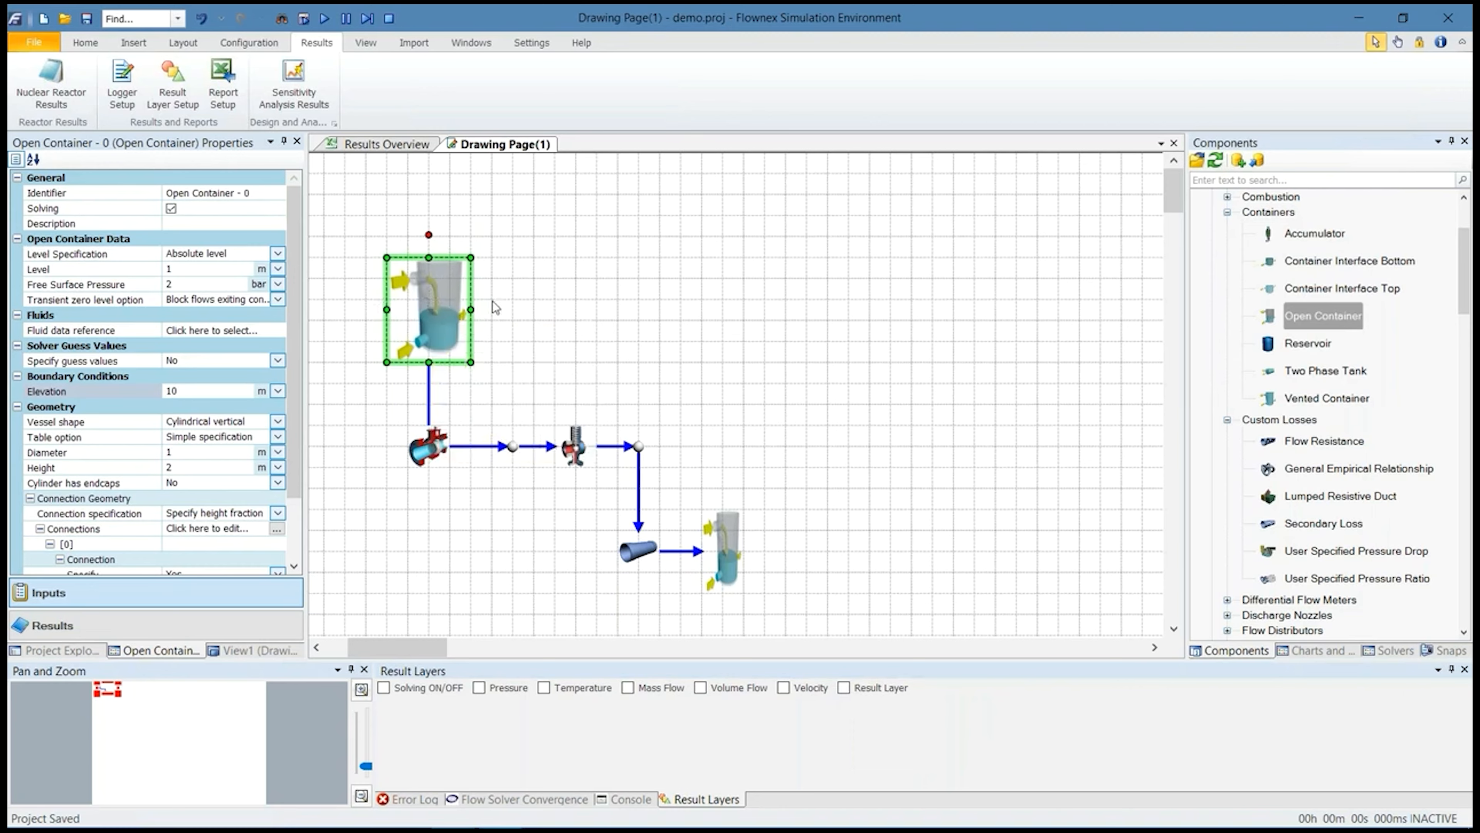
pyautogui.moveTo(445, 318)
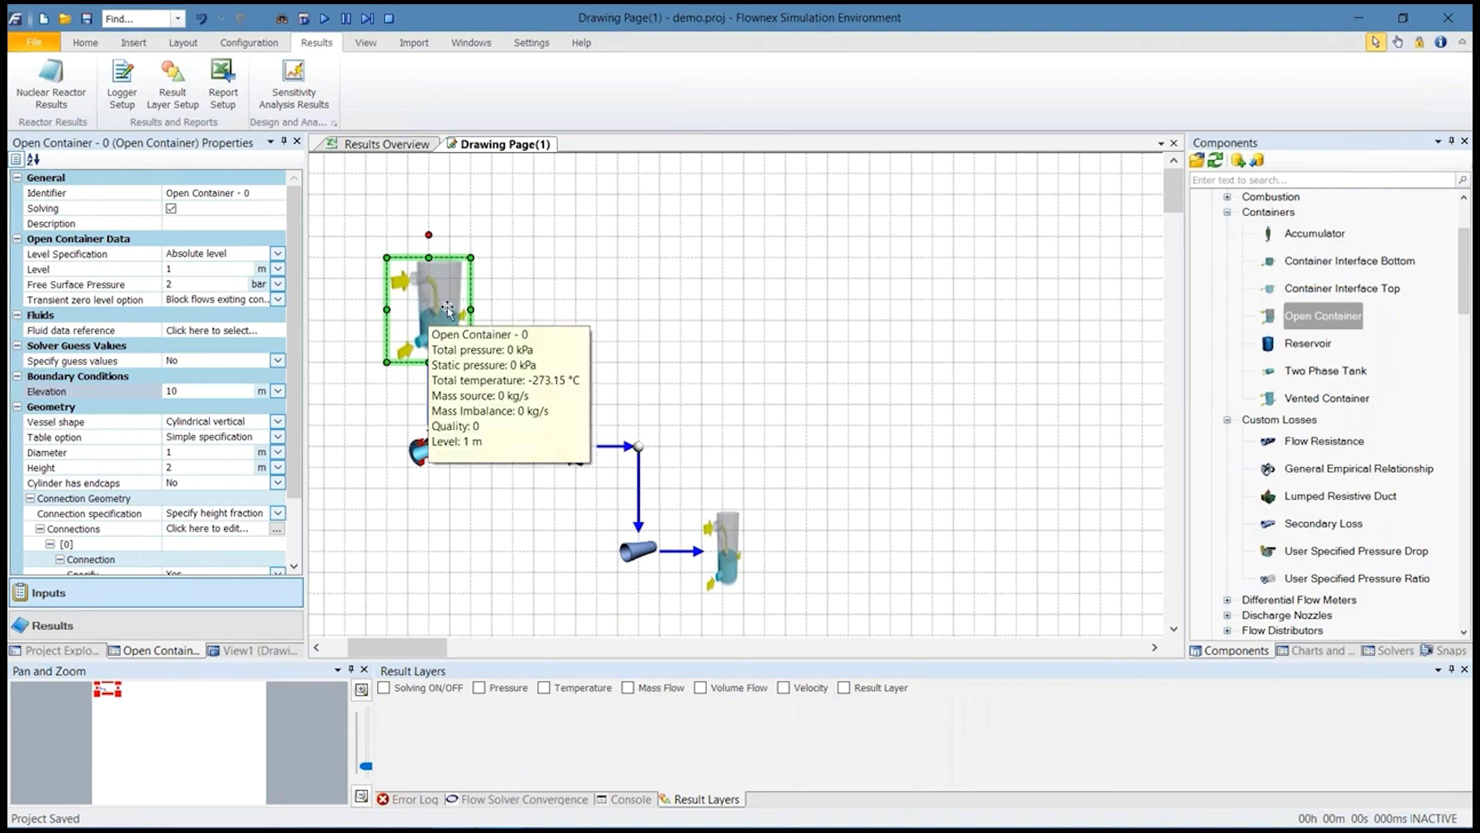
pyautogui.click(96, 290)
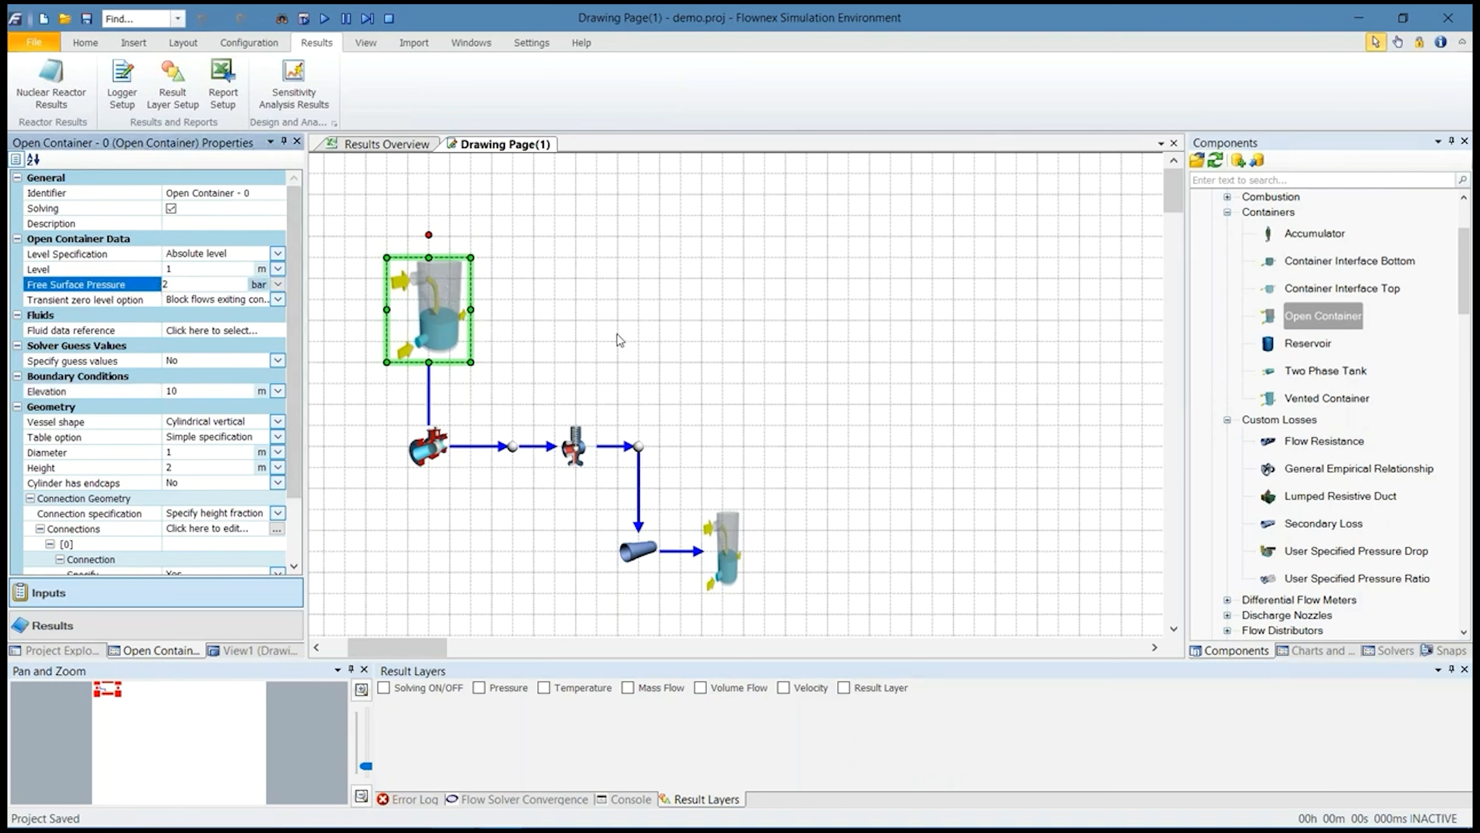
# Add a Boundary Condition from Nodes and Boundaries above the upstream open container and link it to that container
pyautogui.click(1340, 372)
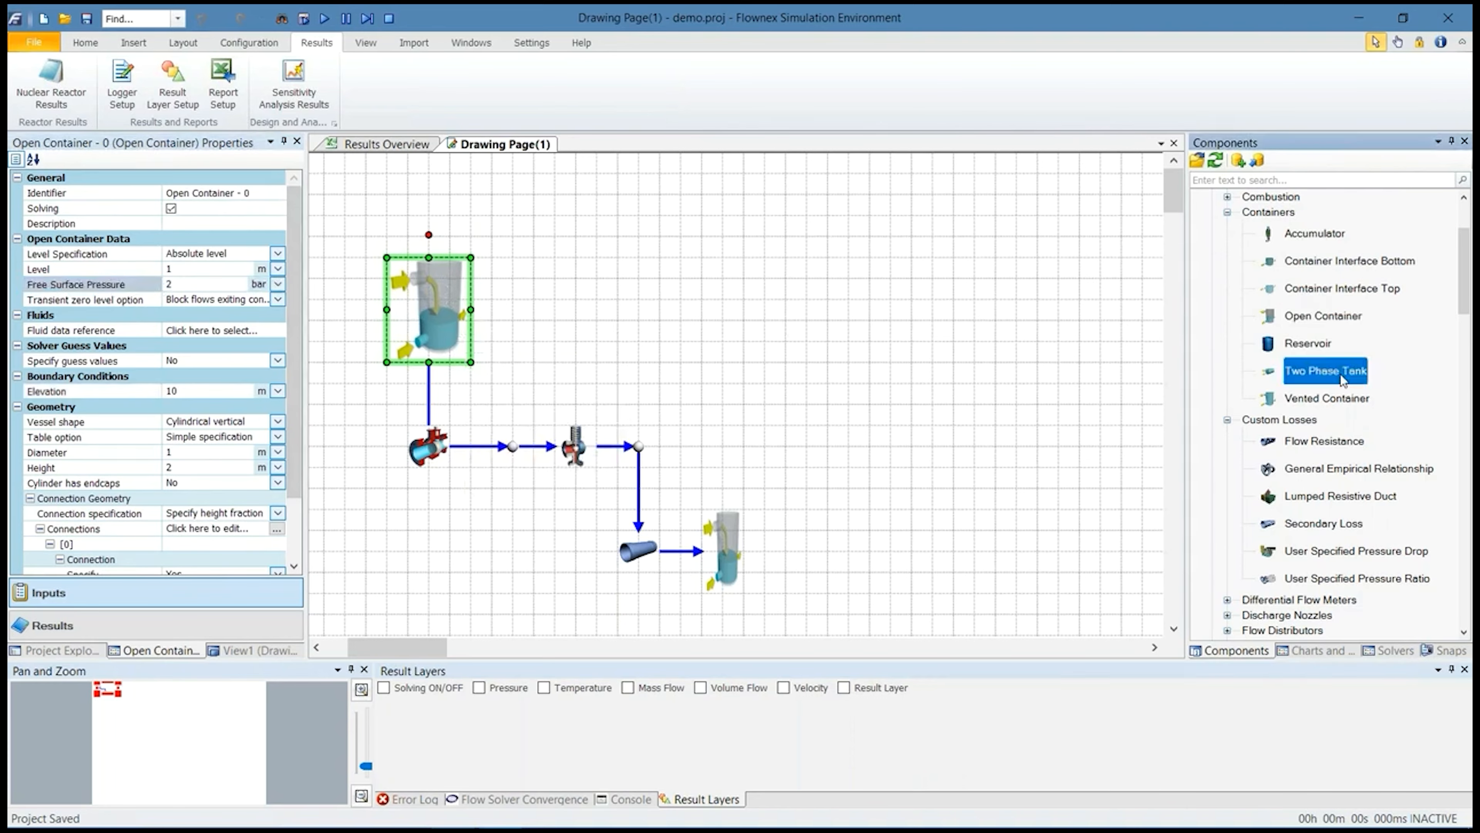
pyautogui.scroll(3, 1340, 376)
pyautogui.scroll(-6, 1339, 380)
pyautogui.scroll(3, 1337, 379)
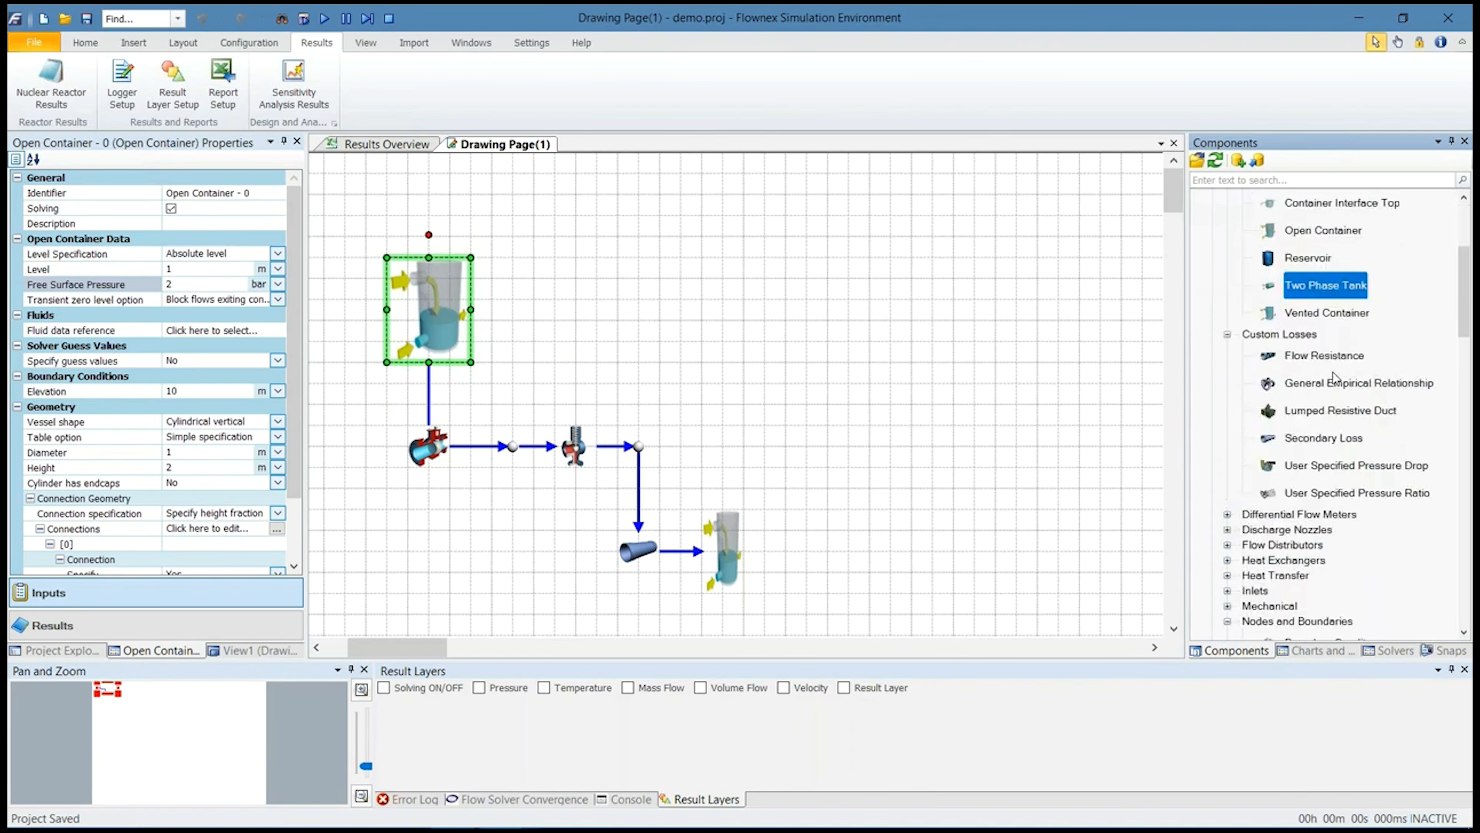
pyautogui.scroll(-5, 1317, 443)
pyautogui.click(1332, 490)
pyautogui.moveTo(1331, 490); pyautogui.dragTo(512, 214)
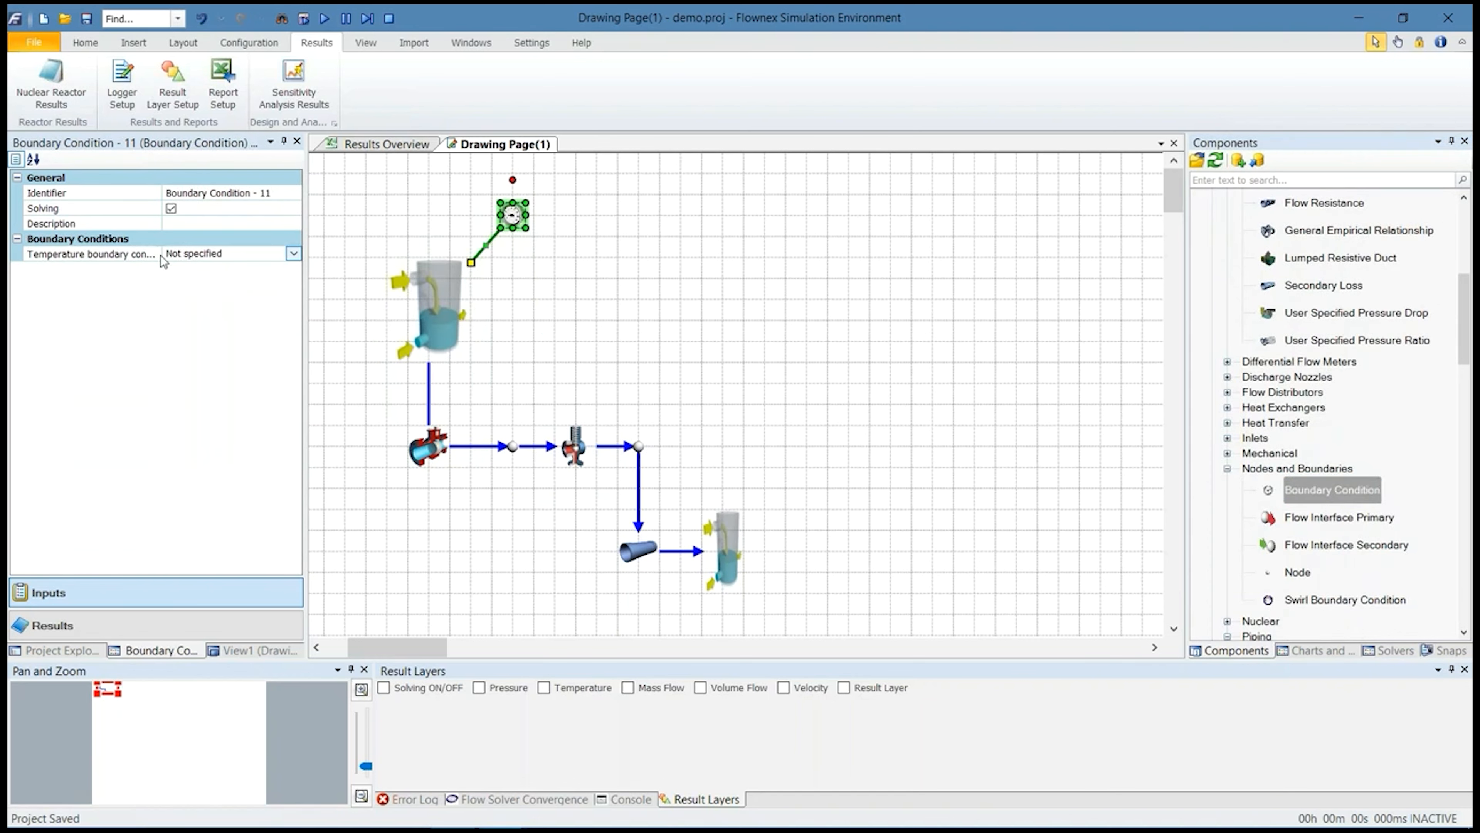
# Set the boundary condition's temperature option to Fixed on user value with a temperature of 50 °C
pyautogui.doubleClick(245, 255)
pyautogui.doubleClick(241, 268)
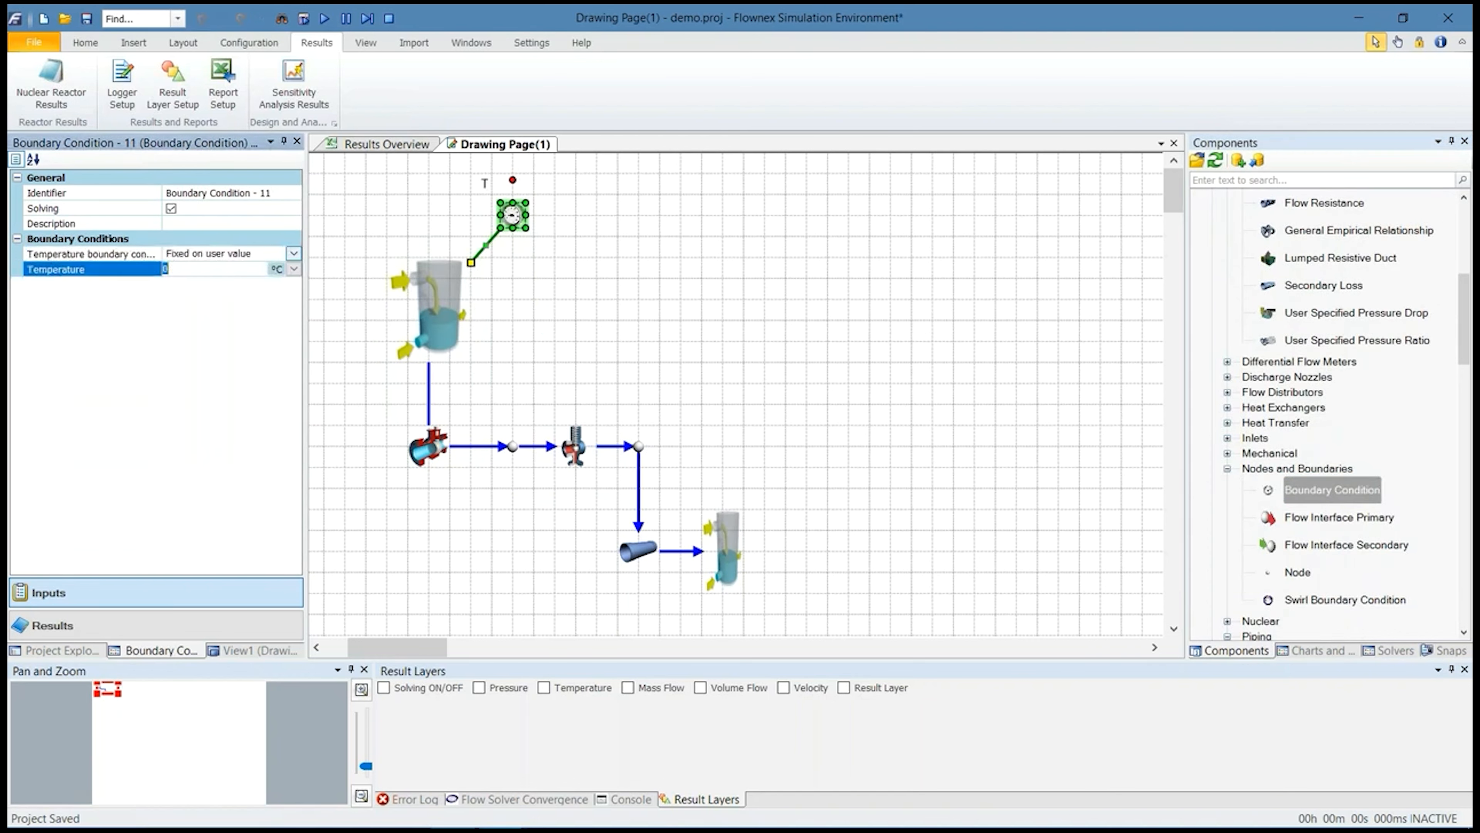
pyautogui.write('50')
pyautogui.click(678, 315)
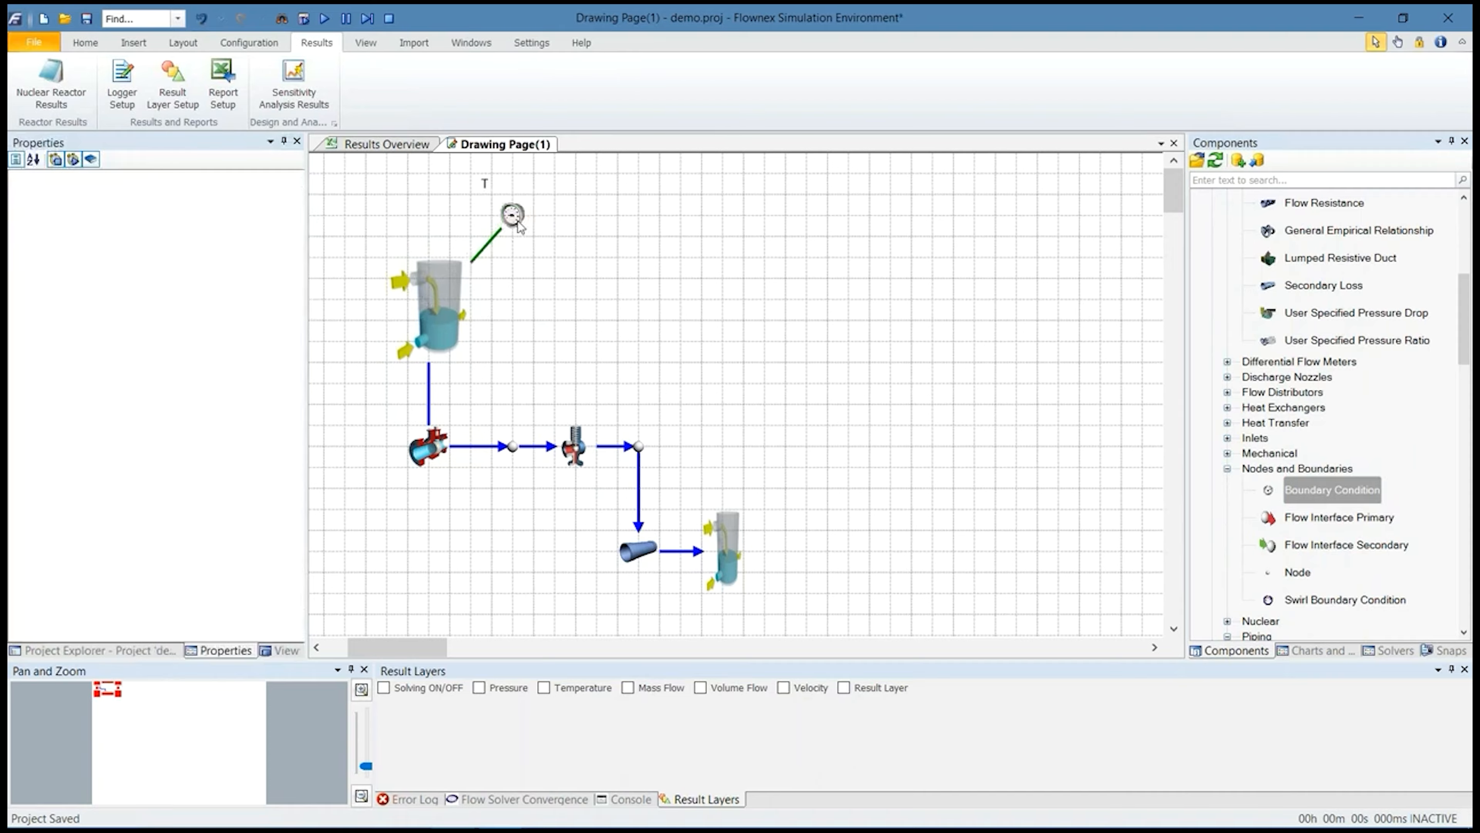
# Assign H2O - Water from the General category of Two Phase Fluids as the upstream container's fluid data reference
pyautogui.click(515, 219)
pyautogui.click(451, 296)
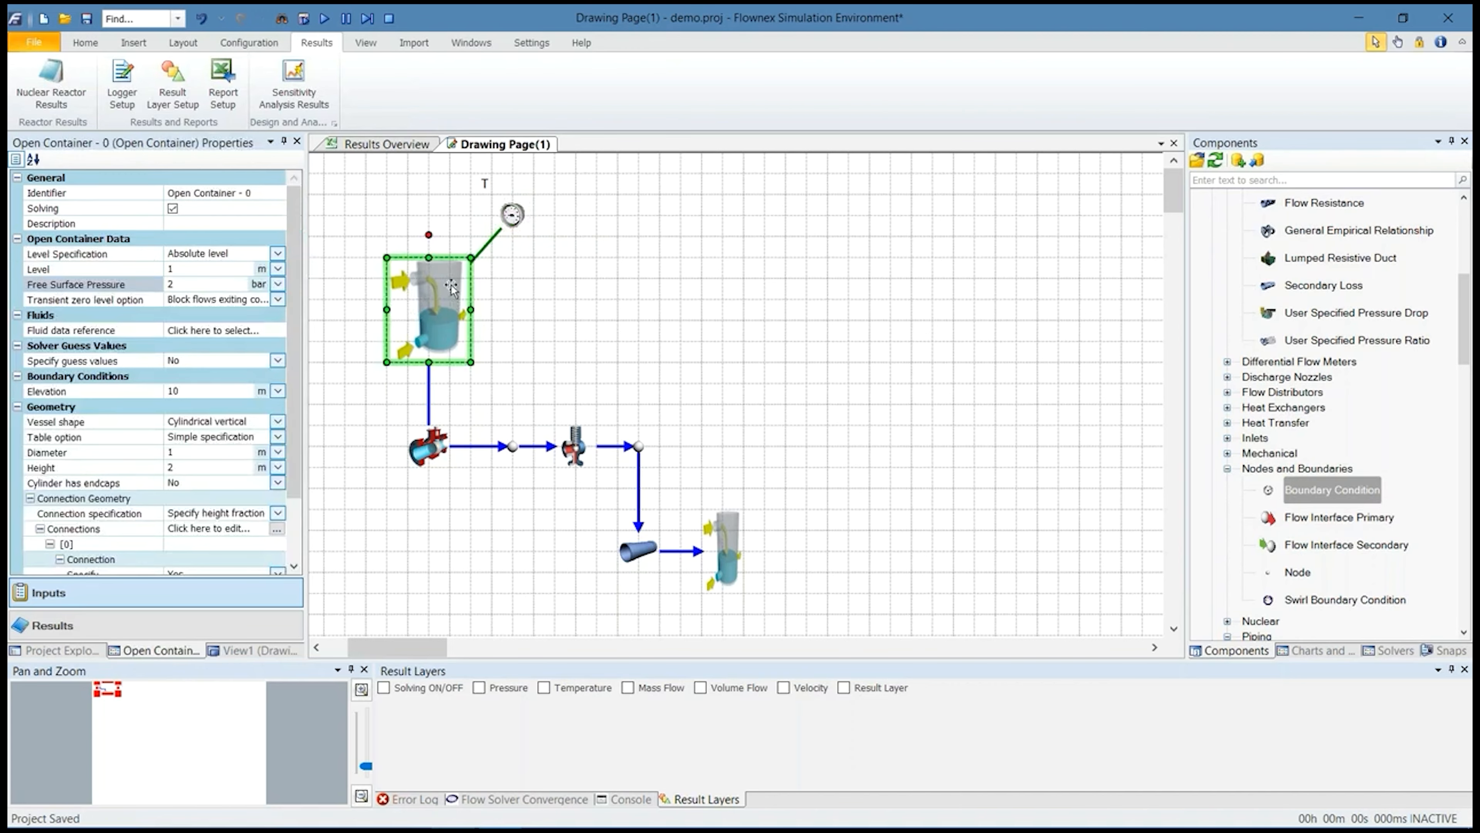
pyautogui.click(225, 330)
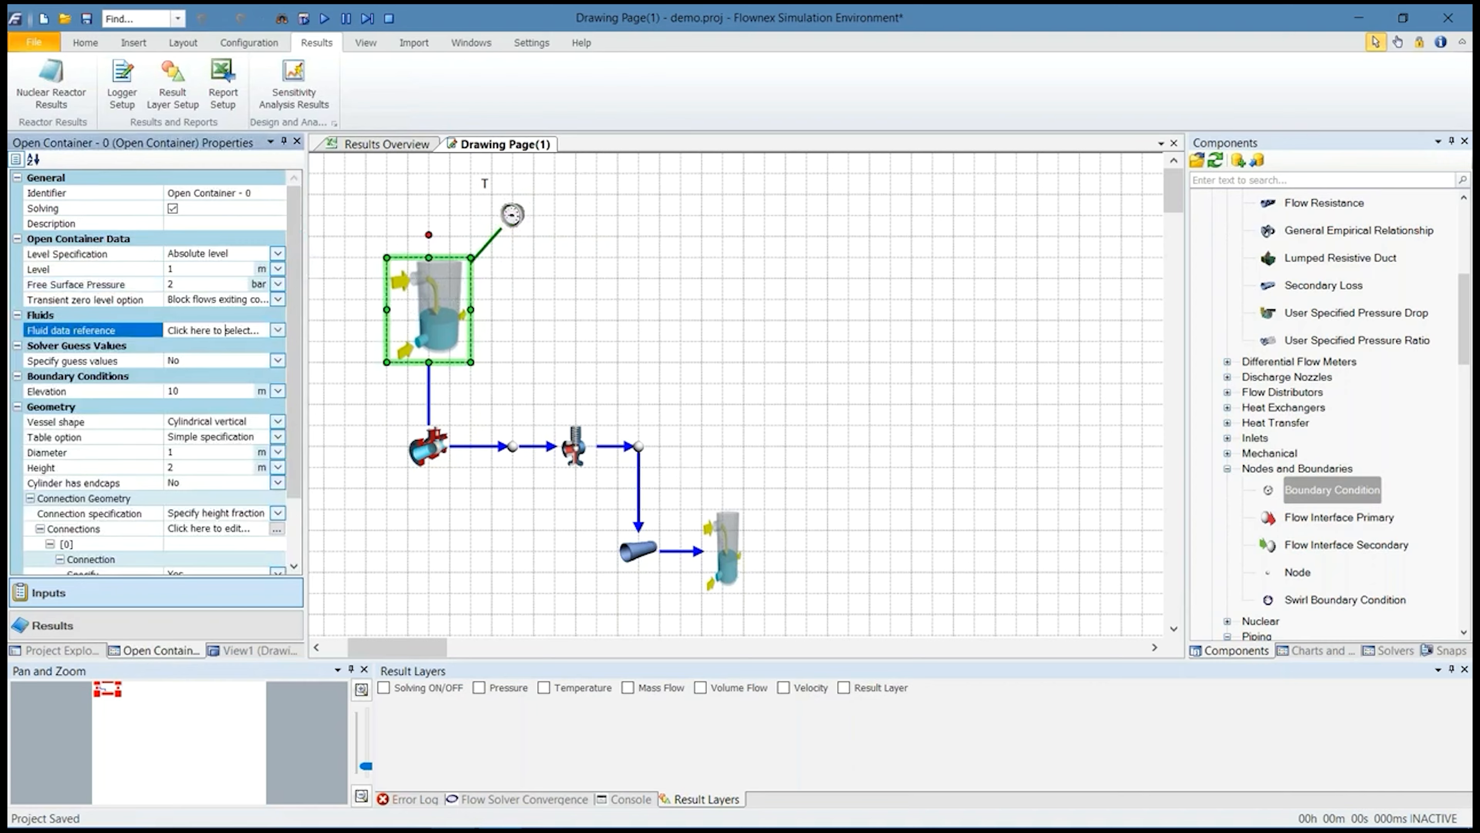
pyautogui.click(280, 330)
pyautogui.click(211, 387)
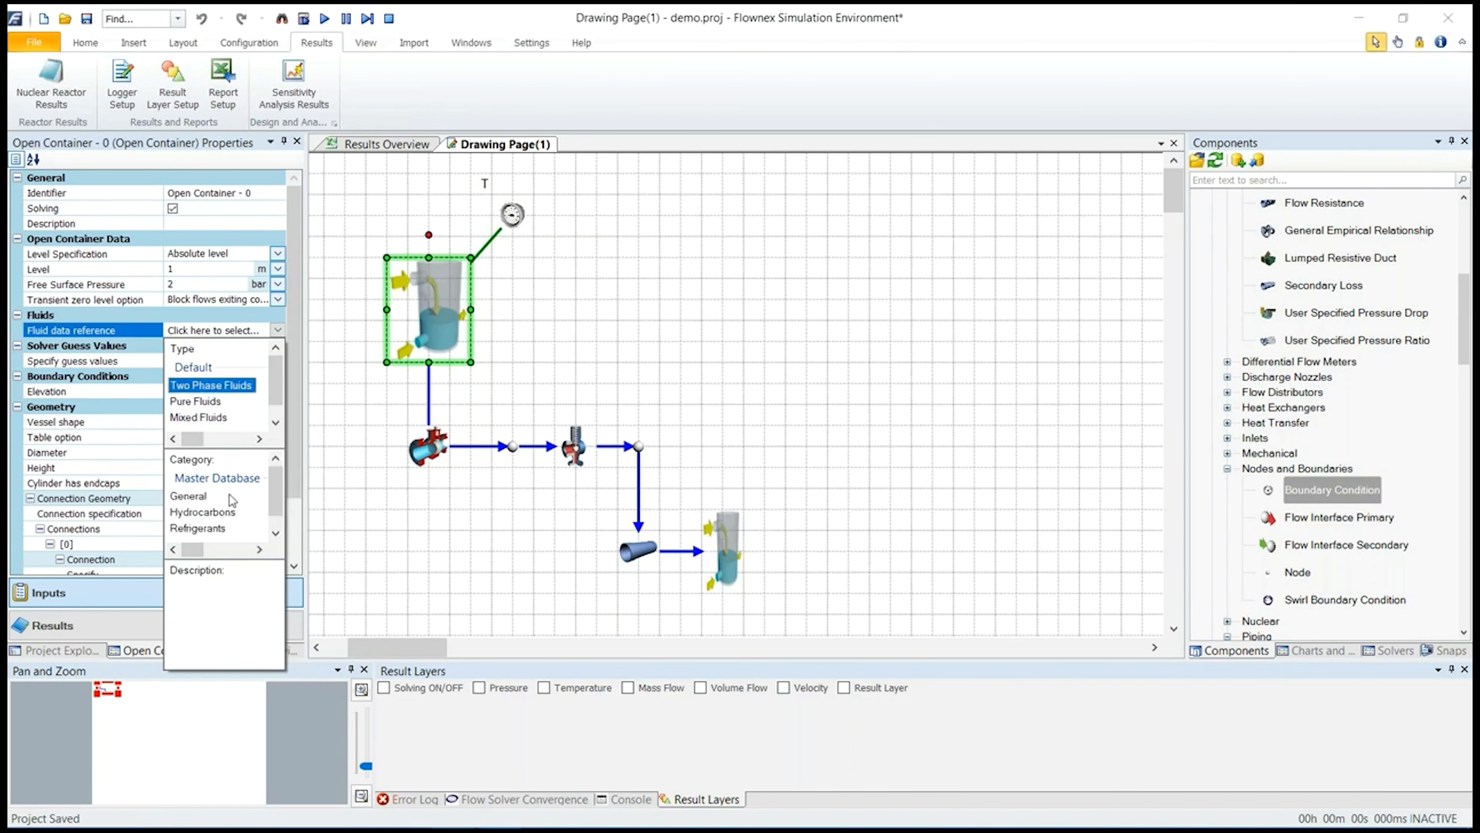
pyautogui.click(202, 496)
pyautogui.moveTo(274, 583); pyautogui.dragTo(274, 610)
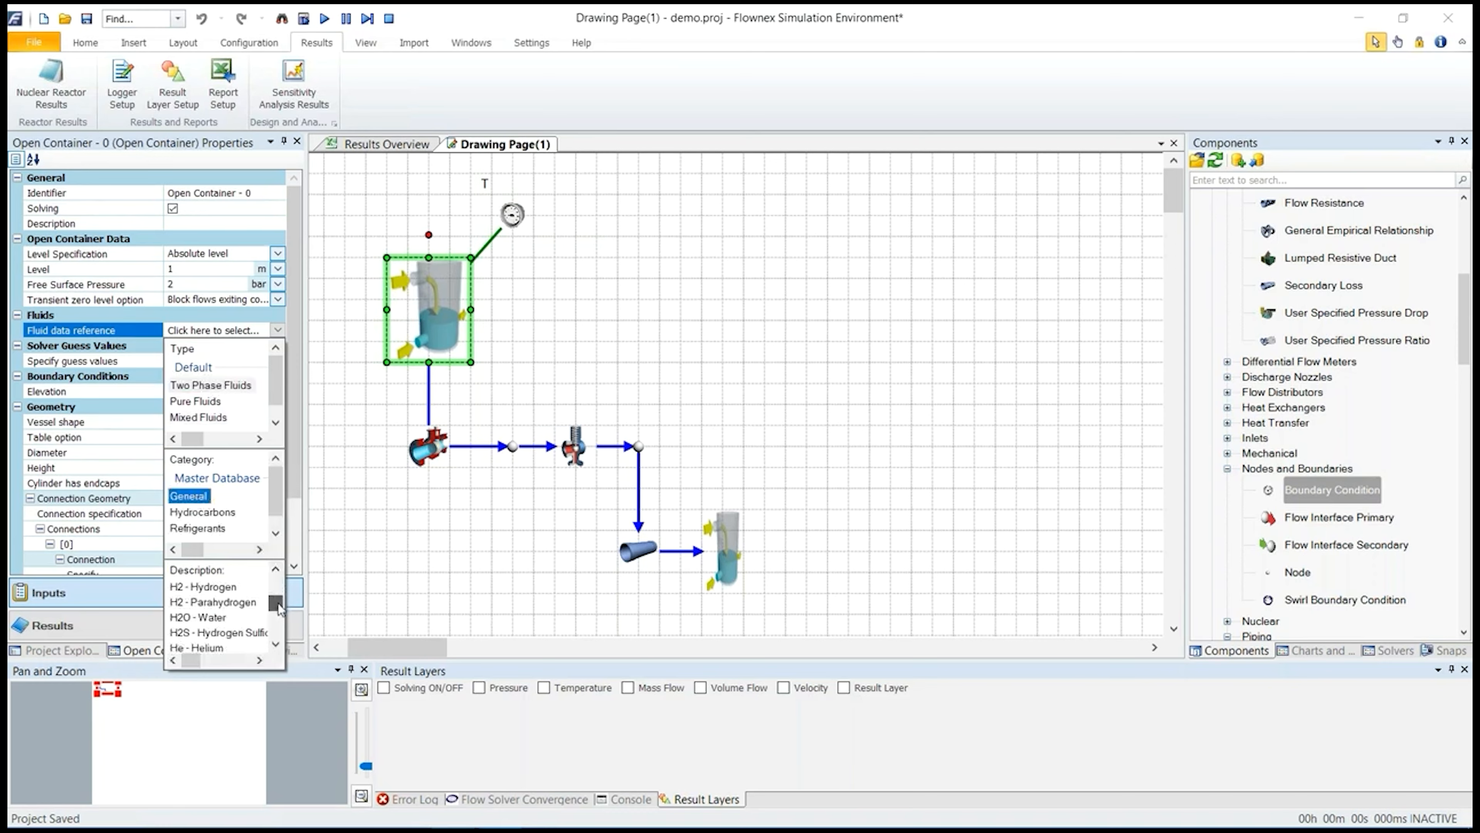
pyautogui.click(212, 627)
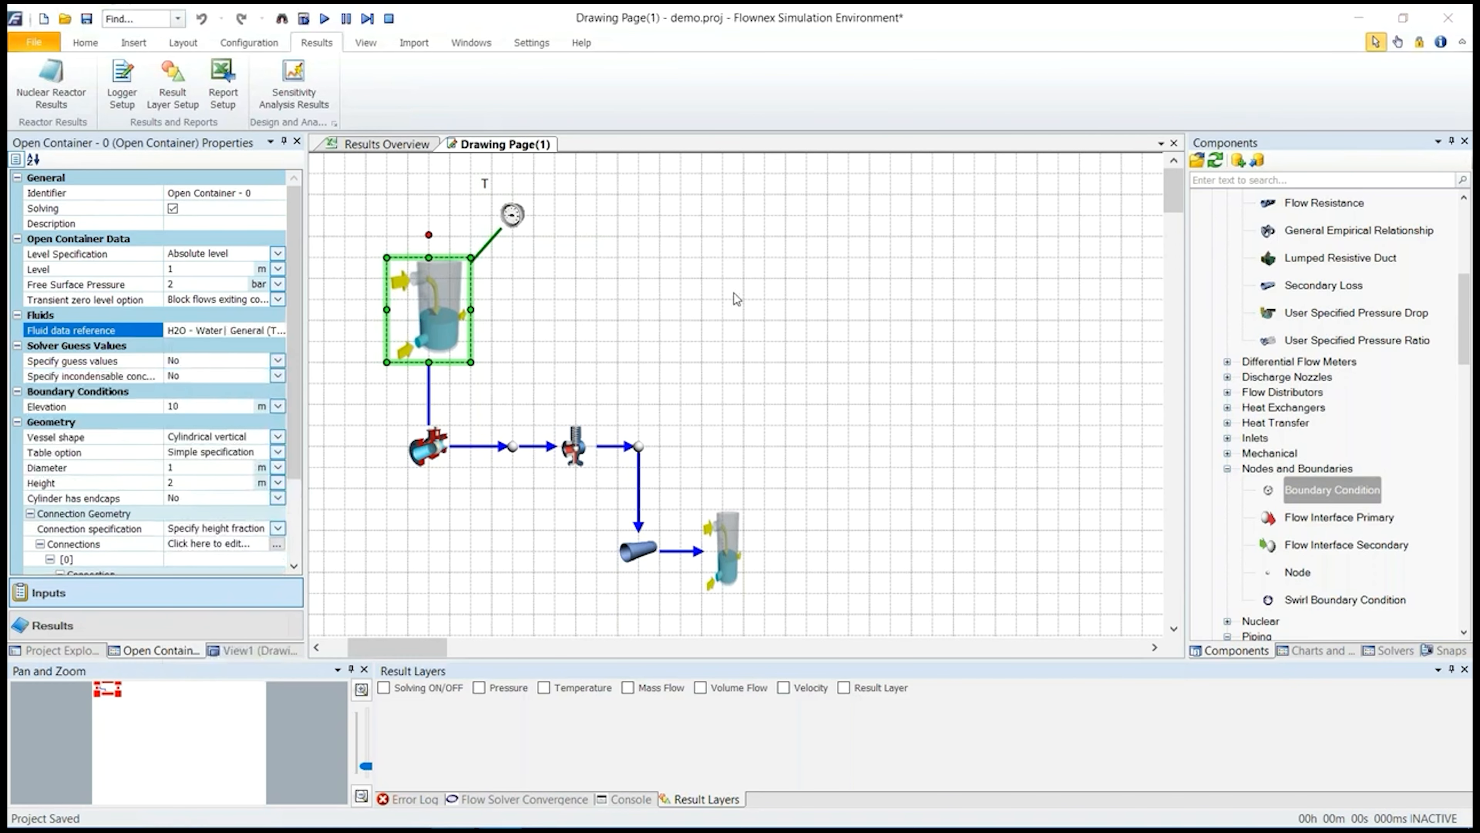
pyautogui.click(668, 299)
pyautogui.click(434, 444)
pyautogui.click(525, 361)
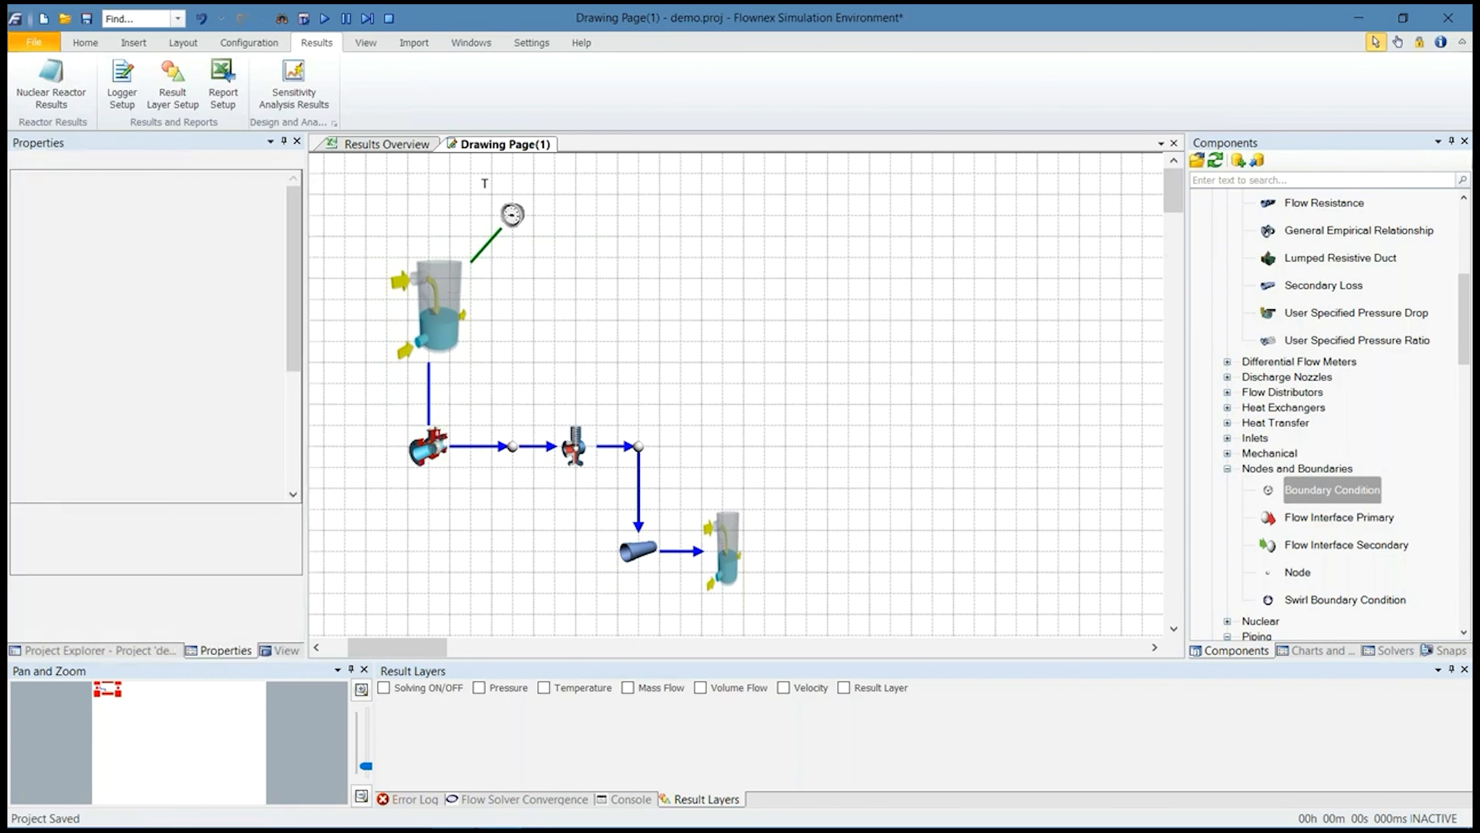
pyautogui.click(454, 288)
pyautogui.click(634, 300)
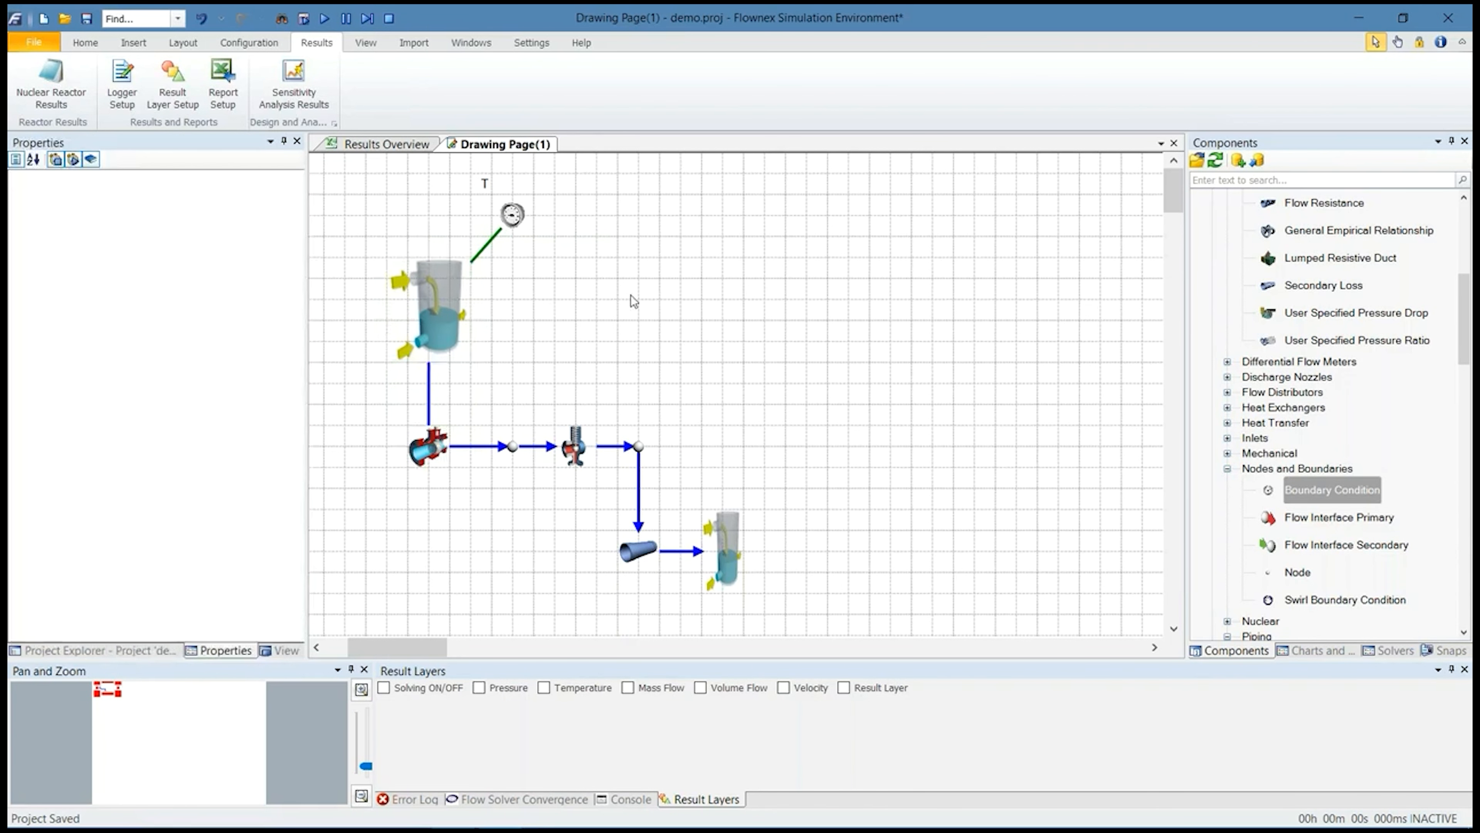
# Set the control valve's Cv/Kv at maximum opening to 10 m³/sqrt(bar).h and solve the steady state
pyautogui.click(573, 454)
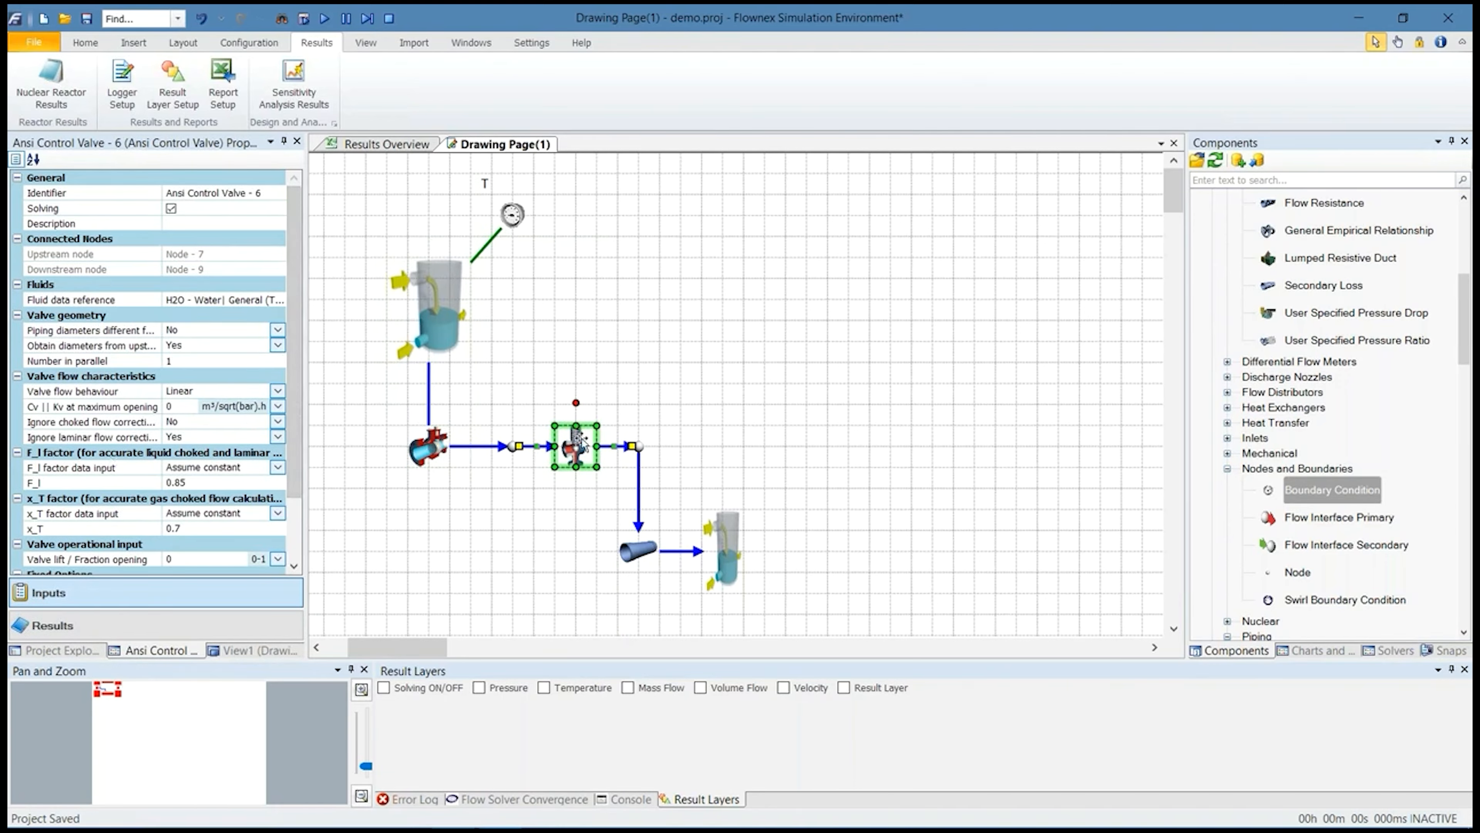
pyautogui.click(180, 406)
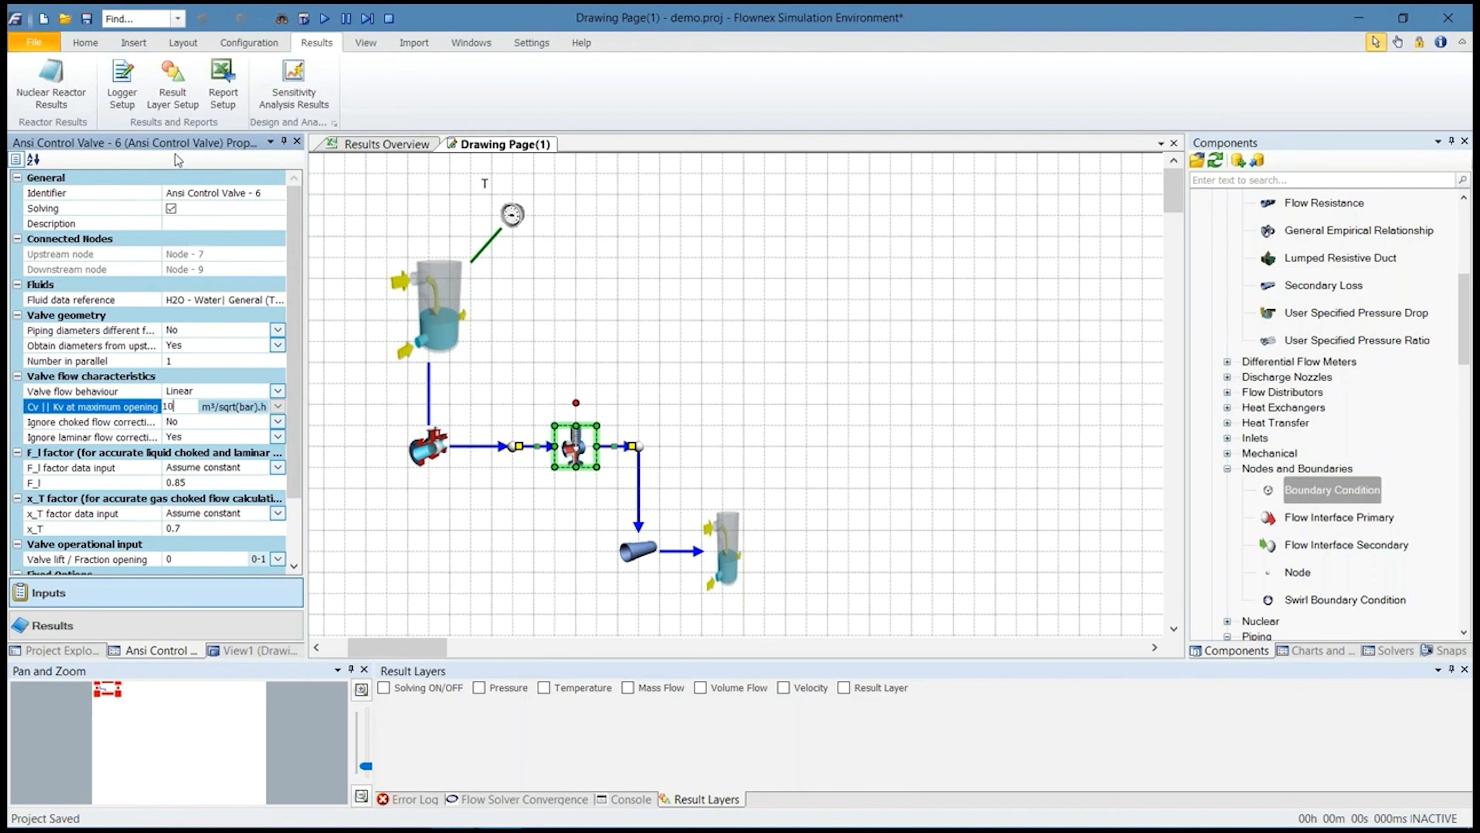
pyautogui.click(85, 42)
pyautogui.click(215, 86)
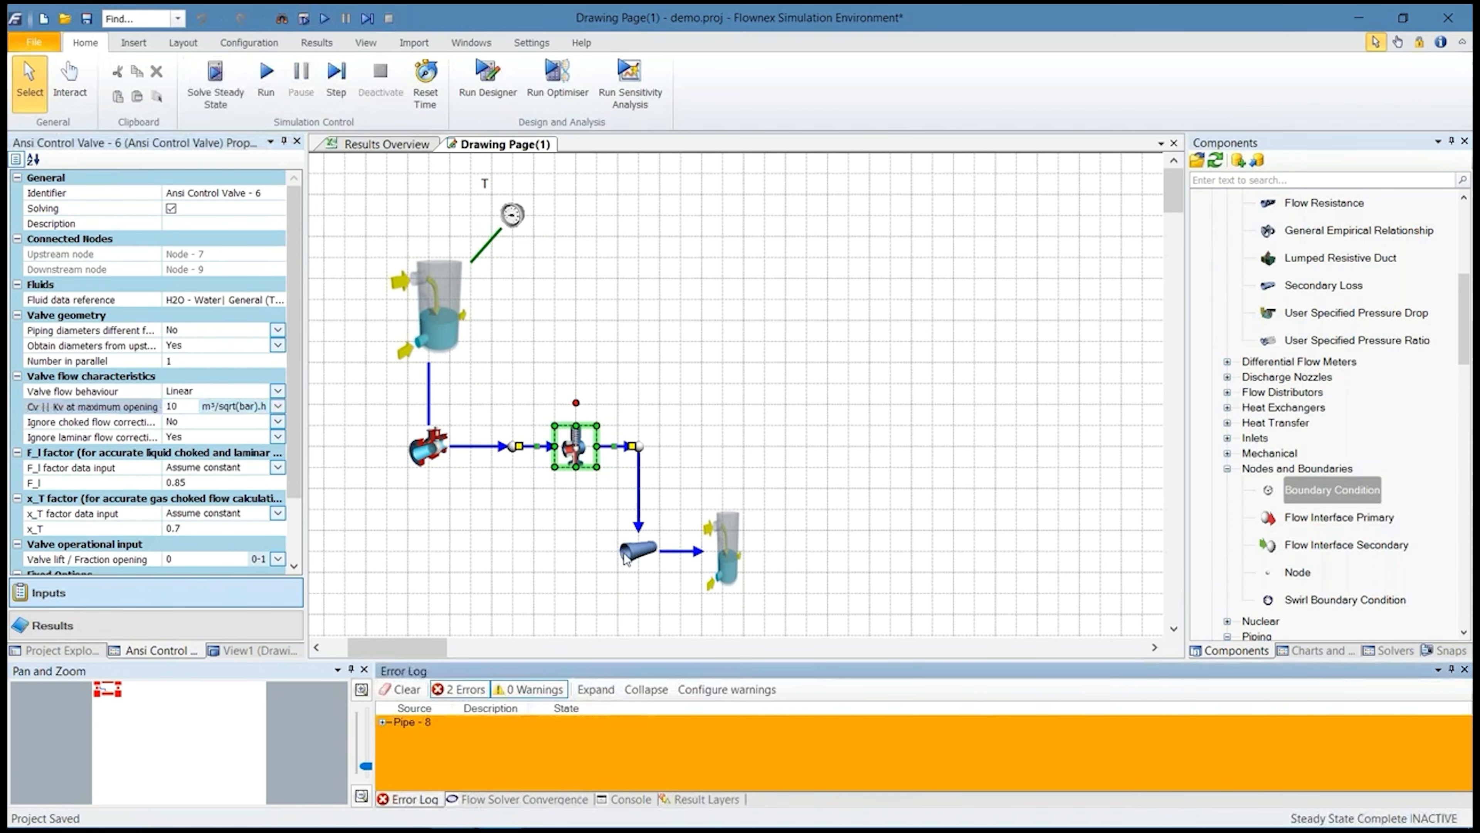
# Set the pipe's length to 12 m
pyautogui.click(638, 550)
pyautogui.click(214, 352)
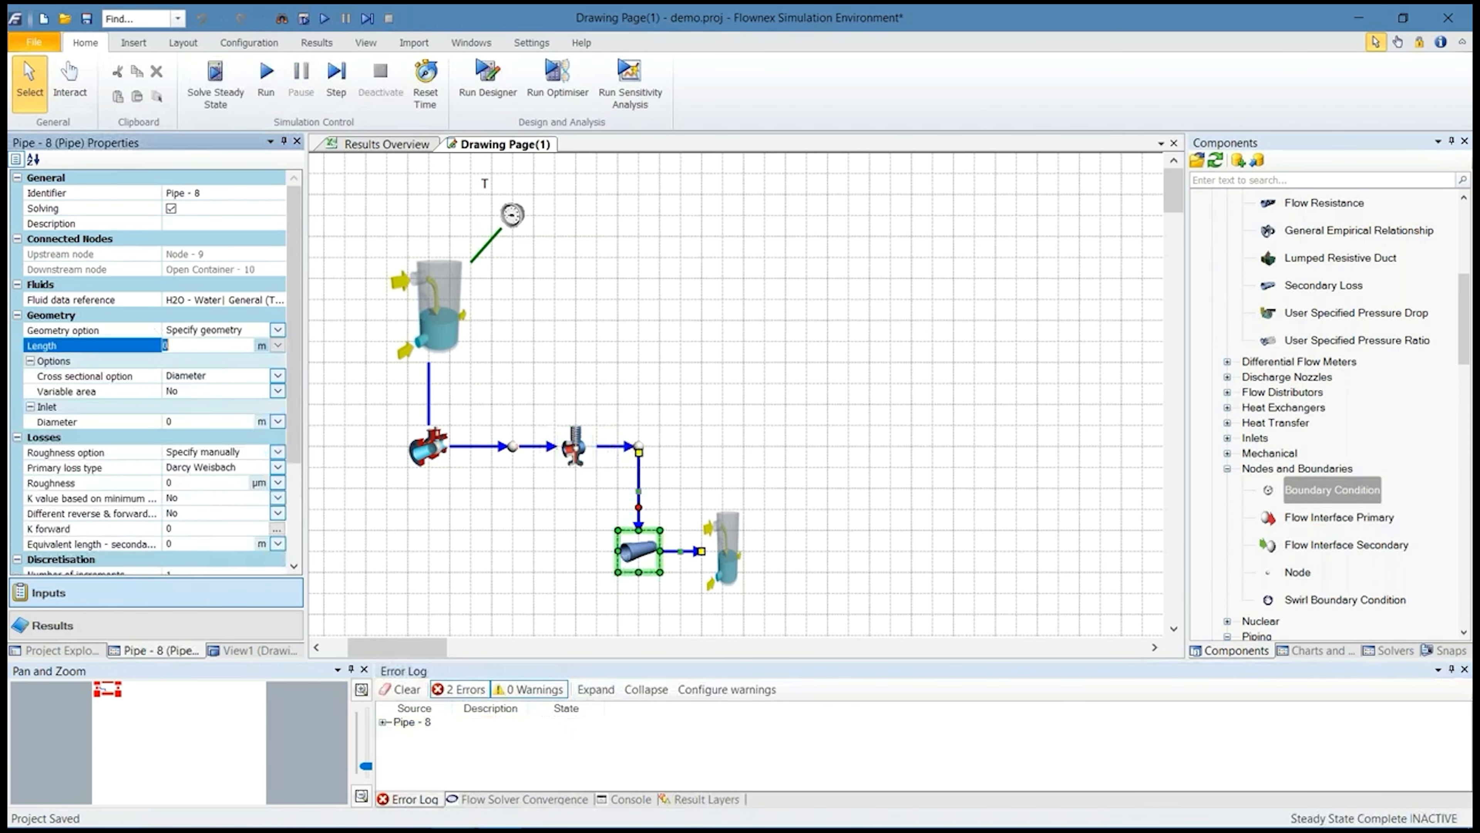
pyautogui.write('12')
pyautogui.click(576, 450)
pyautogui.click(639, 546)
pyautogui.click(717, 449)
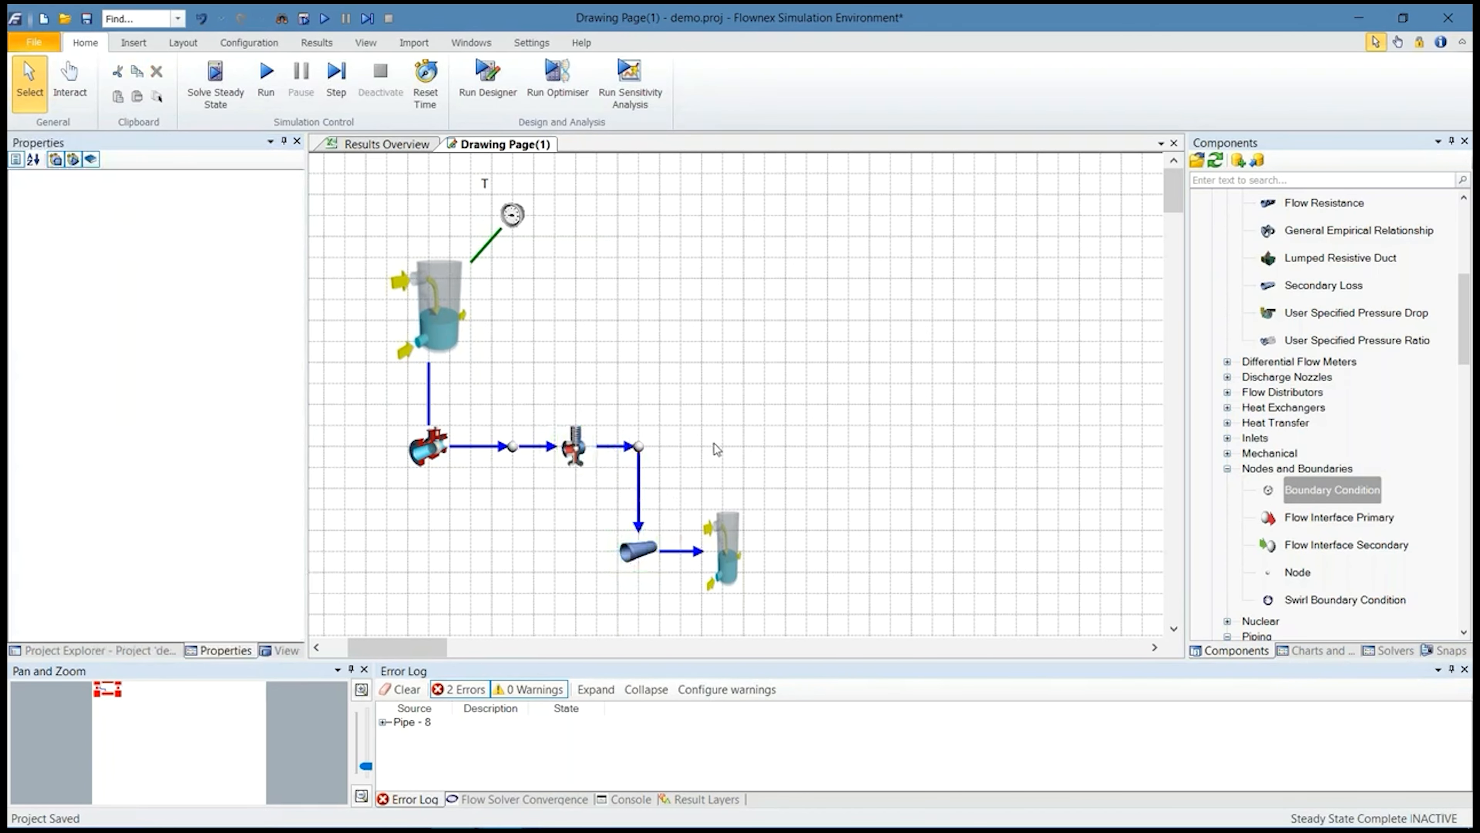
# Widen the downstream open container's symbol slightly on the drawing page
pyautogui.scroll(-1, 717, 449)
pyautogui.click(576, 402)
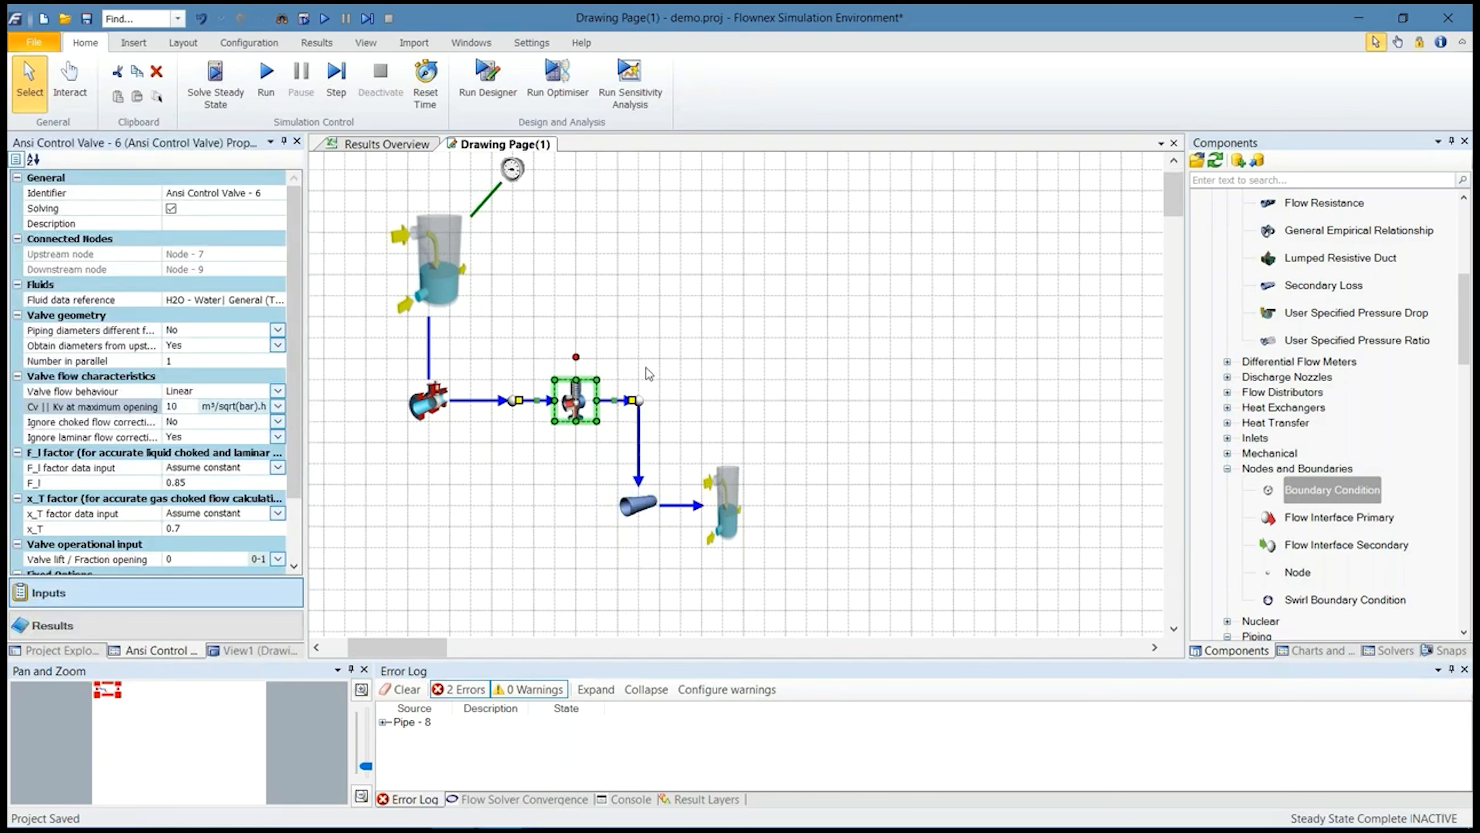
pyautogui.click(735, 497)
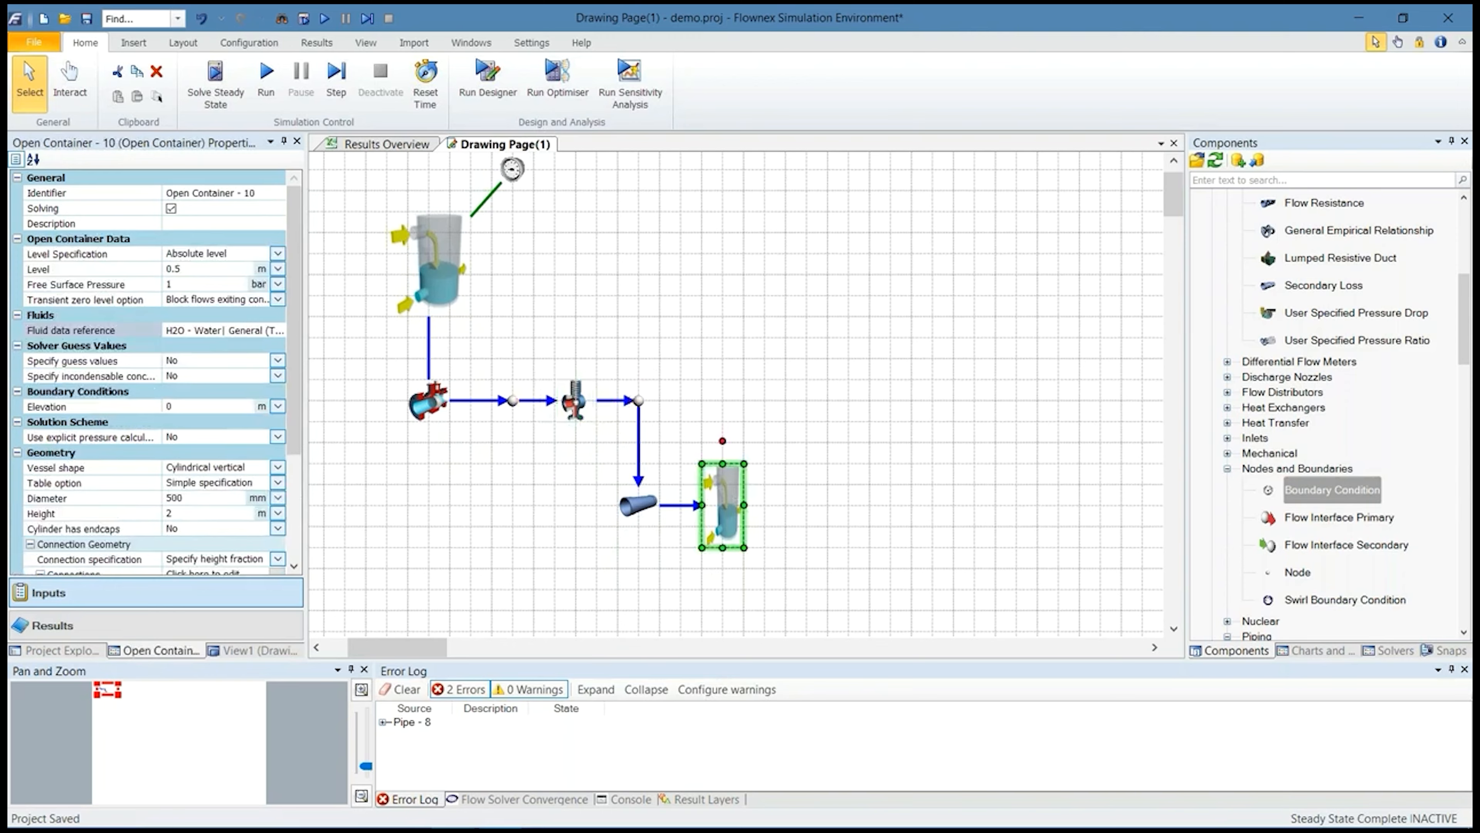
pyautogui.moveTo(743, 505); pyautogui.dragTo(765, 505)
pyautogui.click(798, 495)
pyautogui.click(736, 496)
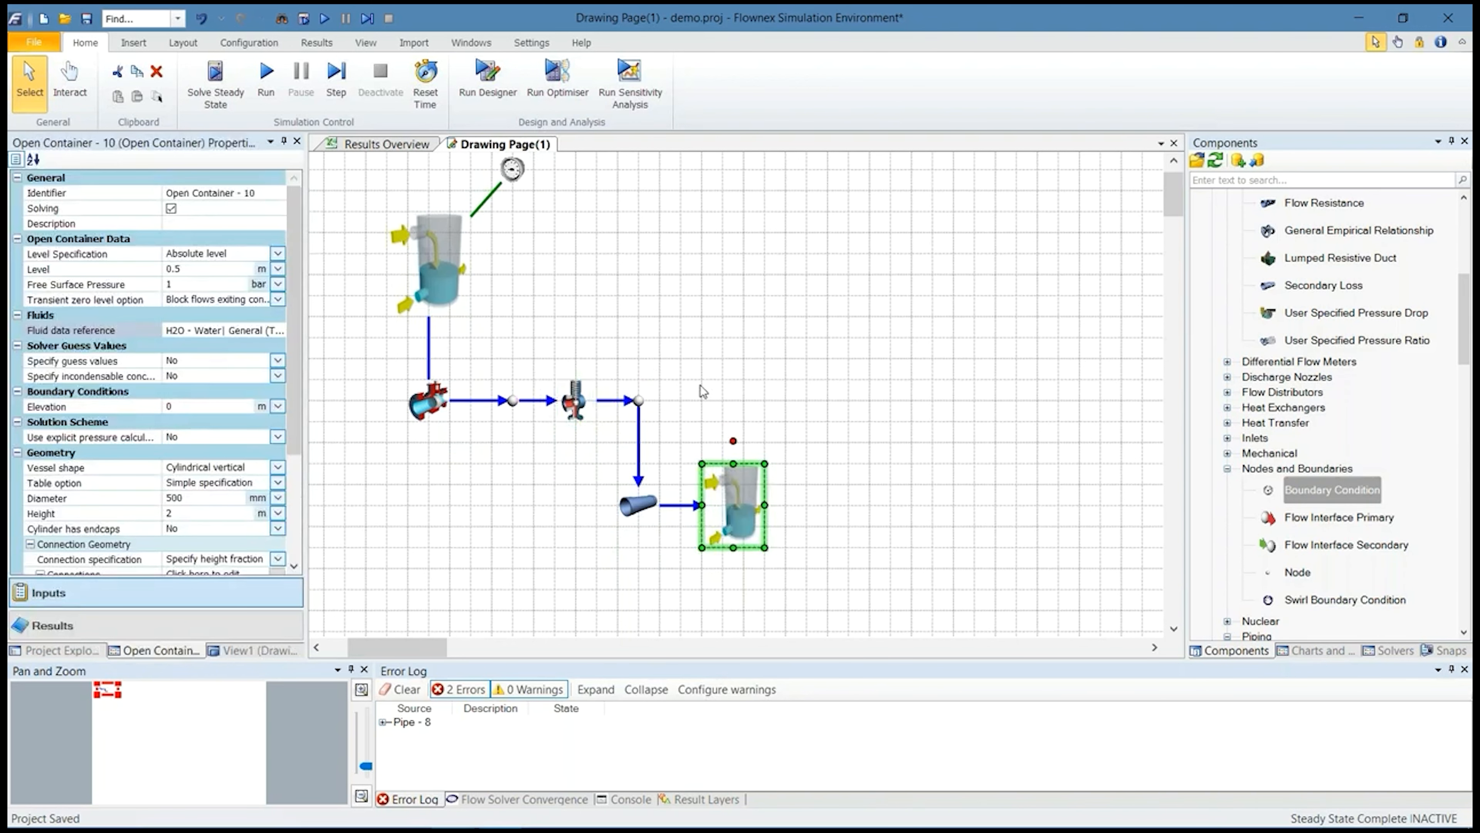
# Review the control valve and pipe inputs, and expand the pipe's entries in the error log
pyautogui.click(572, 412)
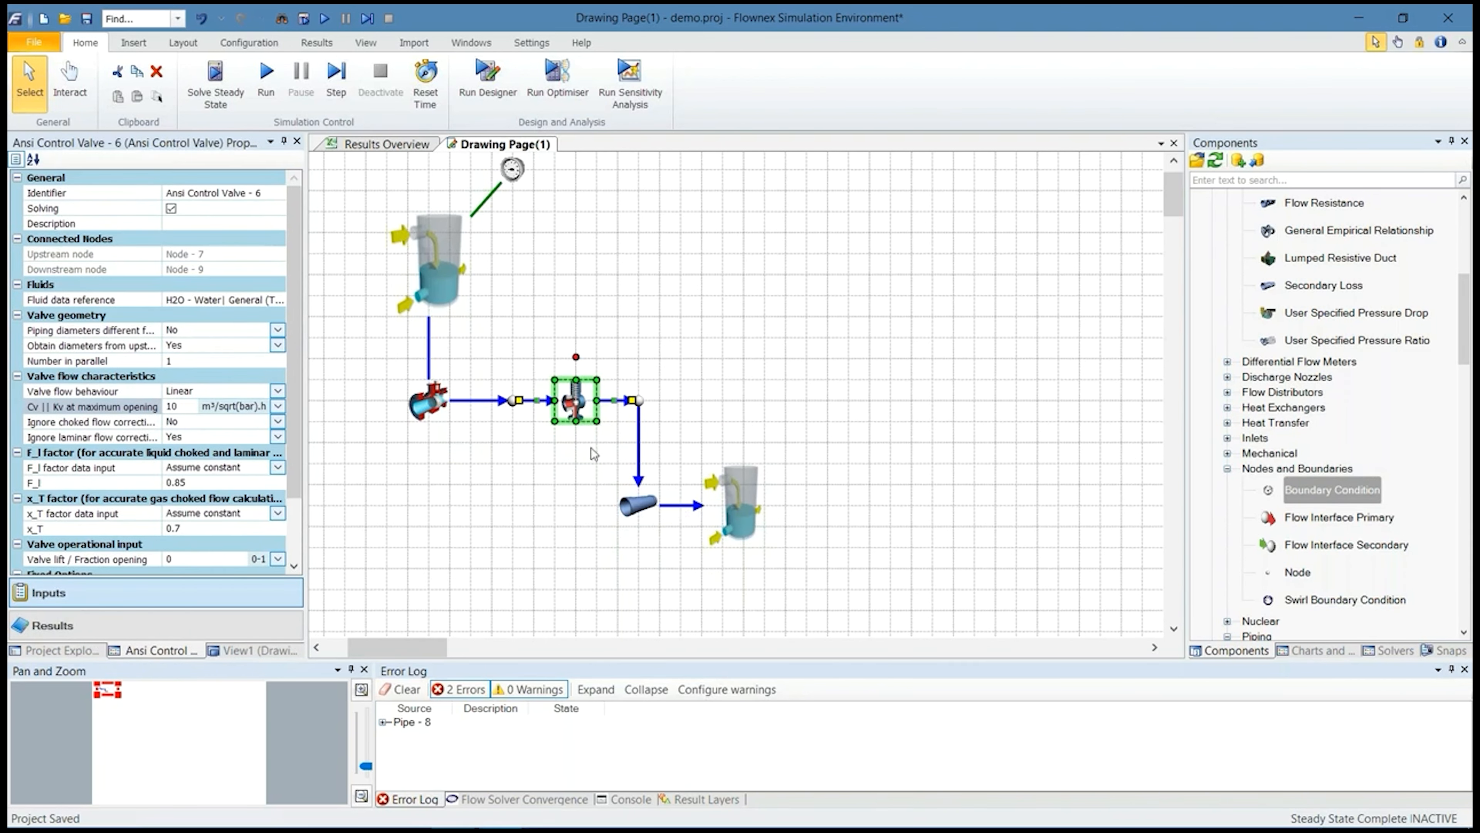
pyautogui.click(664, 513)
pyautogui.click(643, 506)
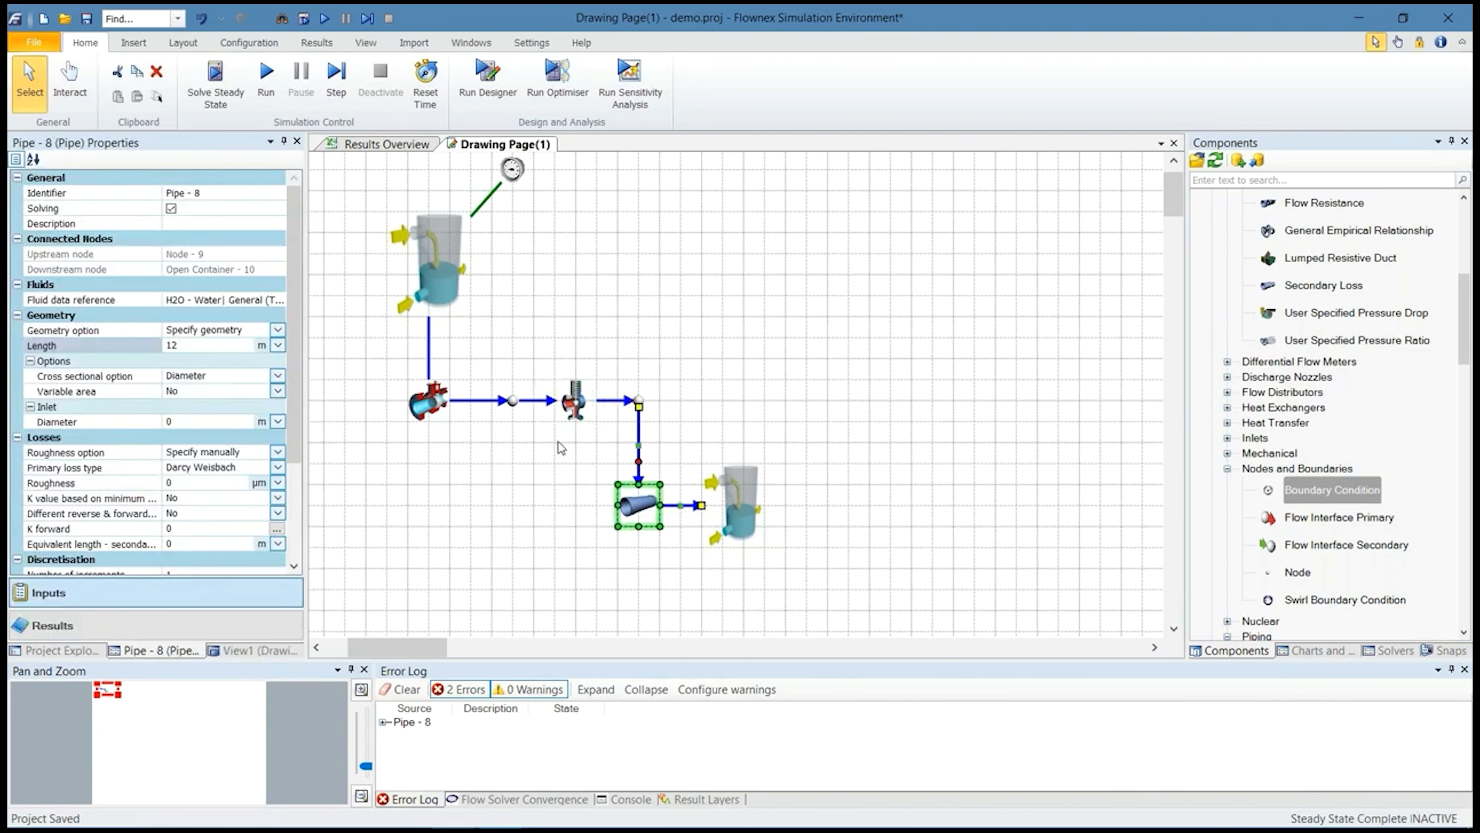
pyautogui.click(574, 405)
pyautogui.click(637, 503)
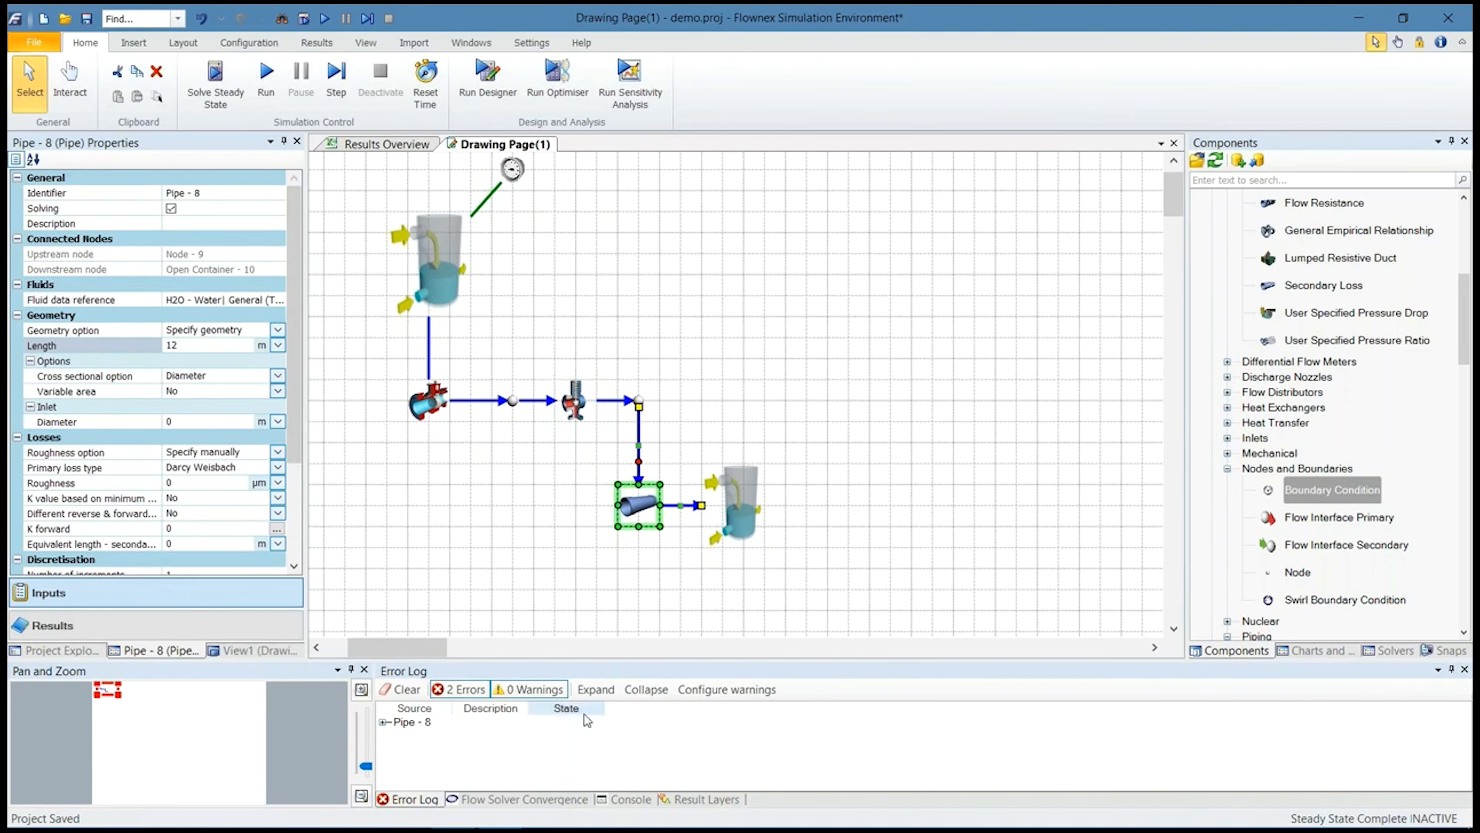
pyautogui.doubleClick(429, 721)
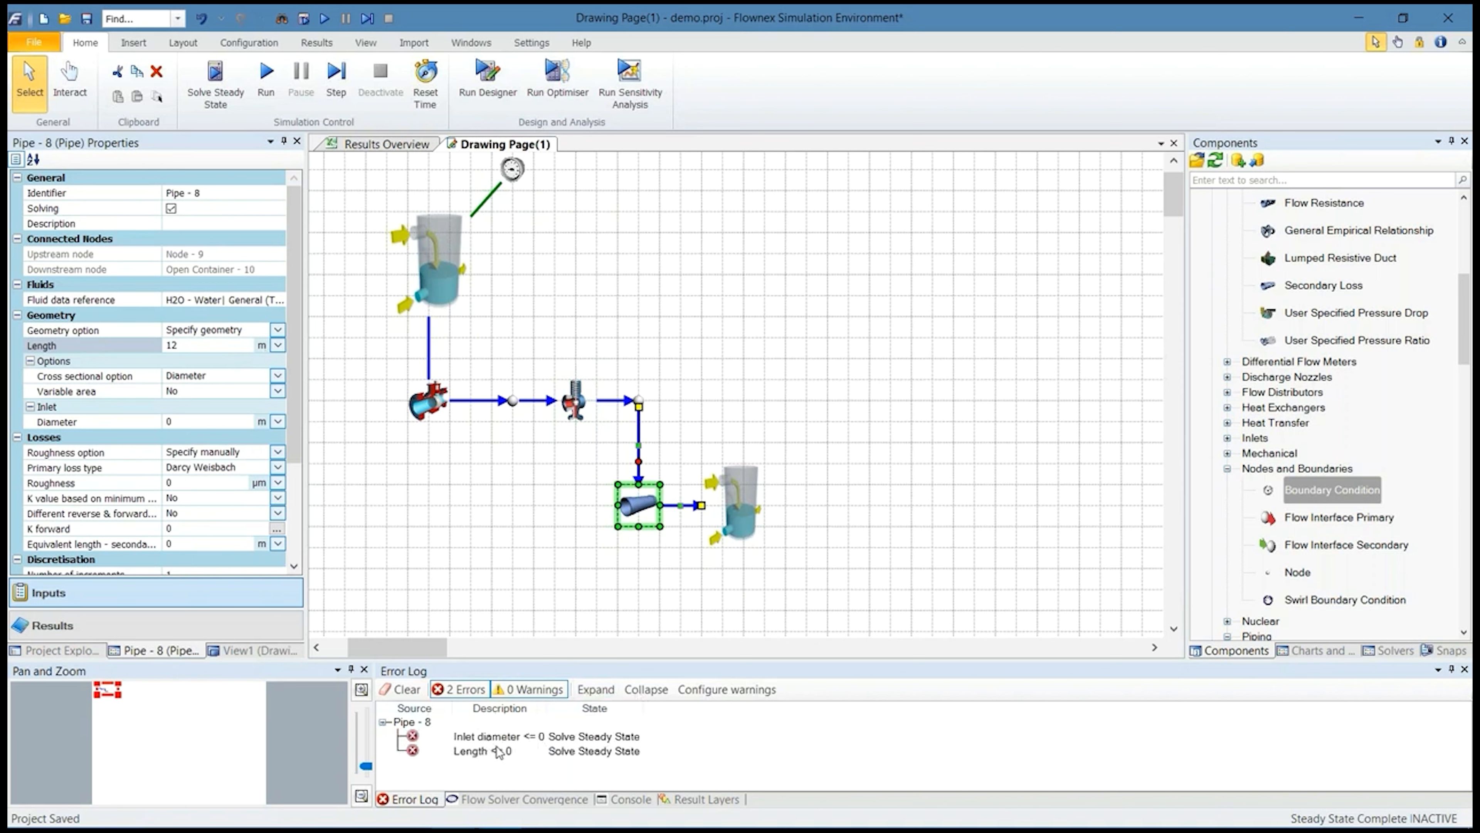
pyautogui.click(506, 735)
# Set the pipe's inlet diameter to 100 mm and its roughness to 50 µm
pyautogui.click(173, 345)
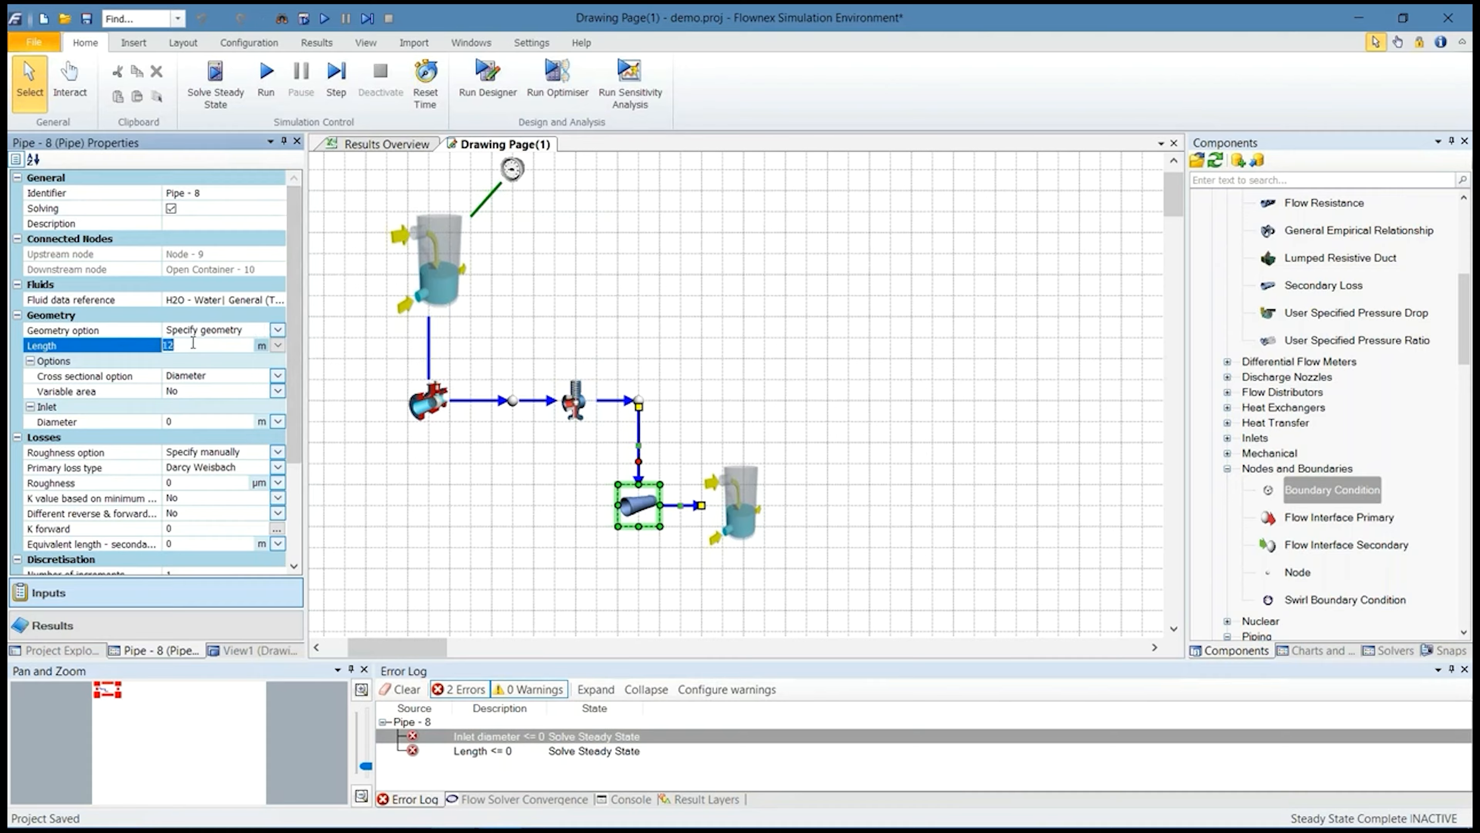
pyautogui.click(174, 421)
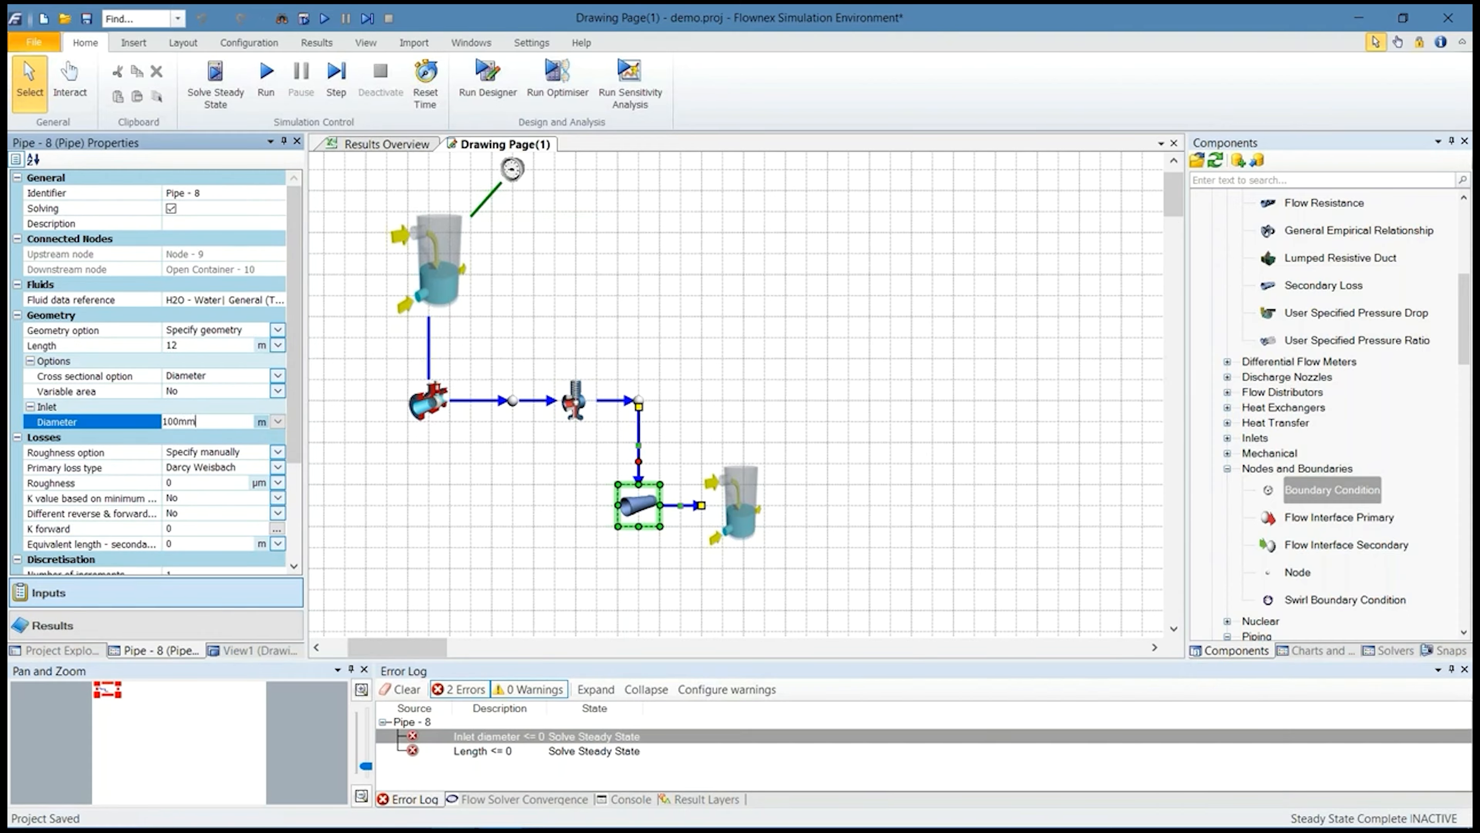
pyautogui.click(198, 481)
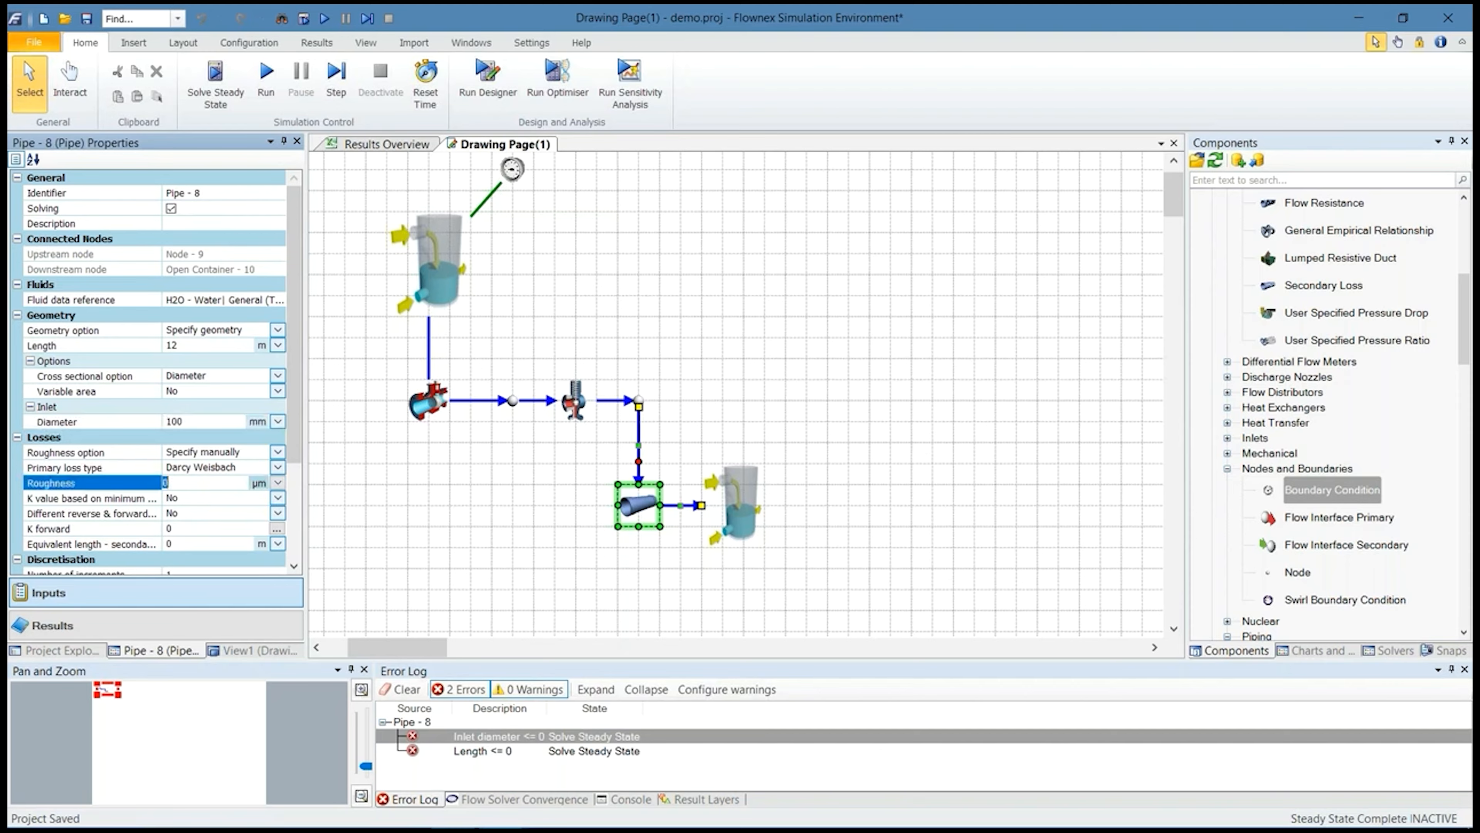
pyautogui.write('50')
pyautogui.scroll(-2, 119, 461)
pyautogui.click(119, 467)
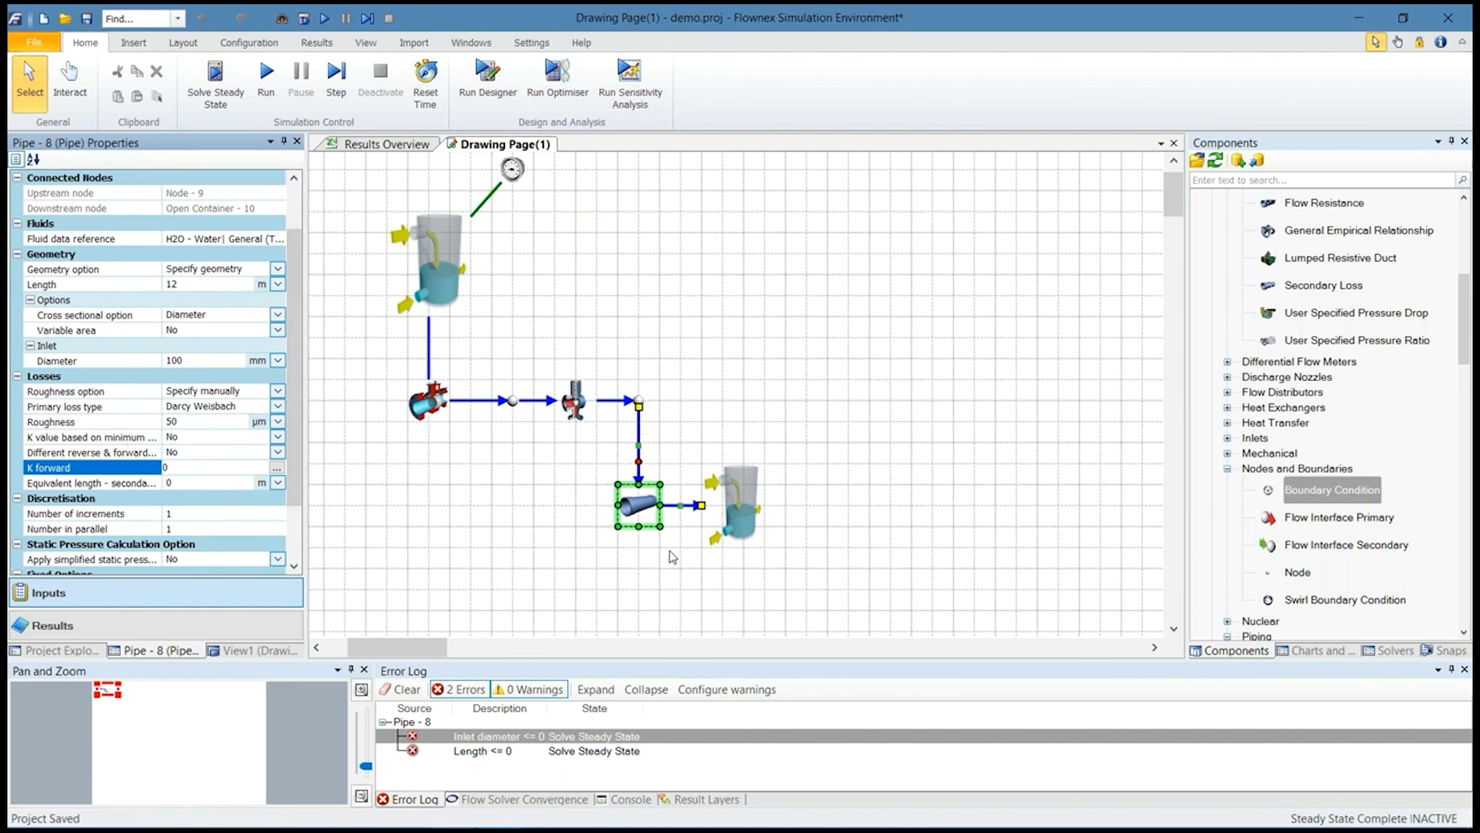
pyautogui.click(276, 467)
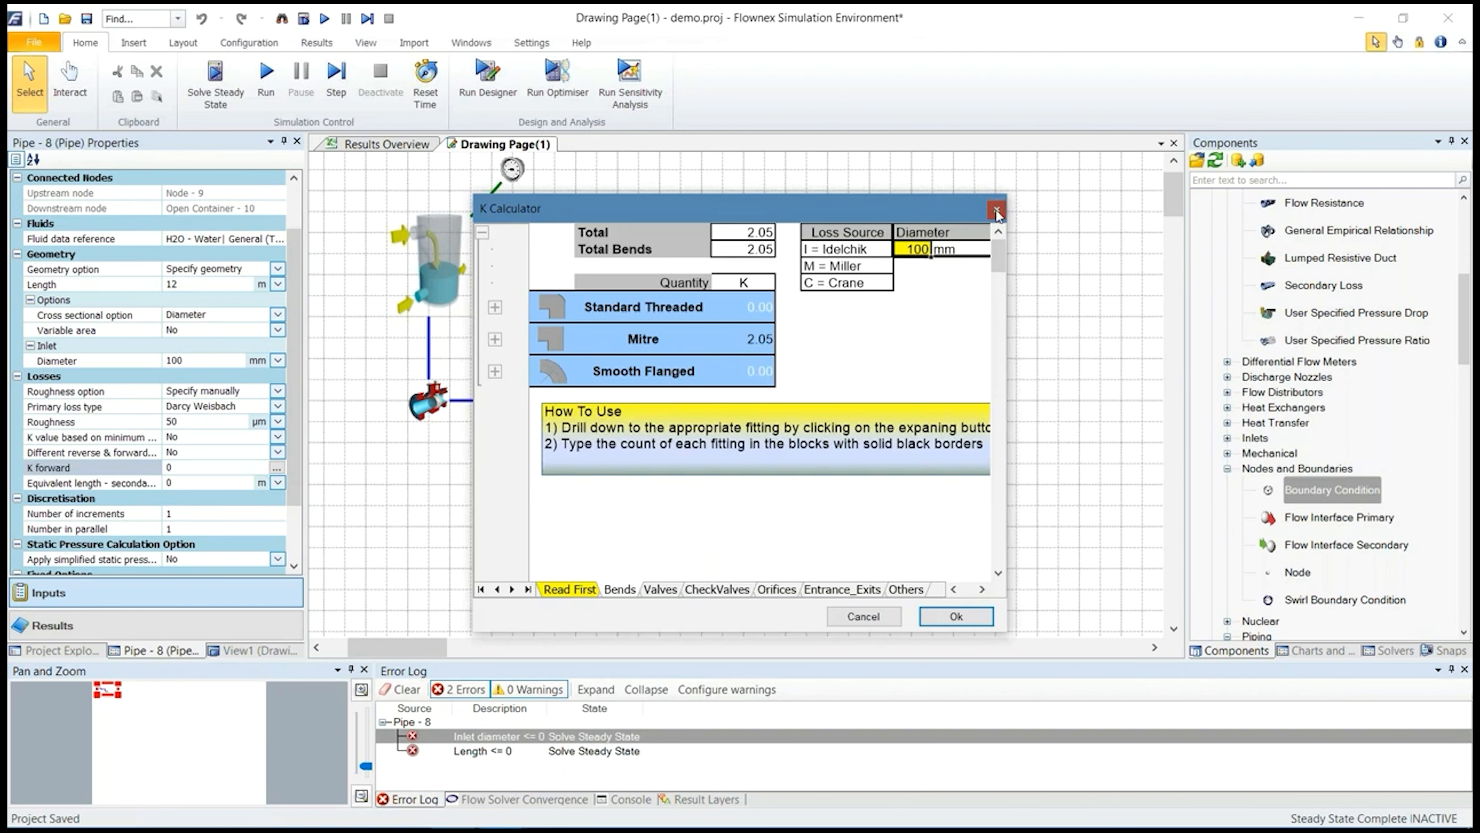
pyautogui.click(996, 211)
pyautogui.scroll(5, 1326, 417)
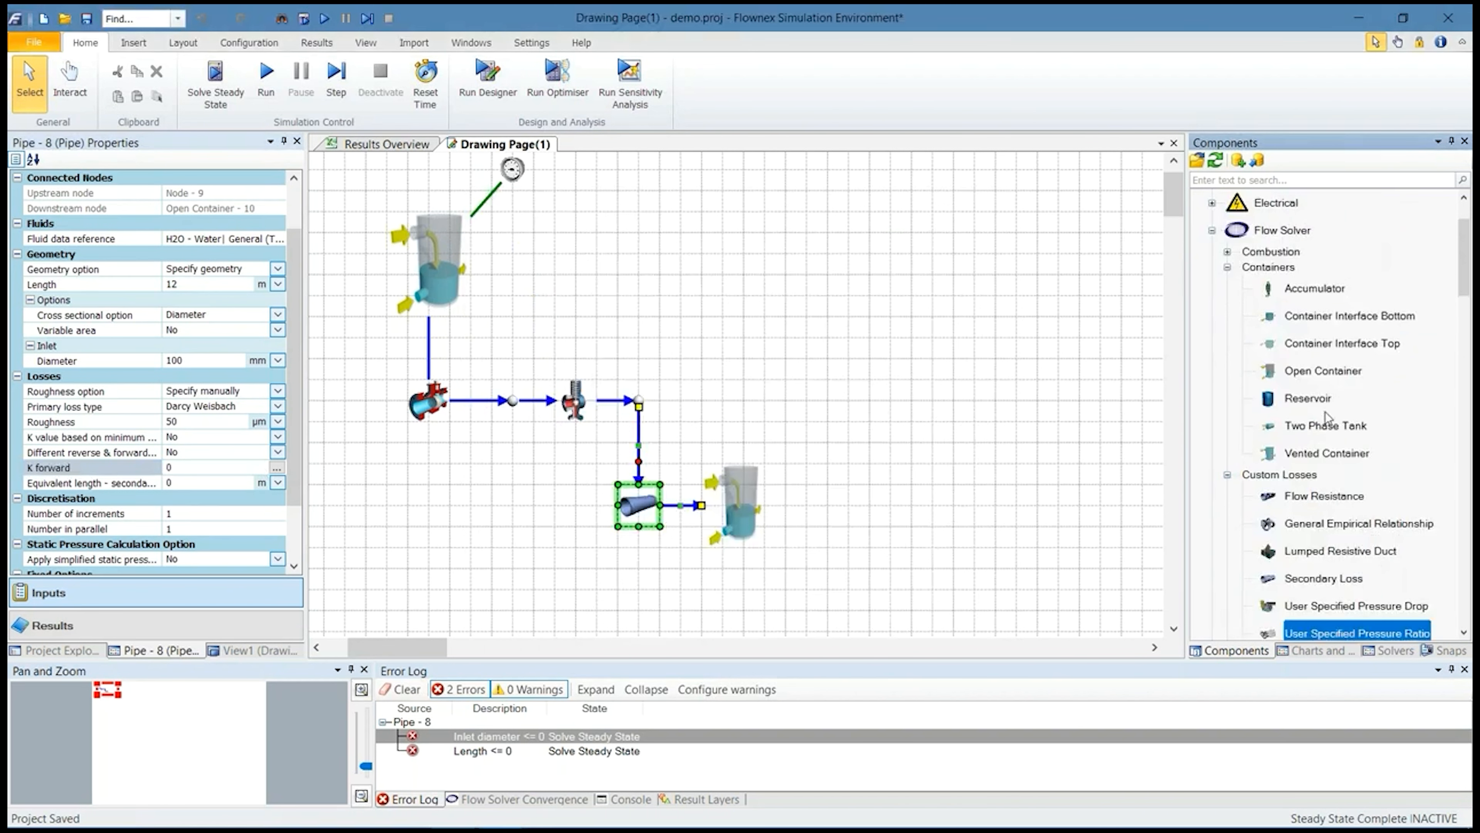
pyautogui.scroll(-5, 1326, 417)
# Use the K calculator to derive the pipe's forward loss coefficient from two 90° mitre bends
pyautogui.click(285, 468)
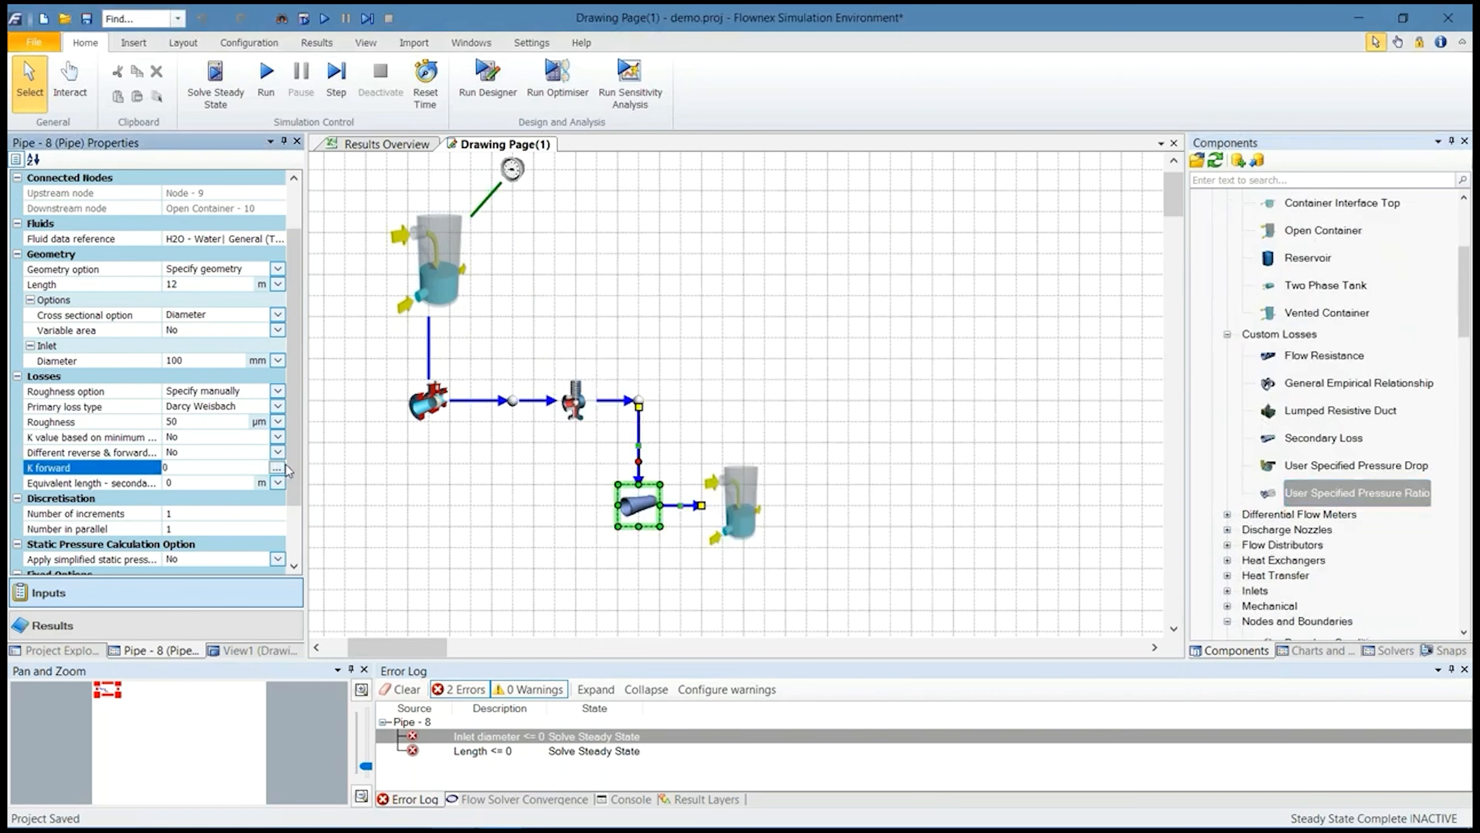
pyautogui.click(277, 468)
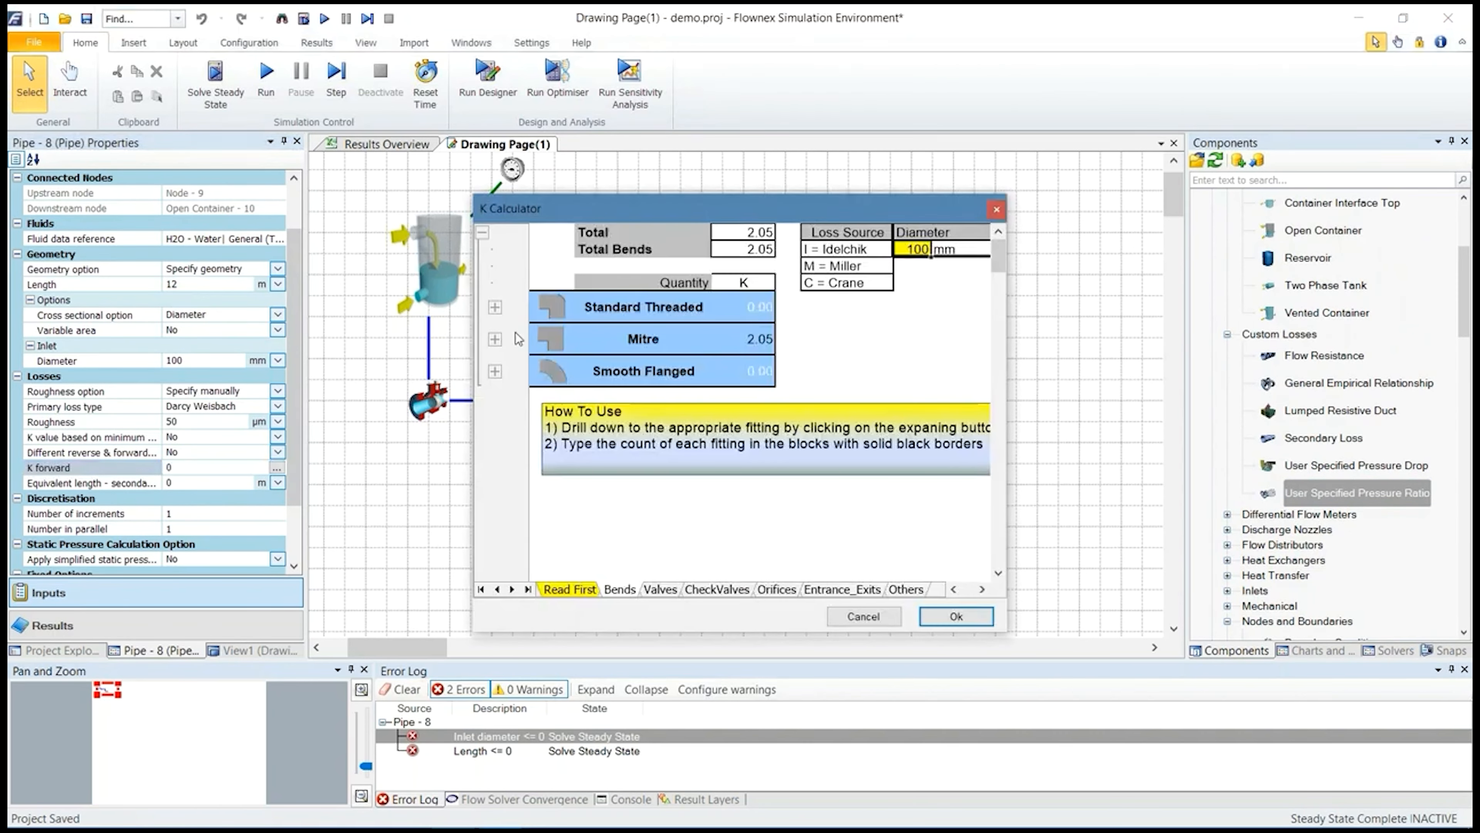
pyautogui.click(495, 339)
pyautogui.click(508, 366)
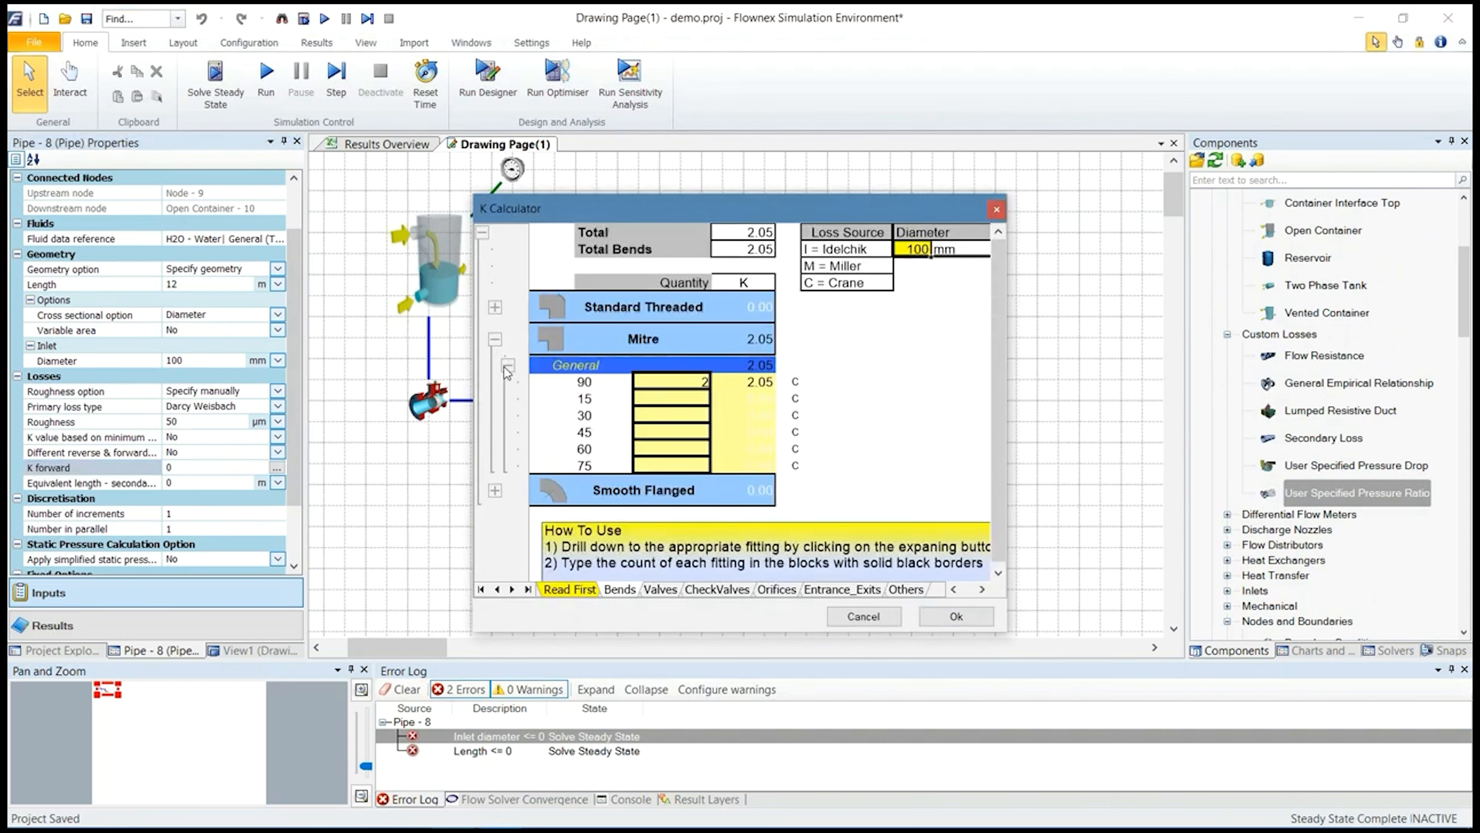
pyautogui.click(686, 383)
pyautogui.click(946, 617)
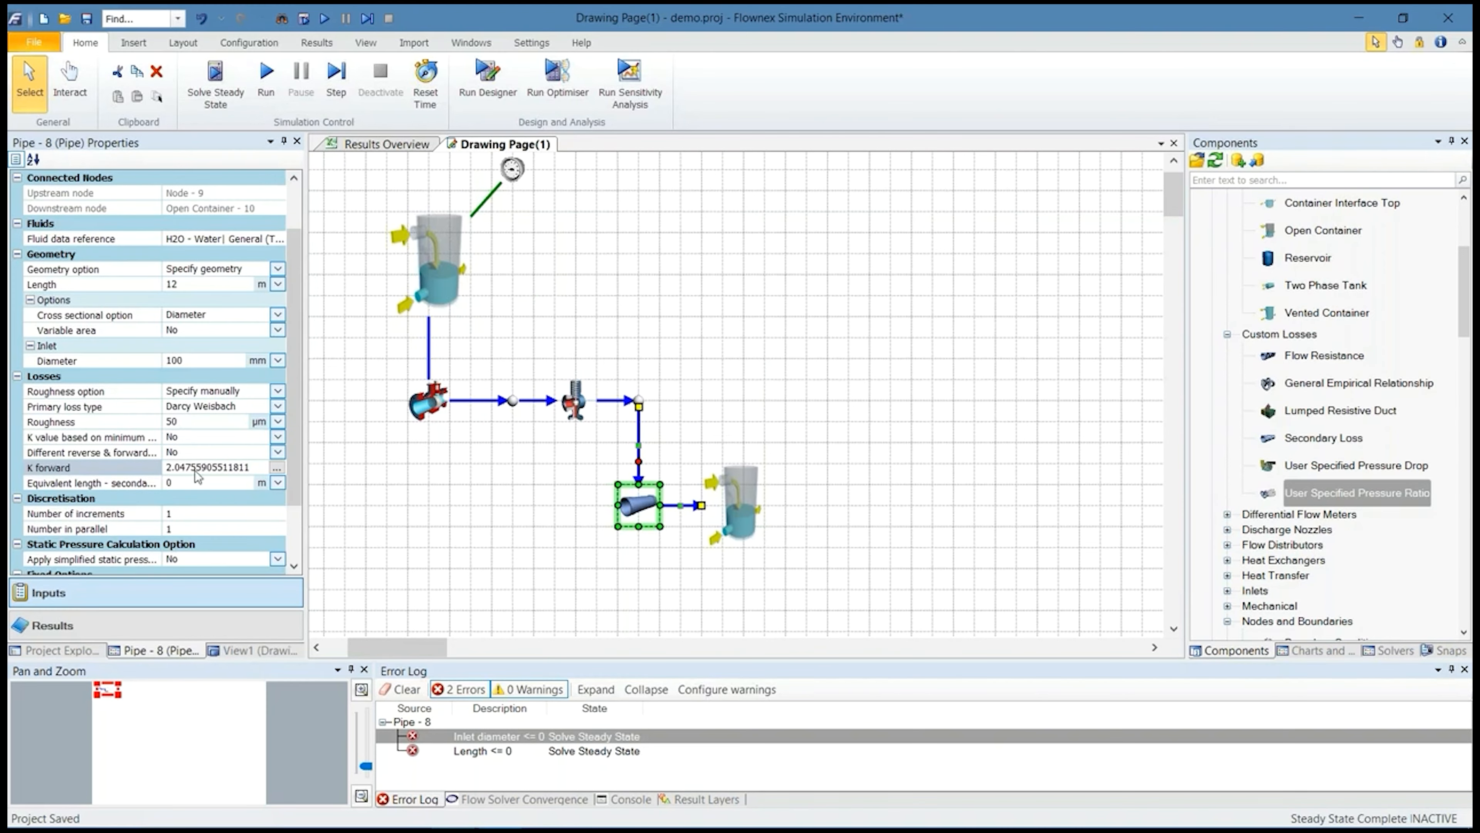
pyautogui.moveTo(207, 468); pyautogui.dragTo(109, 458)
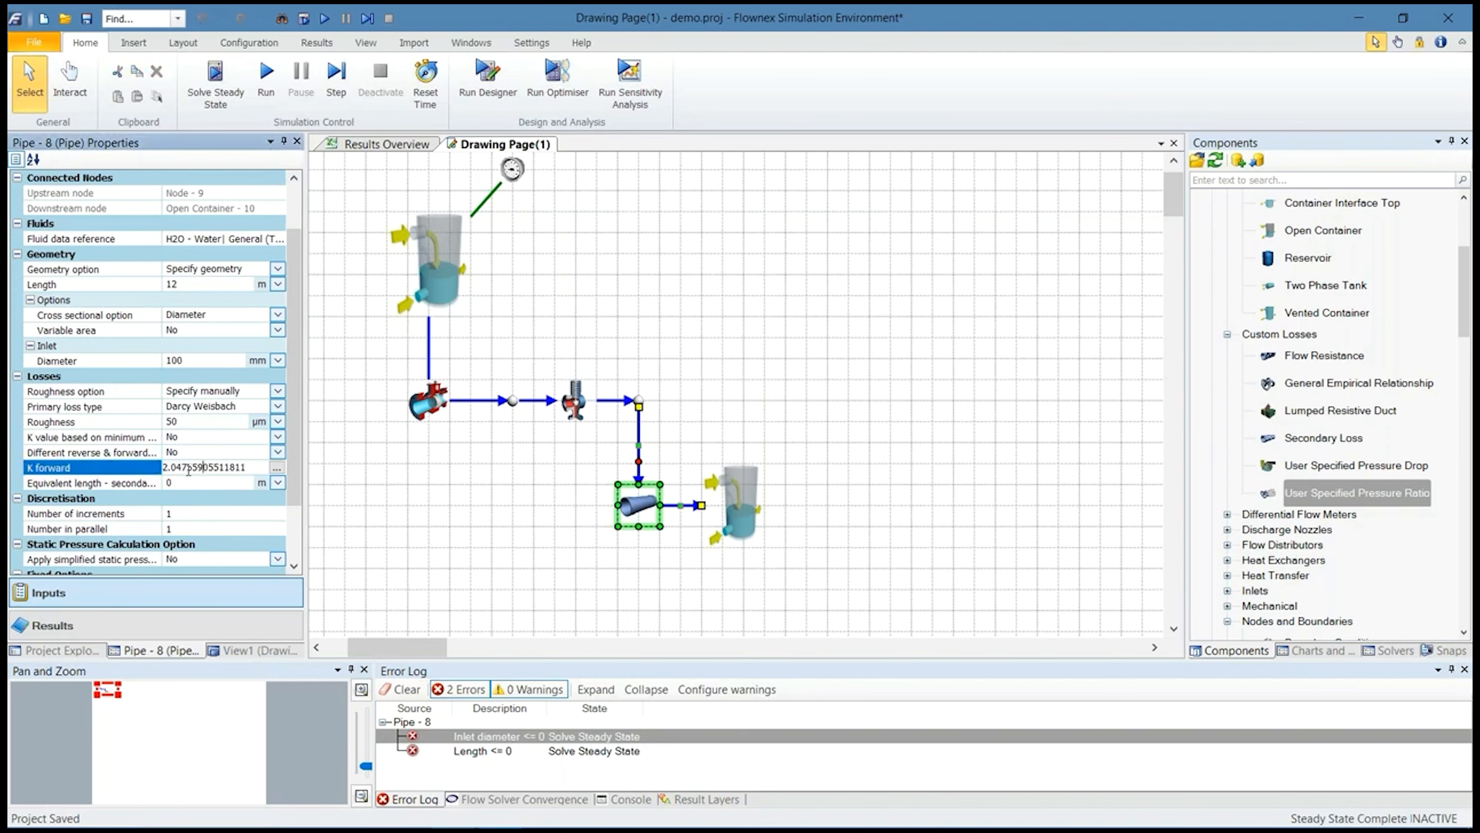
pyautogui.click(669, 434)
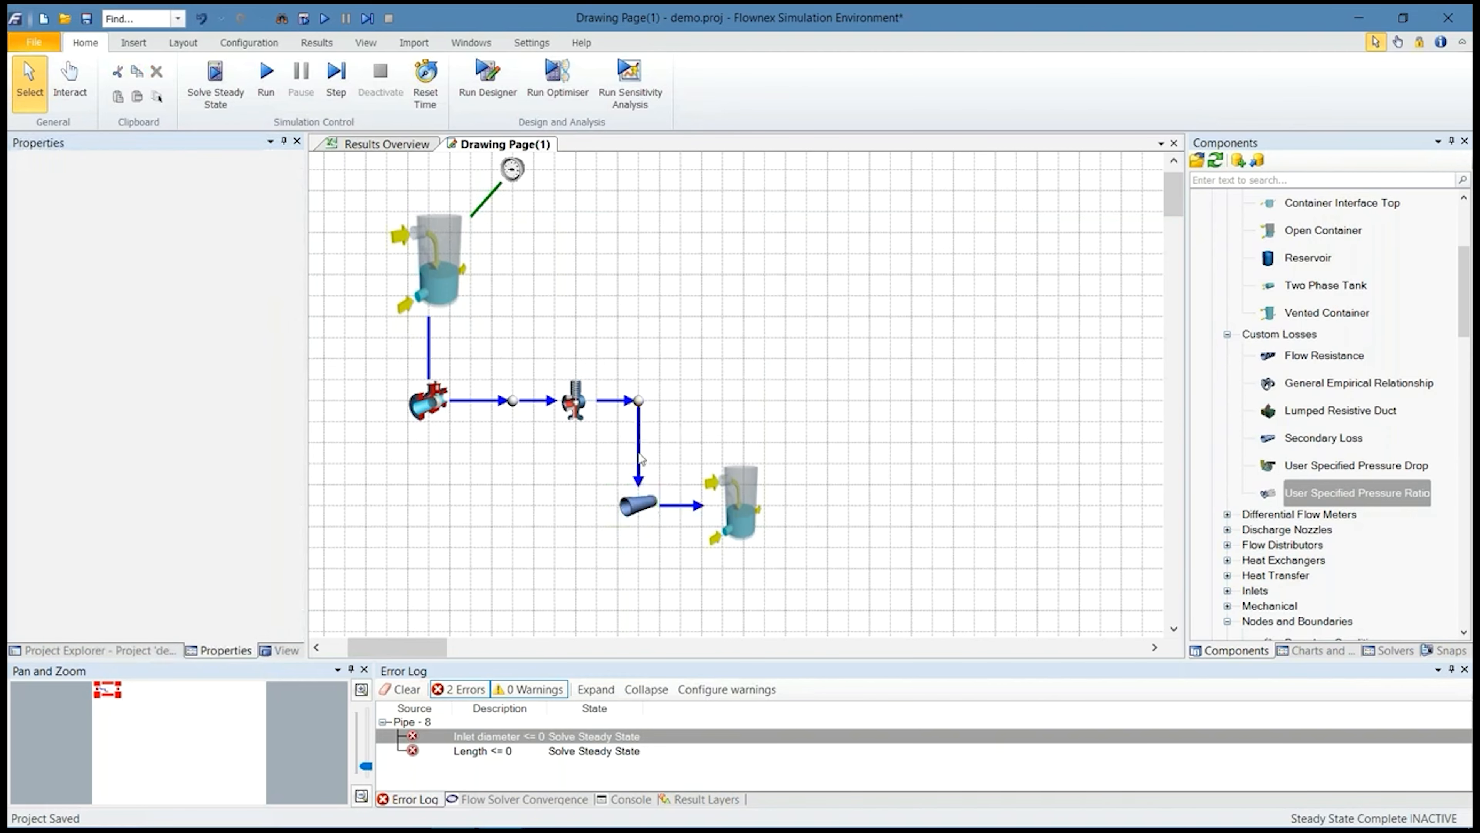
# Review the pipe's inputs and solve the network's steady state
pyautogui.click(638, 505)
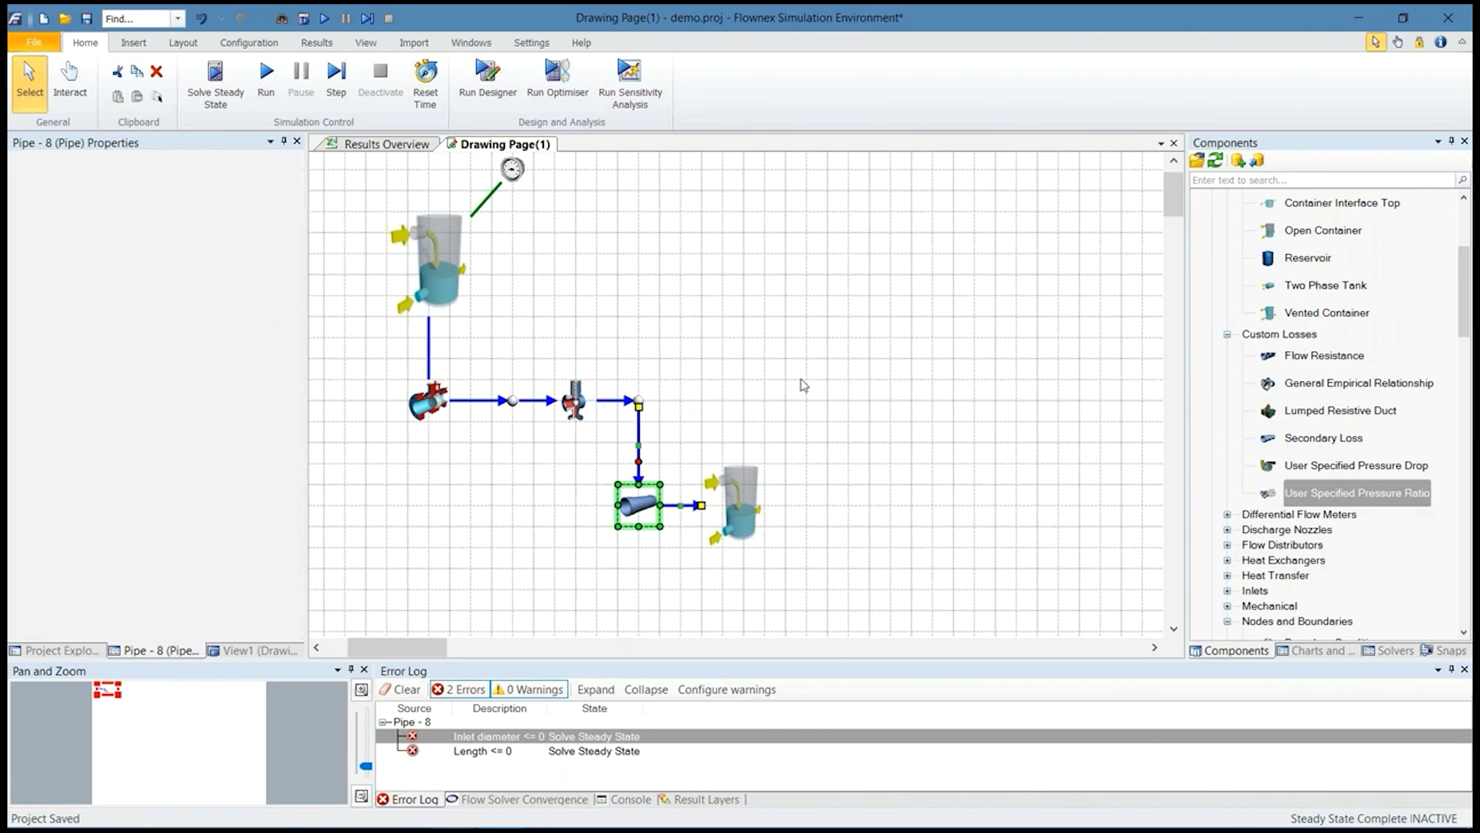
pyautogui.click(800, 378)
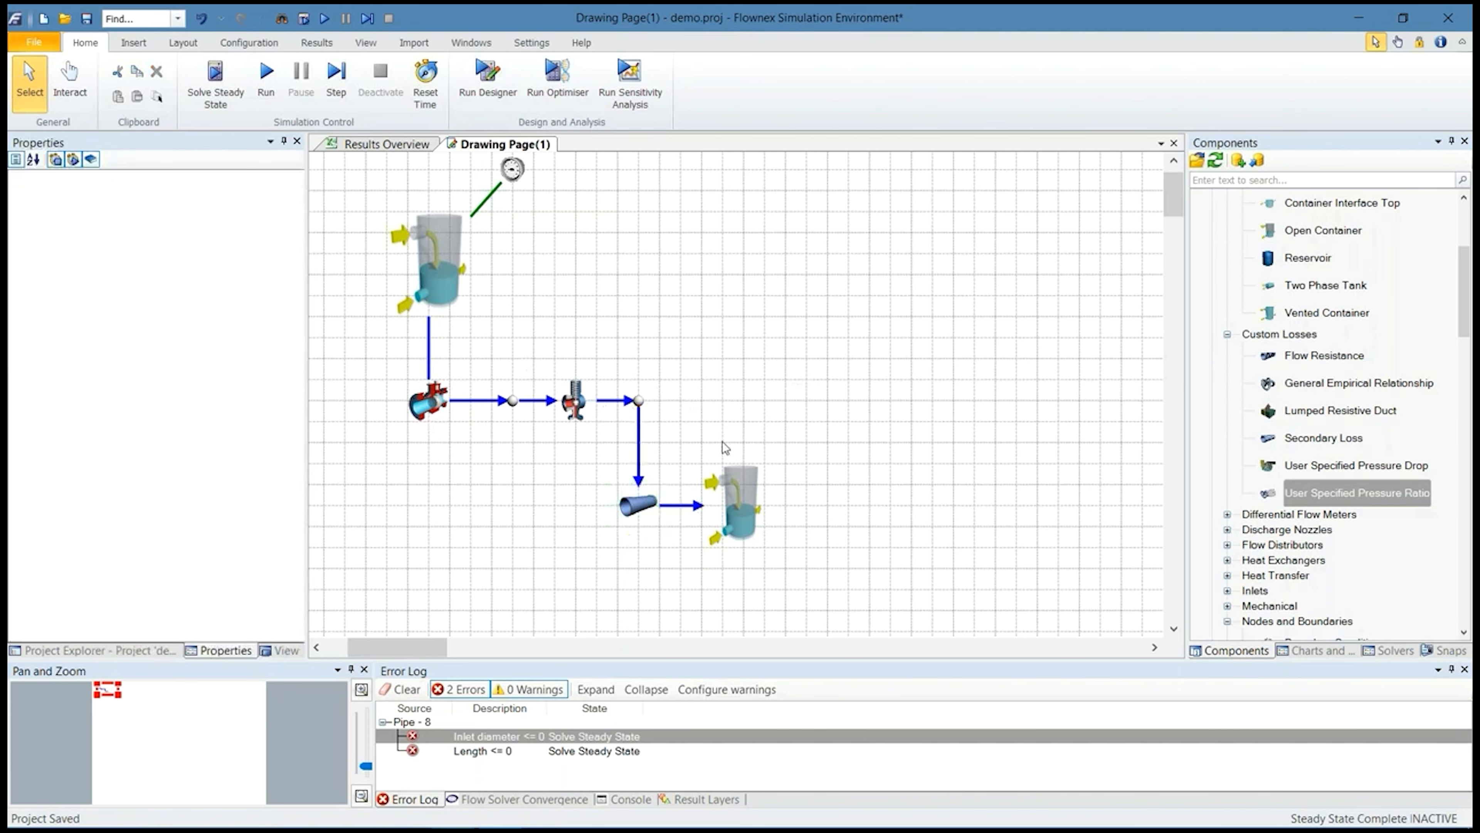
pyautogui.click(635, 501)
pyautogui.click(296, 460)
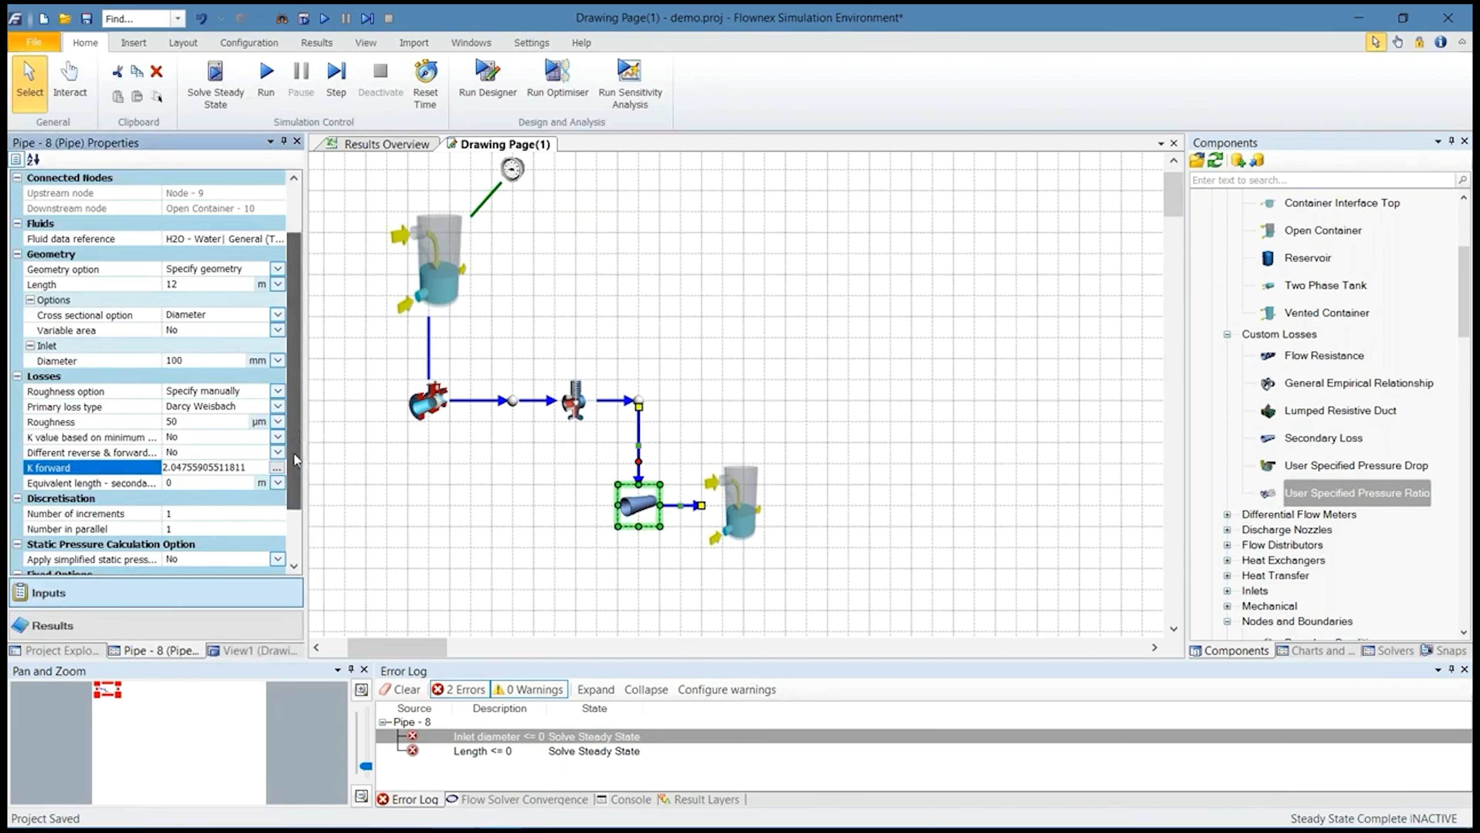
pyautogui.scroll(2, 296, 461)
pyautogui.click(215, 84)
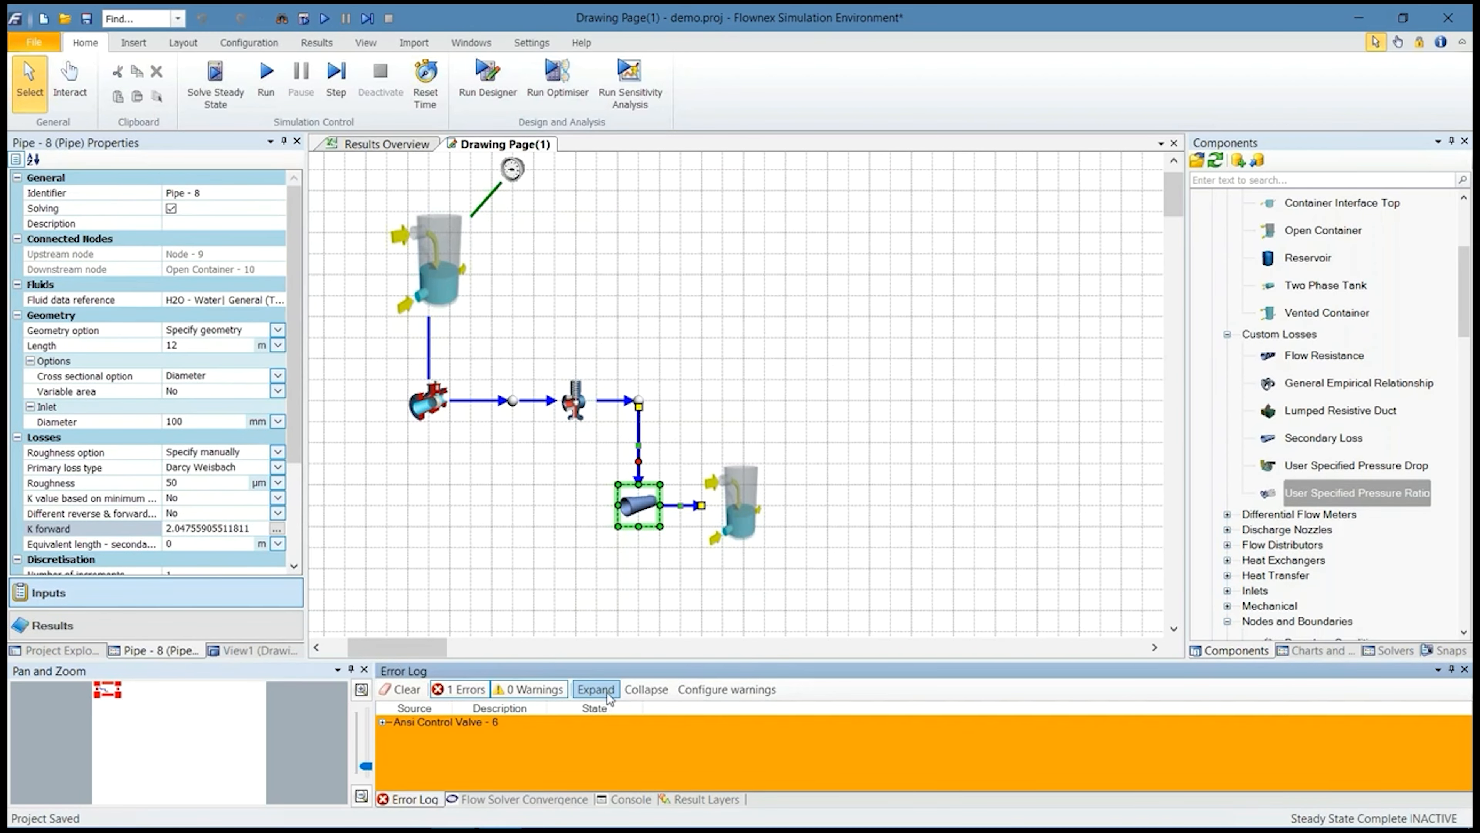
# Turn off obtaining the control valve's diameters from upstream, set its valve diameter to 100 mm, and solve the steady state again
pyautogui.doubleClick(588, 737)
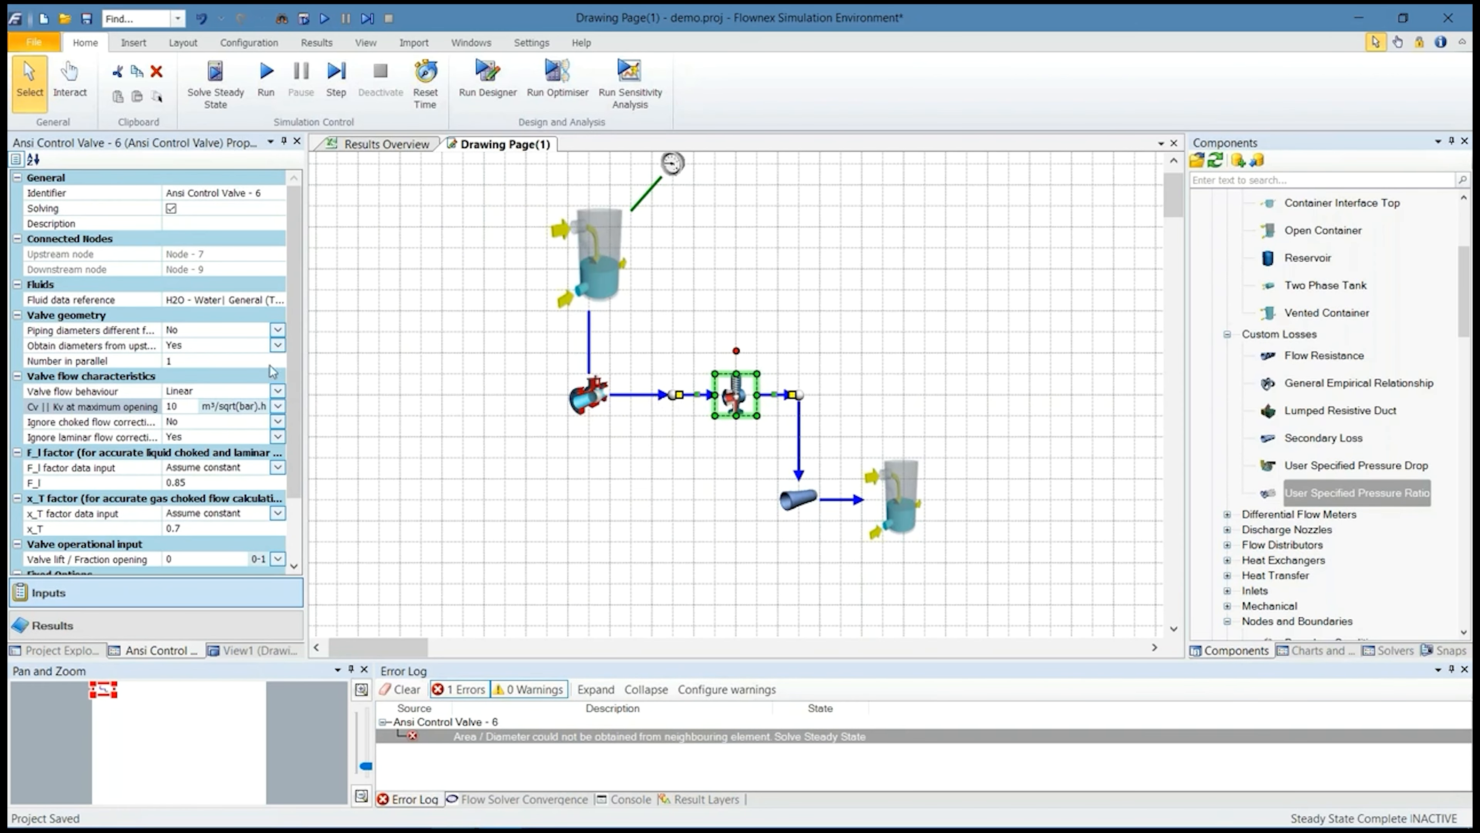
pyautogui.doubleClick(239, 344)
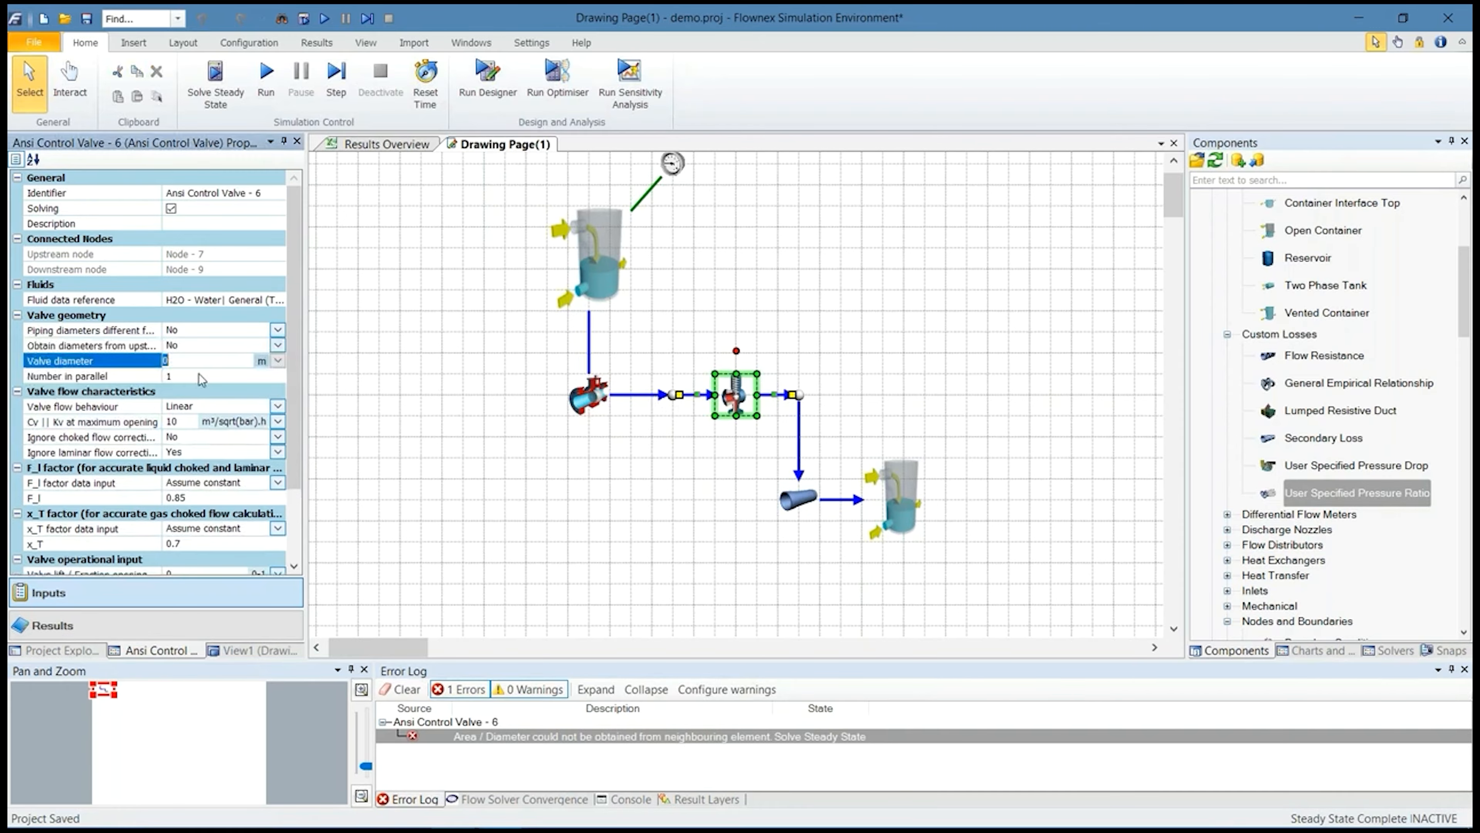
pyautogui.write('100mm')
pyautogui.press('Return')
pyautogui.click(215, 88)
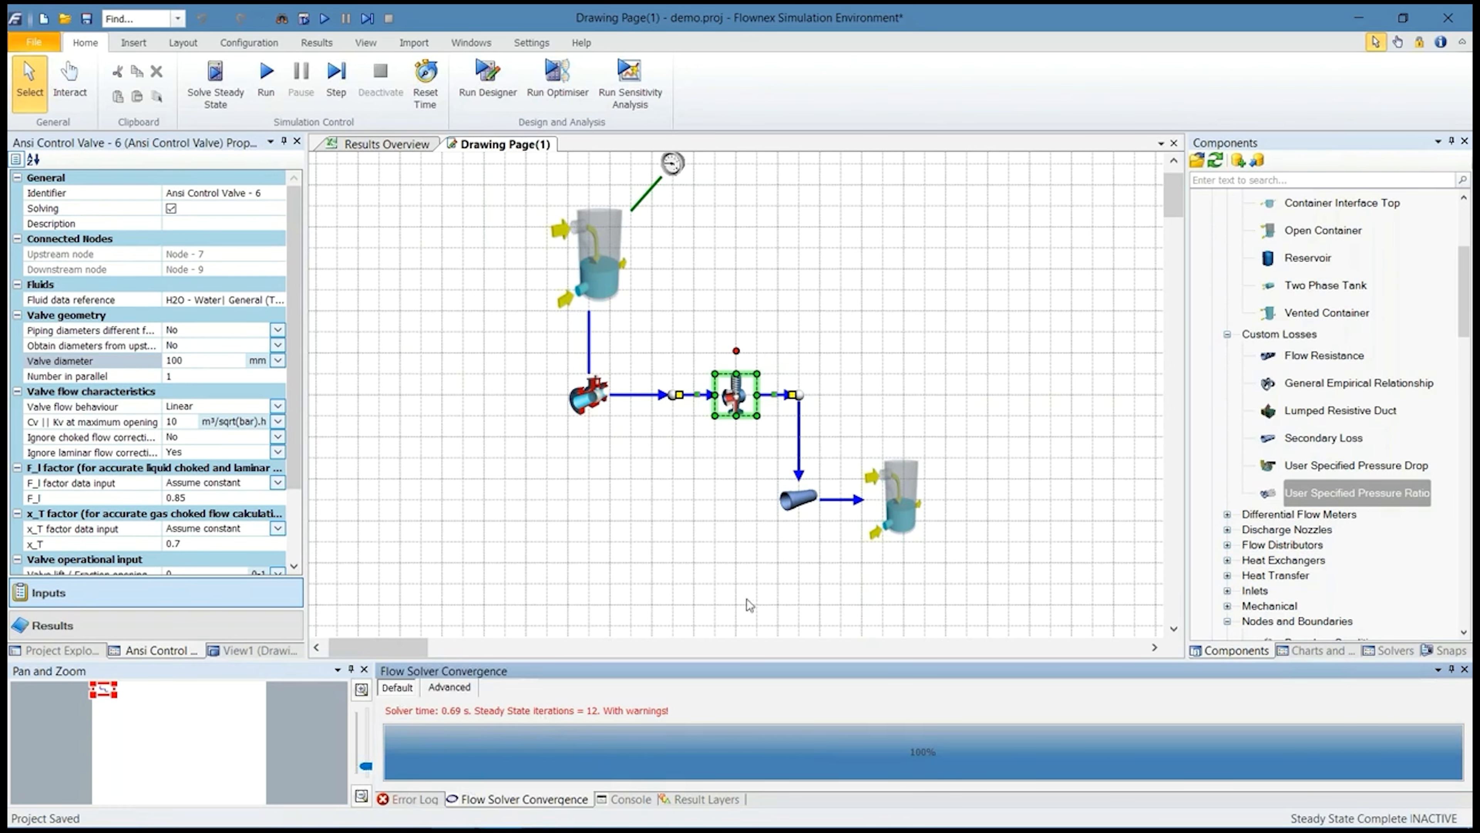
pyautogui.click(762, 308)
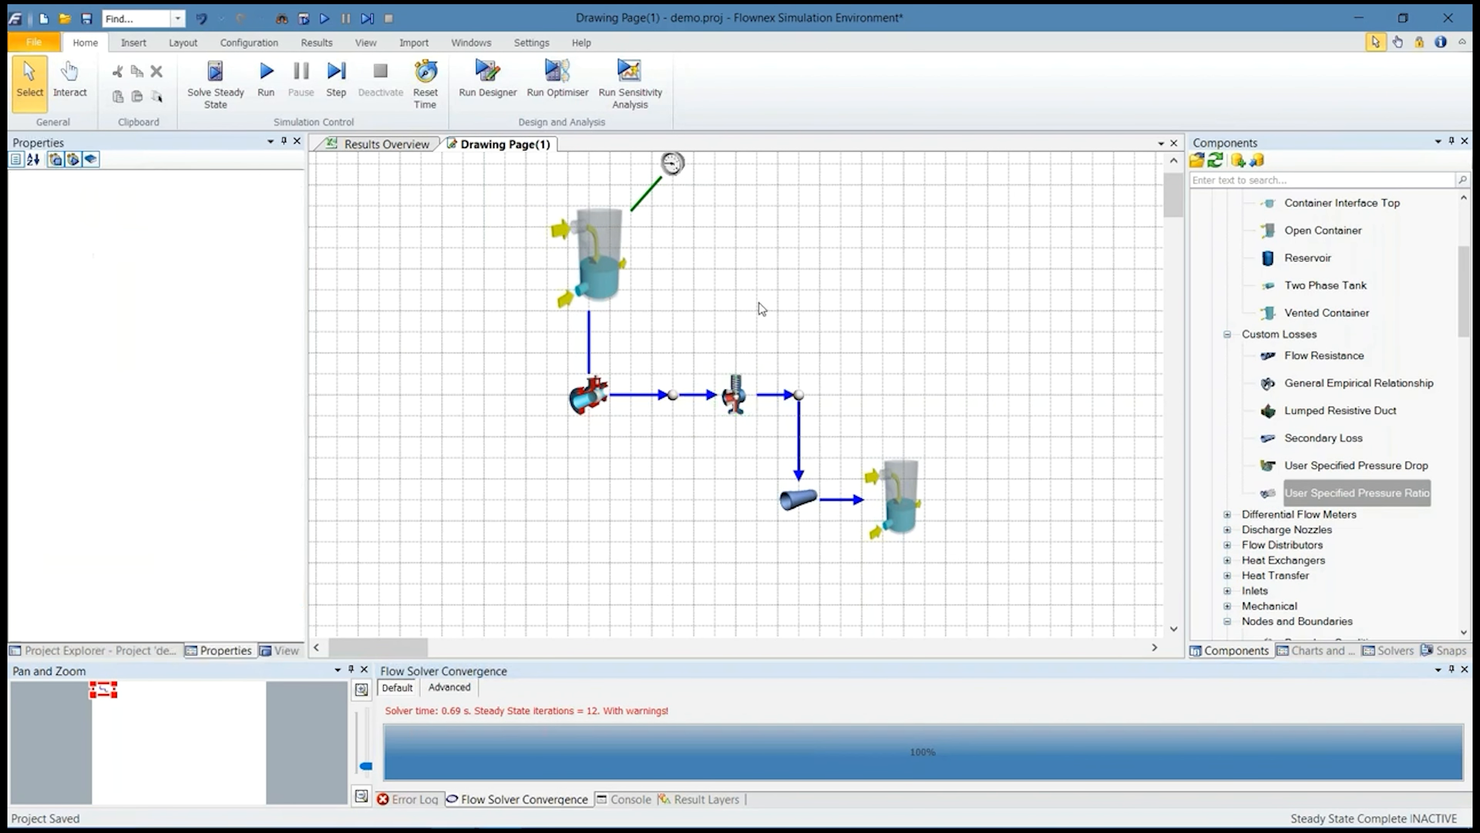
pyautogui.scroll(1, 766, 343)
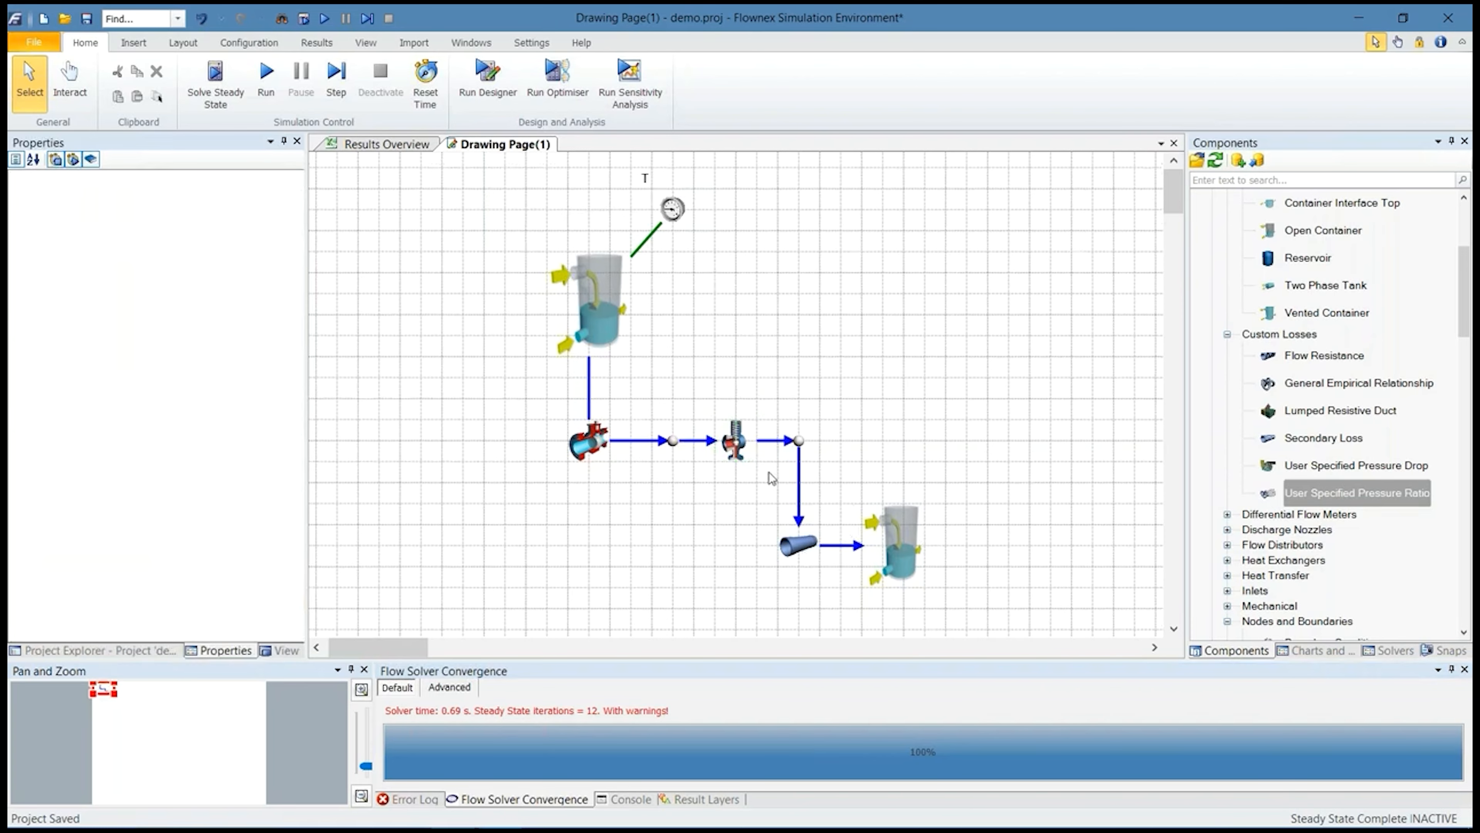
pyautogui.click(734, 445)
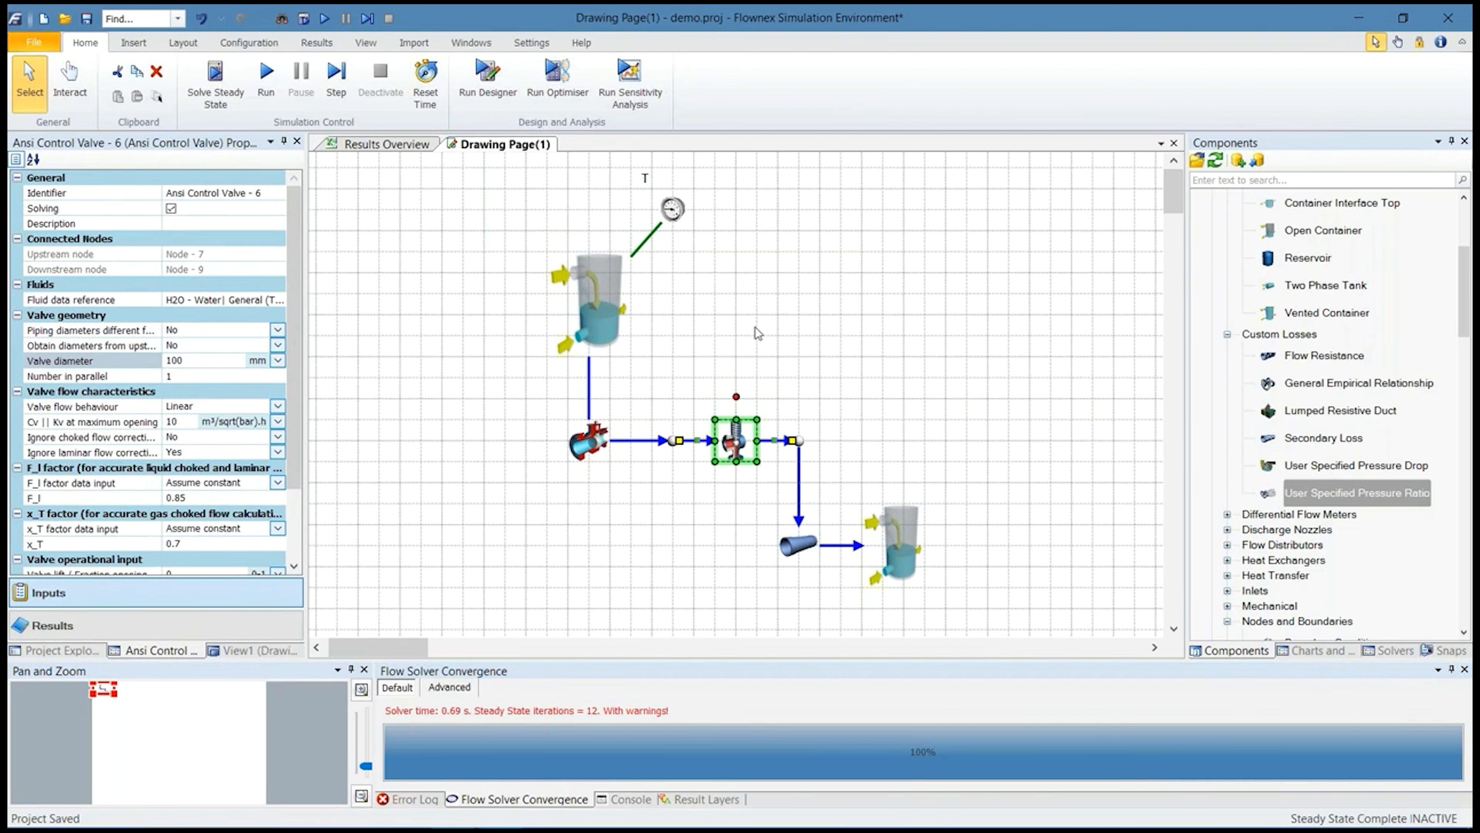
pyautogui.click(771, 336)
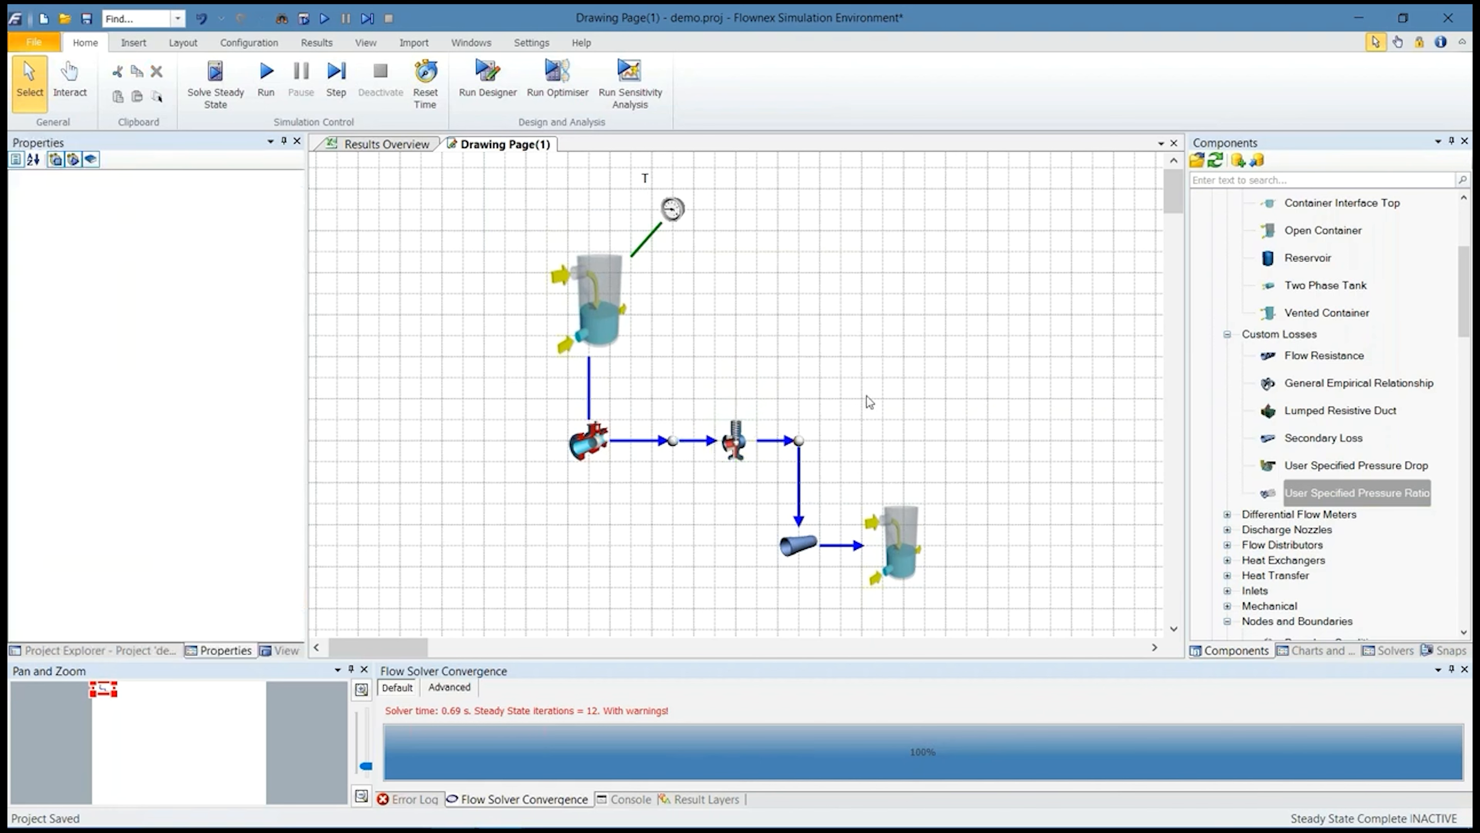
pyautogui.scroll(1, 866, 396)
pyautogui.scroll(-1, 825, 449)
pyautogui.moveTo(398, 646); pyautogui.dragTo(404, 647)
pyautogui.scroll(1, 682, 478)
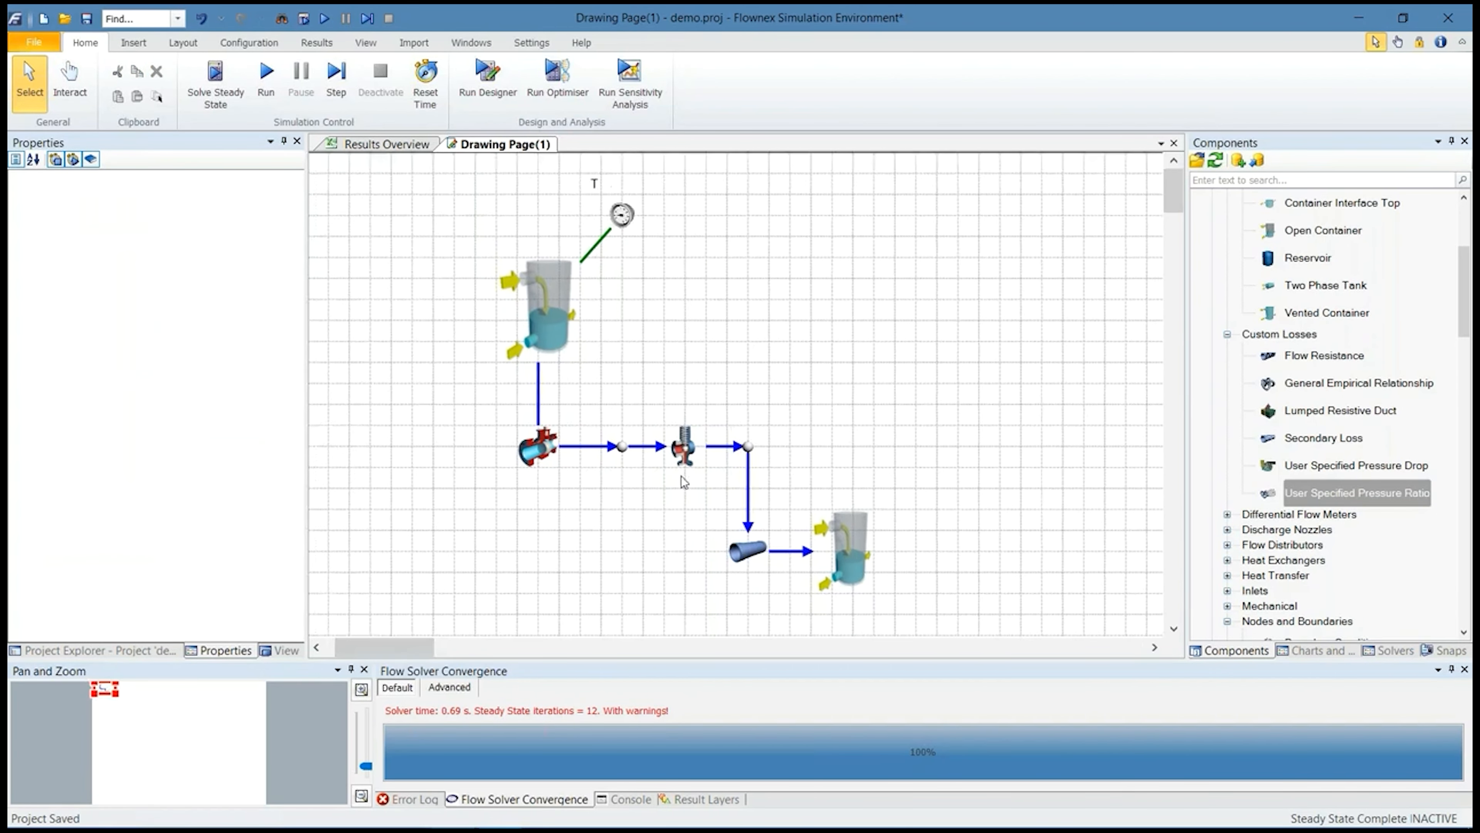
pyautogui.click(684, 455)
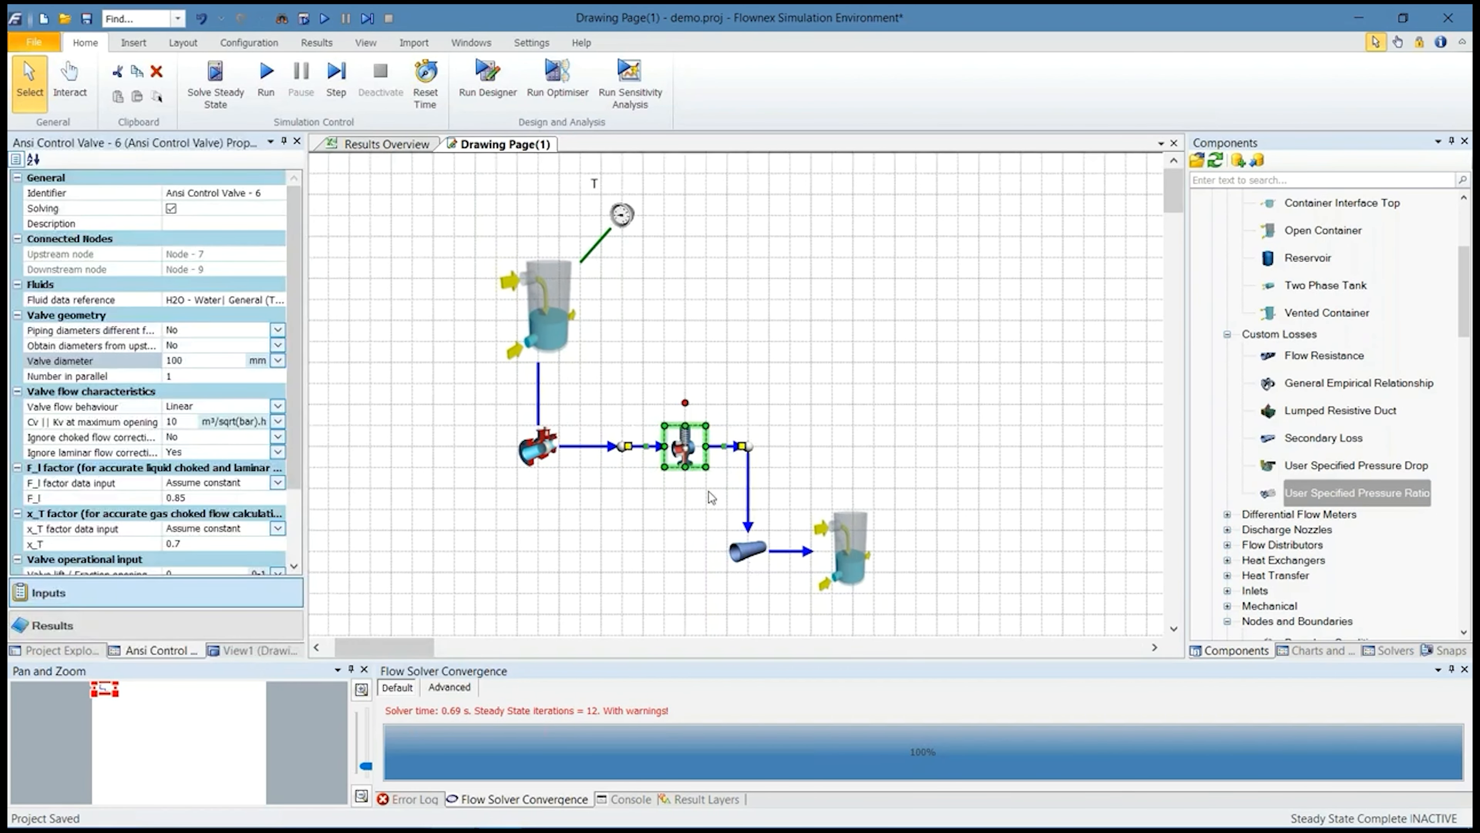
pyautogui.click(722, 427)
pyautogui.click(685, 448)
pyautogui.click(757, 456)
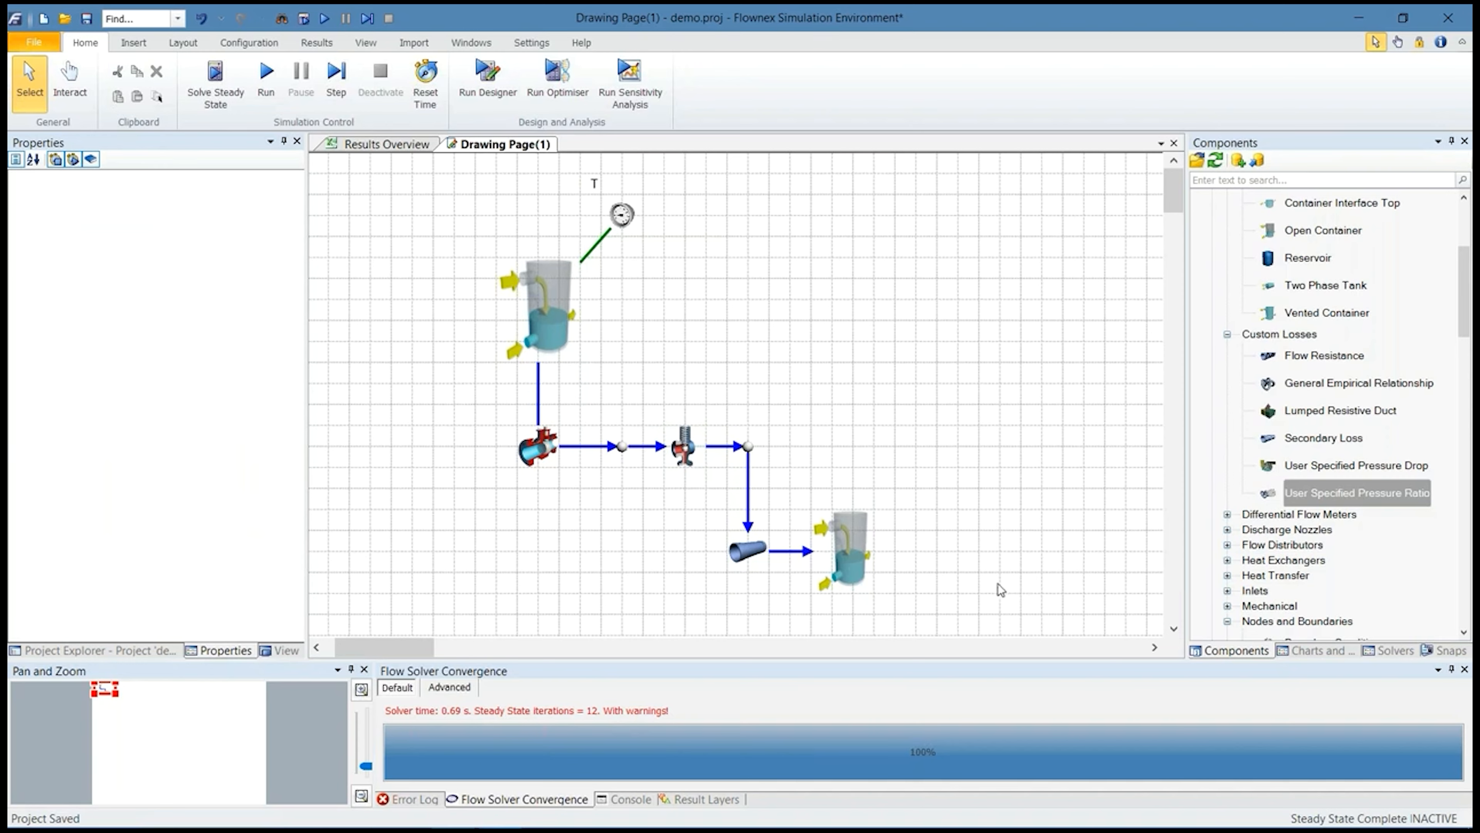
pyautogui.click(687, 457)
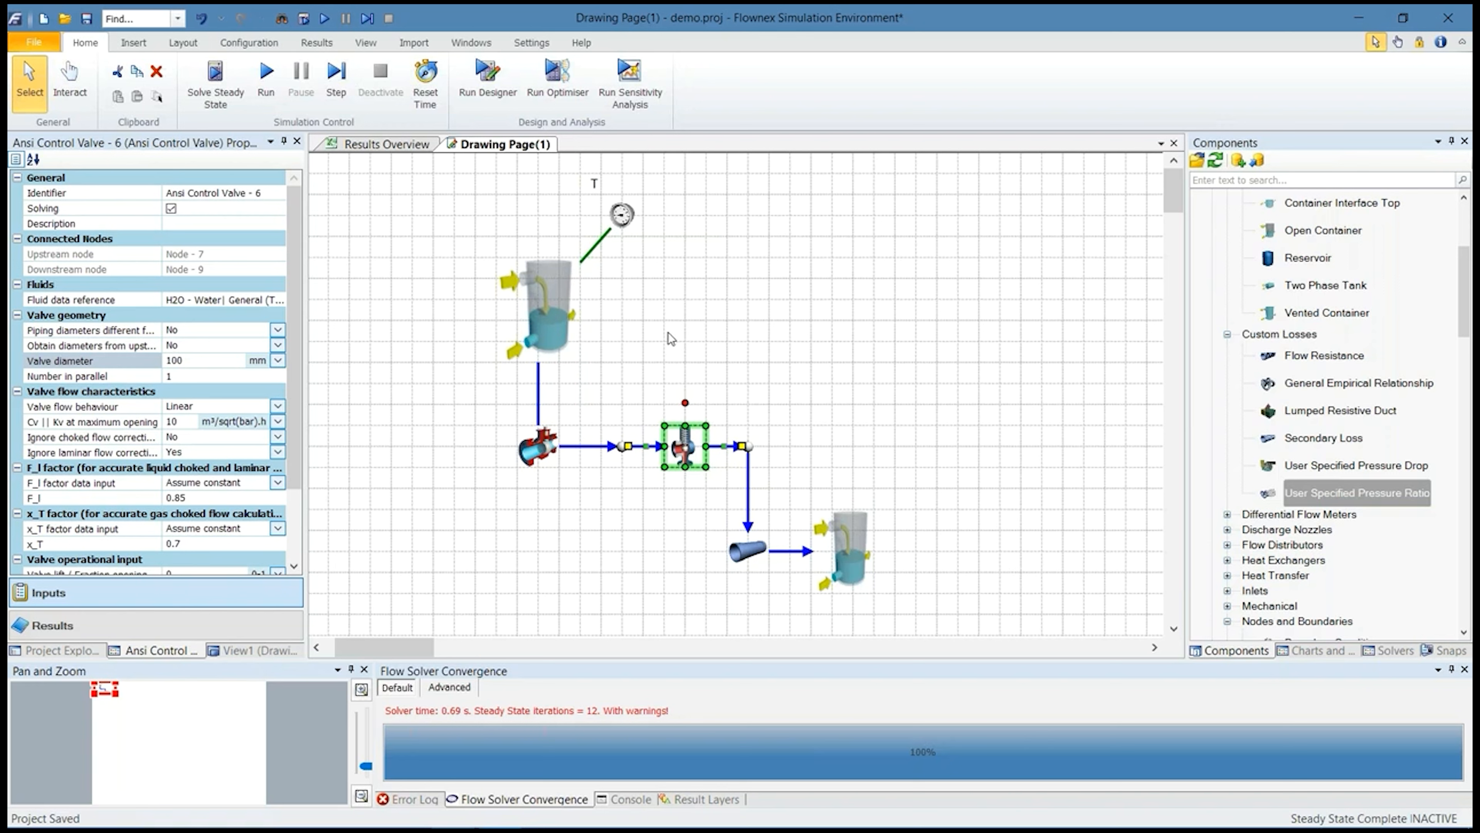
pyautogui.click(947, 489)
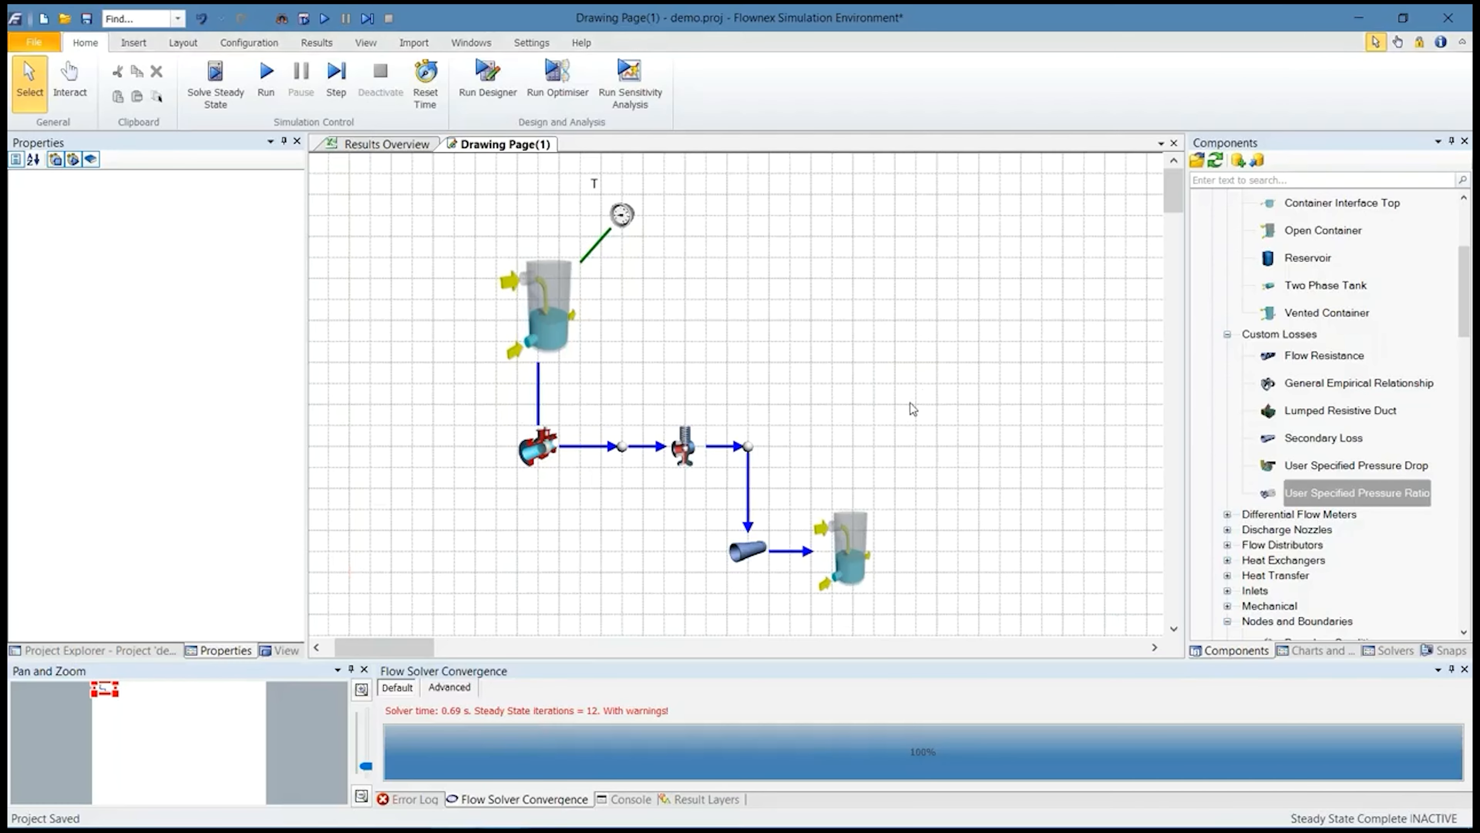
pyautogui.click(693, 447)
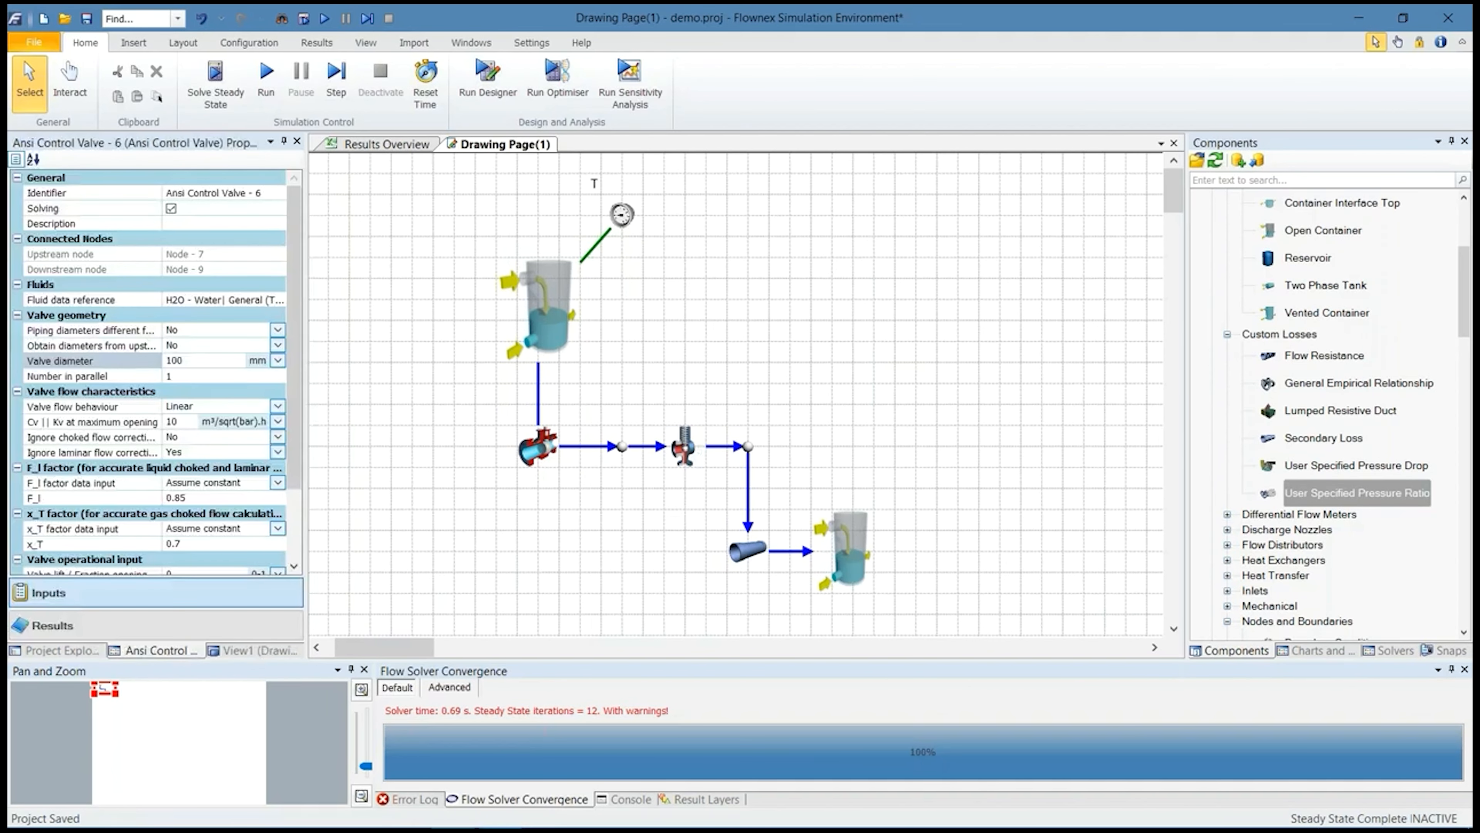
pyautogui.click(674, 435)
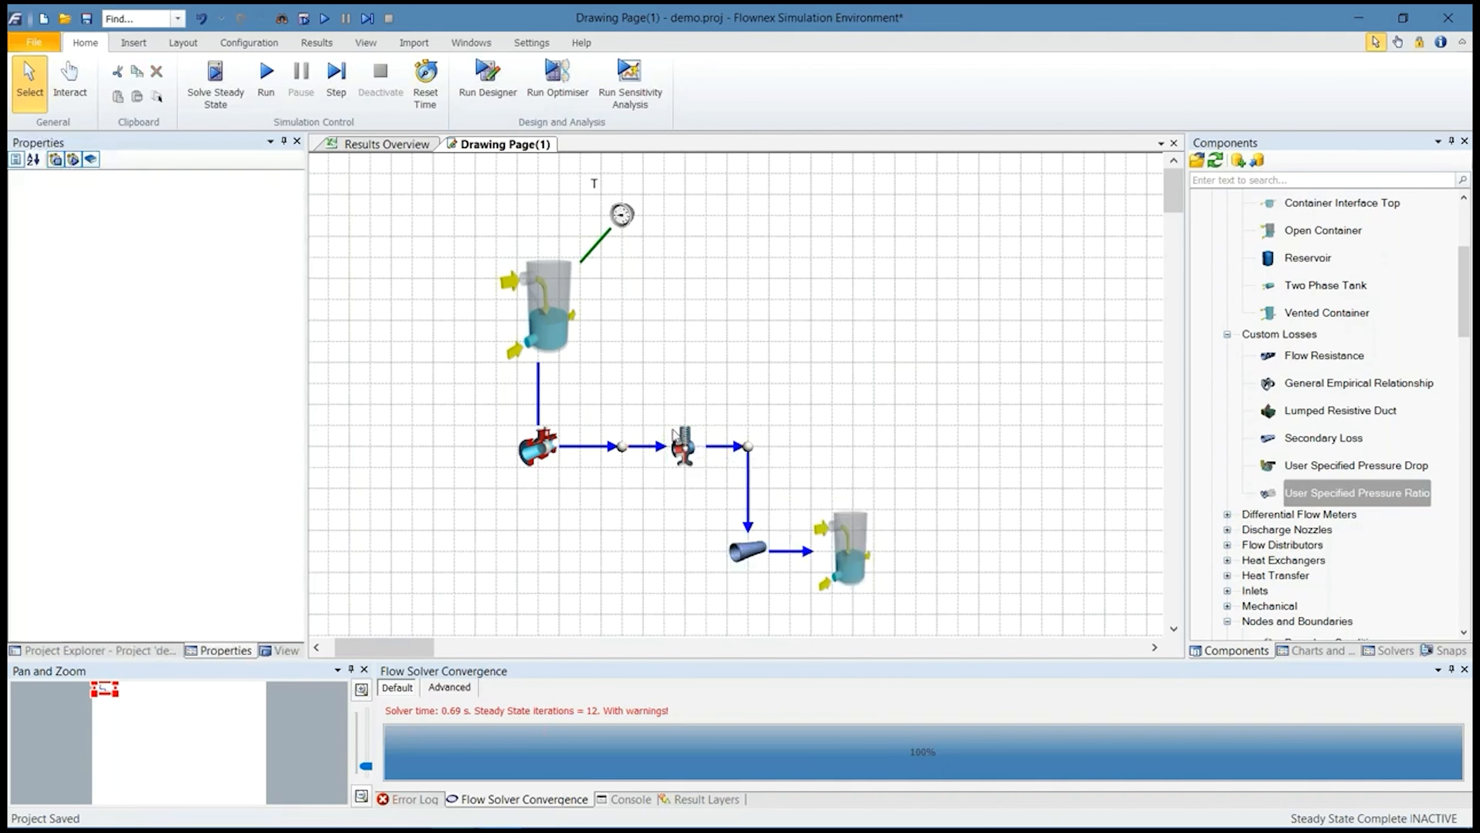
# Examine the control valve's flow element results, checking mass flow, volume flow and maximum velocity
pyautogui.click(685, 446)
pyautogui.click(241, 626)
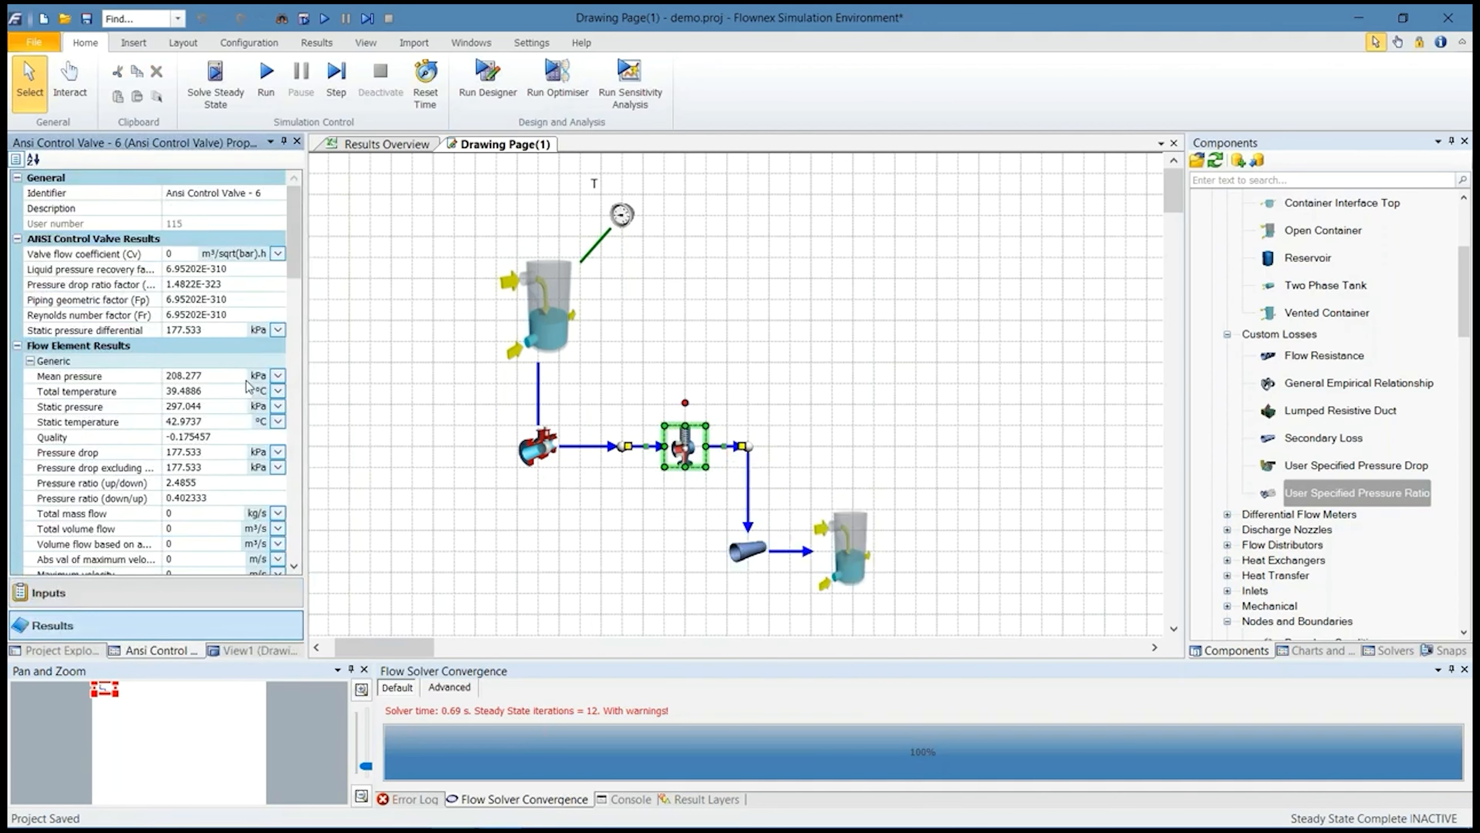
pyautogui.moveTo(296, 254); pyautogui.dragTo(296, 324)
pyautogui.click(121, 242)
pyautogui.scroll(1, 121, 283)
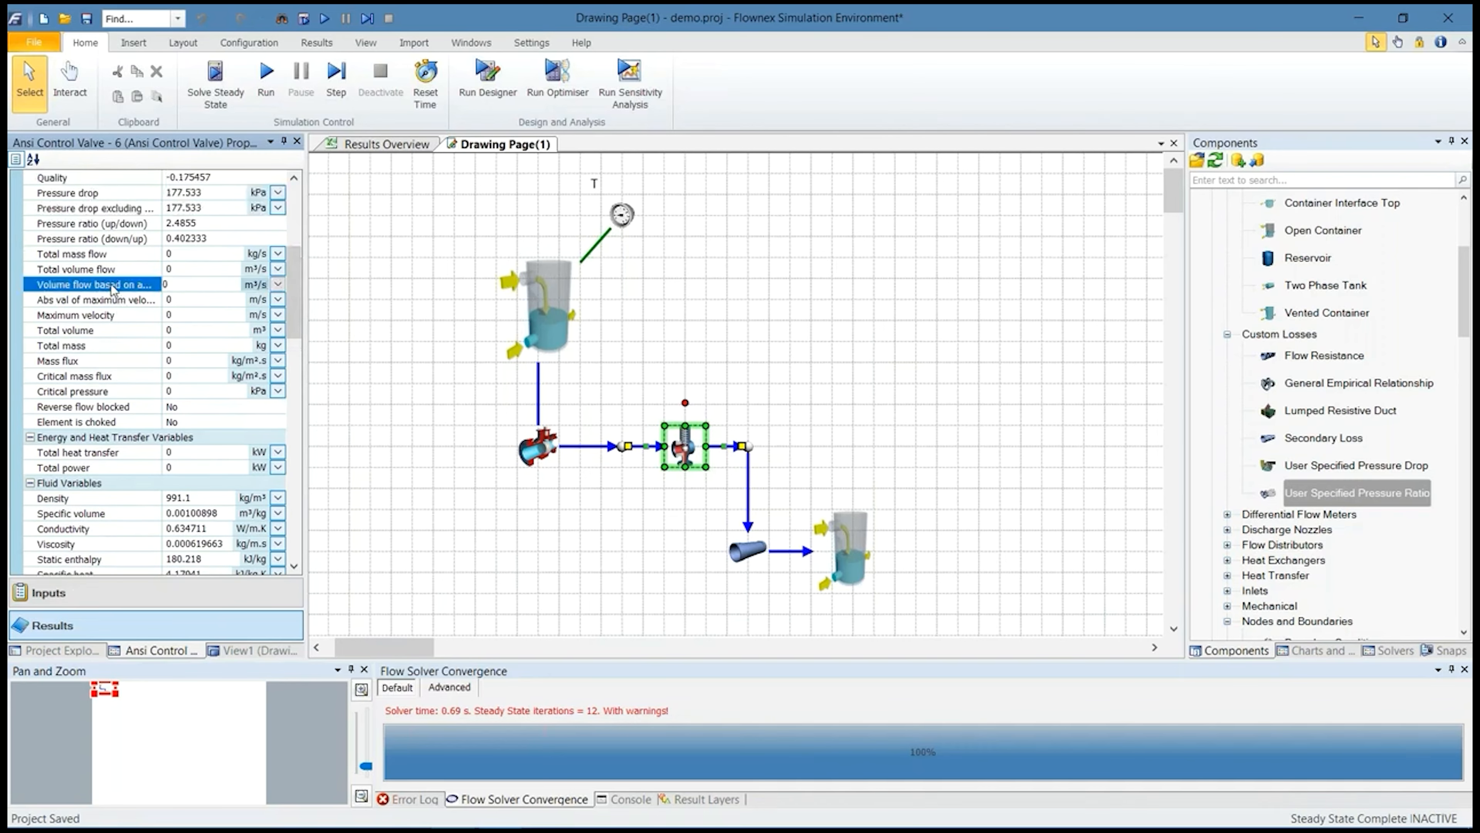
pyautogui.click(121, 270)
pyautogui.click(121, 257)
pyautogui.click(108, 299)
pyautogui.click(108, 315)
pyautogui.click(481, 383)
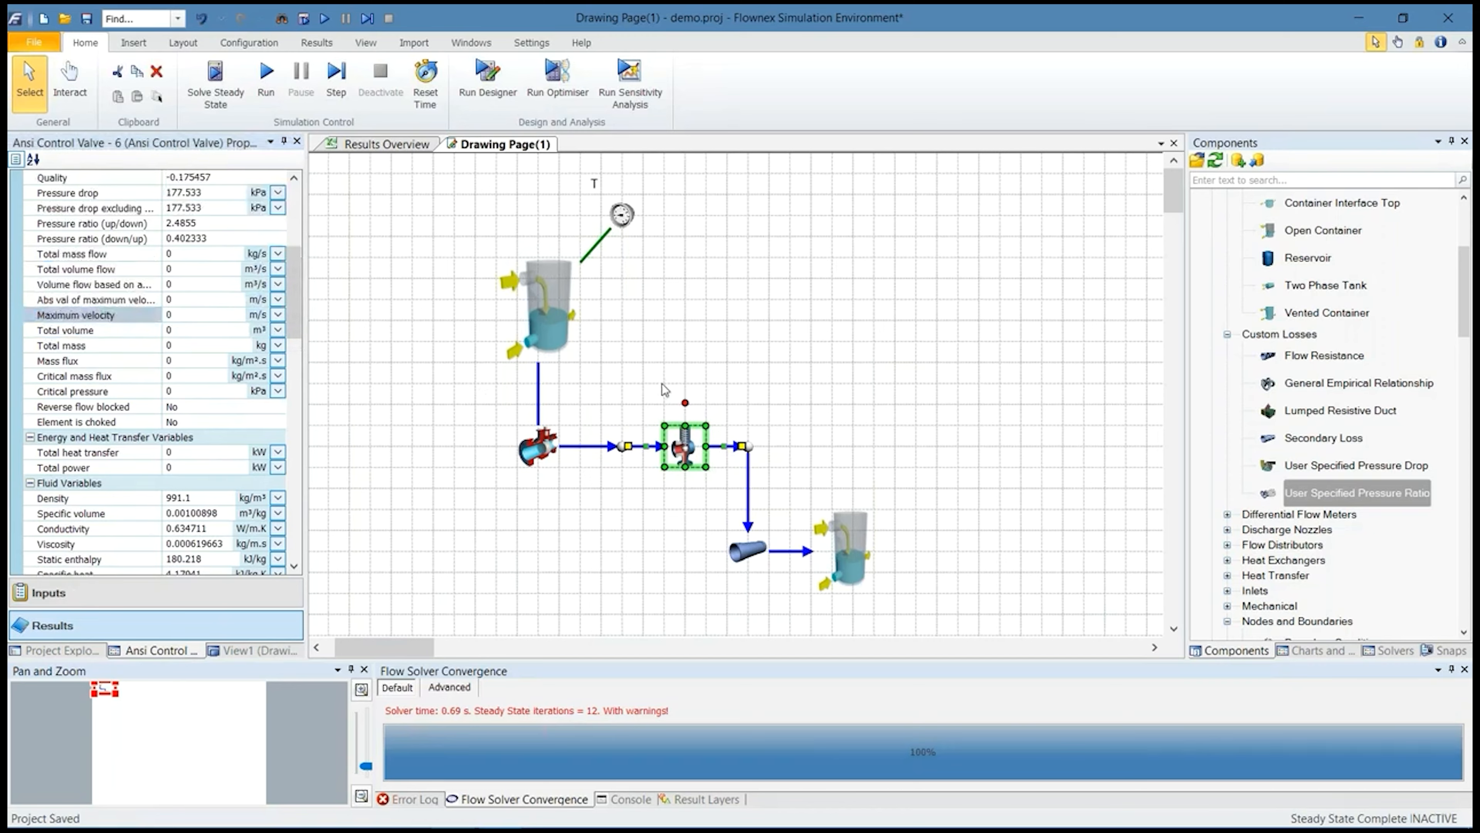
# Set the control valve's lift / fraction opening to 1 and solve the steady state
pyautogui.click(210, 592)
pyautogui.scroll(-2, 146, 408)
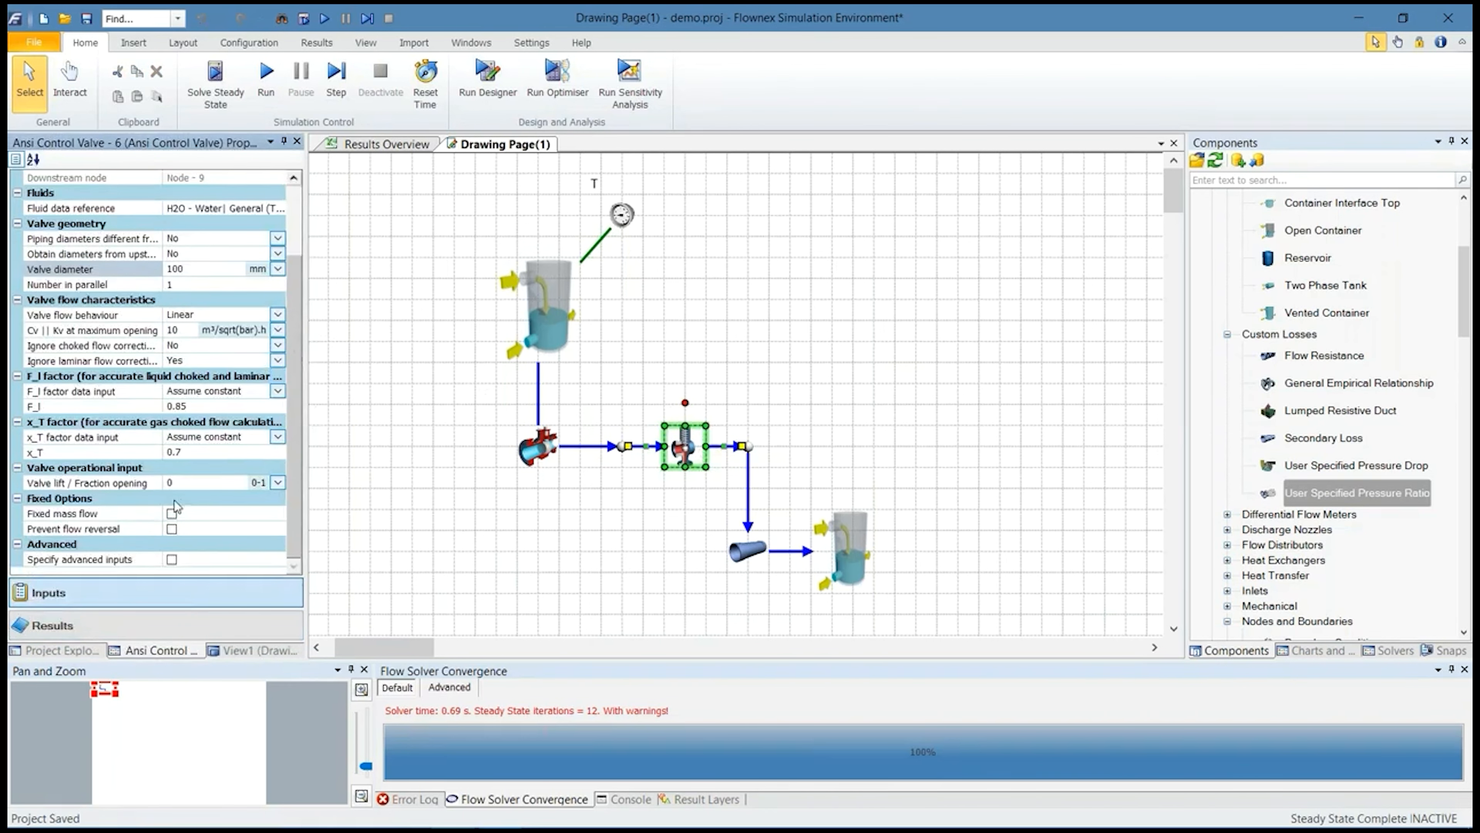
pyautogui.click(126, 482)
pyautogui.write('1')
pyautogui.click(216, 85)
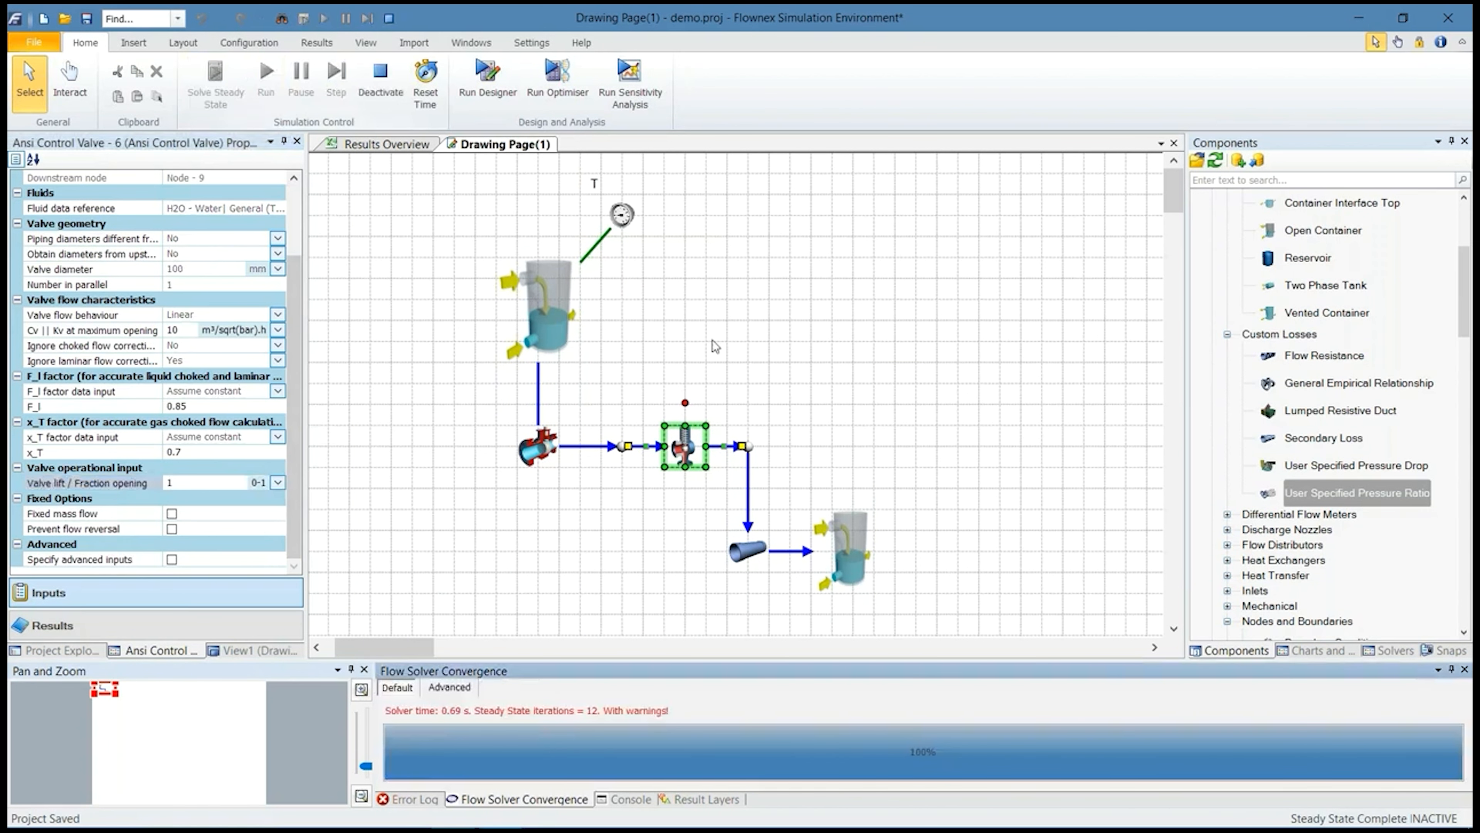
# Examine the control valve's updated flow element results for the new opening
pyautogui.click(714, 345)
pyautogui.click(685, 459)
pyautogui.click(53, 625)
pyautogui.click(129, 347)
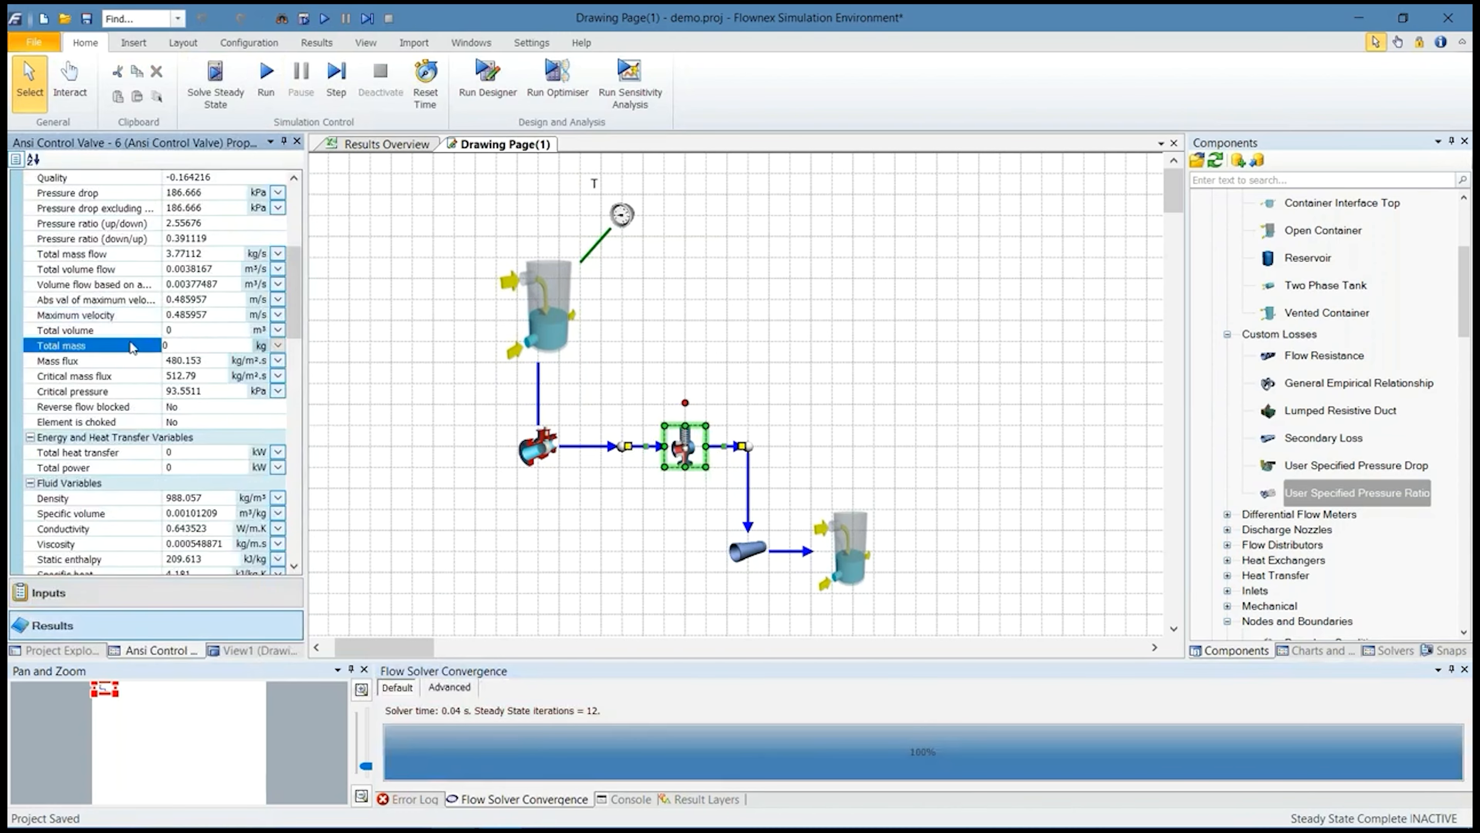
pyautogui.scroll(1, 129, 351)
pyautogui.scroll(1, 123, 350)
# Change the control valve's total volume flow unit to m³/h and place that result as a readout above the valve on the drawing page
pyautogui.click(120, 360)
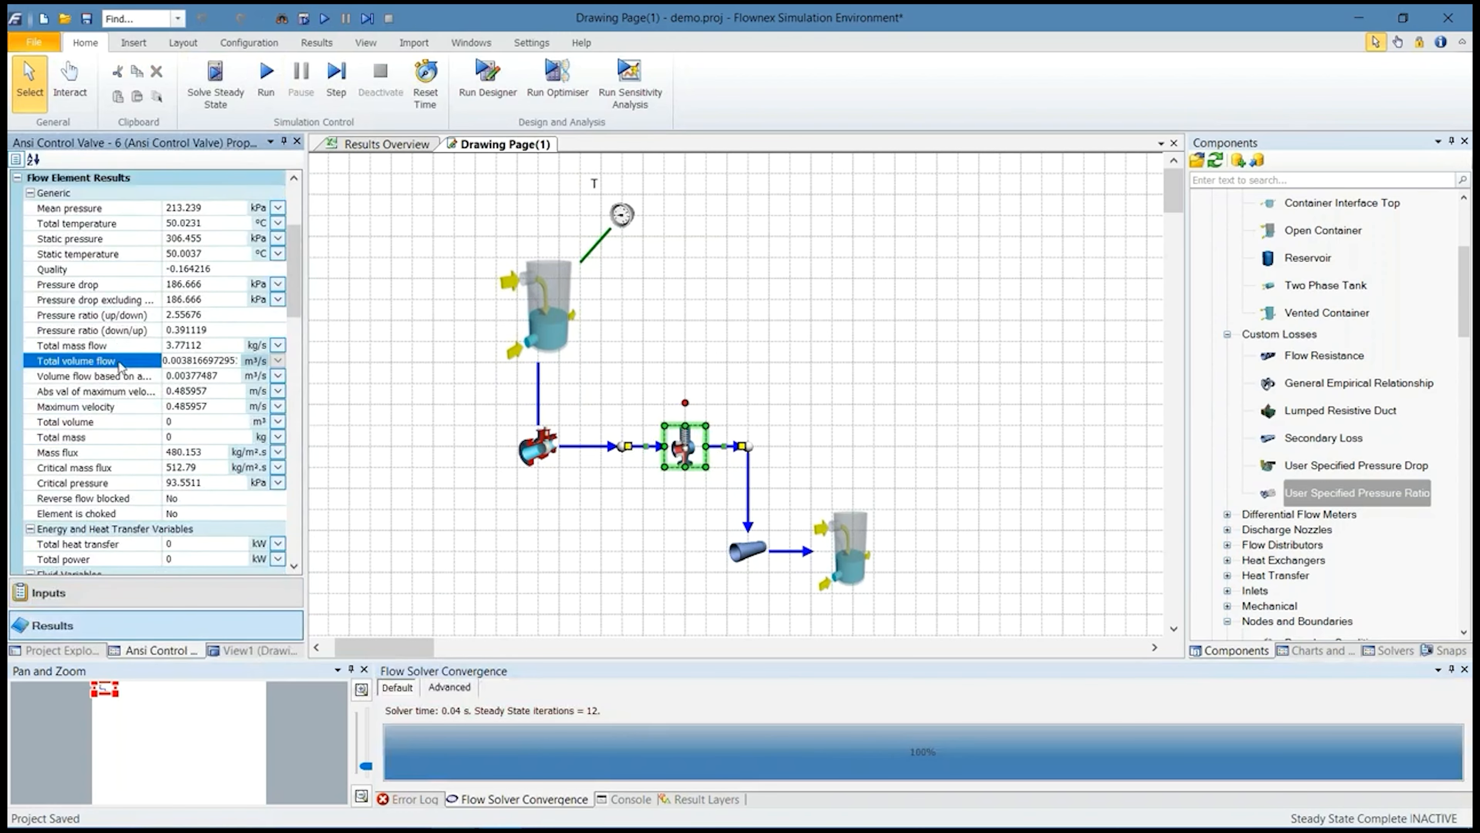
pyautogui.click(279, 360)
pyautogui.click(199, 390)
pyautogui.moveTo(138, 364); pyautogui.dragTo(693, 371)
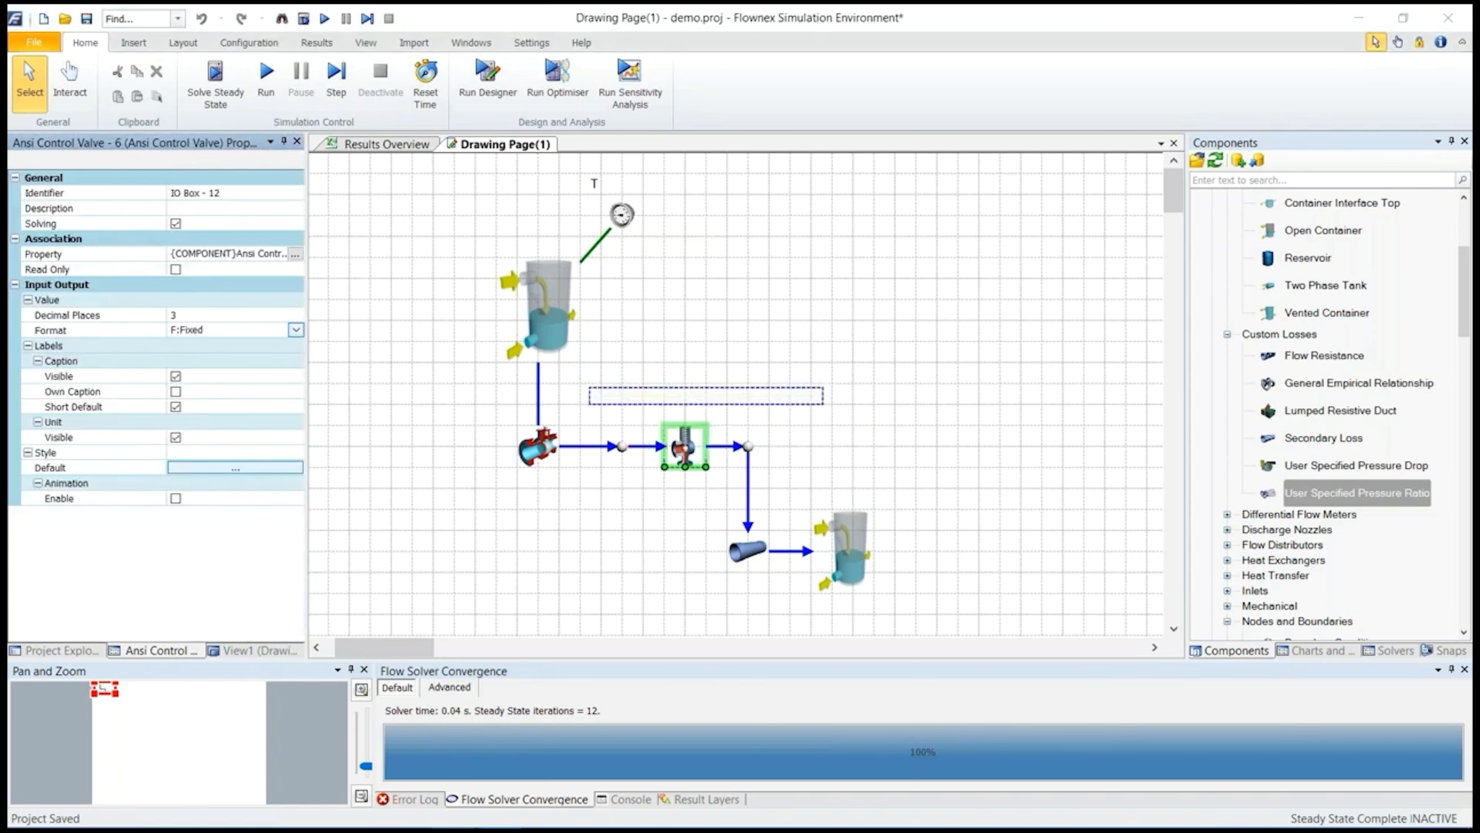
pyautogui.click(850, 359)
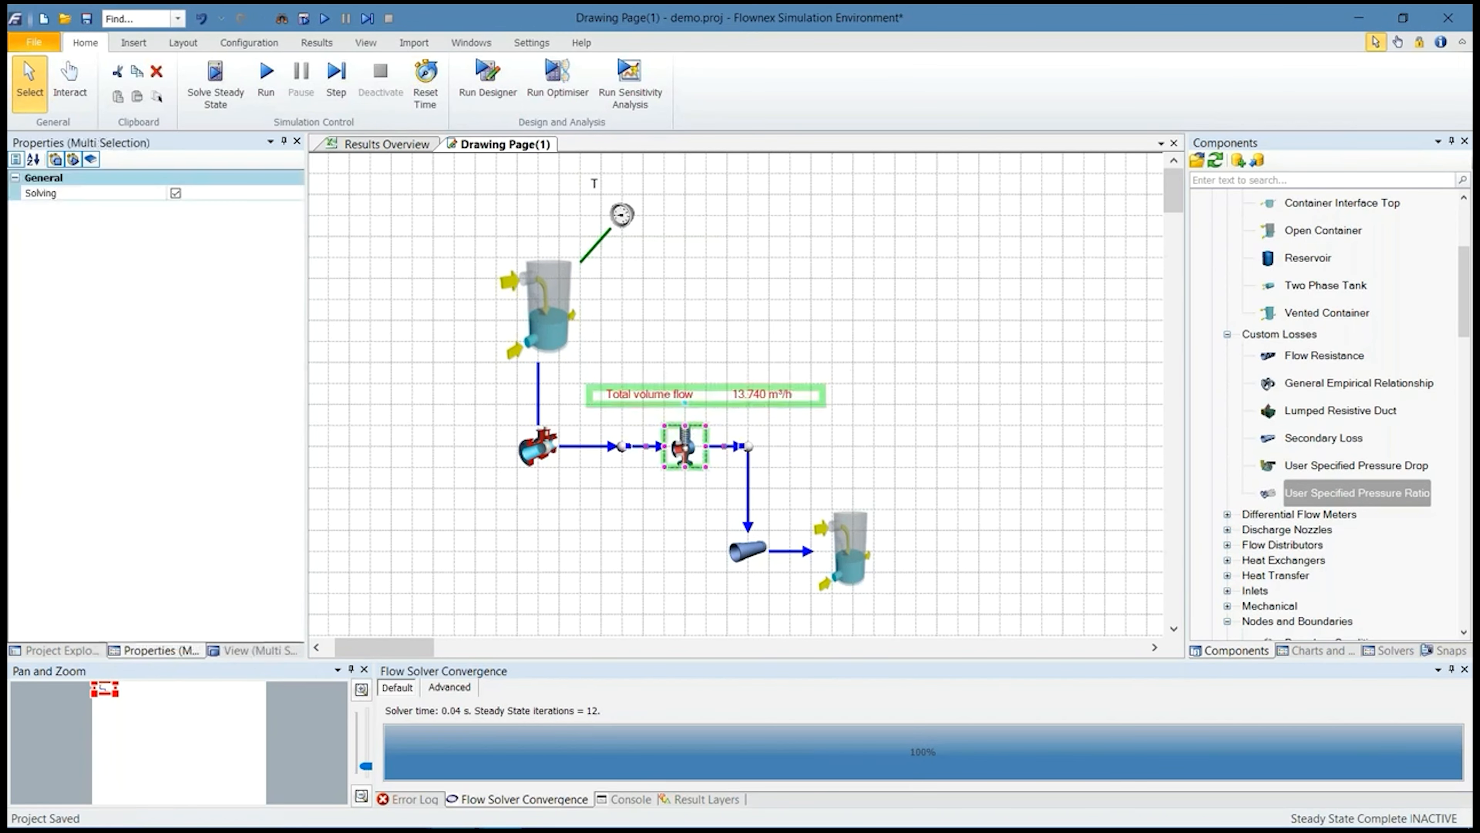
pyautogui.click(787, 396)
pyautogui.click(843, 434)
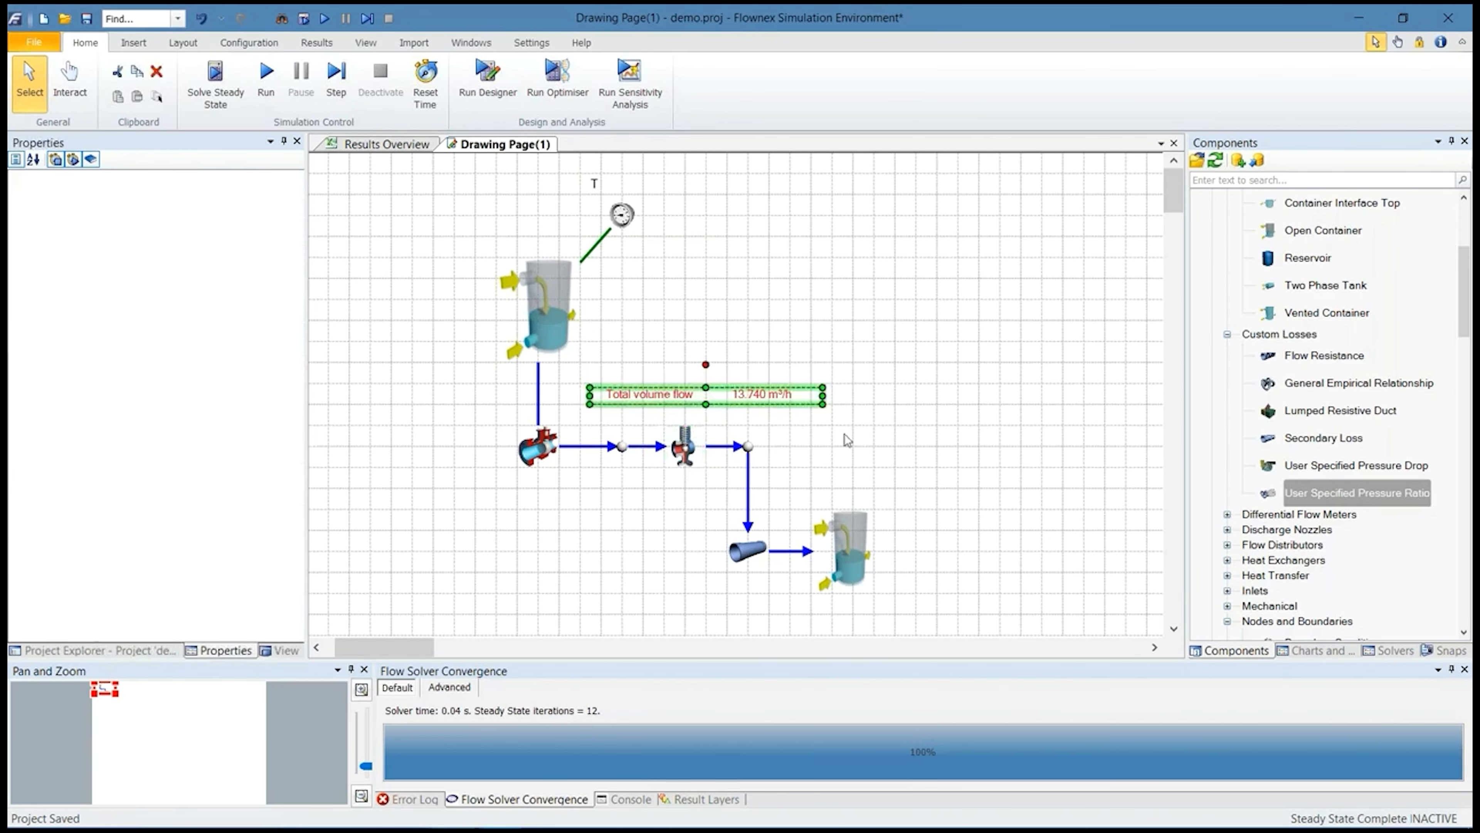
# Set the control valve's Cv || Kv at maximum opening to 5 and solve the steady state
pyautogui.click(683, 448)
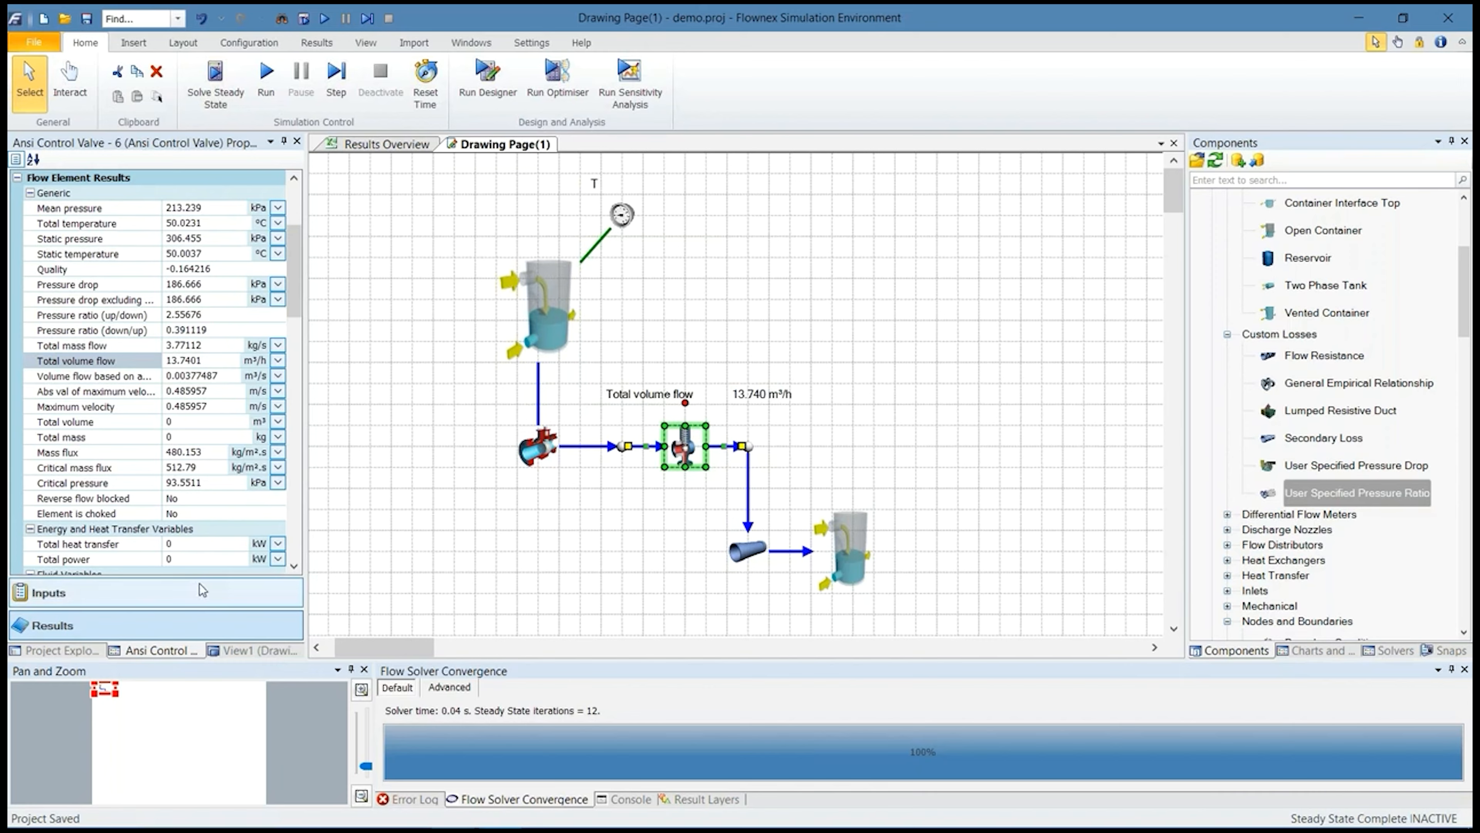
pyautogui.click(232, 604)
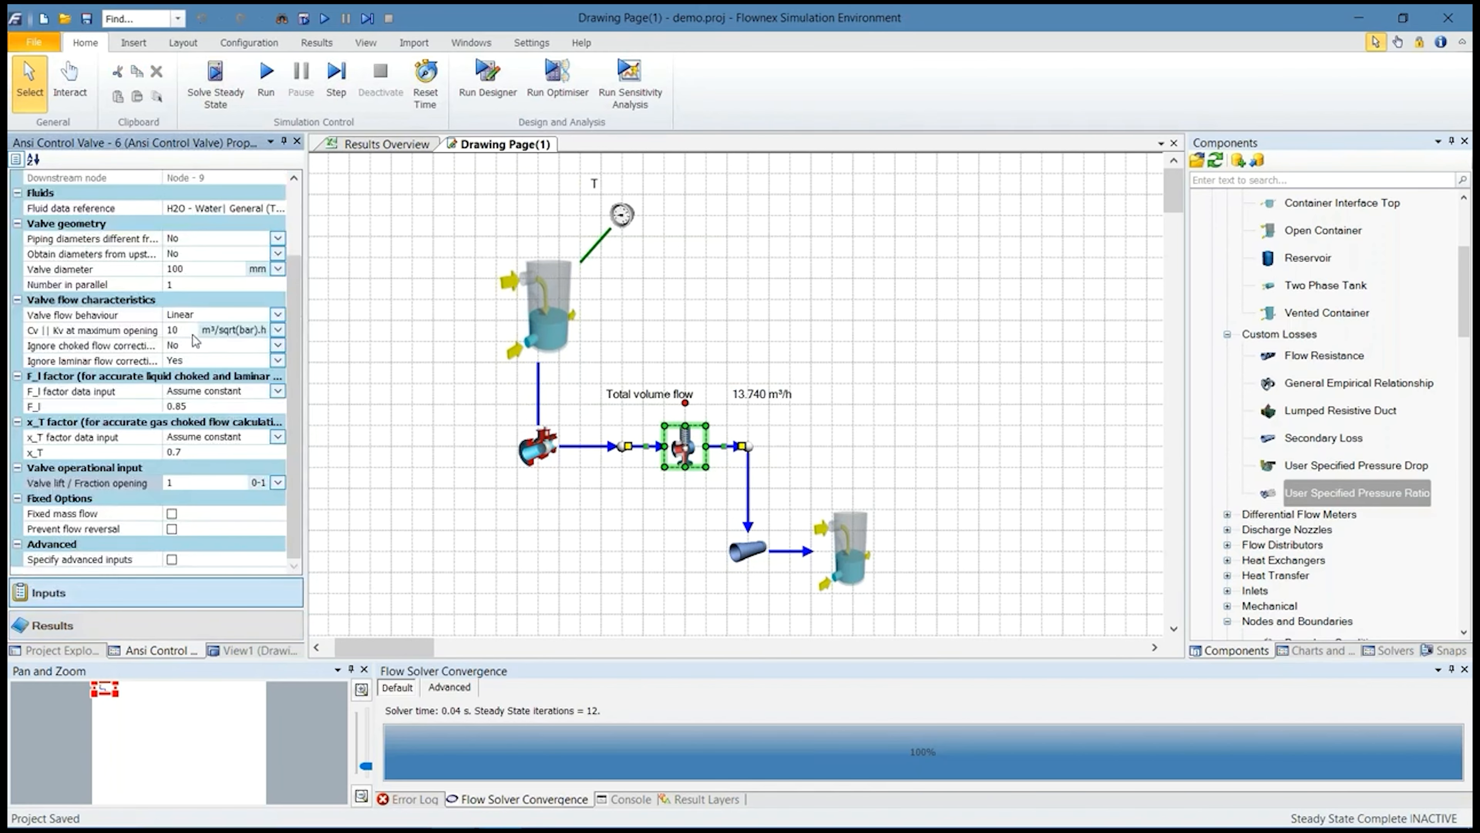
pyautogui.click(180, 330)
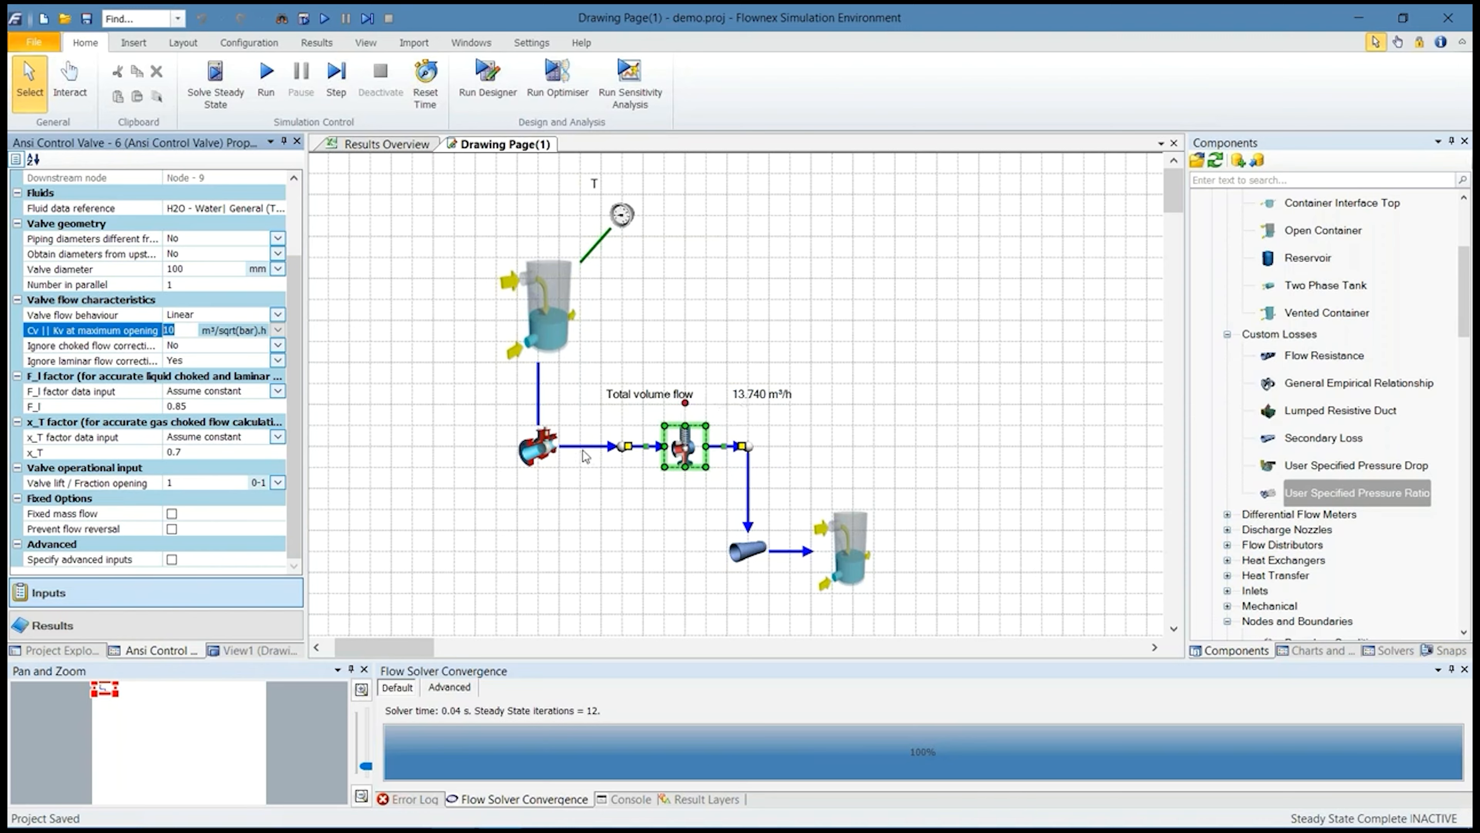
pyautogui.write('5')
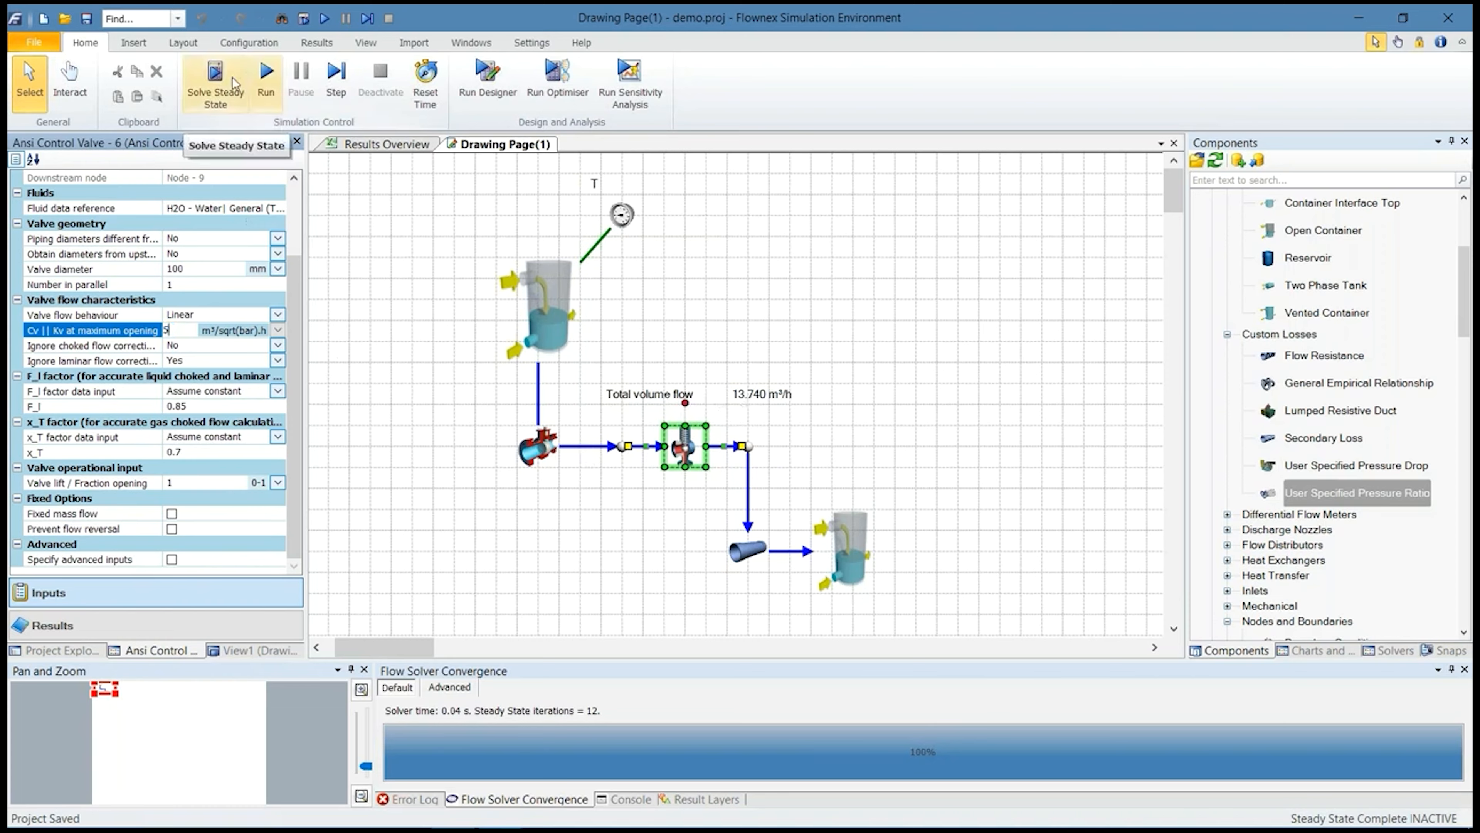
pyautogui.click(215, 82)
pyautogui.click(857, 397)
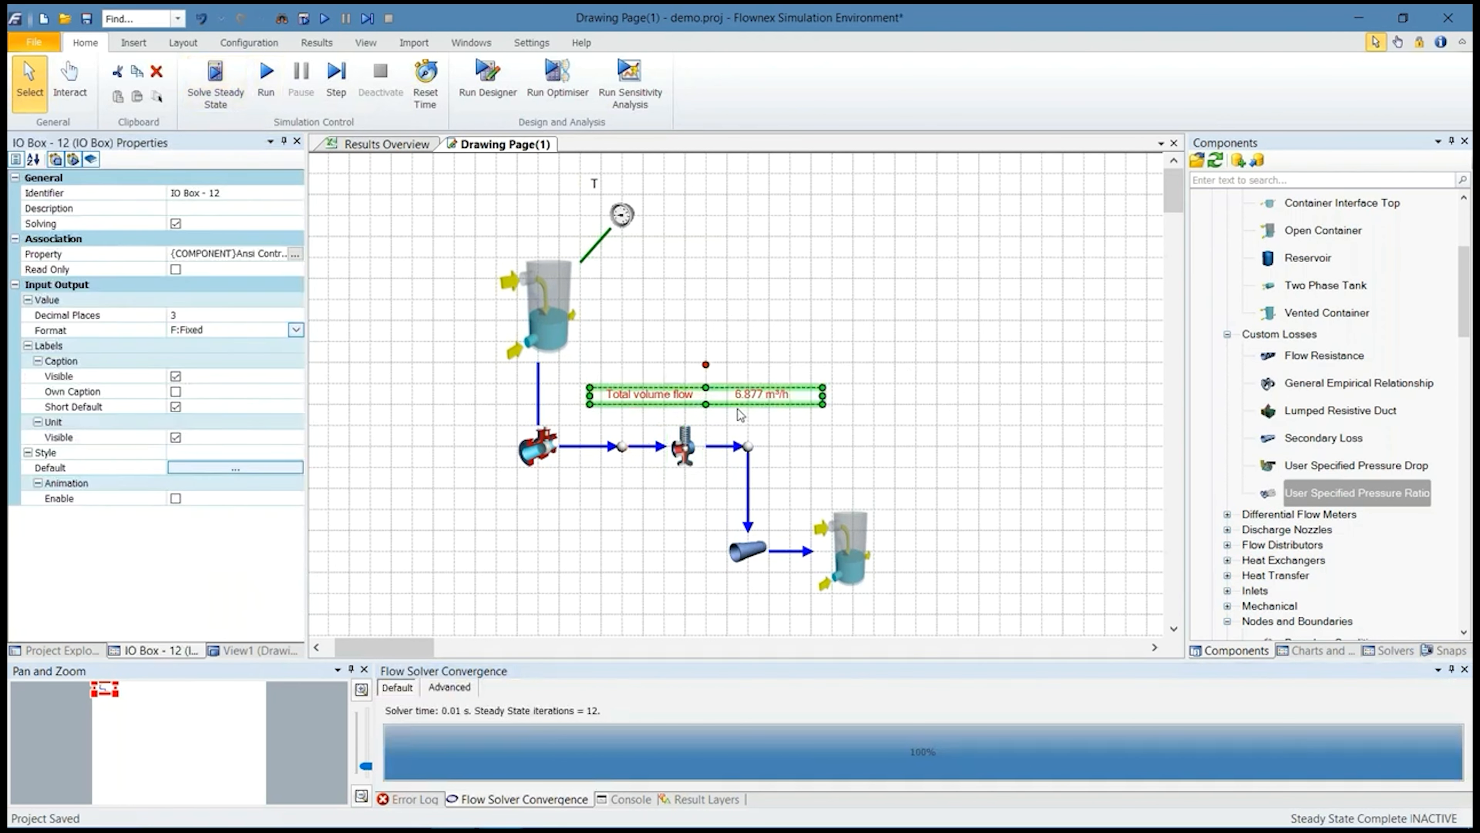
pyautogui.click(825, 437)
# Open the Designer configuration setup with the control valve selected and rename the configuration to CV Valve
pyautogui.click(704, 457)
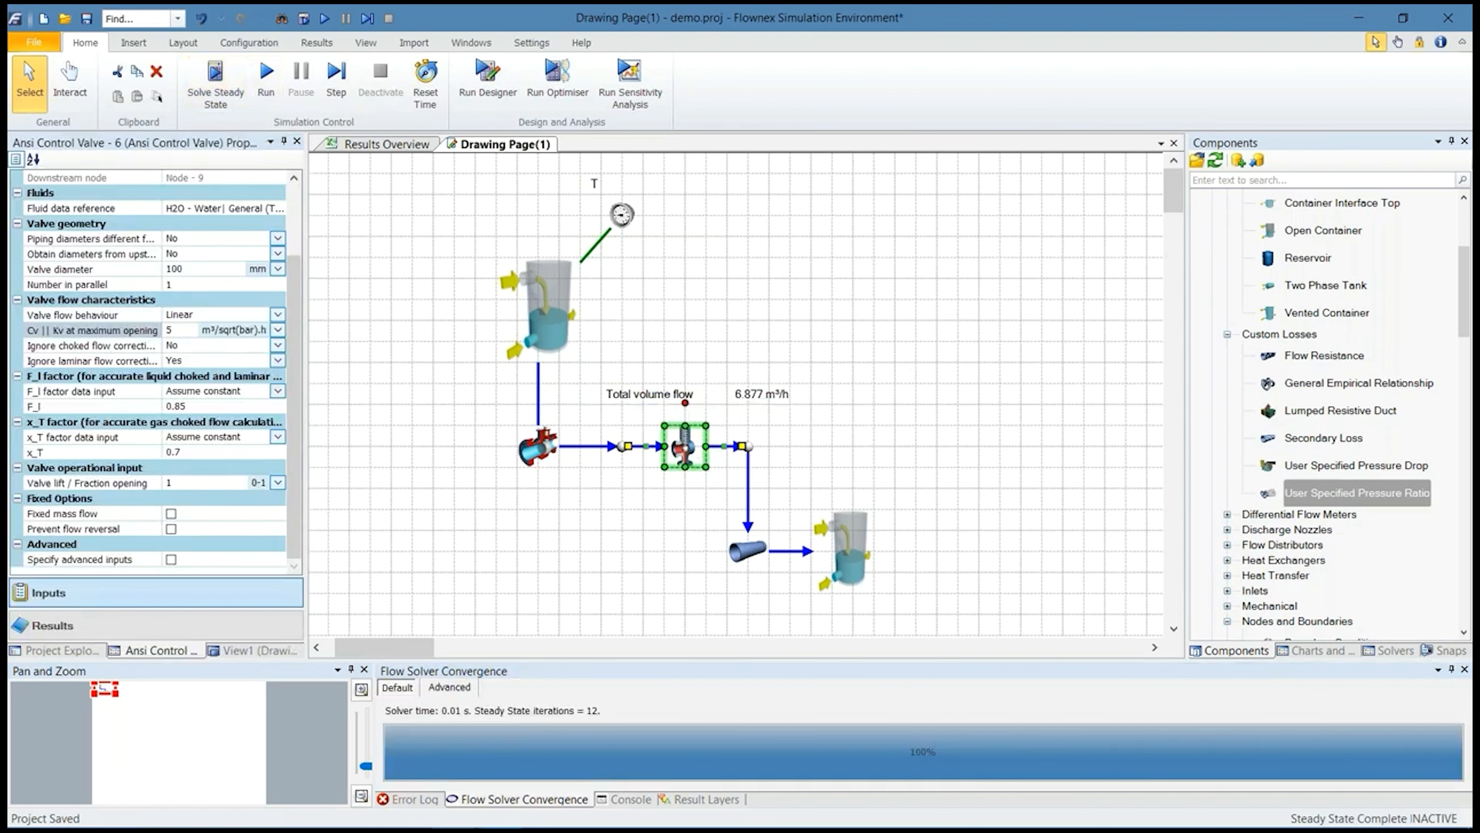
pyautogui.moveTo(694, 457)
pyautogui.click(248, 43)
pyautogui.click(539, 86)
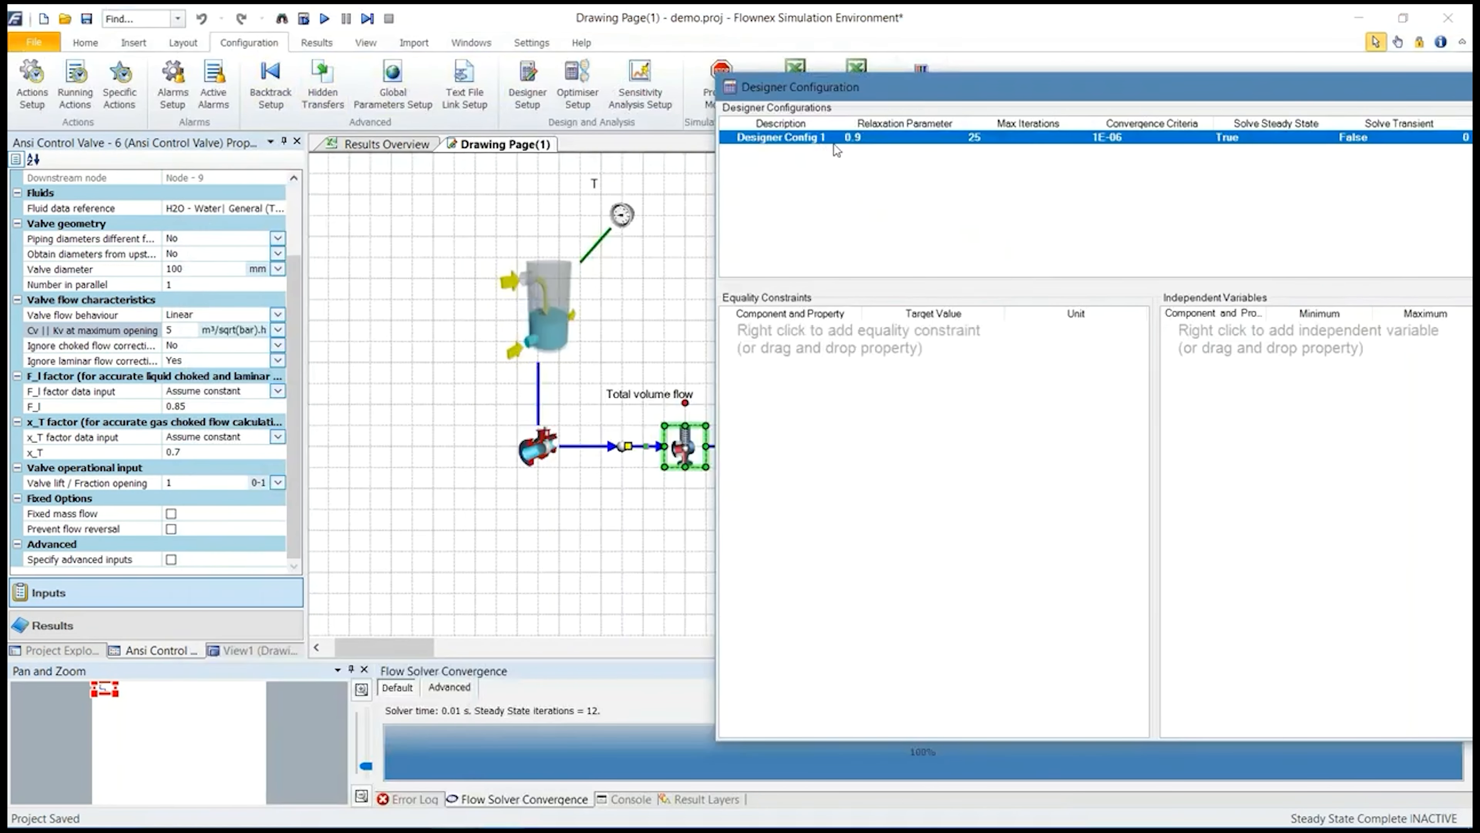
pyautogui.doubleClick(834, 143)
pyautogui.write('CV Va')
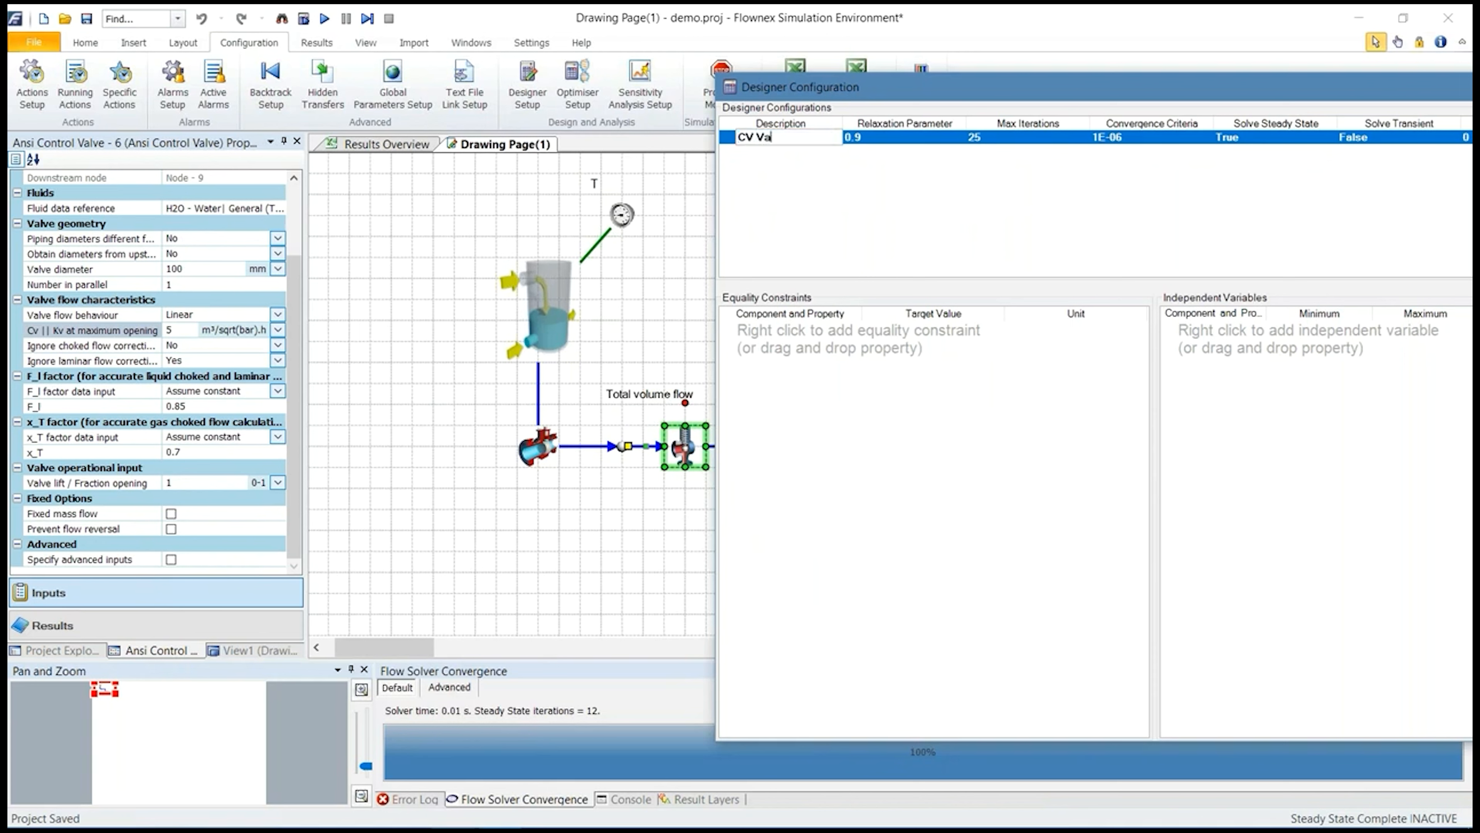
pyautogui.write('lve')
pyautogui.press('Return')
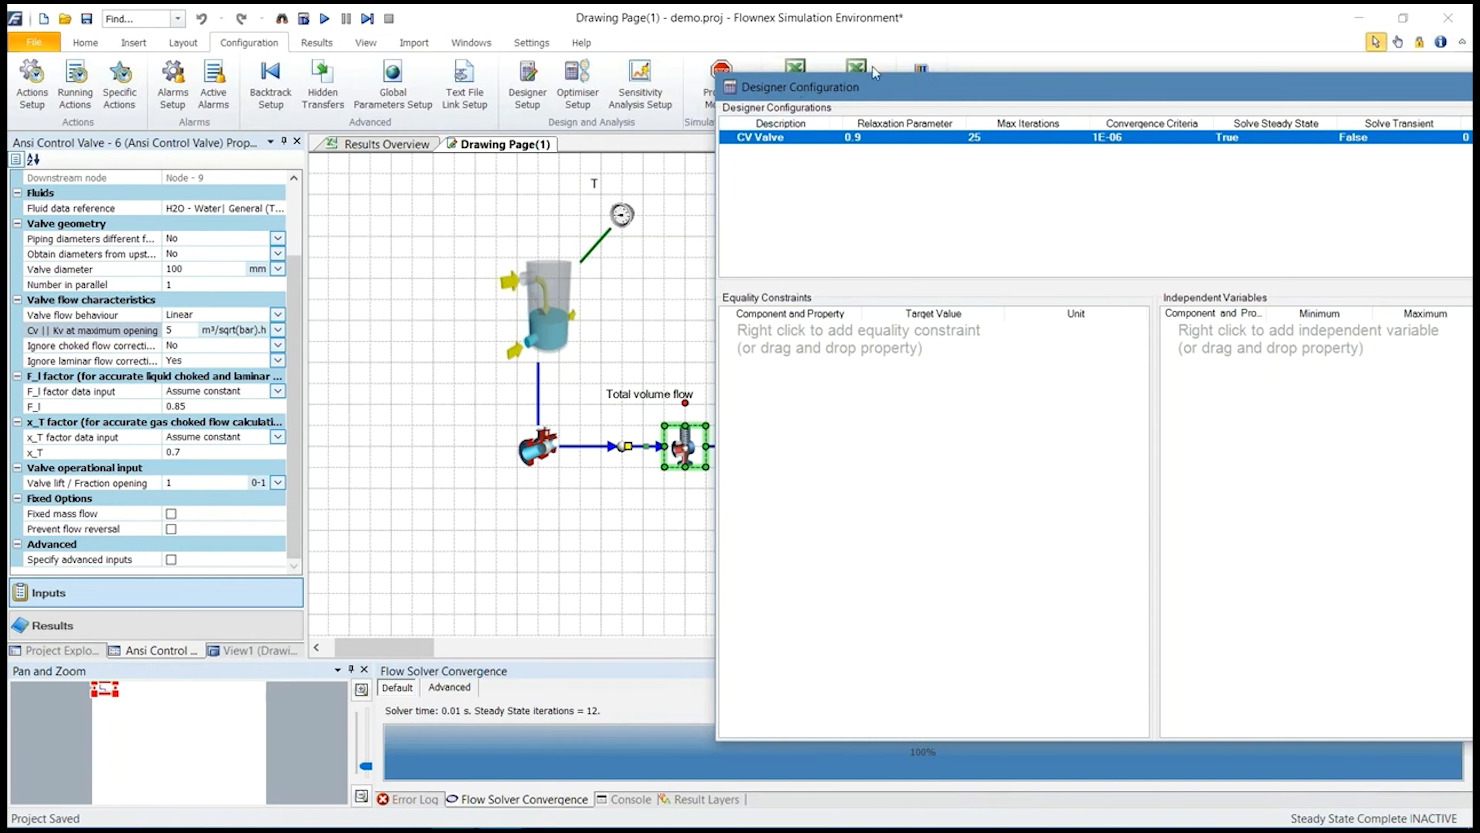
# Add the control valve's Cv || Kv at maximum opening as an independent variable with minimum 5 and maximum 10
pyautogui.moveTo(872, 66); pyautogui.dragTo(1012, 72)
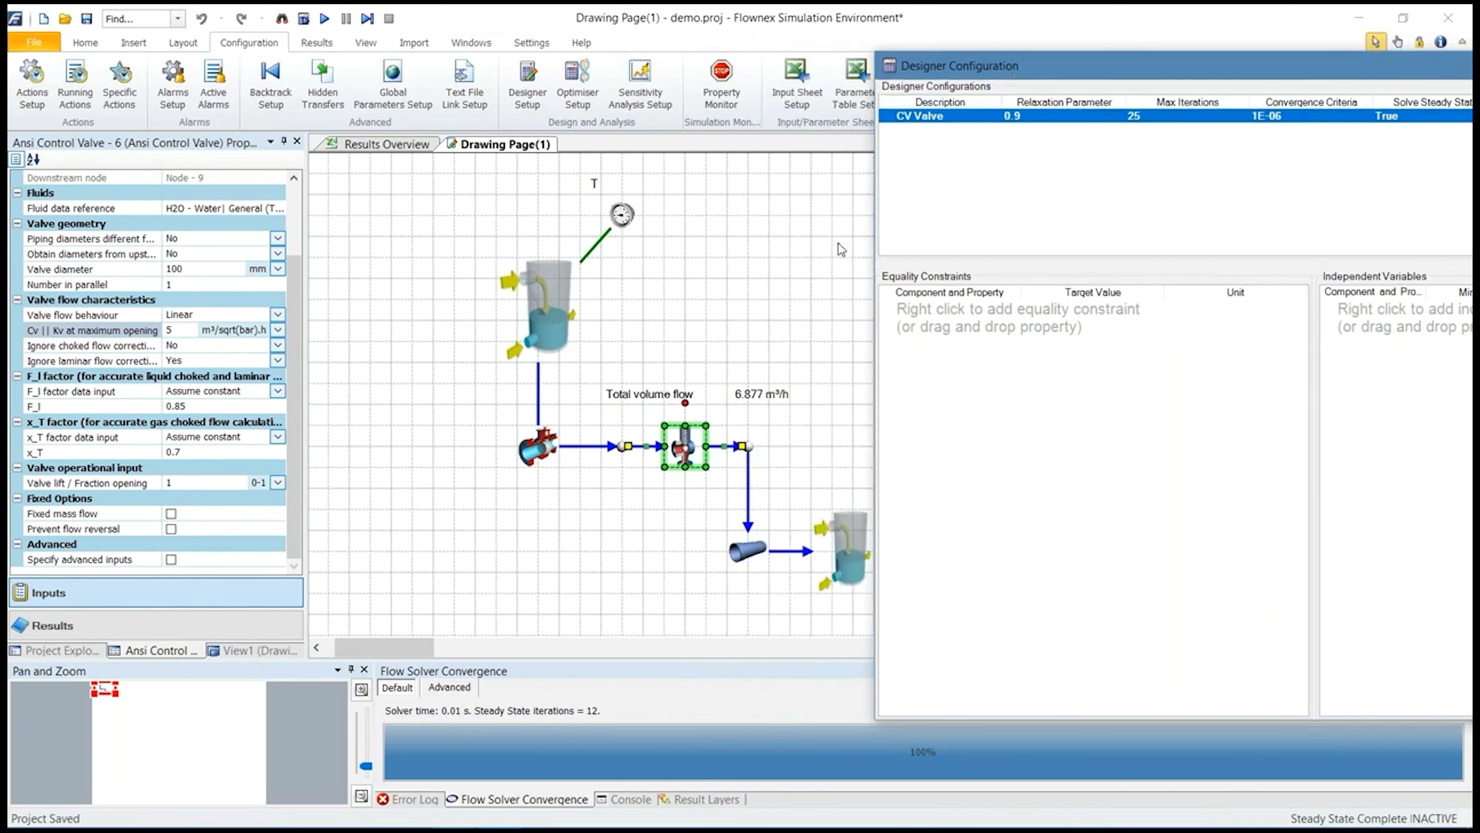
pyautogui.click(111, 333)
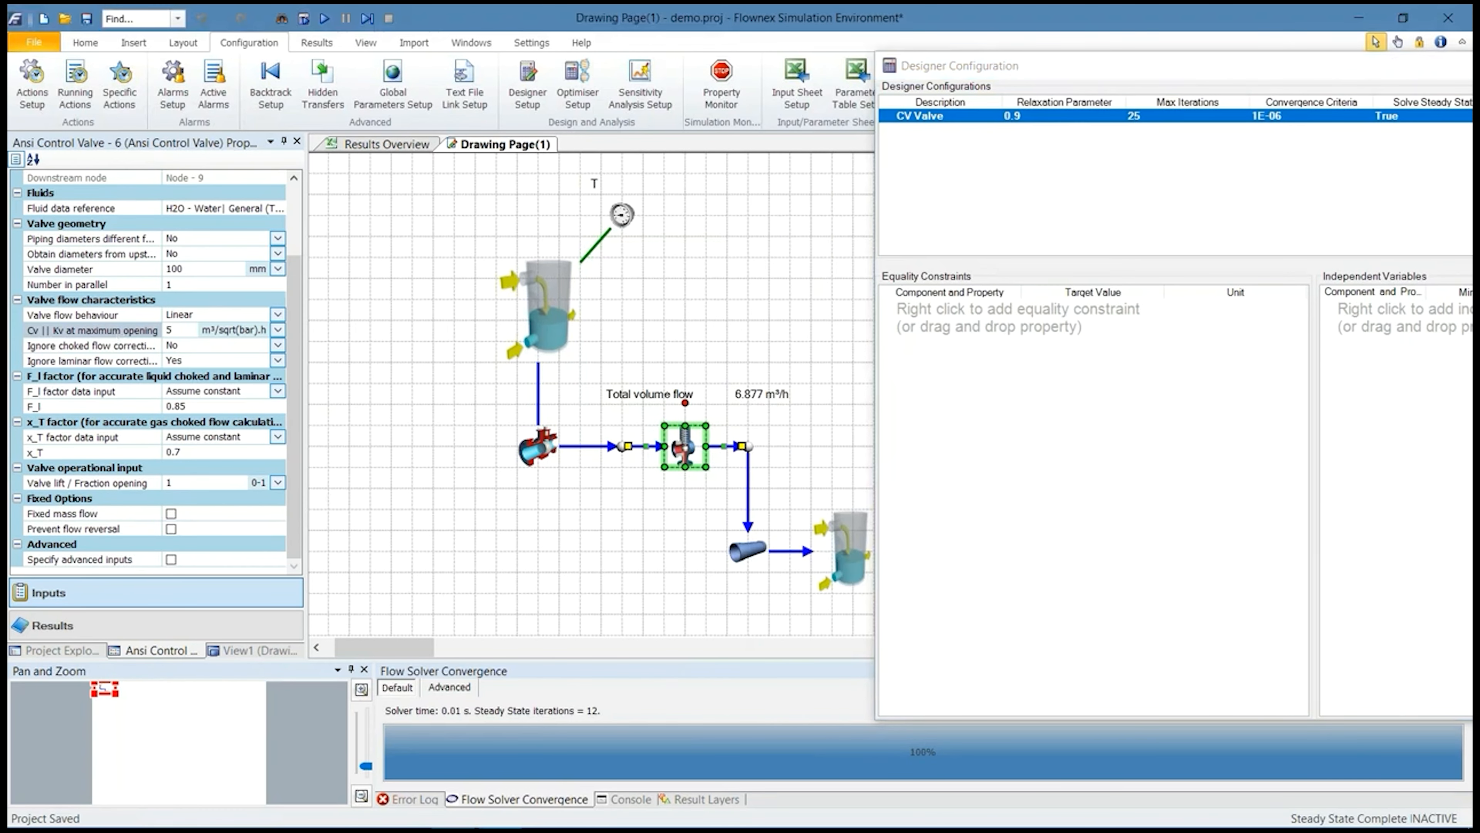
pyautogui.moveTo(112, 333); pyautogui.dragTo(1370, 350)
pyautogui.moveTo(1243, 69); pyautogui.dragTo(814, 130)
pyautogui.click(1035, 367)
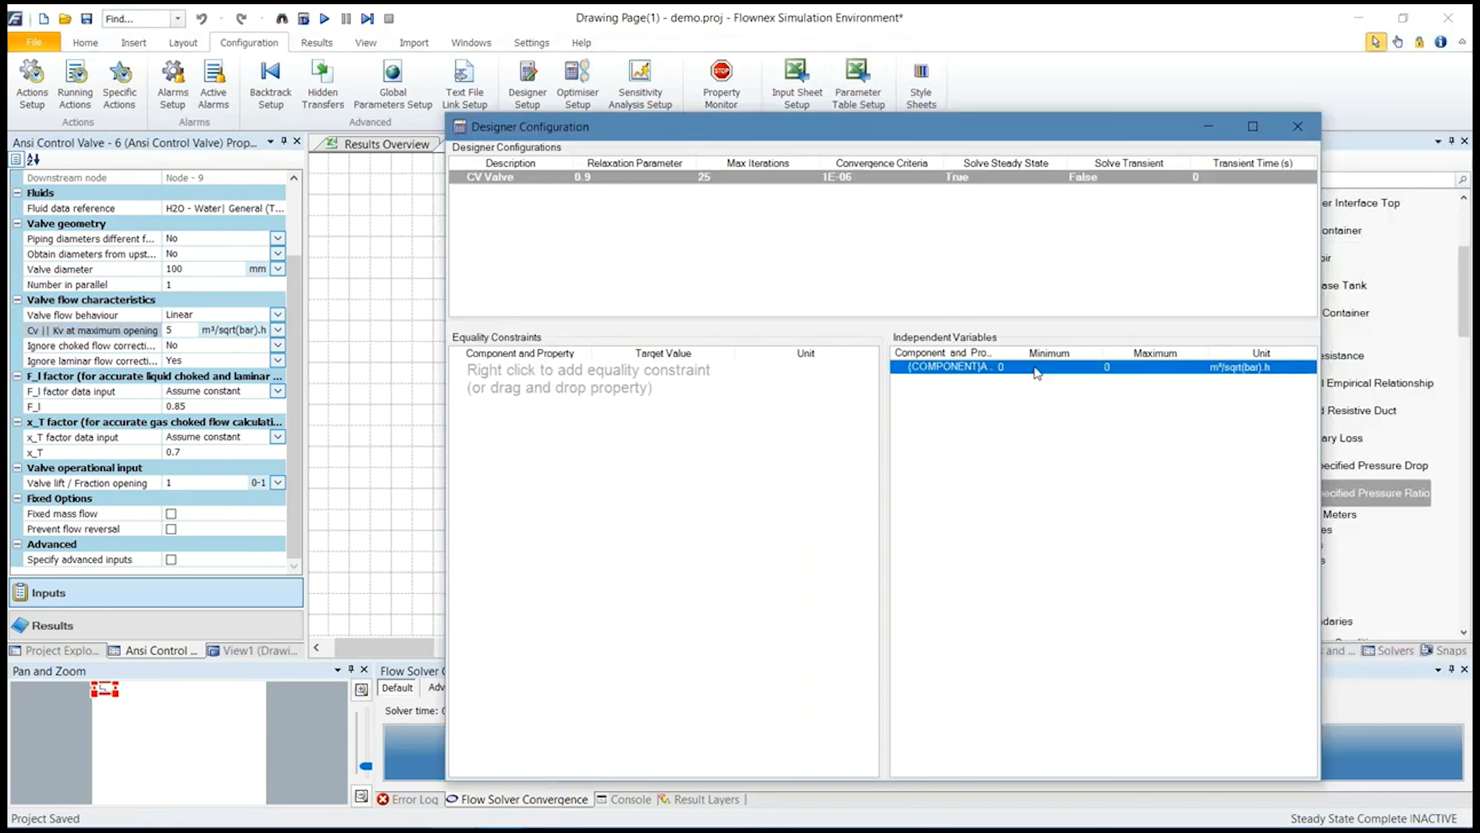
pyautogui.click(1045, 374)
pyautogui.write('5')
pyautogui.click(1133, 366)
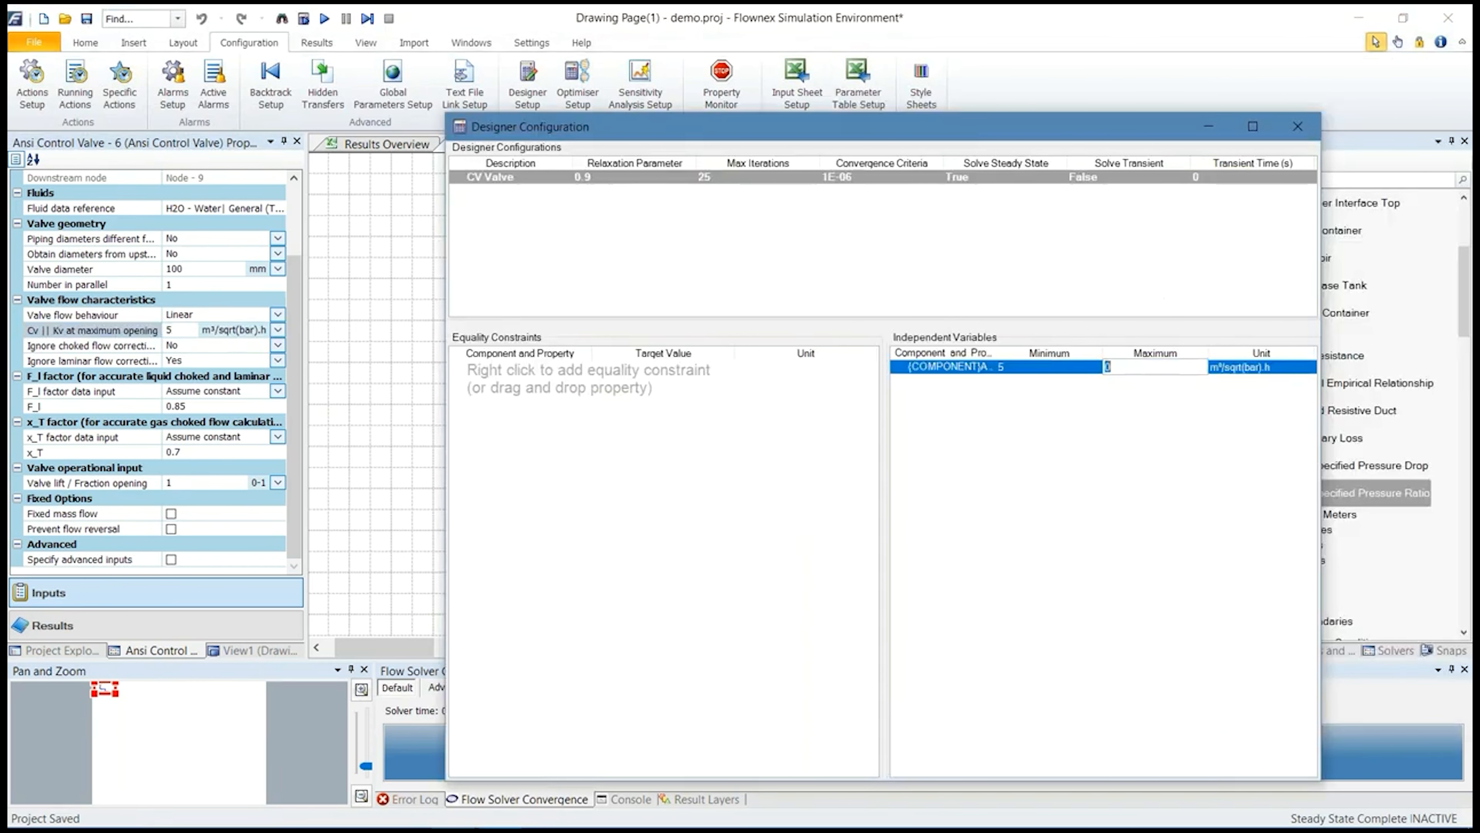
pyautogui.write('10')
pyautogui.click(1115, 409)
# Add the control valve's total volume flow as an equality constraint with a target value of 10
pyautogui.moveTo(811, 137); pyautogui.dragTo(1160, 85)
pyautogui.click(53, 625)
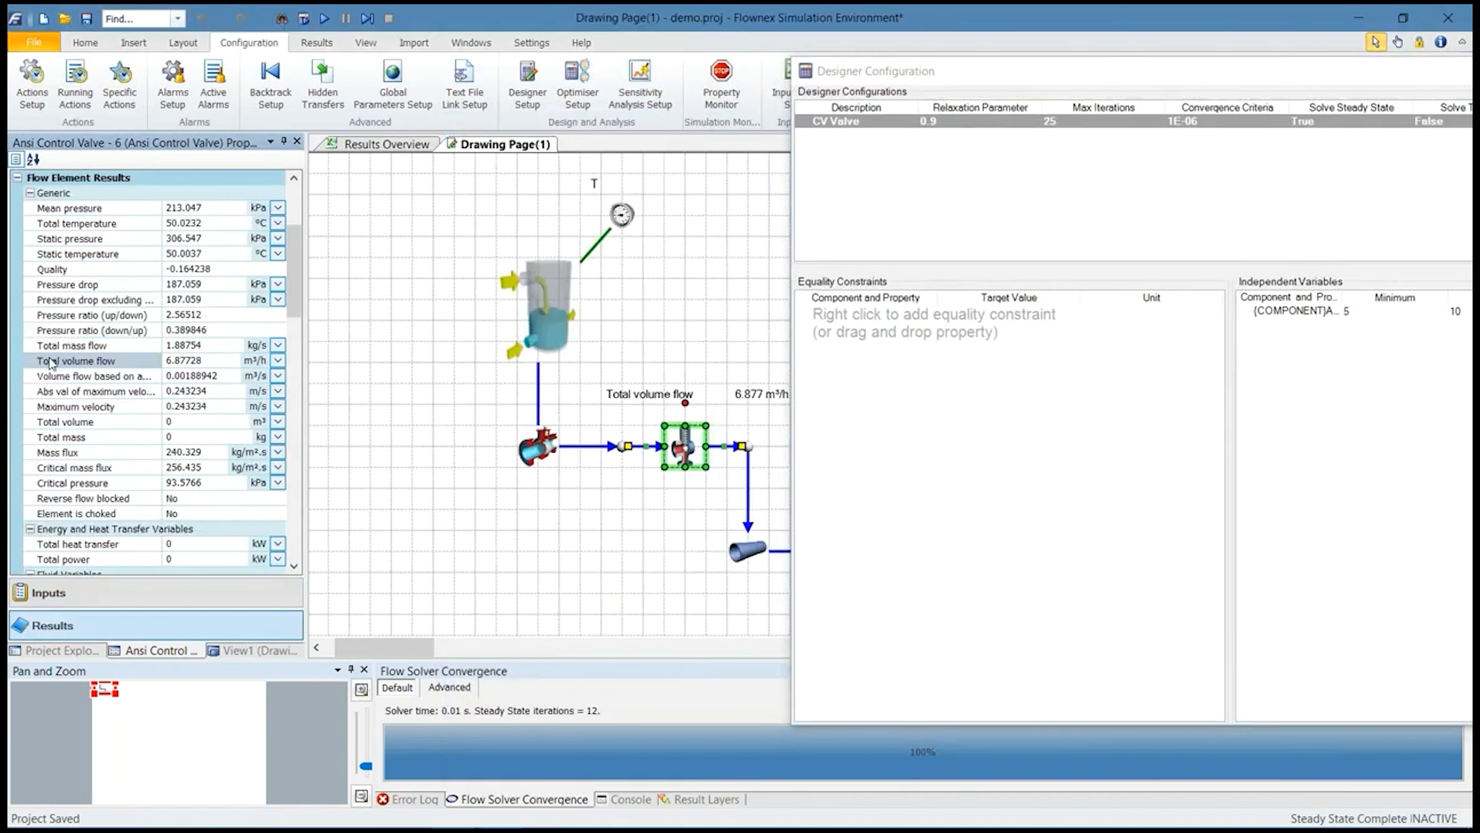
pyautogui.moveTo(119, 364); pyautogui.dragTo(997, 362)
pyautogui.click(994, 364)
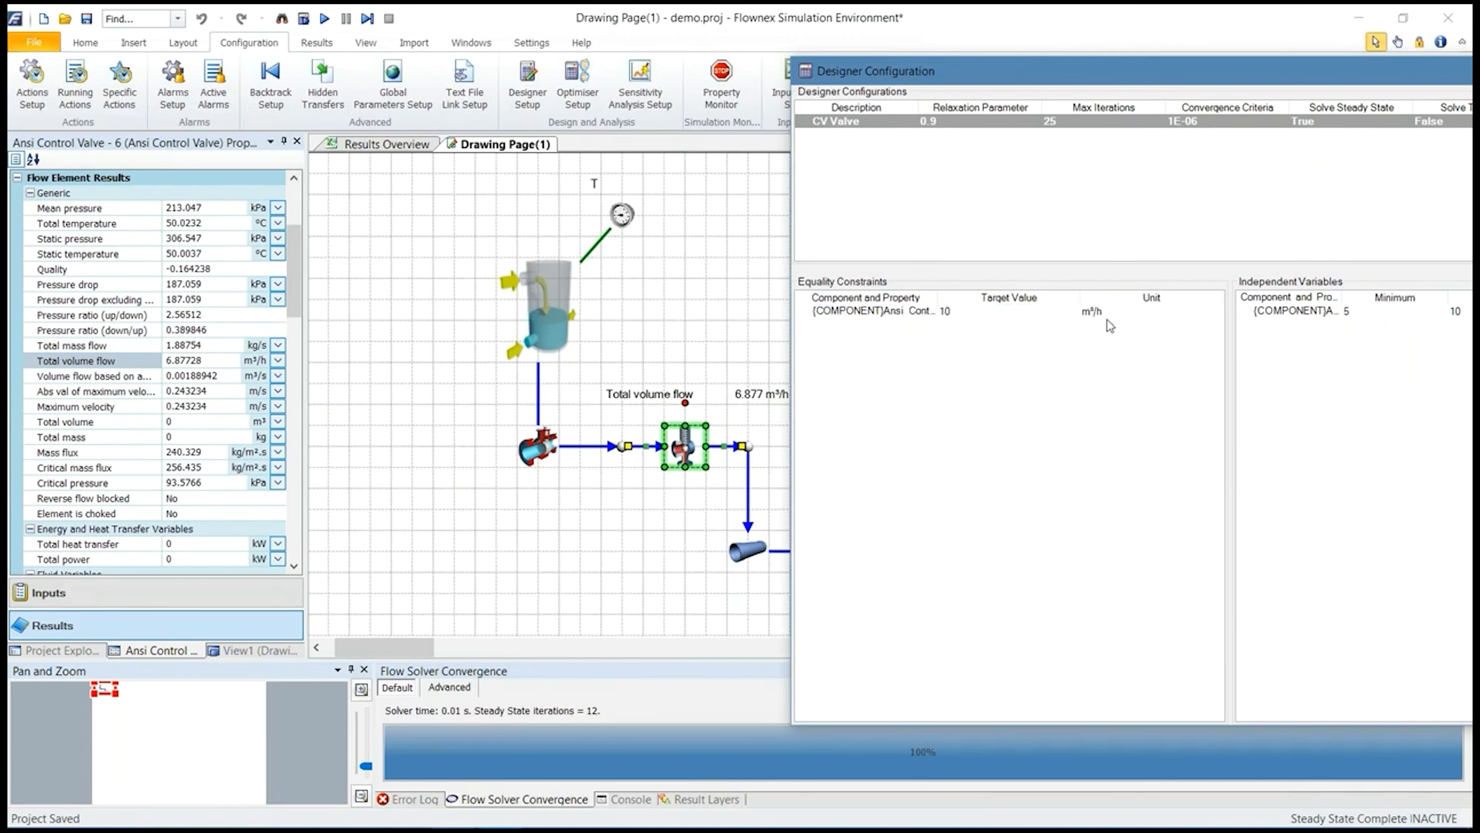
# Check the unit options of the total volume flow constraint against the valve's result unit, keeping m³/h
pyautogui.click(1144, 315)
pyautogui.click(1220, 315)
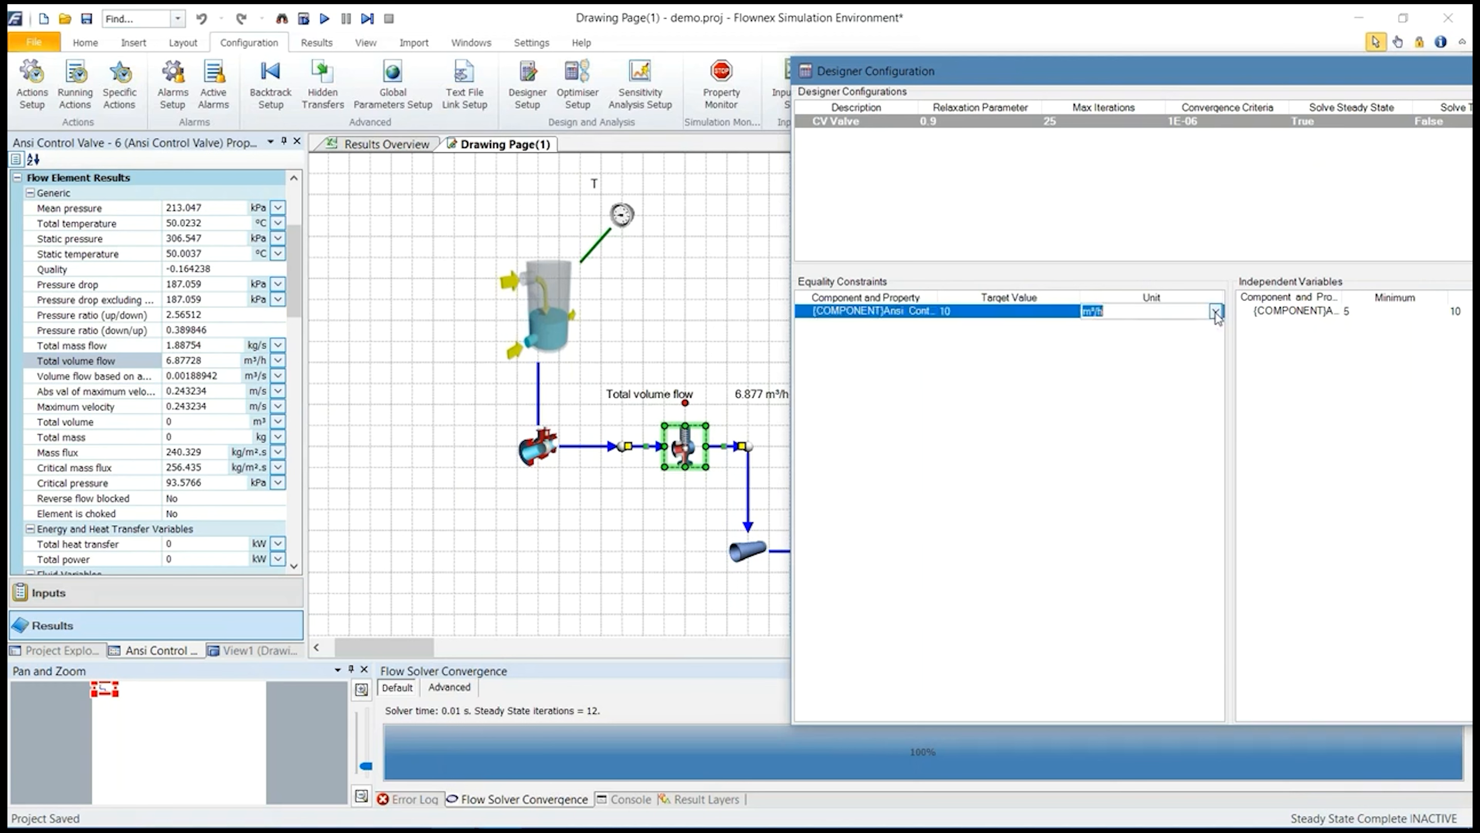
pyautogui.click(1219, 314)
pyautogui.click(982, 345)
pyautogui.click(1127, 316)
pyautogui.click(926, 356)
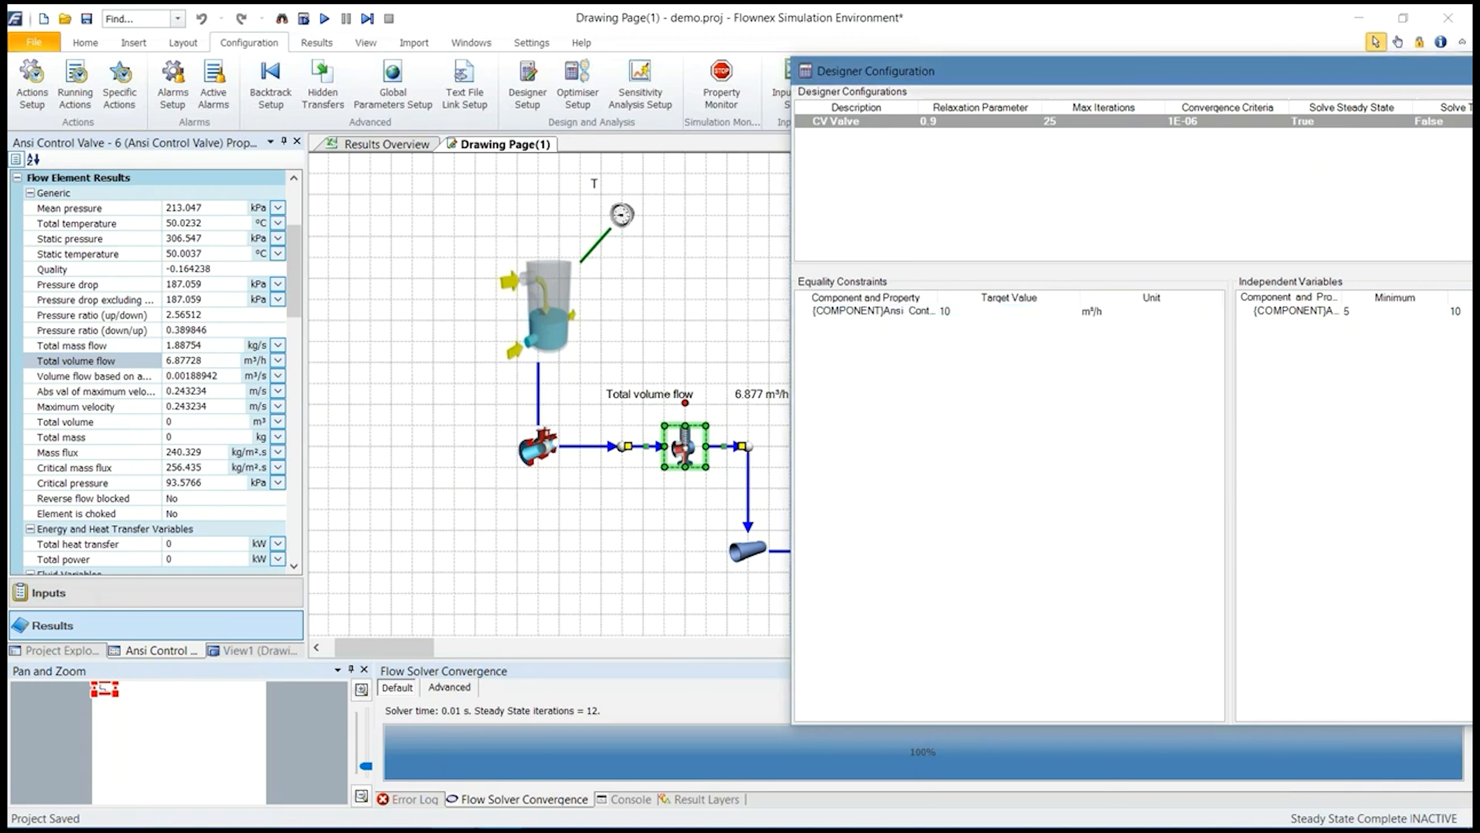
pyautogui.click(225, 361)
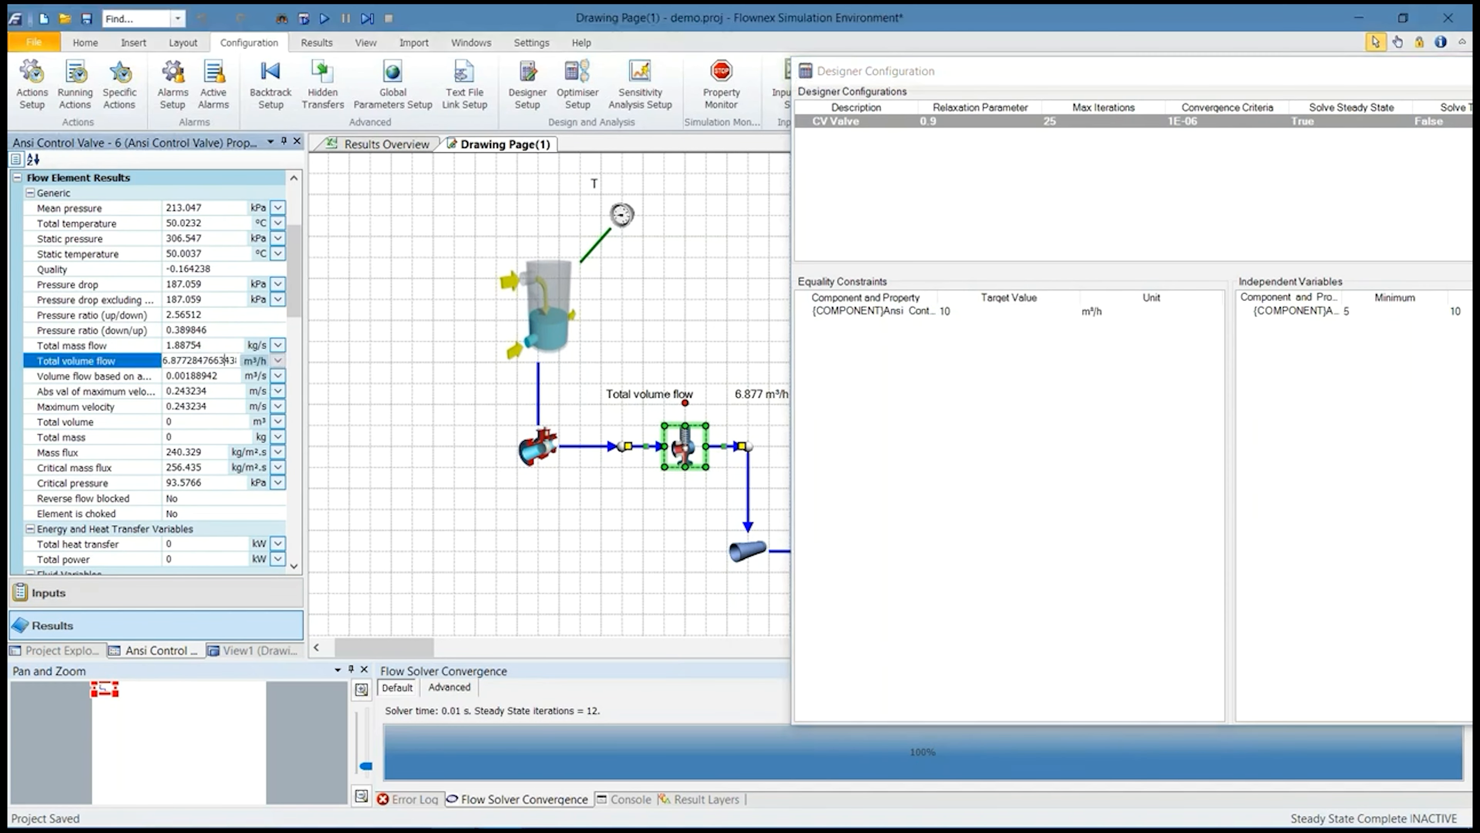
pyautogui.click(1110, 313)
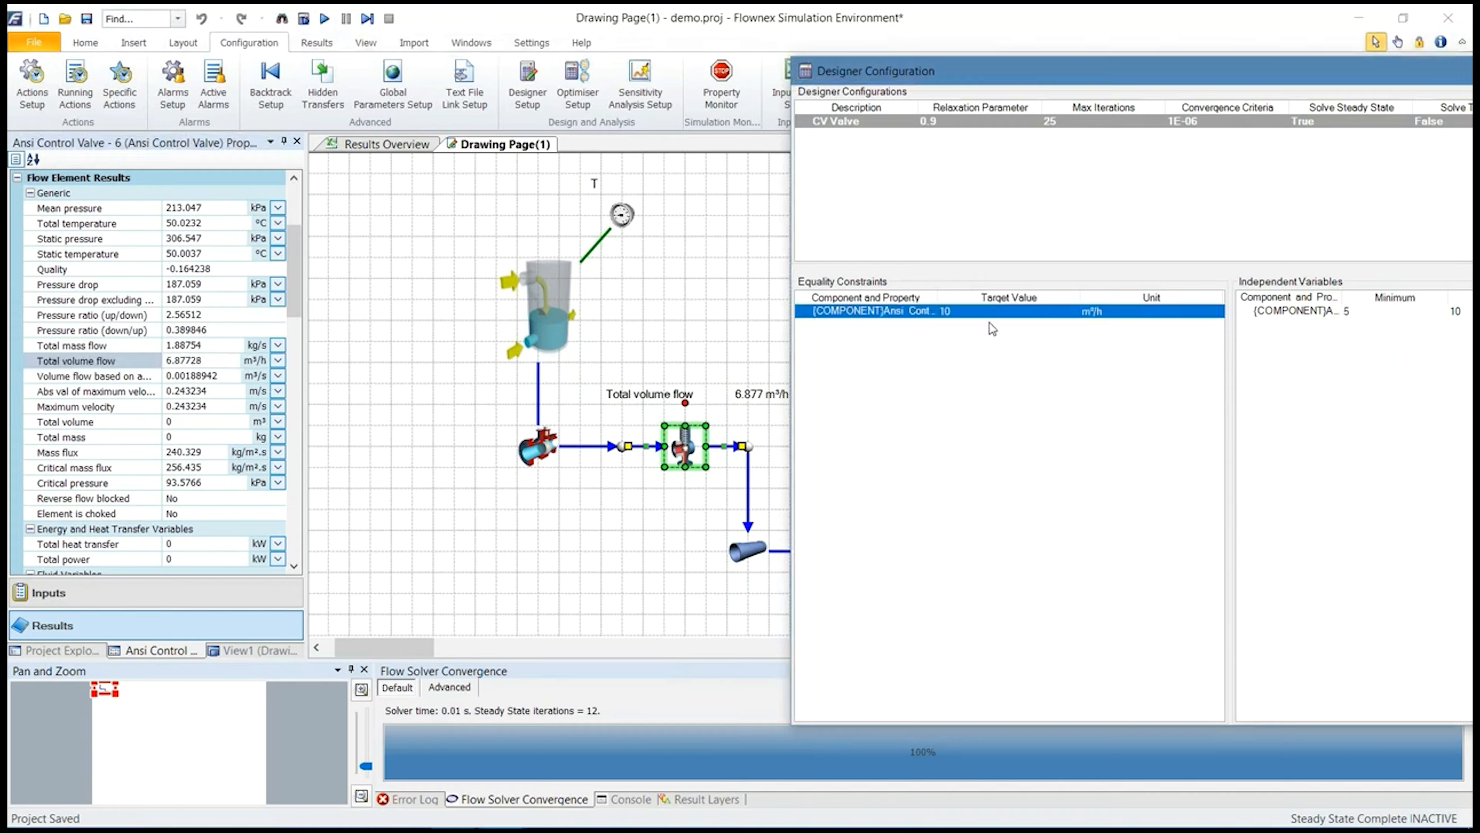
pyautogui.click(1186, 312)
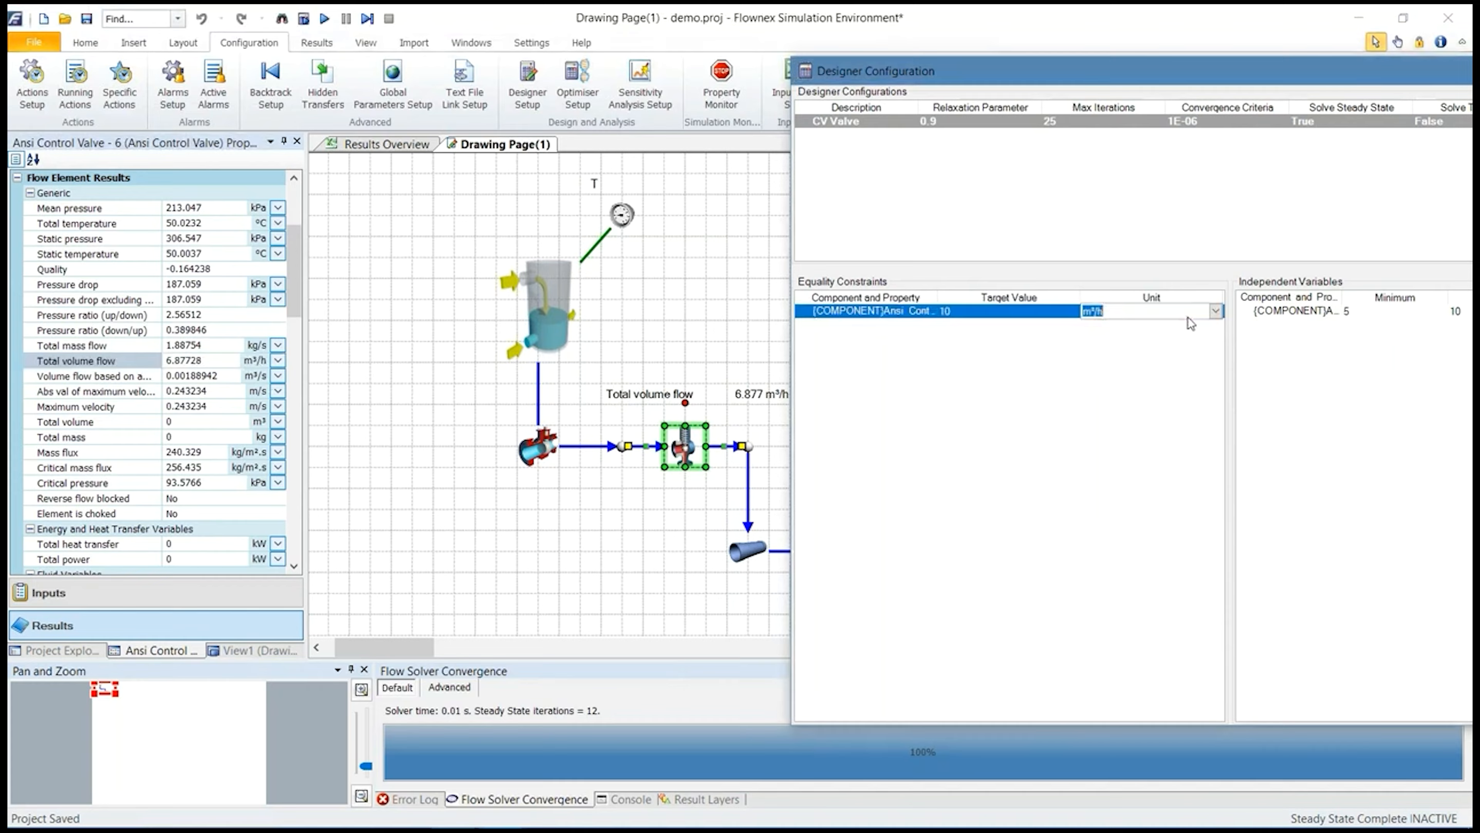
pyautogui.click(1215, 311)
pyautogui.click(1136, 328)
pyautogui.click(1215, 312)
pyautogui.click(1122, 352)
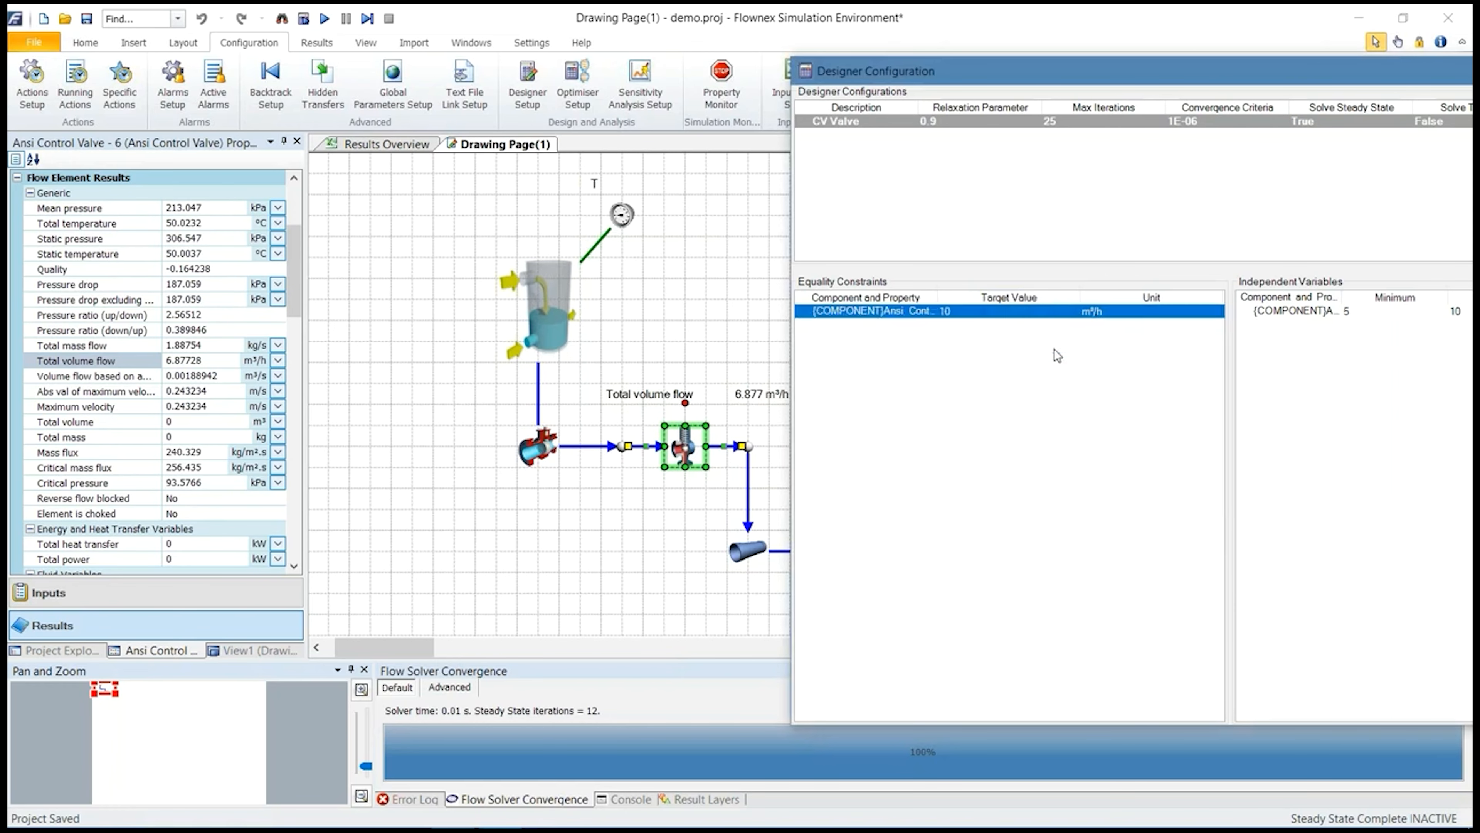
# Review the CV Valve configuration's constraint and variable, close the Designer setup and run the Designer
pyautogui.moveTo(1138, 73); pyautogui.dragTo(983, 94)
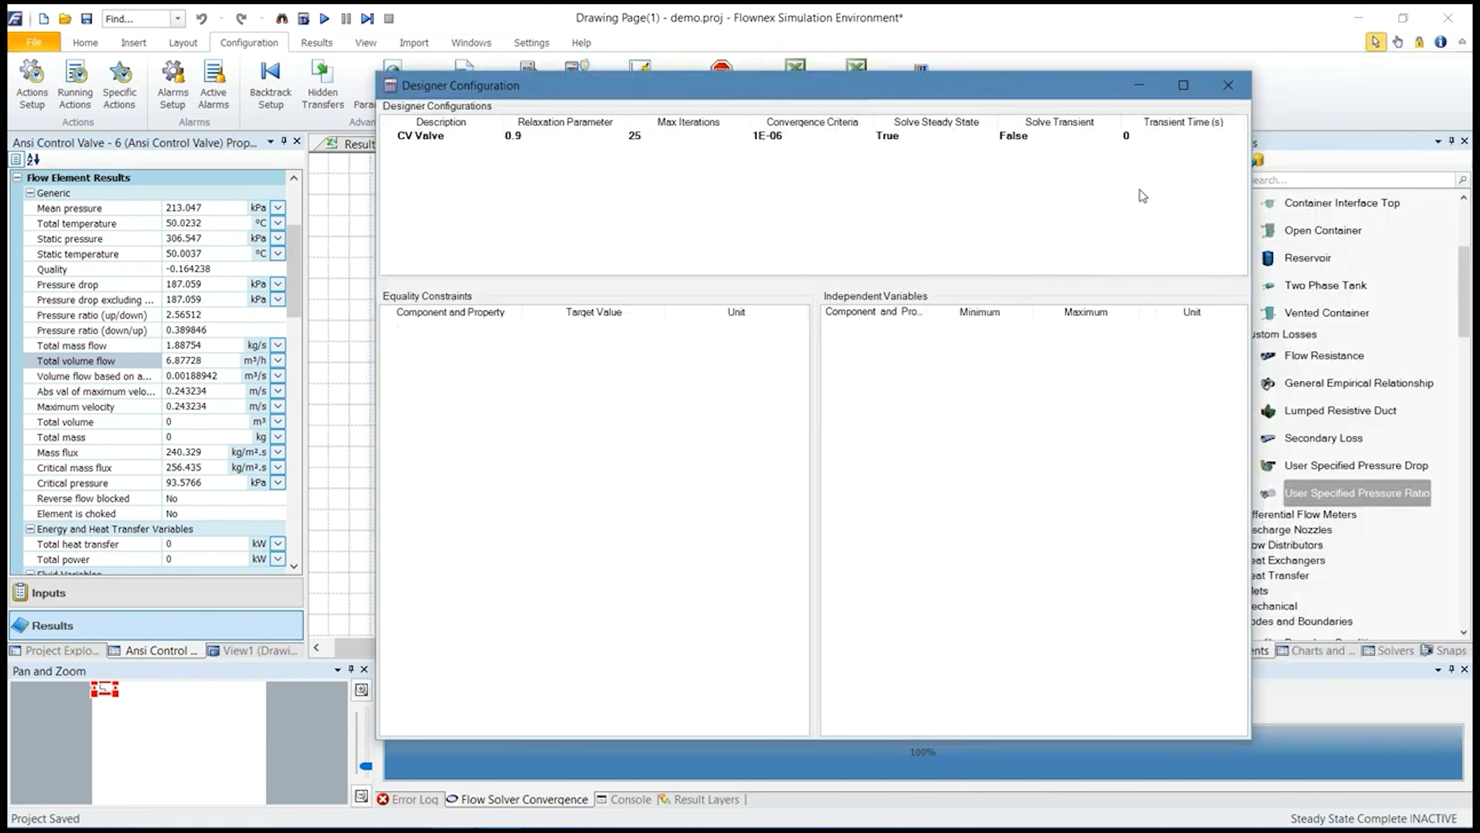
pyautogui.click(572, 137)
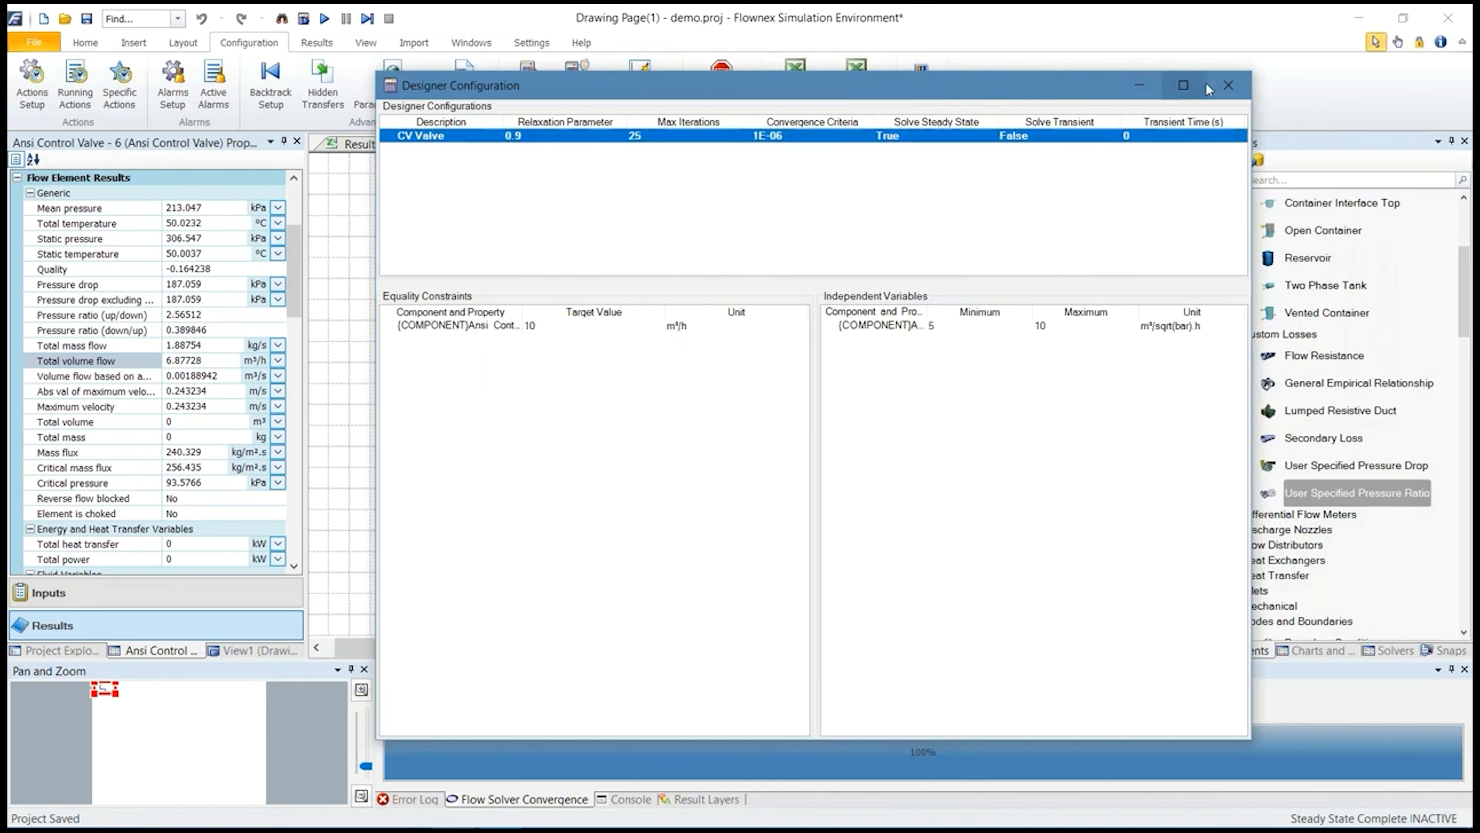
pyautogui.click(1228, 85)
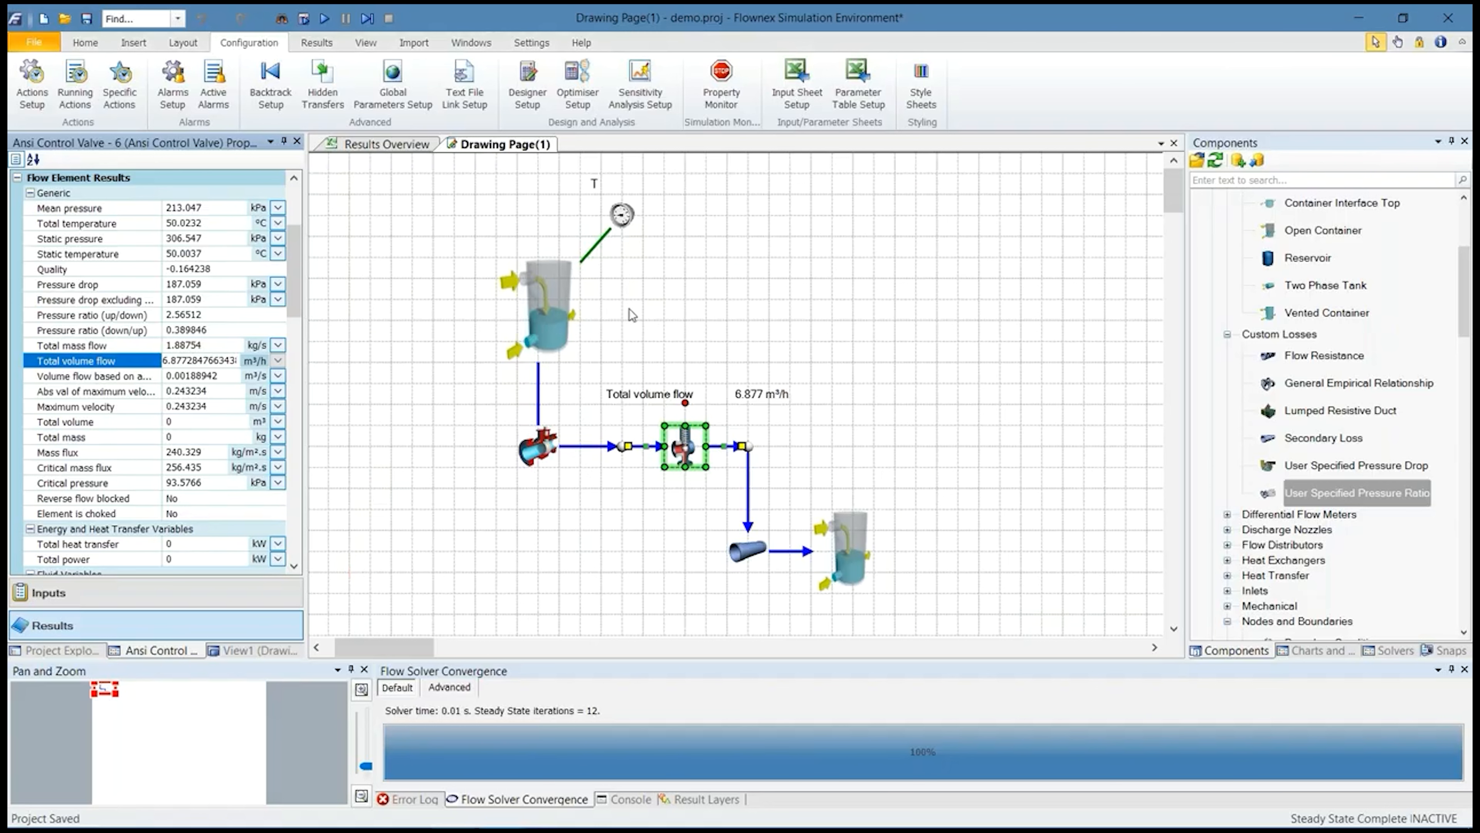
pyautogui.click(85, 43)
pyautogui.click(487, 78)
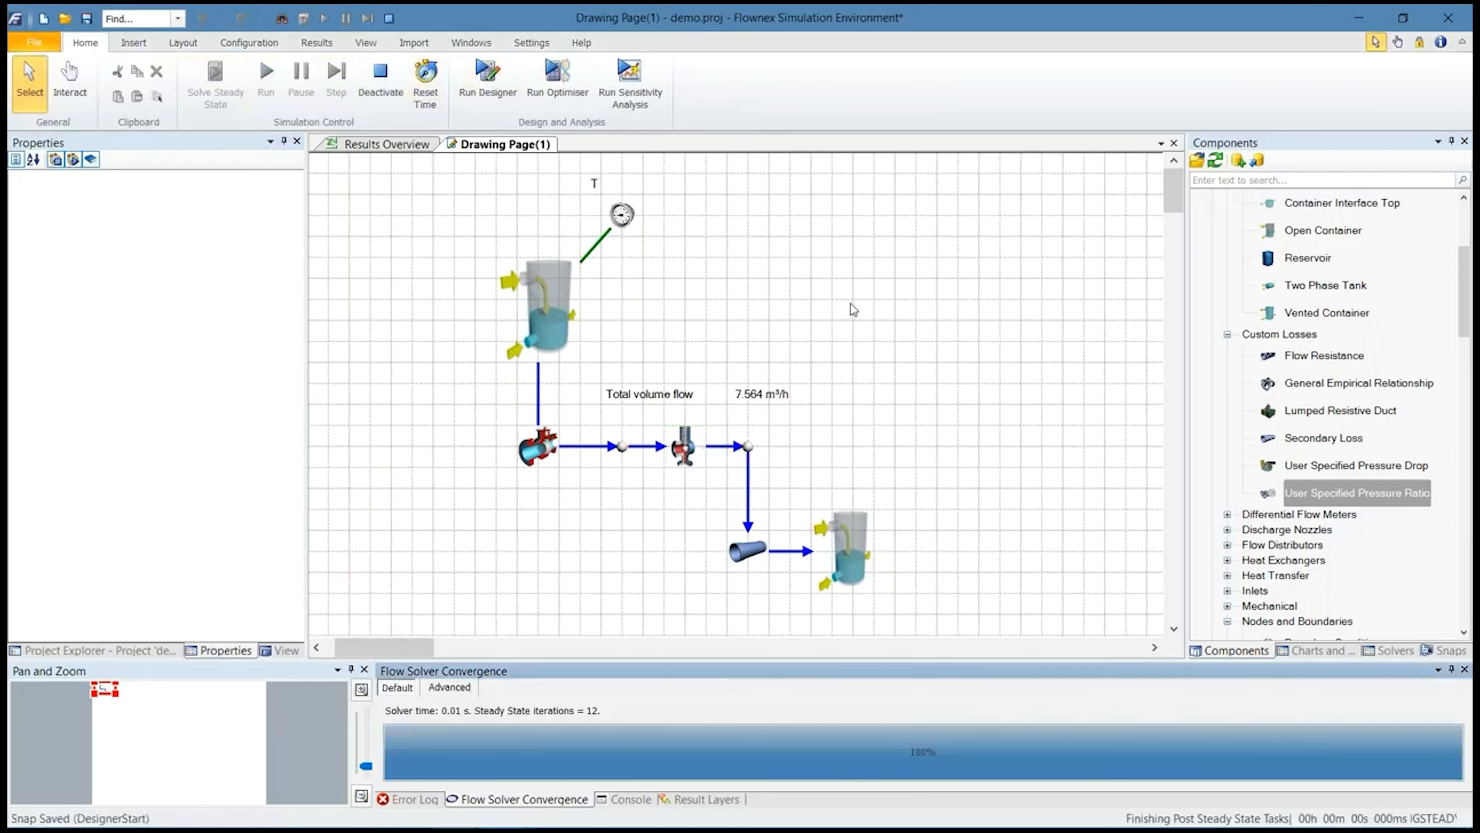
# Examine the total volume flow readout and the control valve's Cv || Kv at maximum opening after the Designer run
pyautogui.click(699, 385)
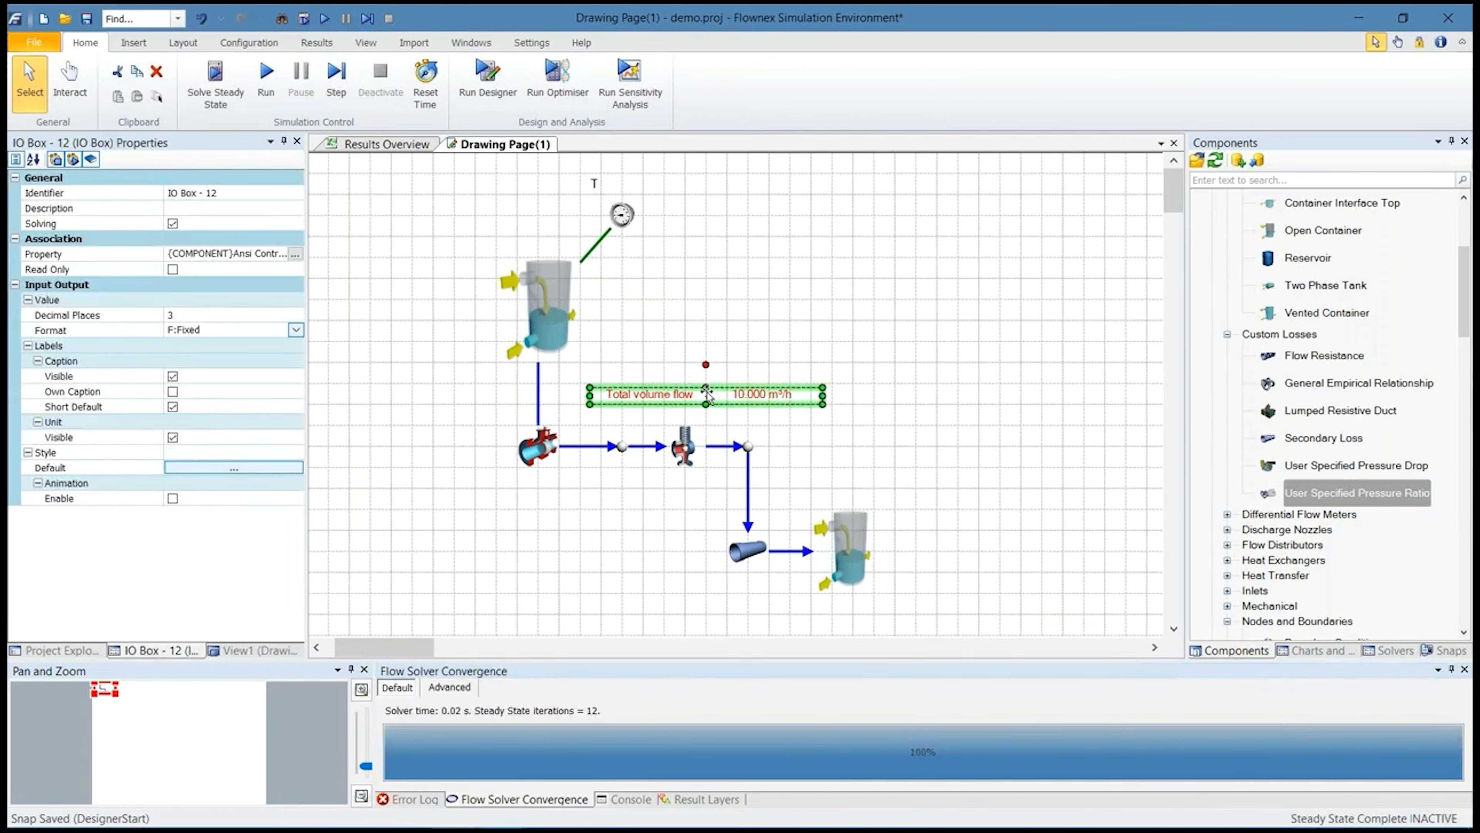
pyautogui.click(687, 446)
pyautogui.click(227, 605)
pyautogui.click(178, 330)
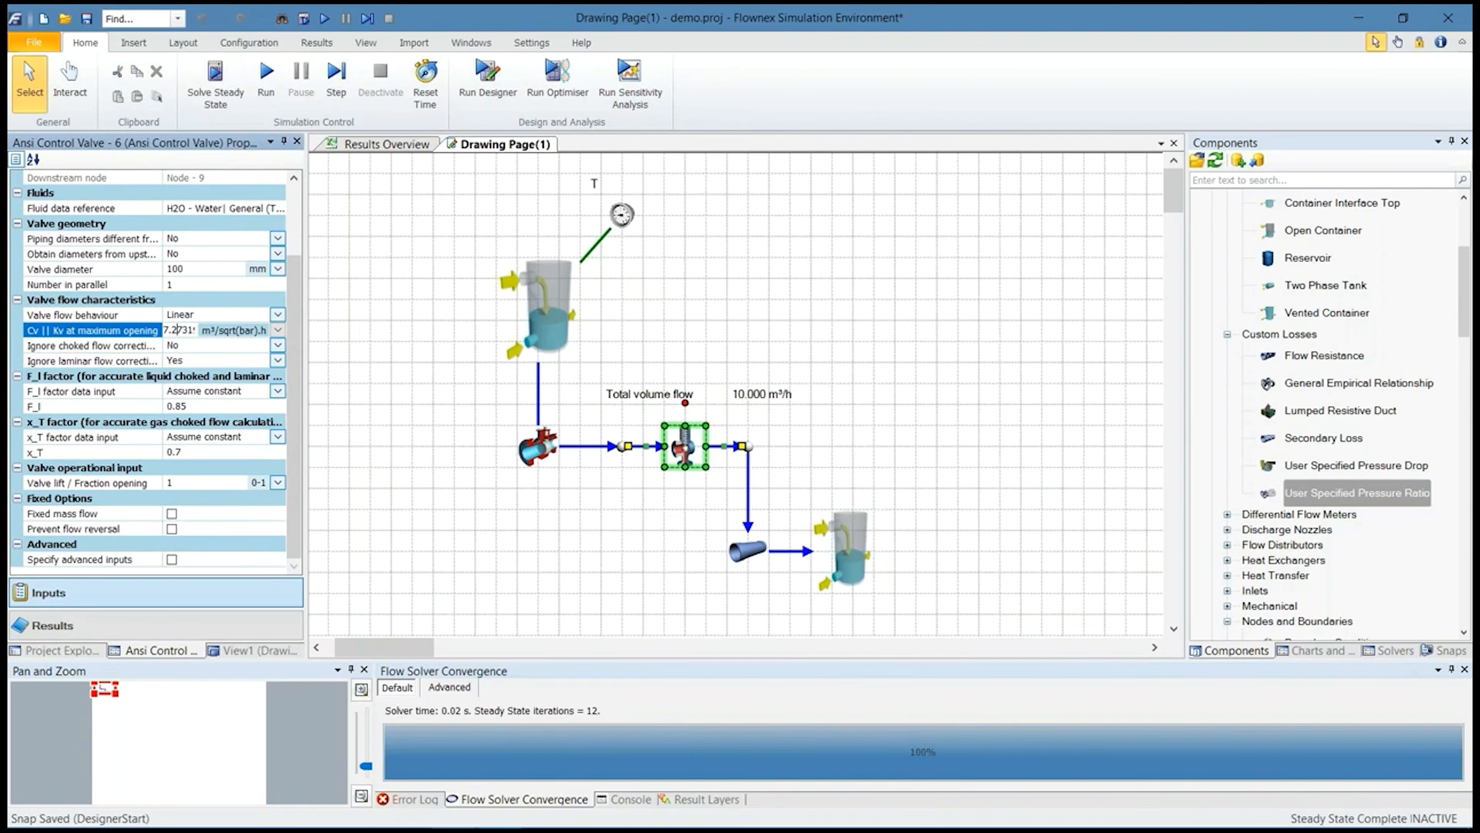
pyautogui.moveTo(182, 330); pyautogui.dragTo(166, 338)
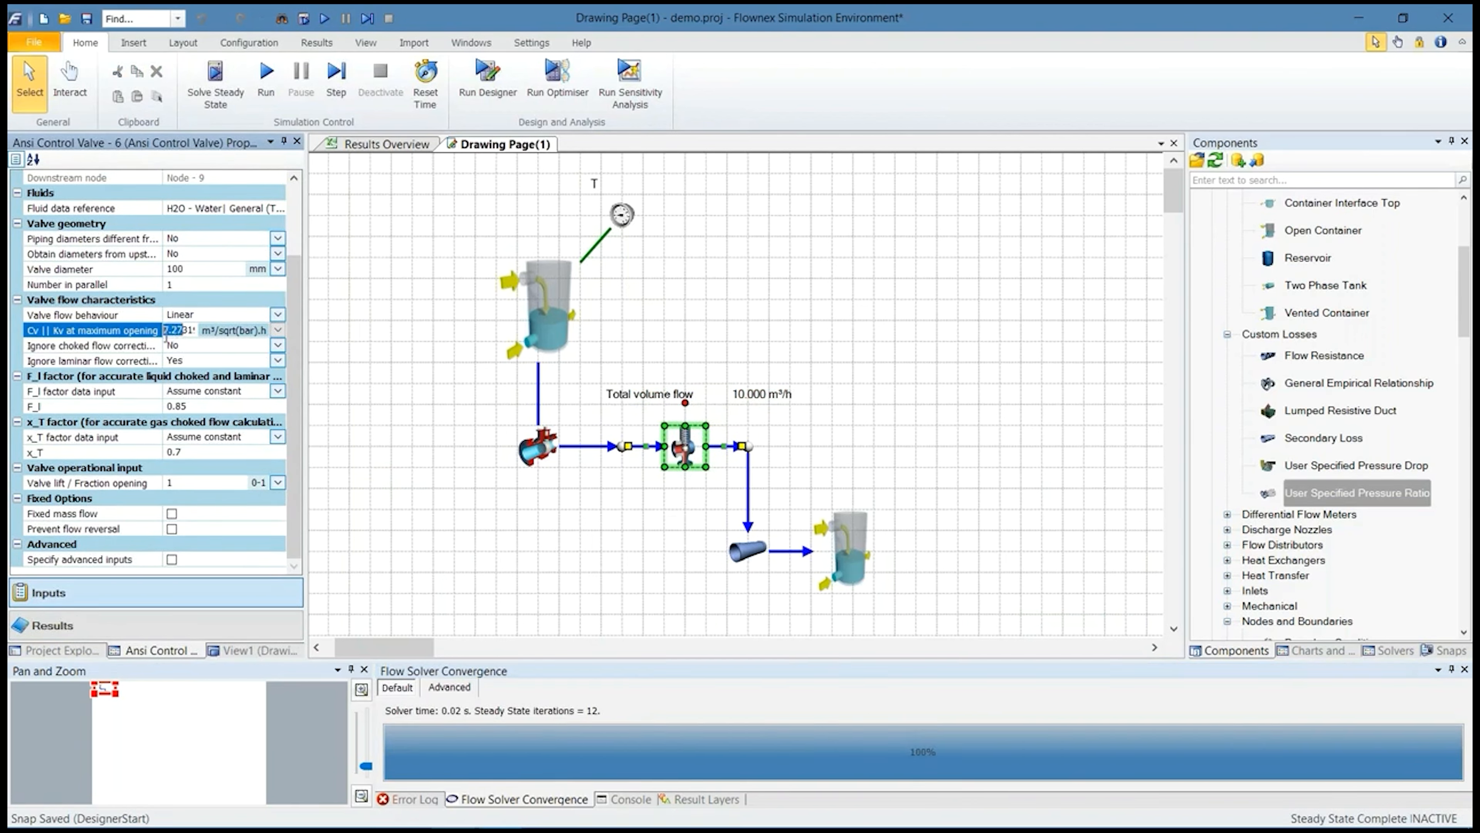
pyautogui.click(766, 327)
pyautogui.click(684, 448)
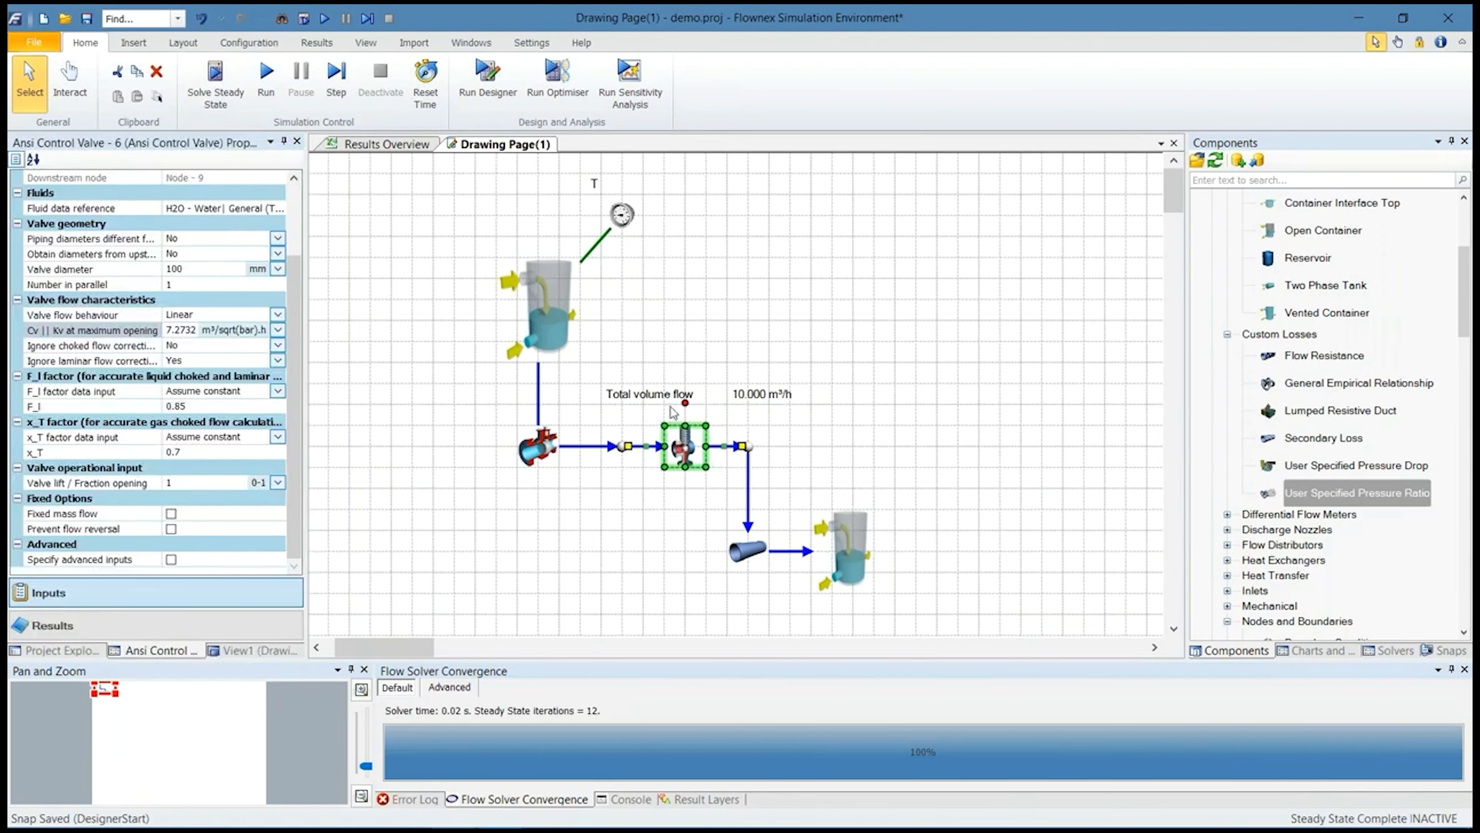
# Save the project with the designed valve coefficient
pyautogui.click(698, 357)
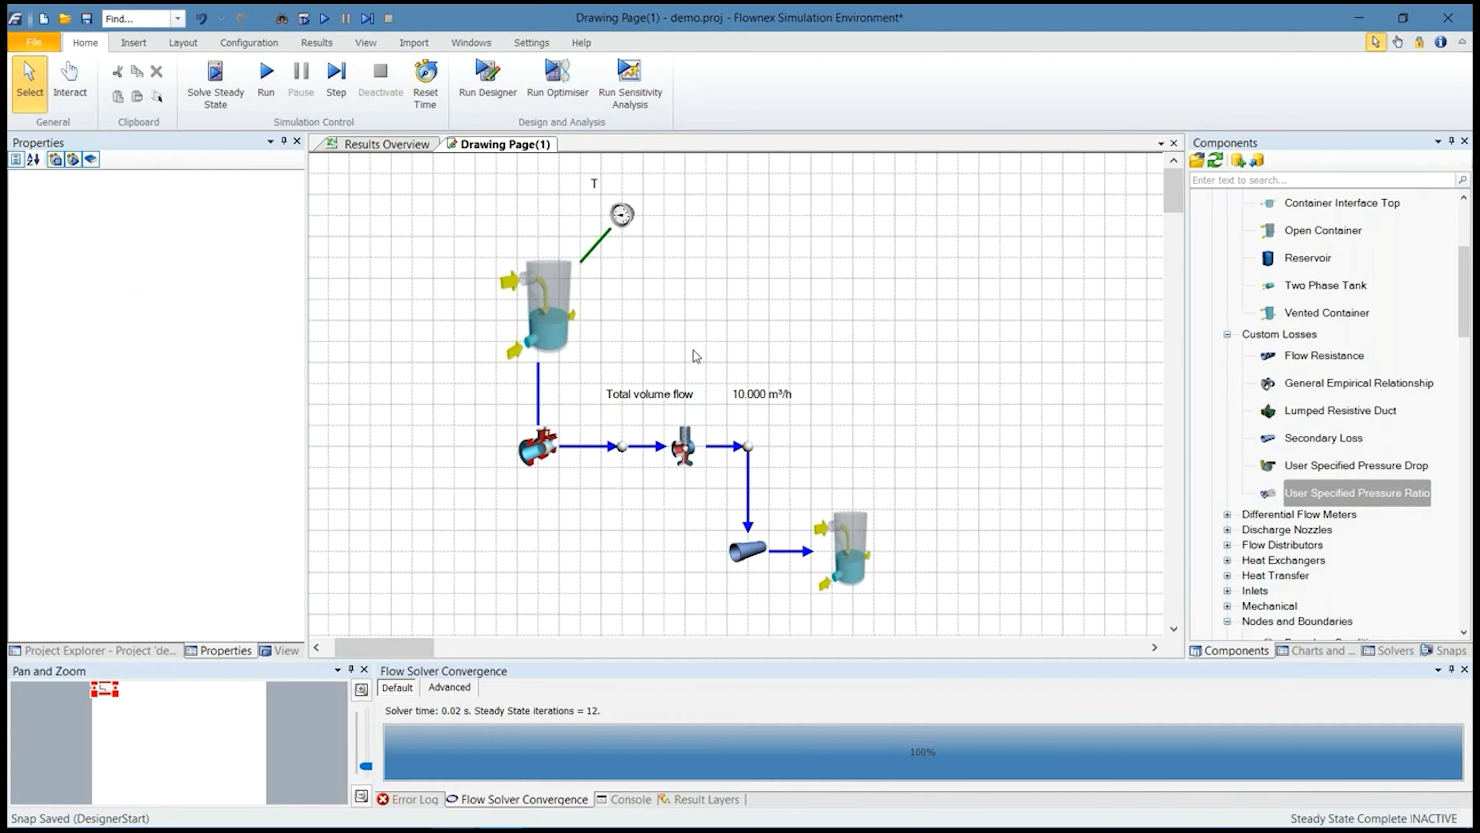
pyautogui.hotkey('ctrl', 's')
pyautogui.click(685, 448)
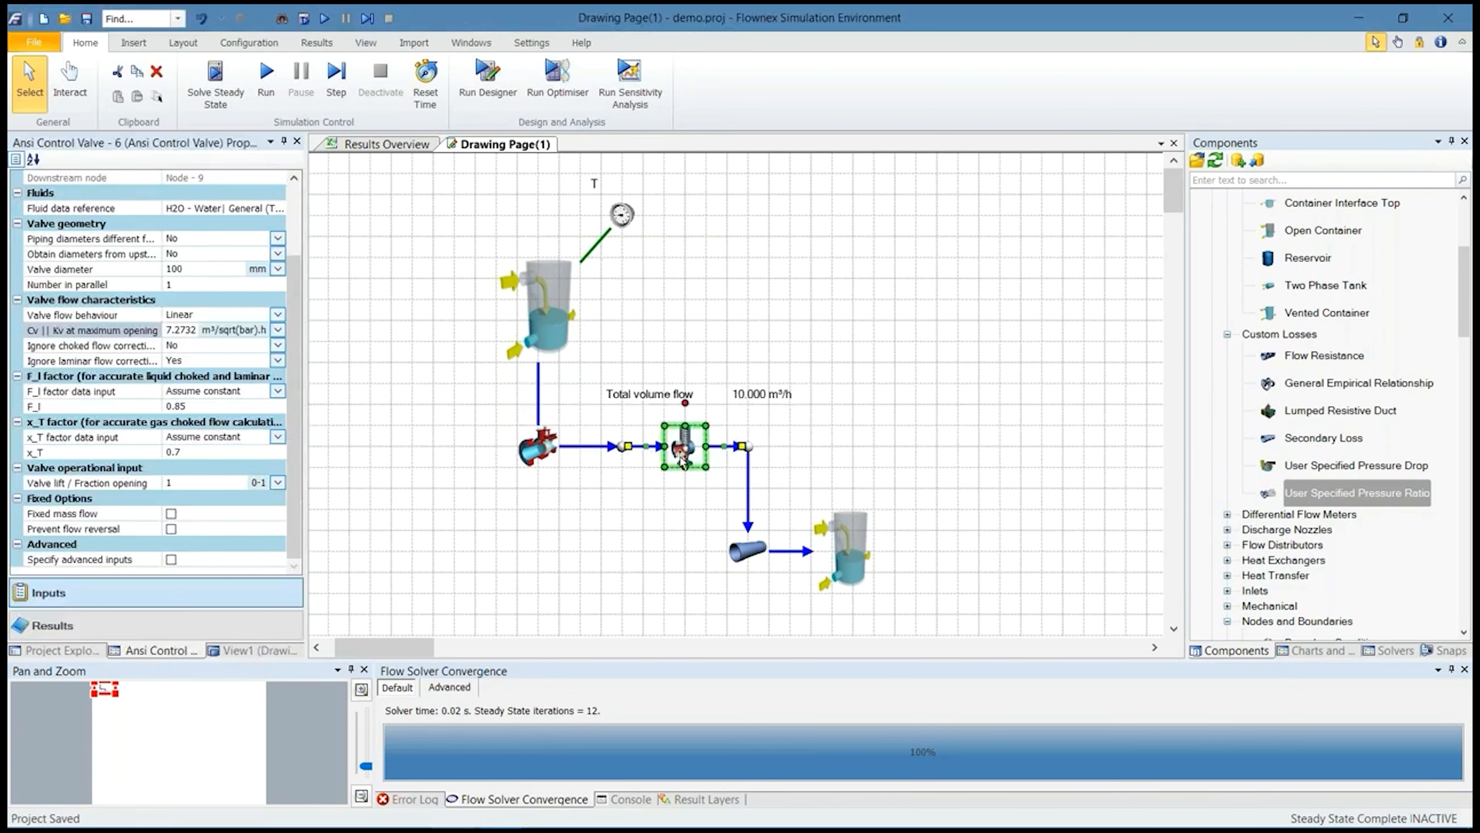
pyautogui.click(657, 505)
pyautogui.click(685, 453)
pyautogui.click(815, 443)
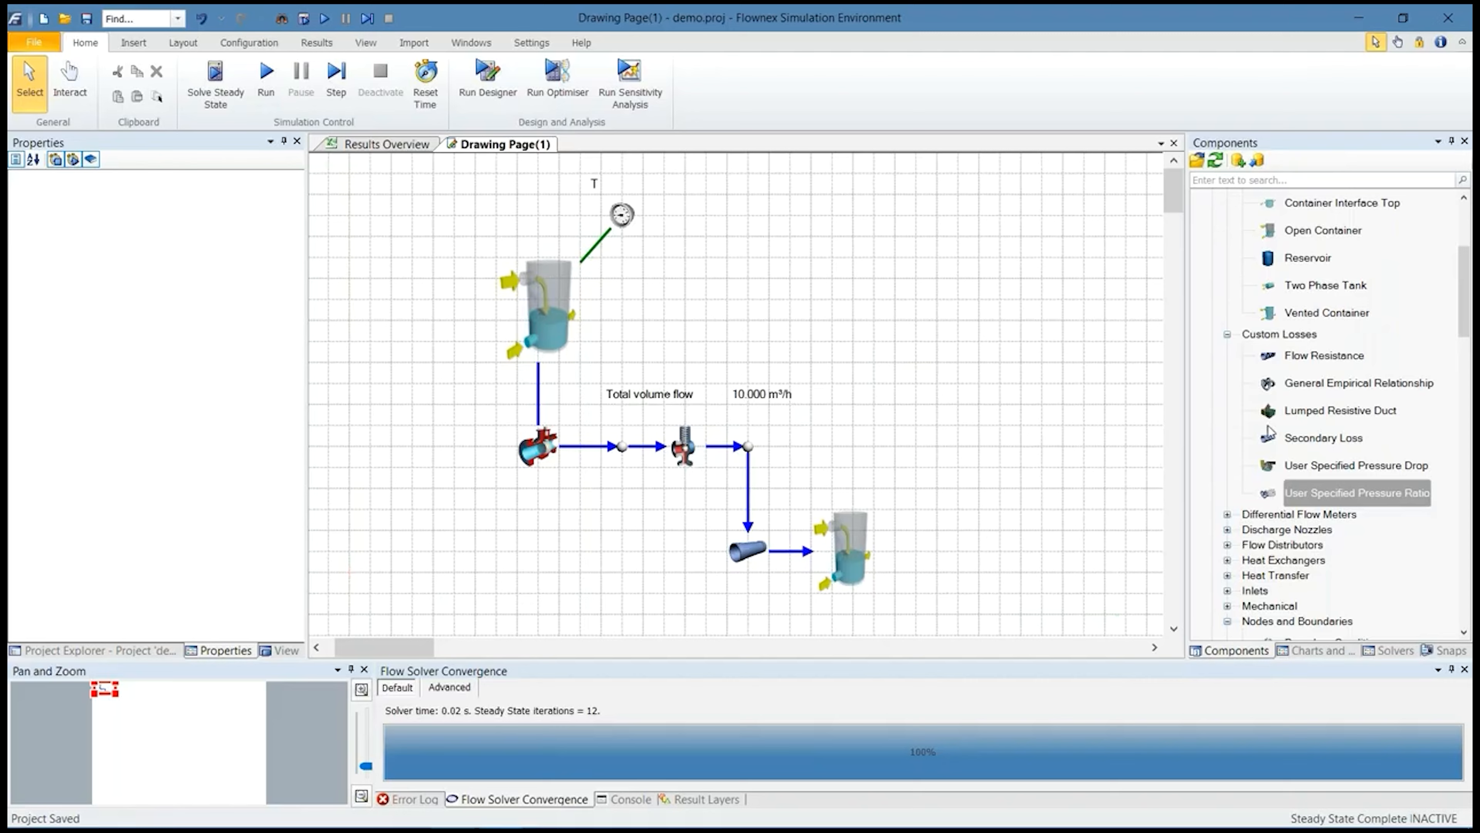
# Copy the ball valve below the upper container and paste a duplicate onto the drawing page
pyautogui.click(1334, 440)
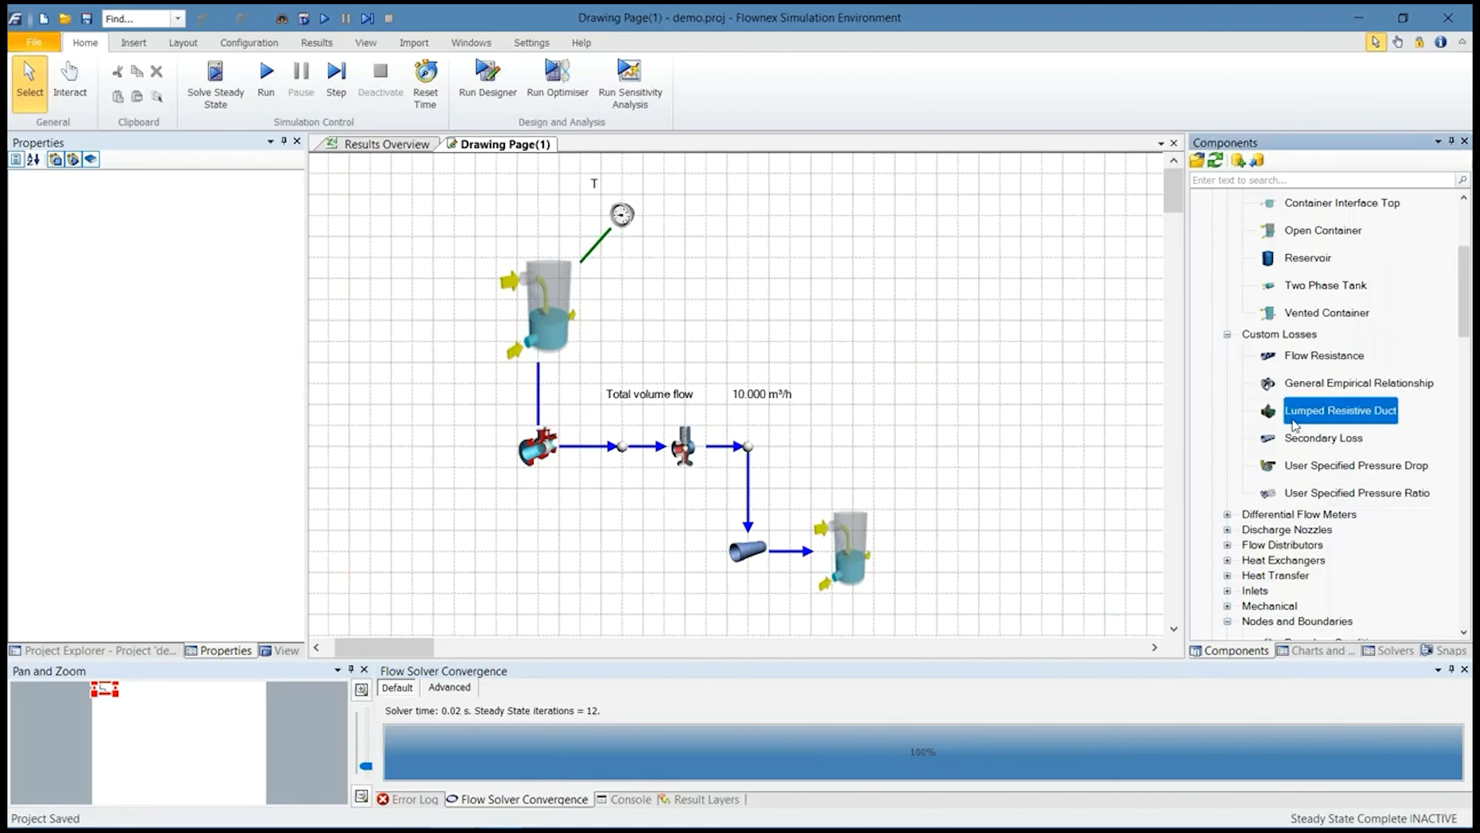
pyautogui.scroll(1, 1334, 440)
pyautogui.click(549, 460)
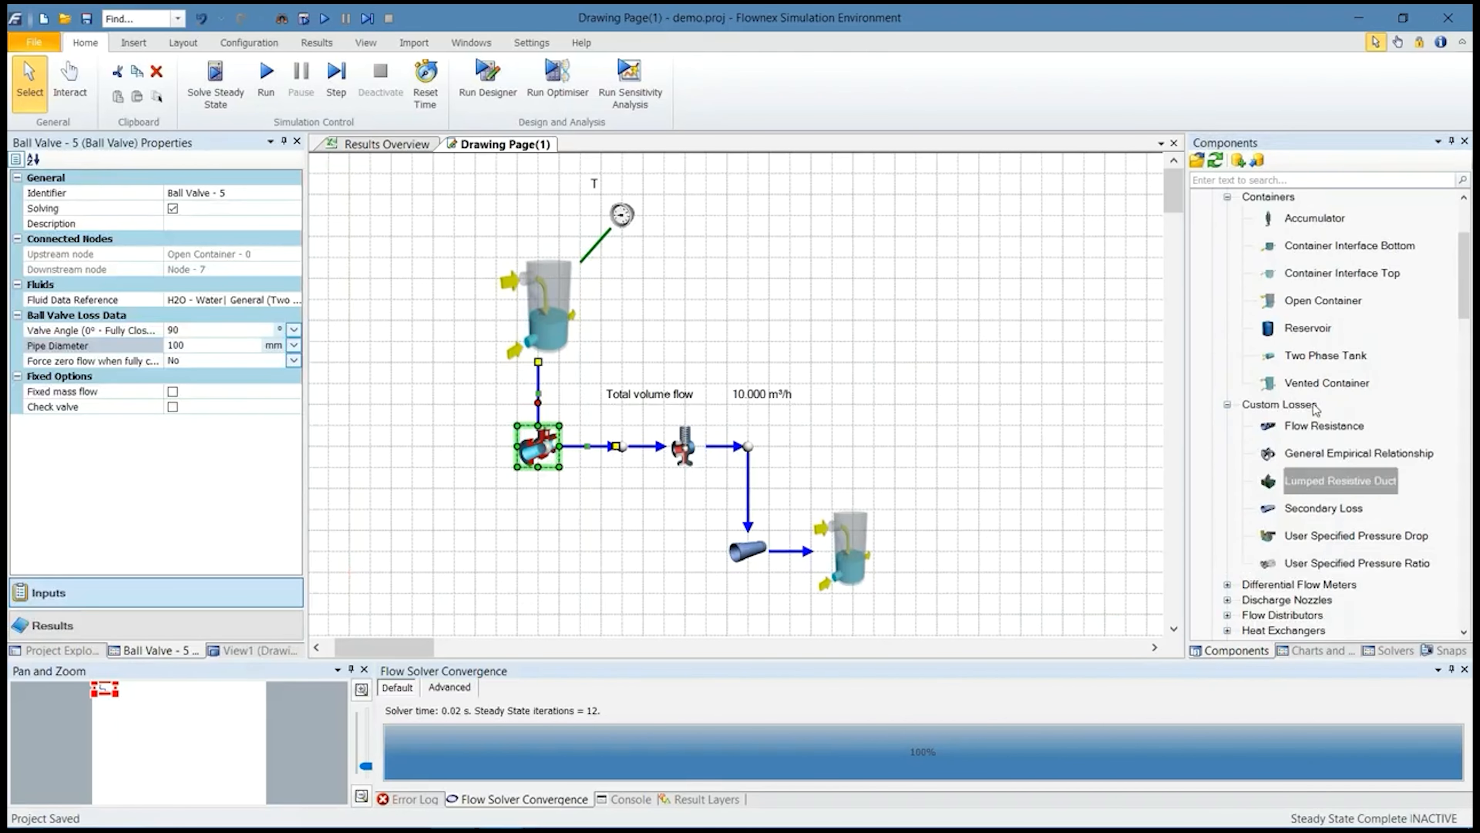
pyautogui.hotkey('ctrl', 'c')
pyautogui.click(919, 495)
pyautogui.hotkey('ctrl', 'v')
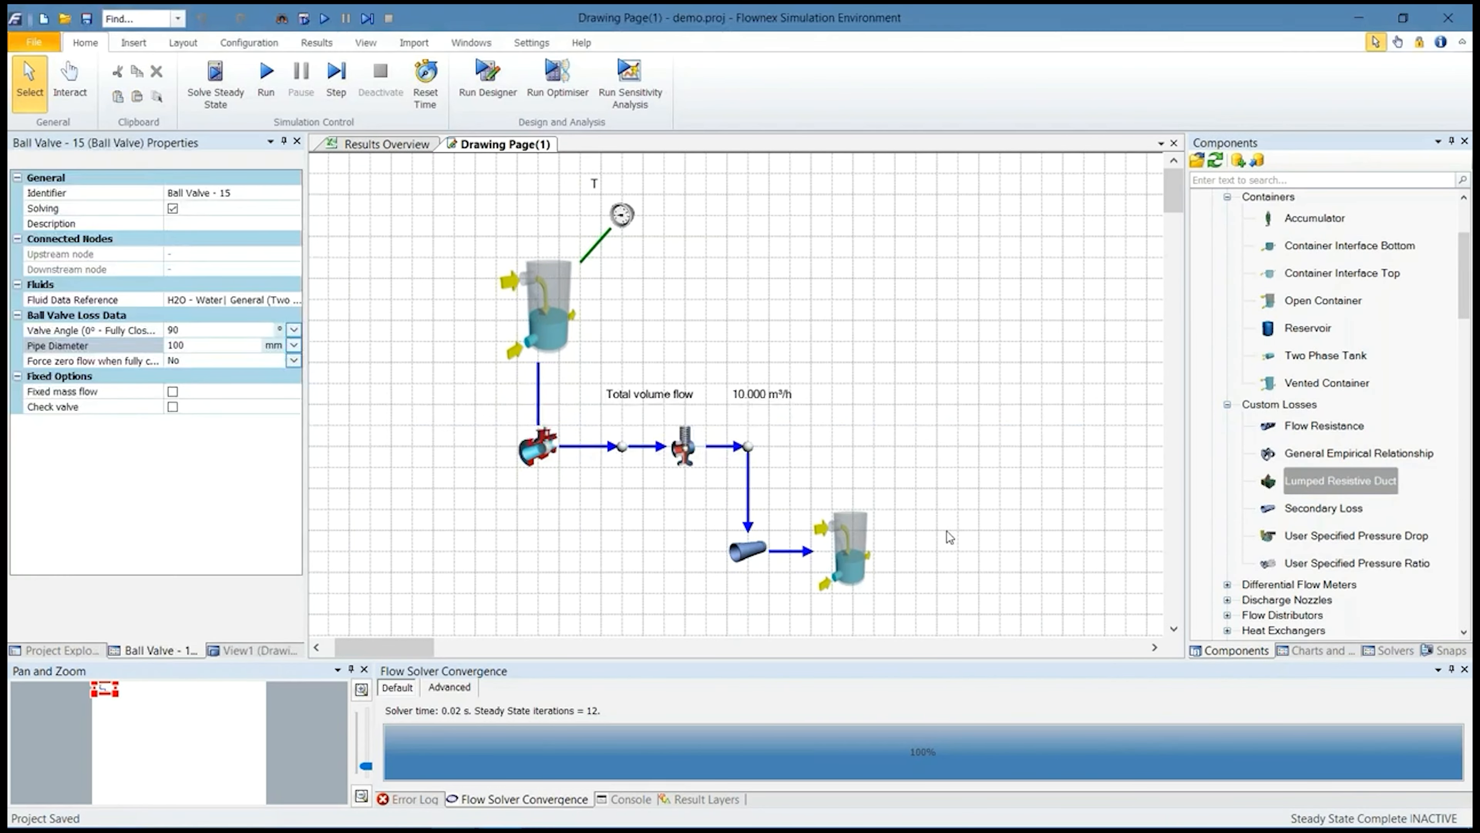
# Place the copied ball valve beside the lower container and connect its upstream end to that container
pyautogui.moveTo(918, 493); pyautogui.dragTo(936, 551)
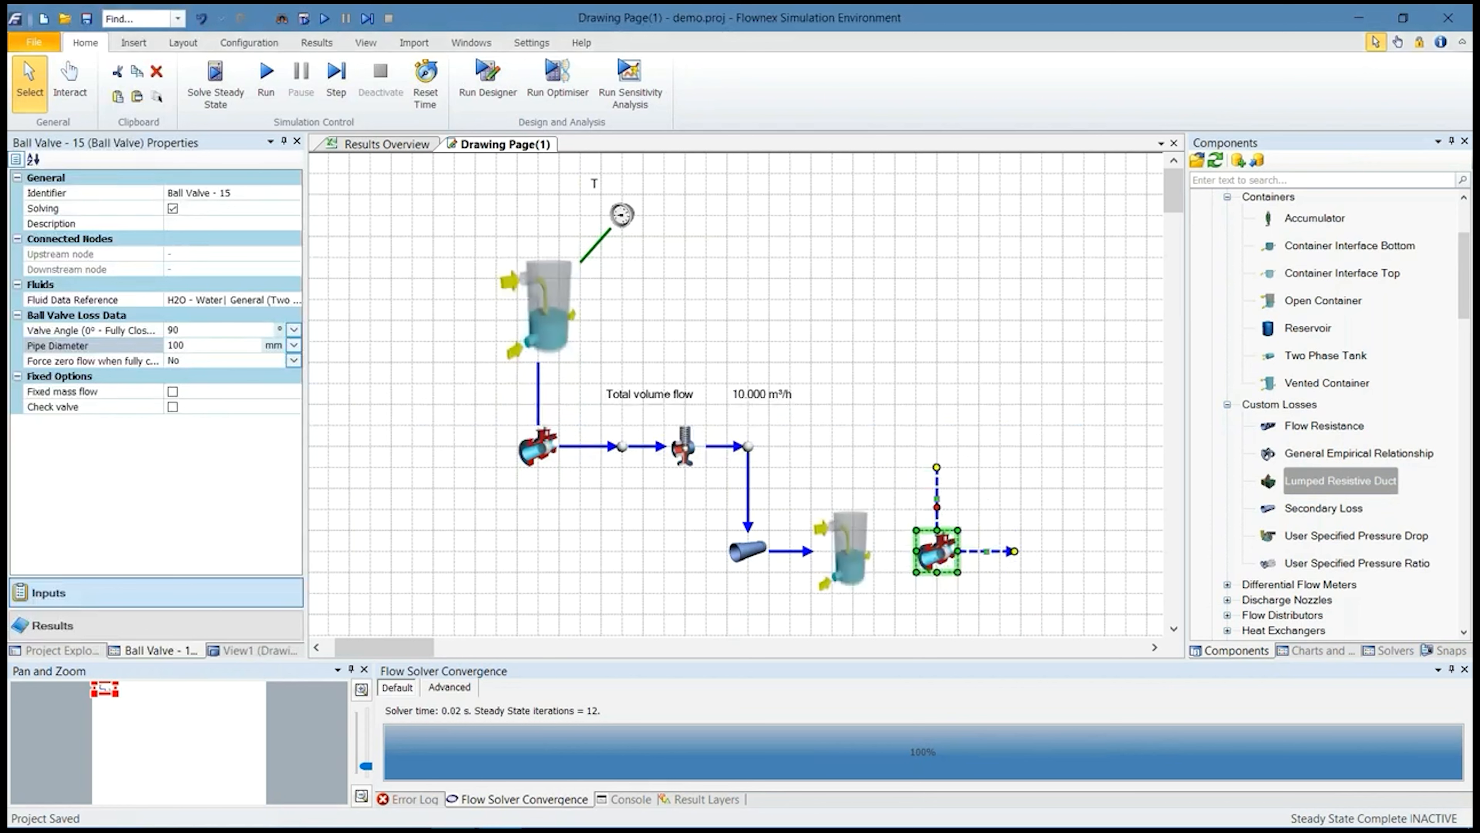
pyautogui.moveTo(937, 468); pyautogui.dragTo(854, 551)
pyautogui.click(968, 565)
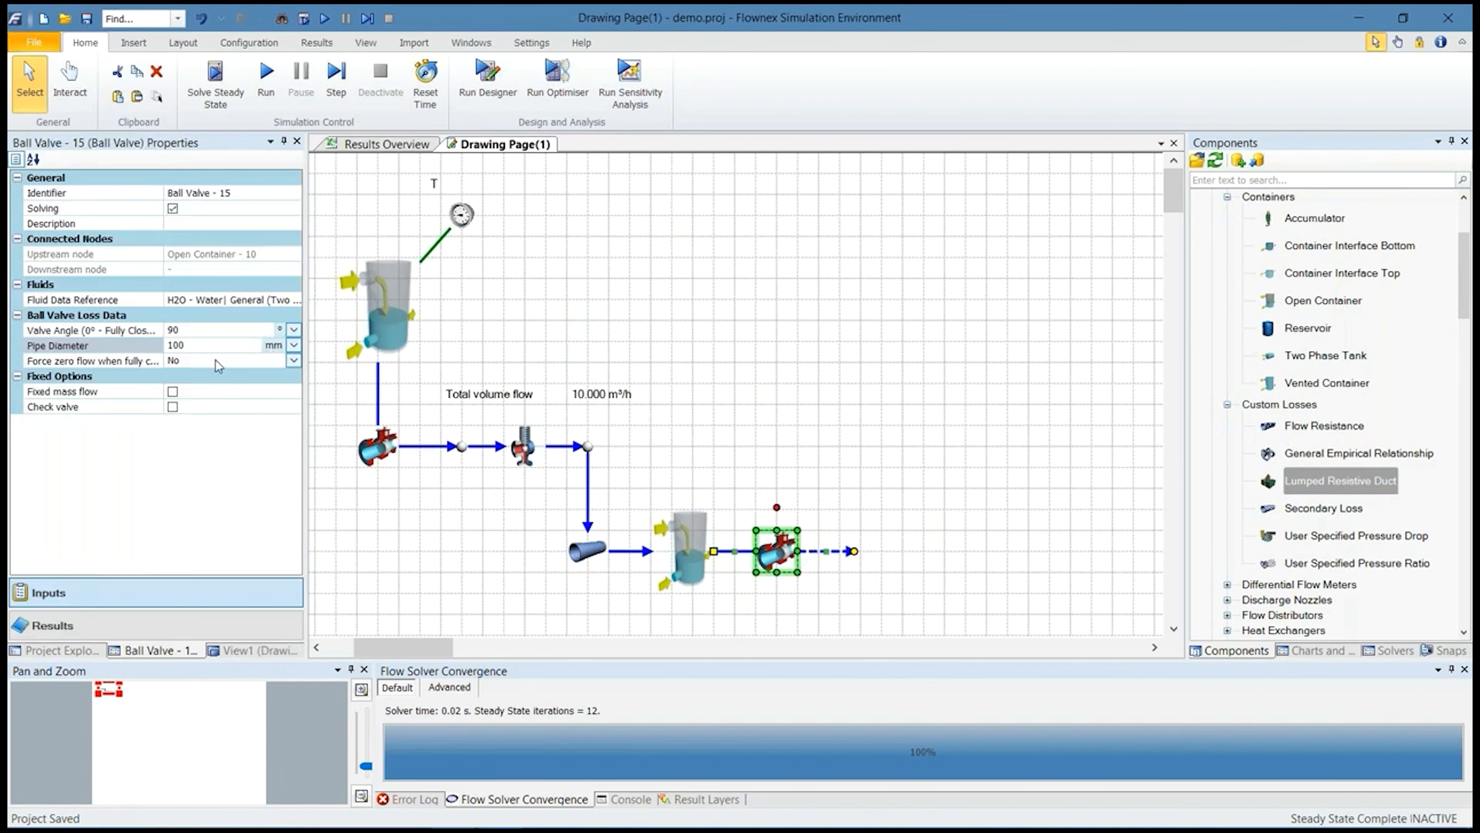
pyautogui.click(144, 344)
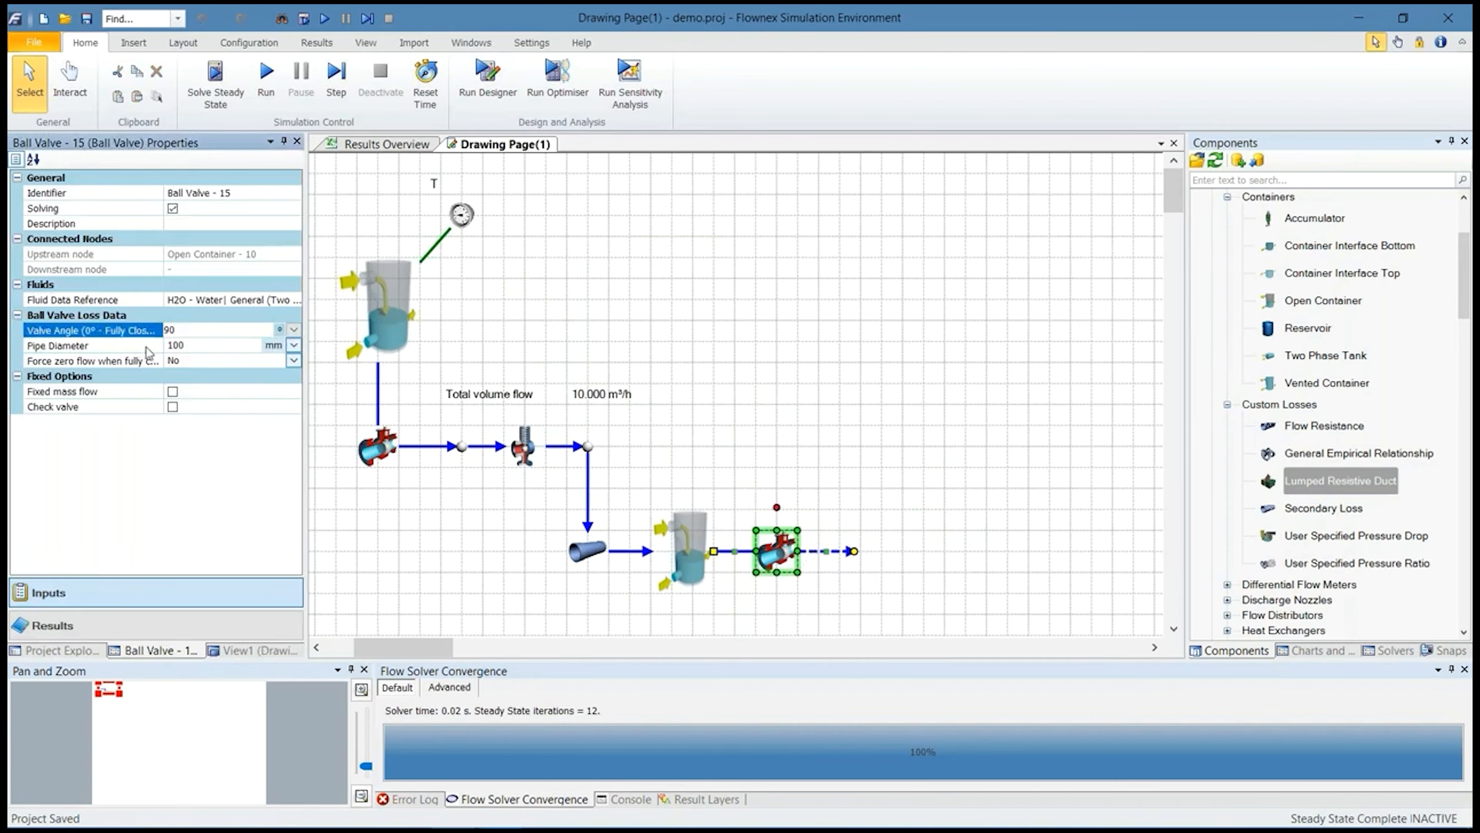
pyautogui.click(868, 439)
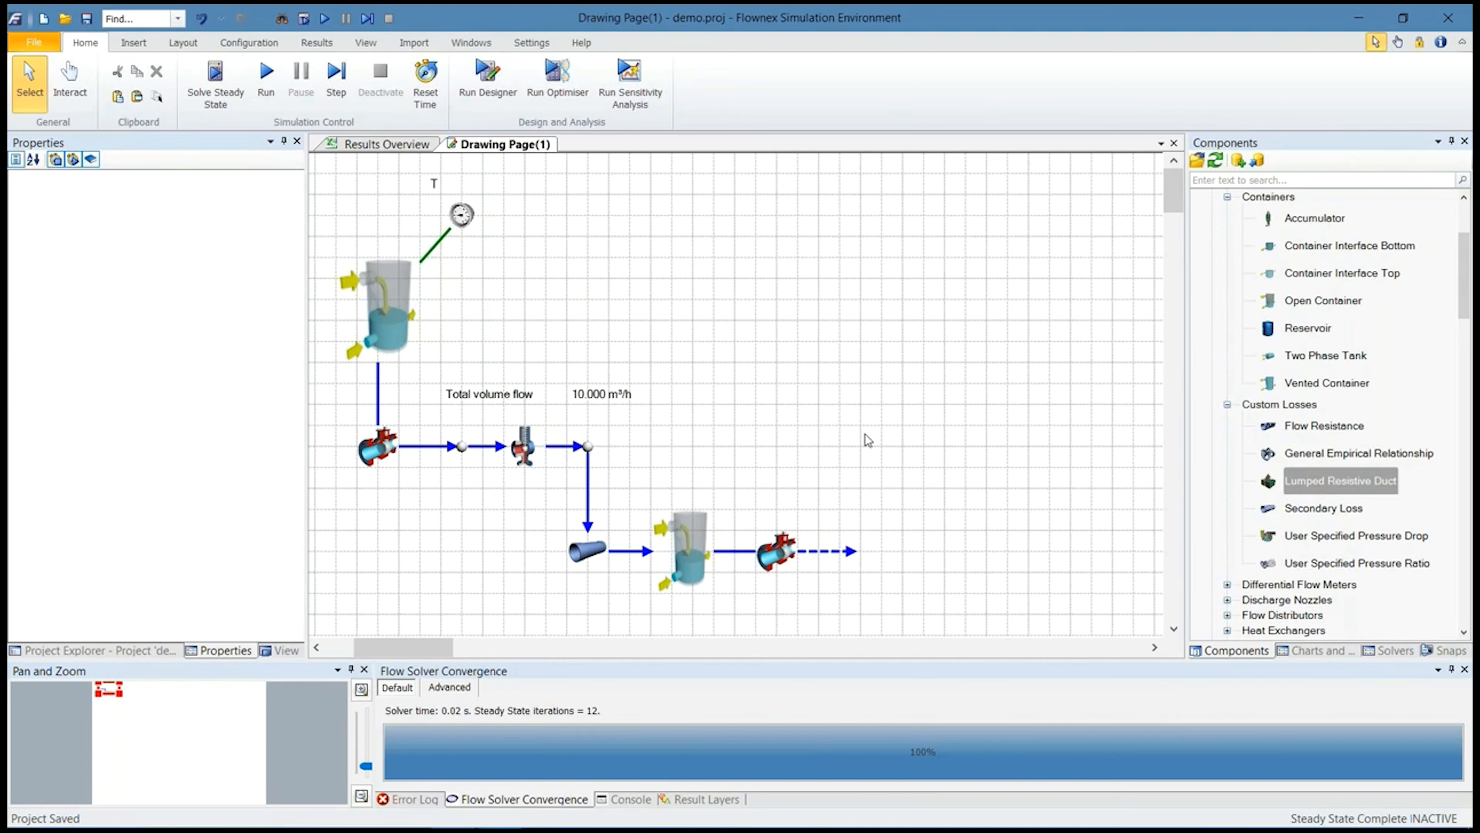
# Add a Basic Centrifugal Pump downstream of the new ball valve and connect it to the valve through a node
pyautogui.click(796, 566)
pyautogui.click(903, 462)
pyautogui.click(1358, 453)
pyautogui.scroll(-15, 1352, 420)
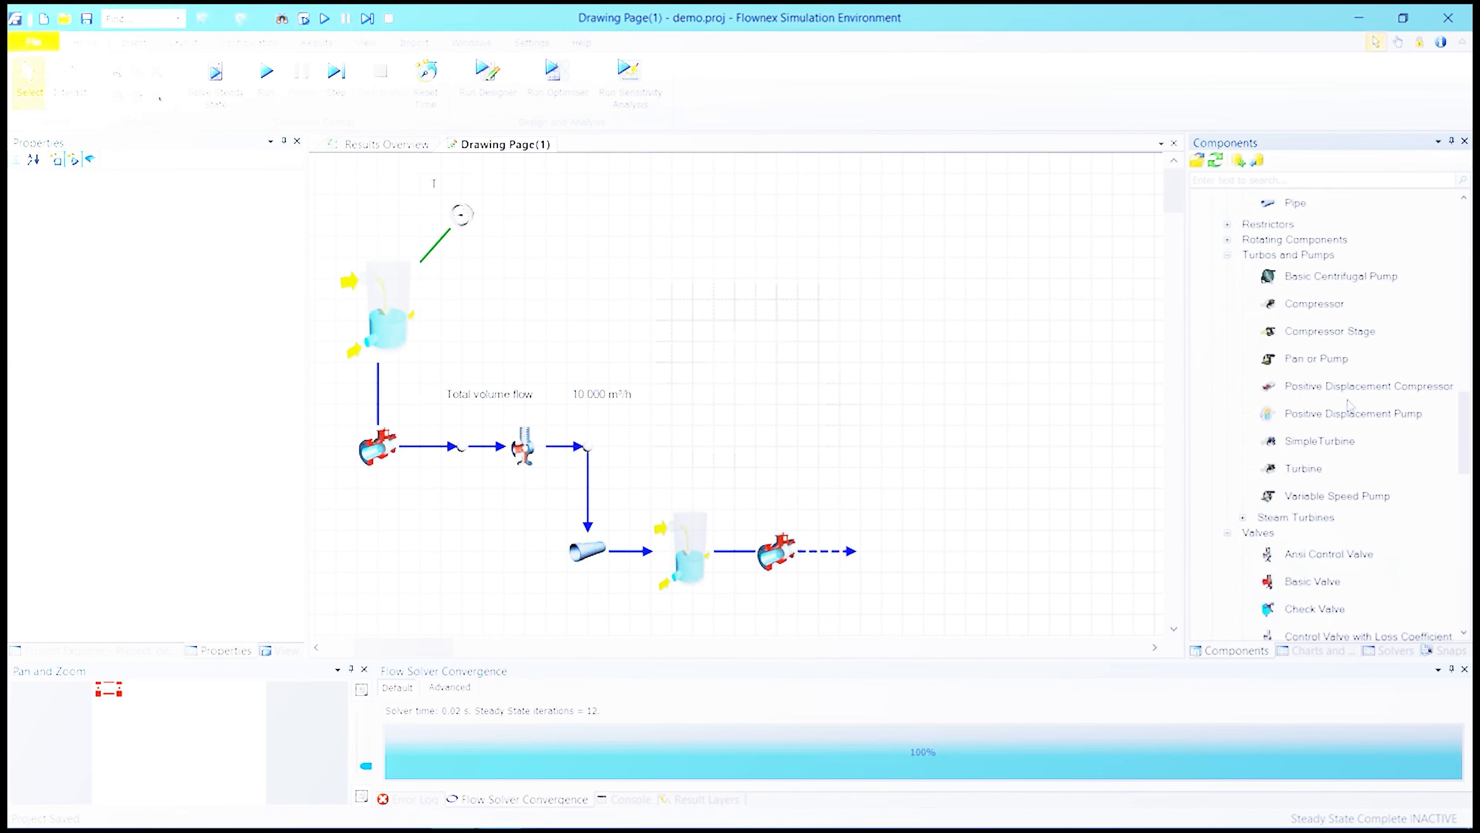
pyautogui.moveTo(1338, 286); pyautogui.dragTo(918, 548)
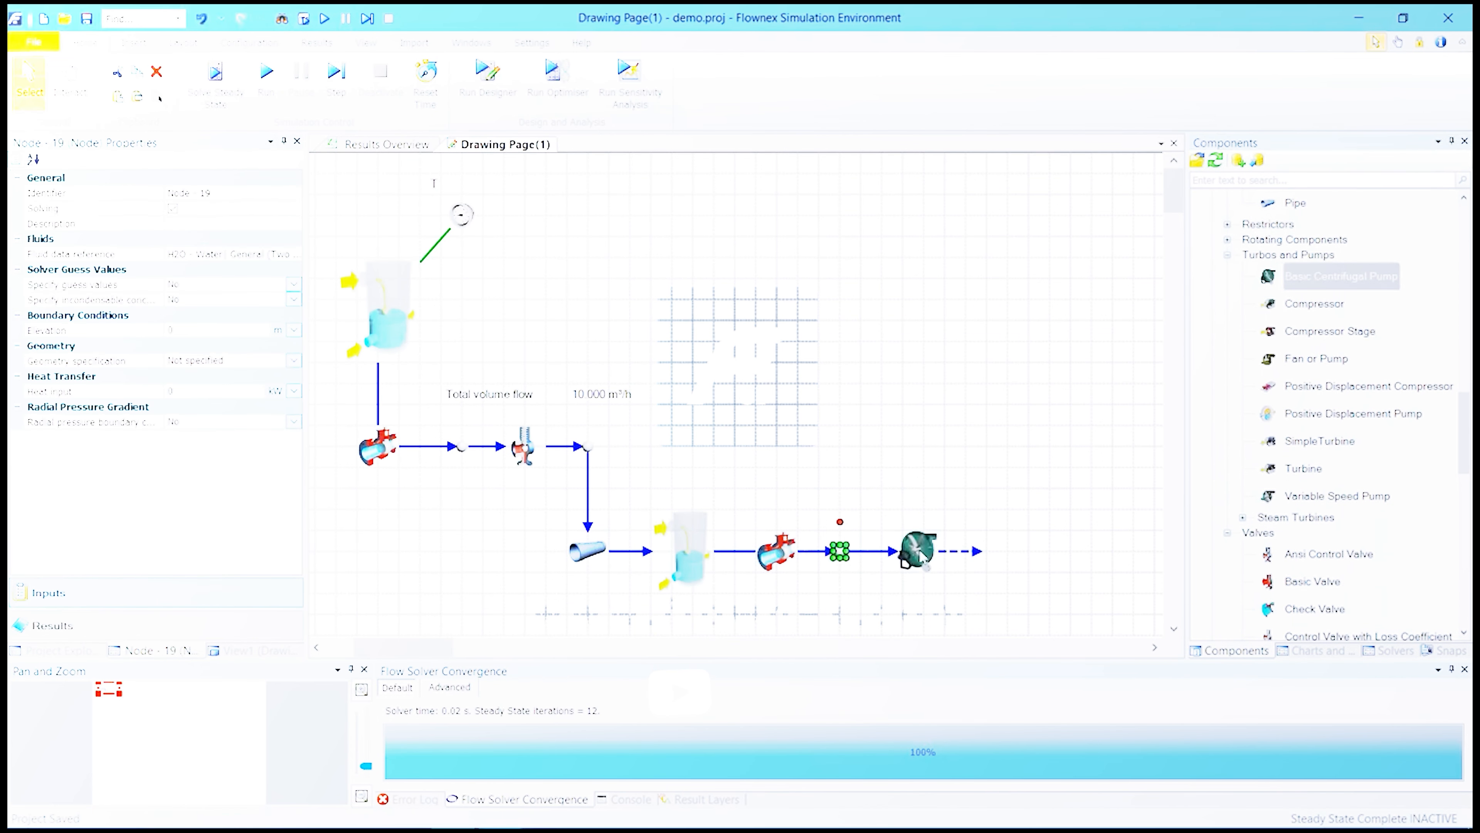
pyautogui.click(909, 549)
pyautogui.moveTo(909, 549); pyautogui.dragTo(909, 542)
pyautogui.click(985, 540)
pyautogui.click(904, 549)
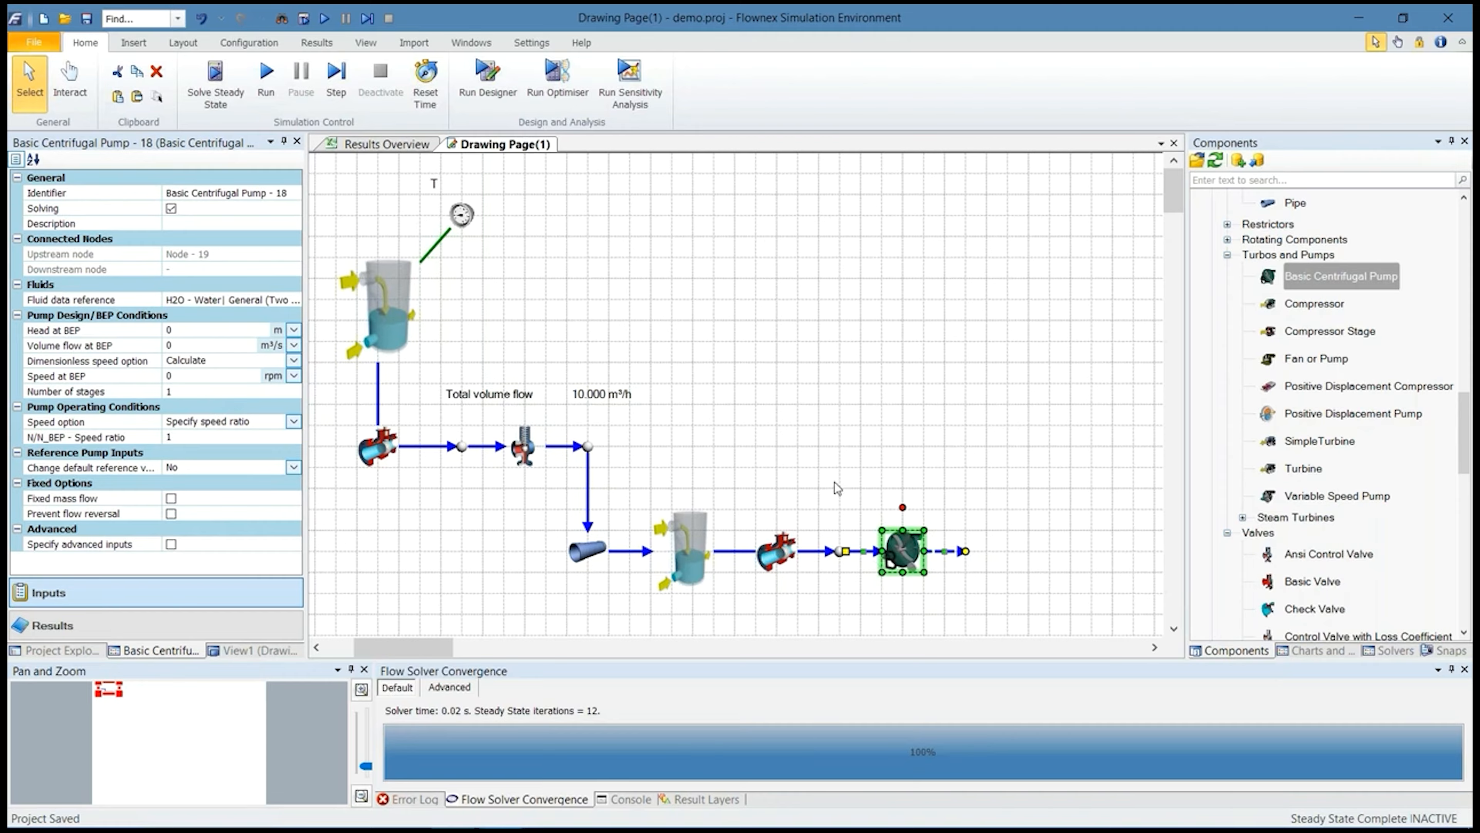
pyautogui.click(928, 425)
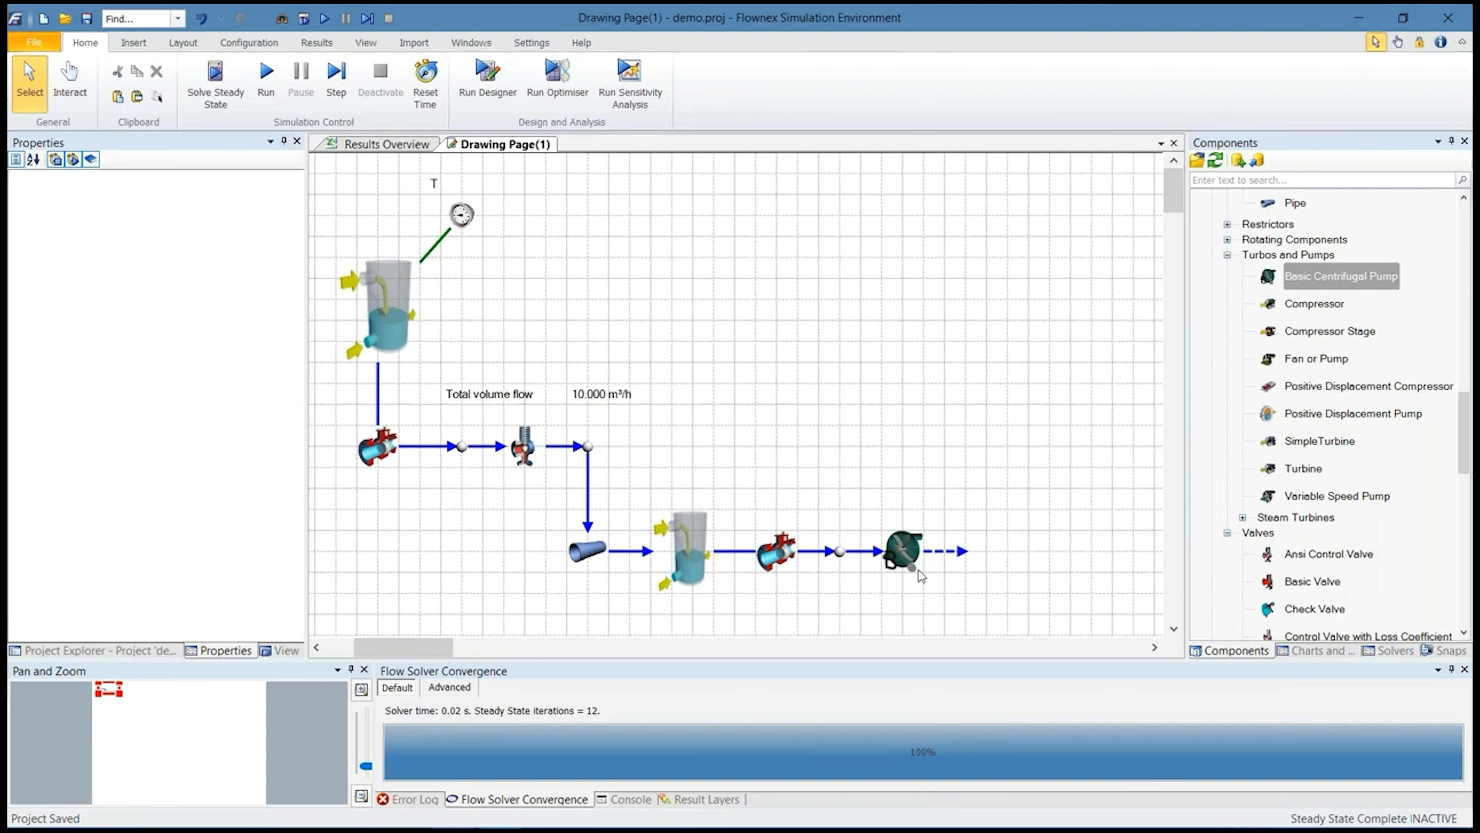
# Add a Pipe above and to the right of the pump and connect its inlet to the pump's outlet
pyautogui.scroll(5, 1337, 378)
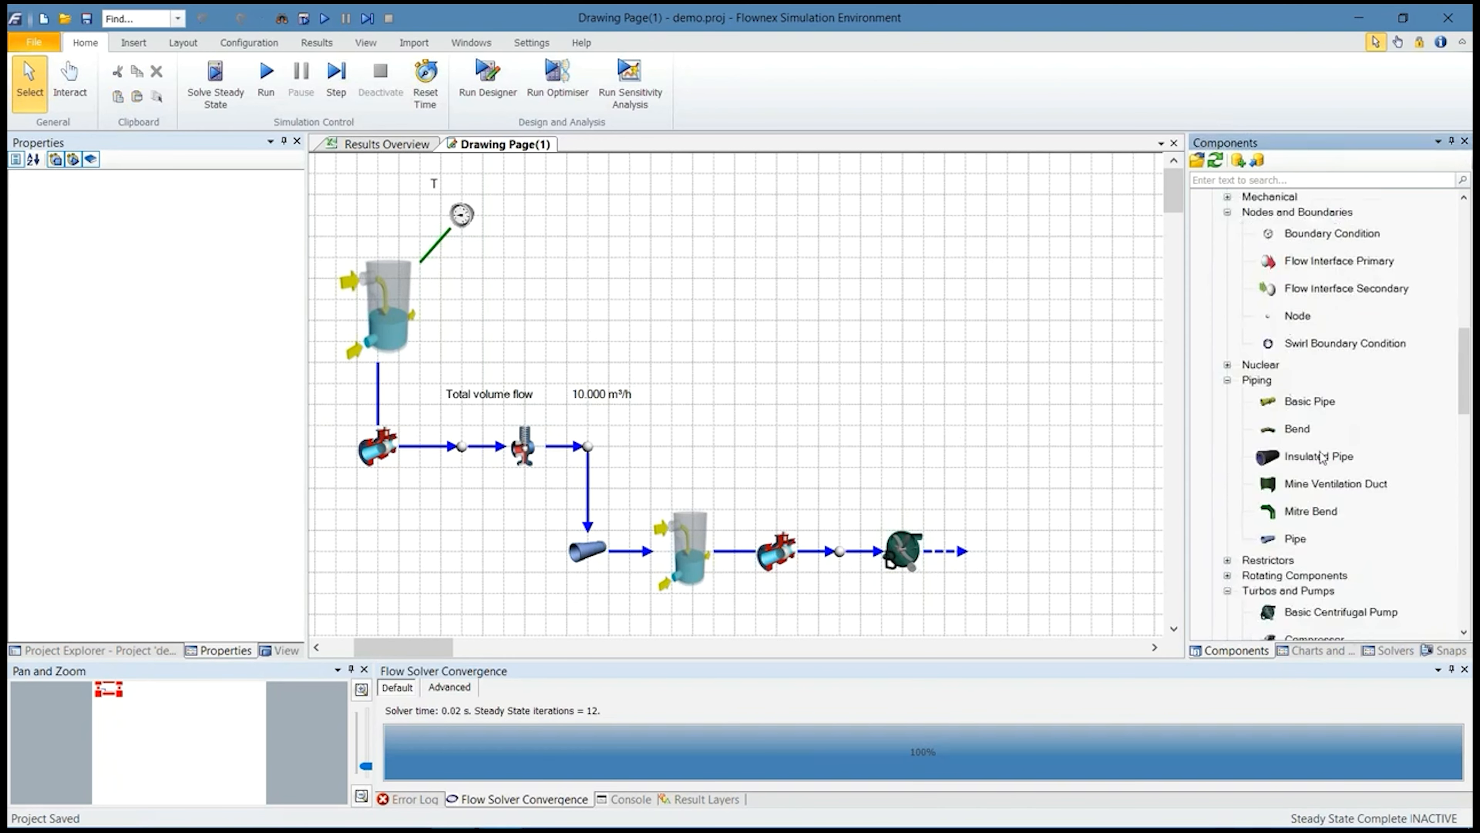
pyautogui.moveTo(1285, 551)
pyautogui.mouseDown()
pyautogui.moveTo(930, 397)
pyautogui.moveTo(949, 376)
pyautogui.moveTo(970, 382)
pyautogui.moveTo(968, 368)
pyautogui.mouseUp()
pyautogui.press('ctrl')
pyautogui.press('ctrl')
pyautogui.press('ctrl')
pyautogui.press('ctrl')
pyautogui.press('ctrl')
pyautogui.press('ctrl')
pyautogui.press('ctrl')
pyautogui.press('ctrl')
pyautogui.press('ctrl')
pyautogui.press('ctrl')
pyautogui.press('ctrl')
pyautogui.press('ctrl')
pyautogui.press('ctrl')
pyautogui.press('ctrl')
pyautogui.moveTo(966, 446); pyautogui.dragTo(966, 549)
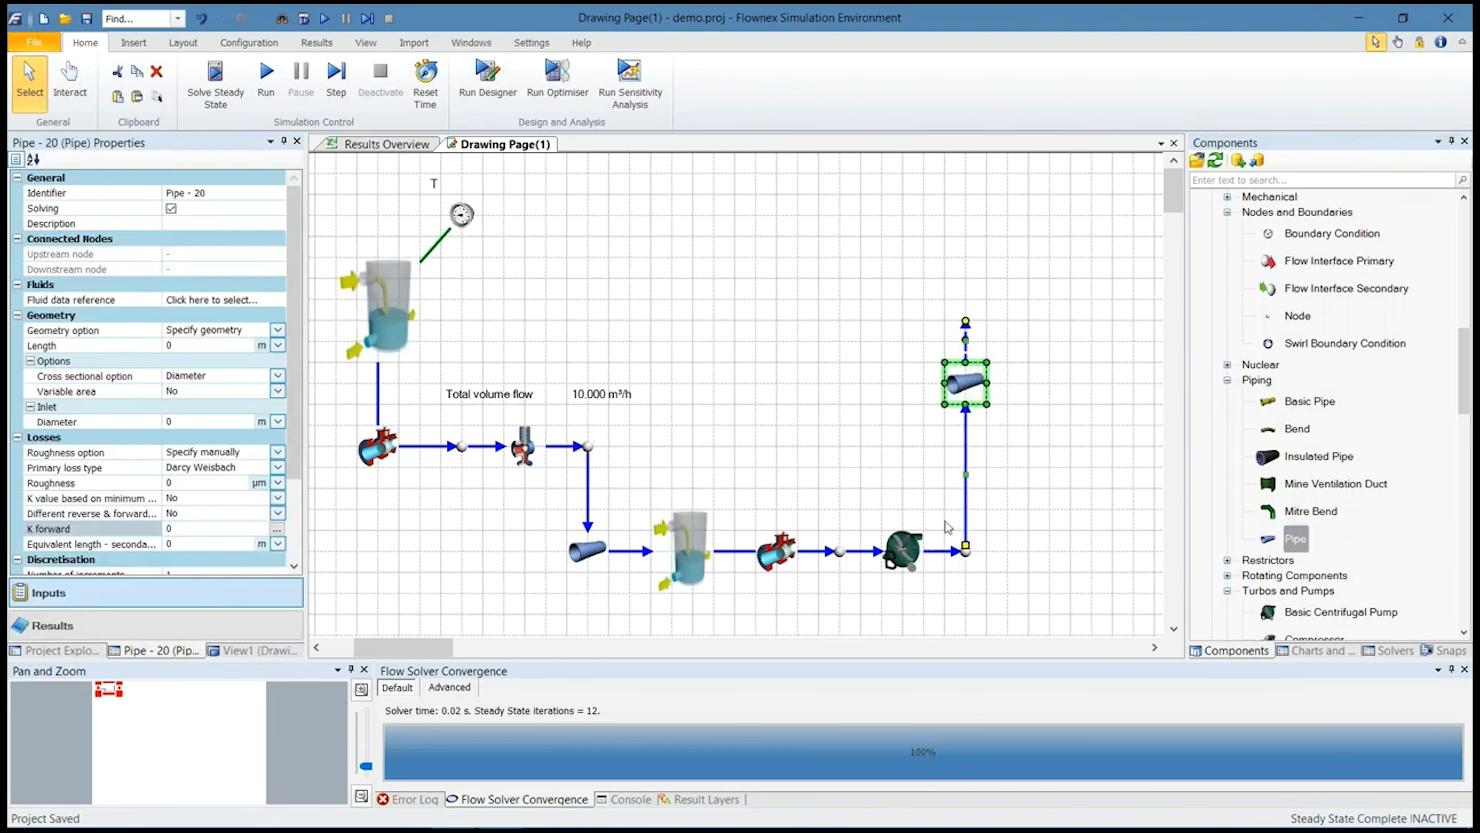
# Connect the new pipe's outlet to the upper container and raise the pipe to about the container's level
pyautogui.moveTo(972, 324); pyautogui.dragTo(420, 315)
pyautogui.moveTo(977, 381); pyautogui.dragTo(976, 297)
pyautogui.click(585, 257)
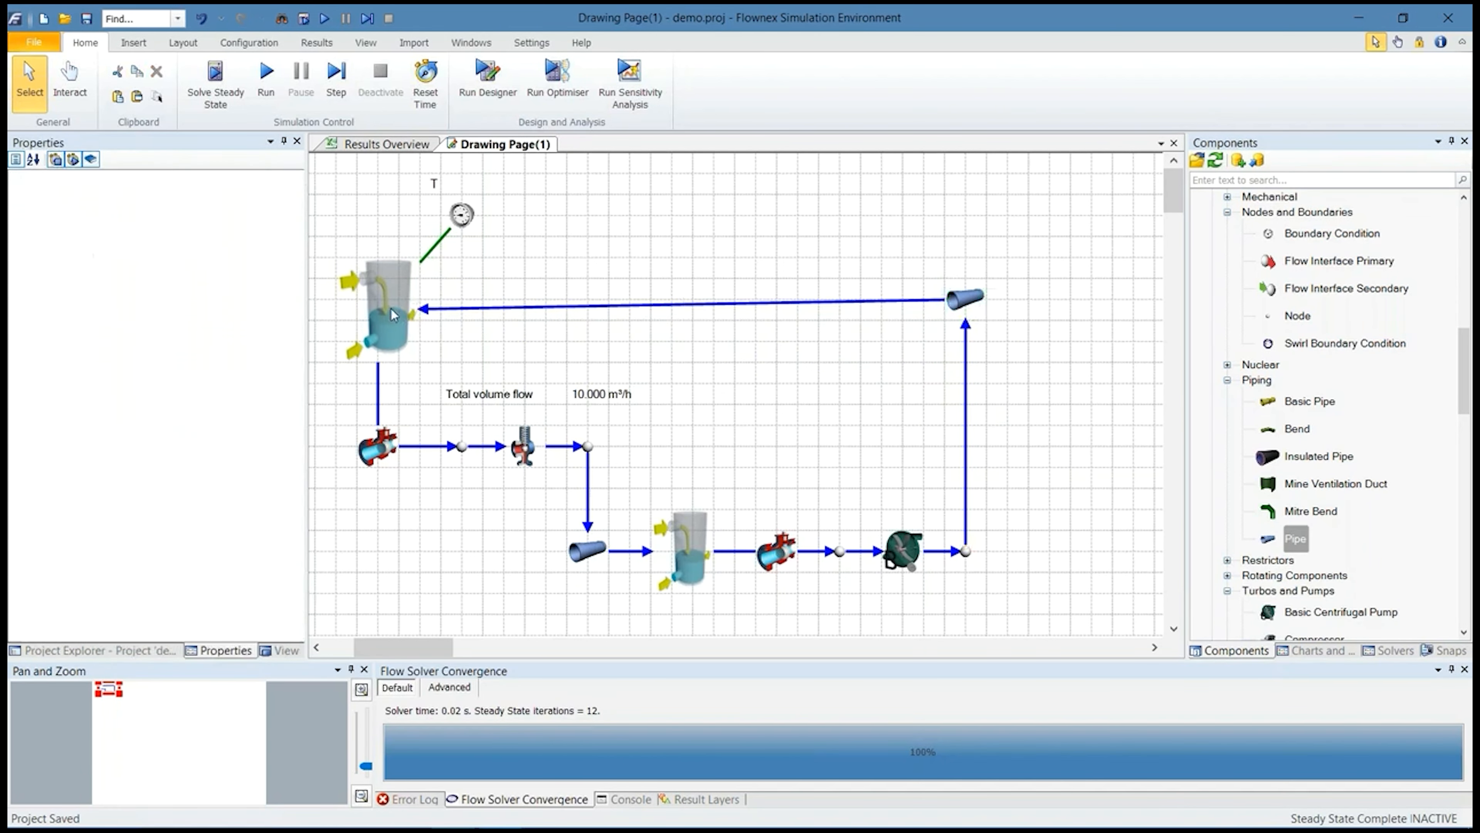
# Straighten the return line by aligning the upper container and pipe, stretch the container upward and shift its temperature boundary gauge away
pyautogui.moveTo(391, 309); pyautogui.dragTo(392, 288)
pyautogui.click(589, 330)
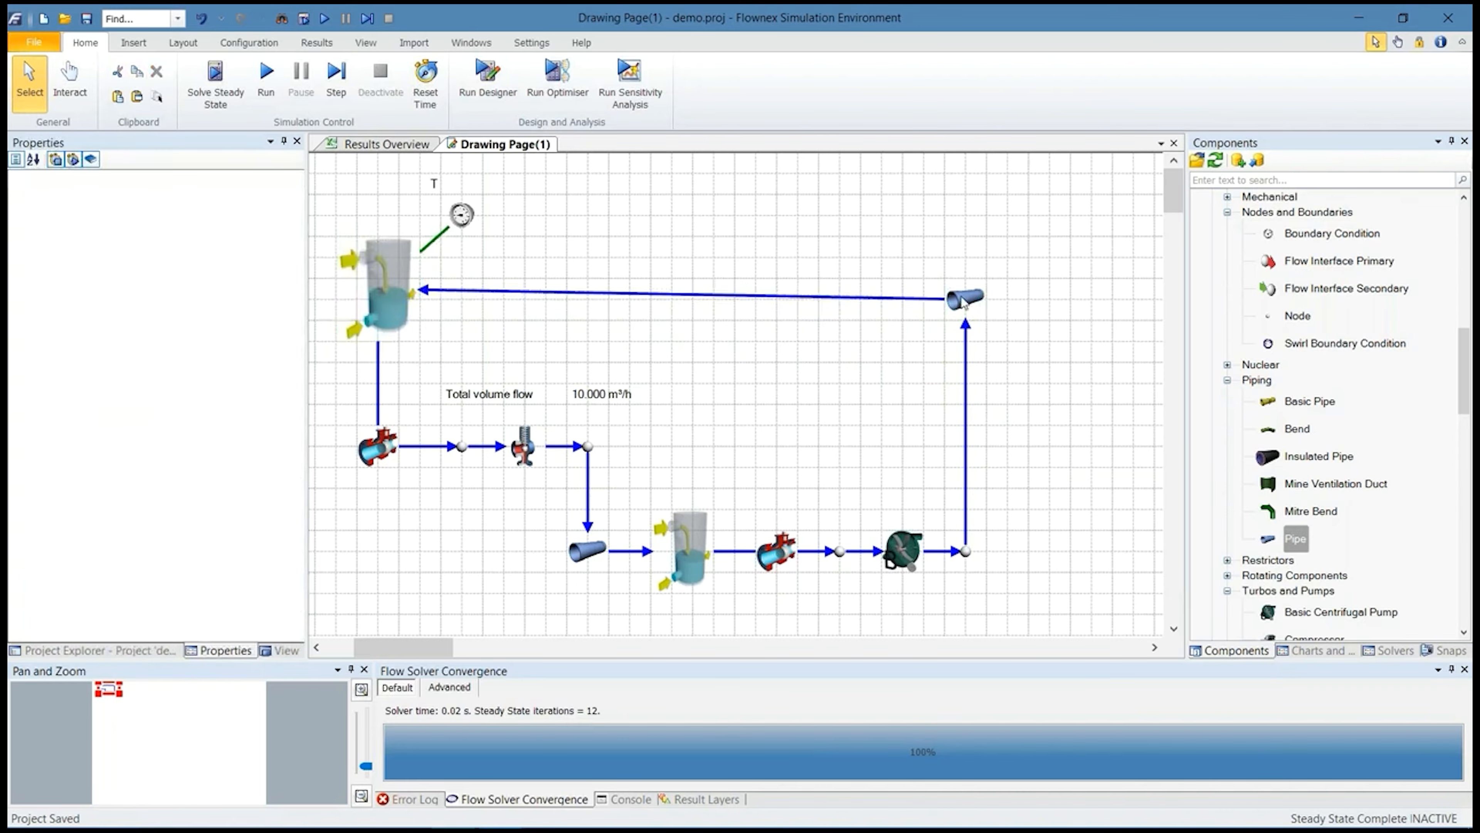
pyautogui.moveTo(963, 299); pyautogui.dragTo(967, 278)
pyautogui.click(382, 291)
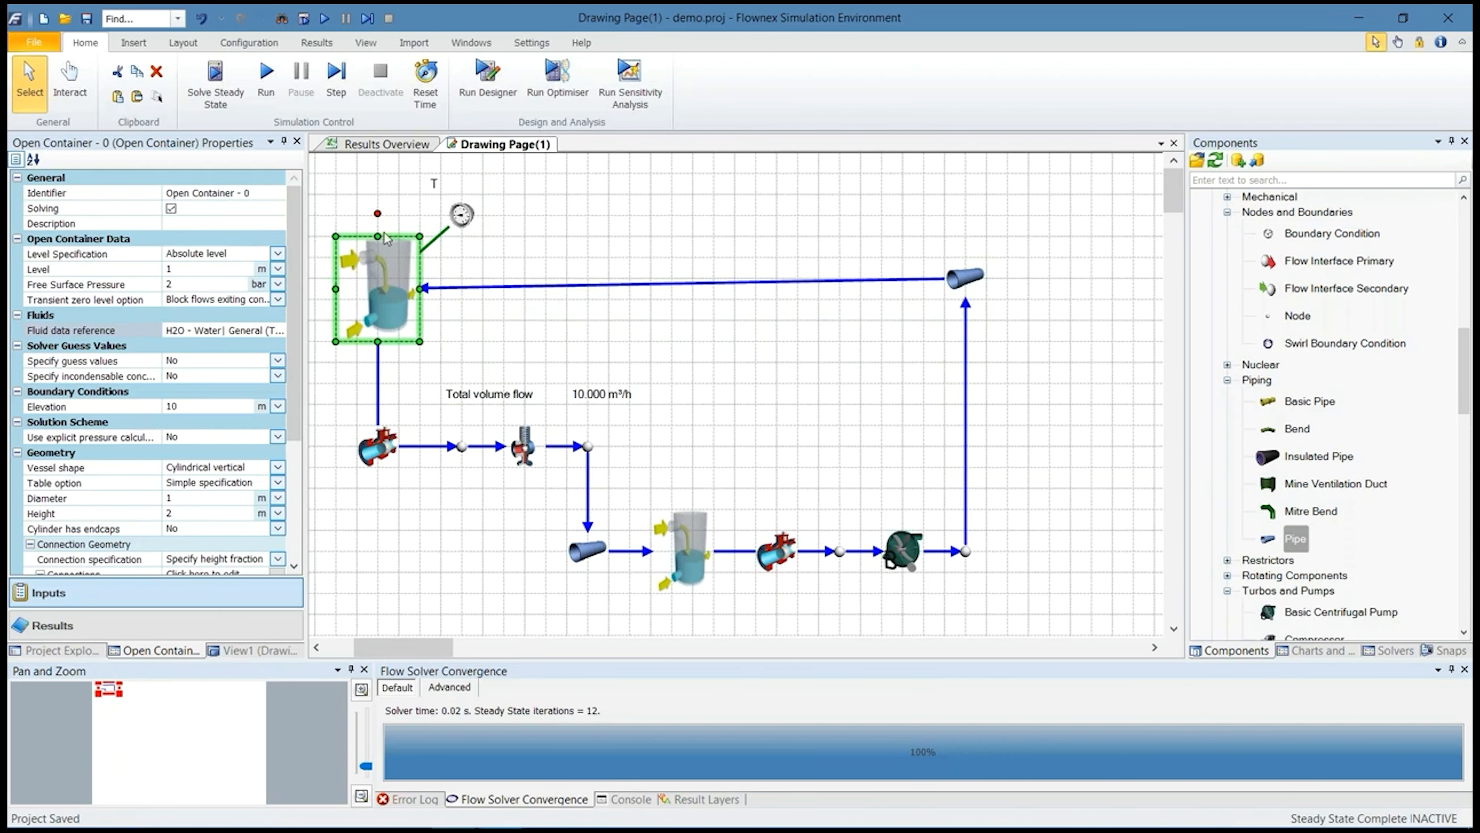
pyautogui.moveTo(385, 236); pyautogui.dragTo(488, 196)
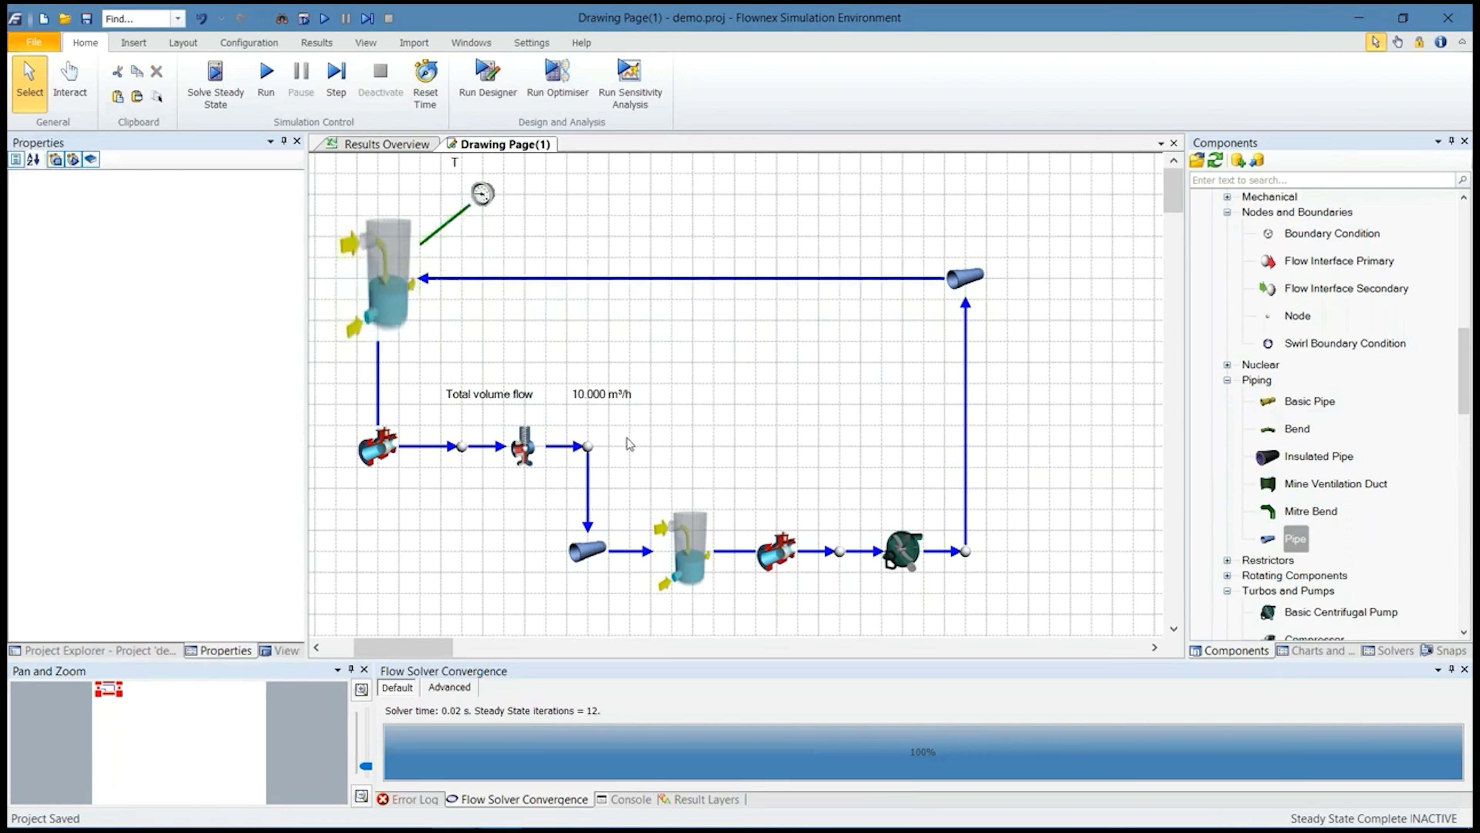
# Set the centrifugal pump's speed at BEP to 1500 rpm and enable a fixed mass flow of 3 kg/s
pyautogui.click(901, 549)
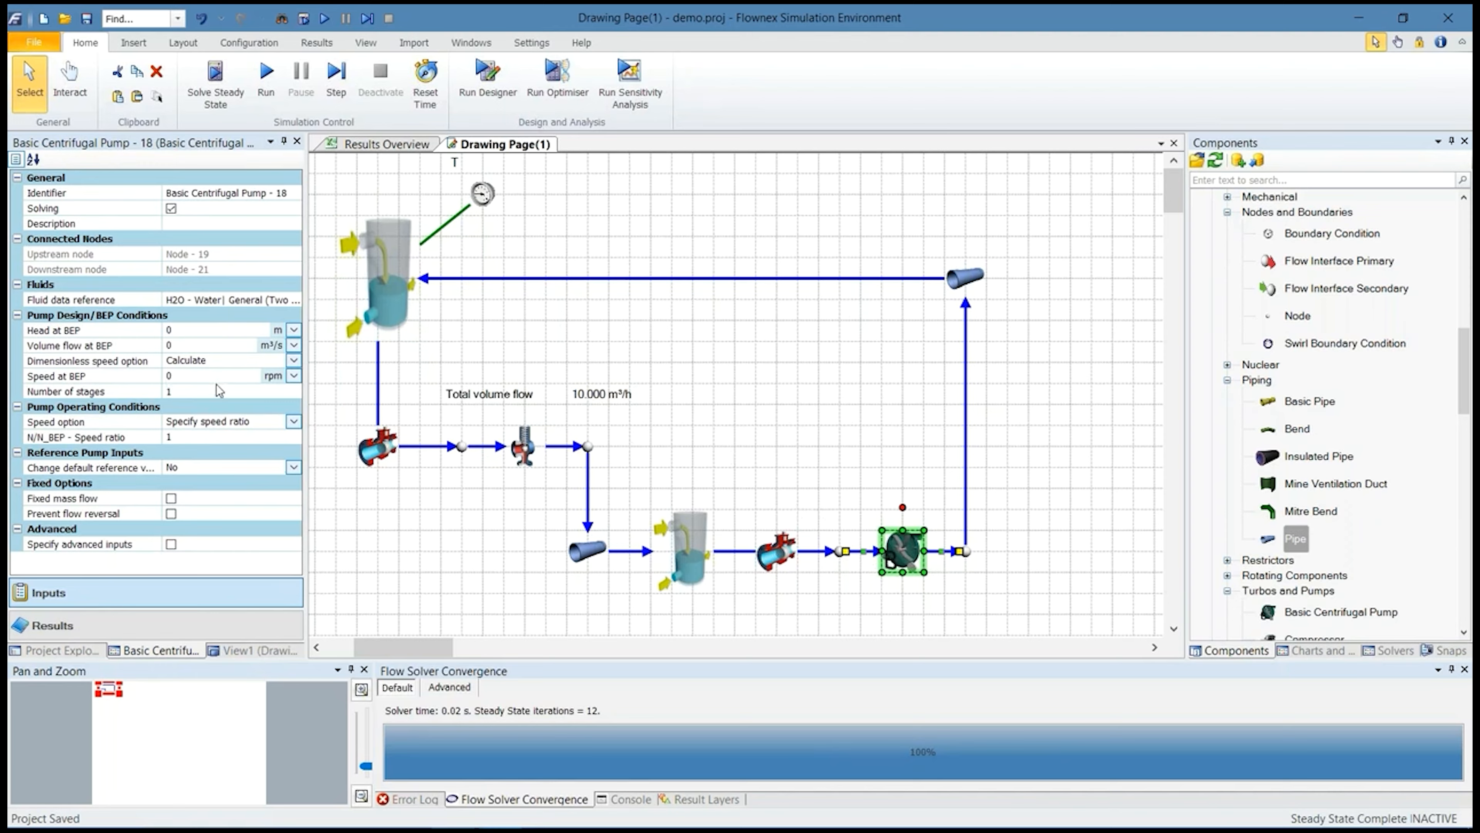
pyautogui.click(197, 378)
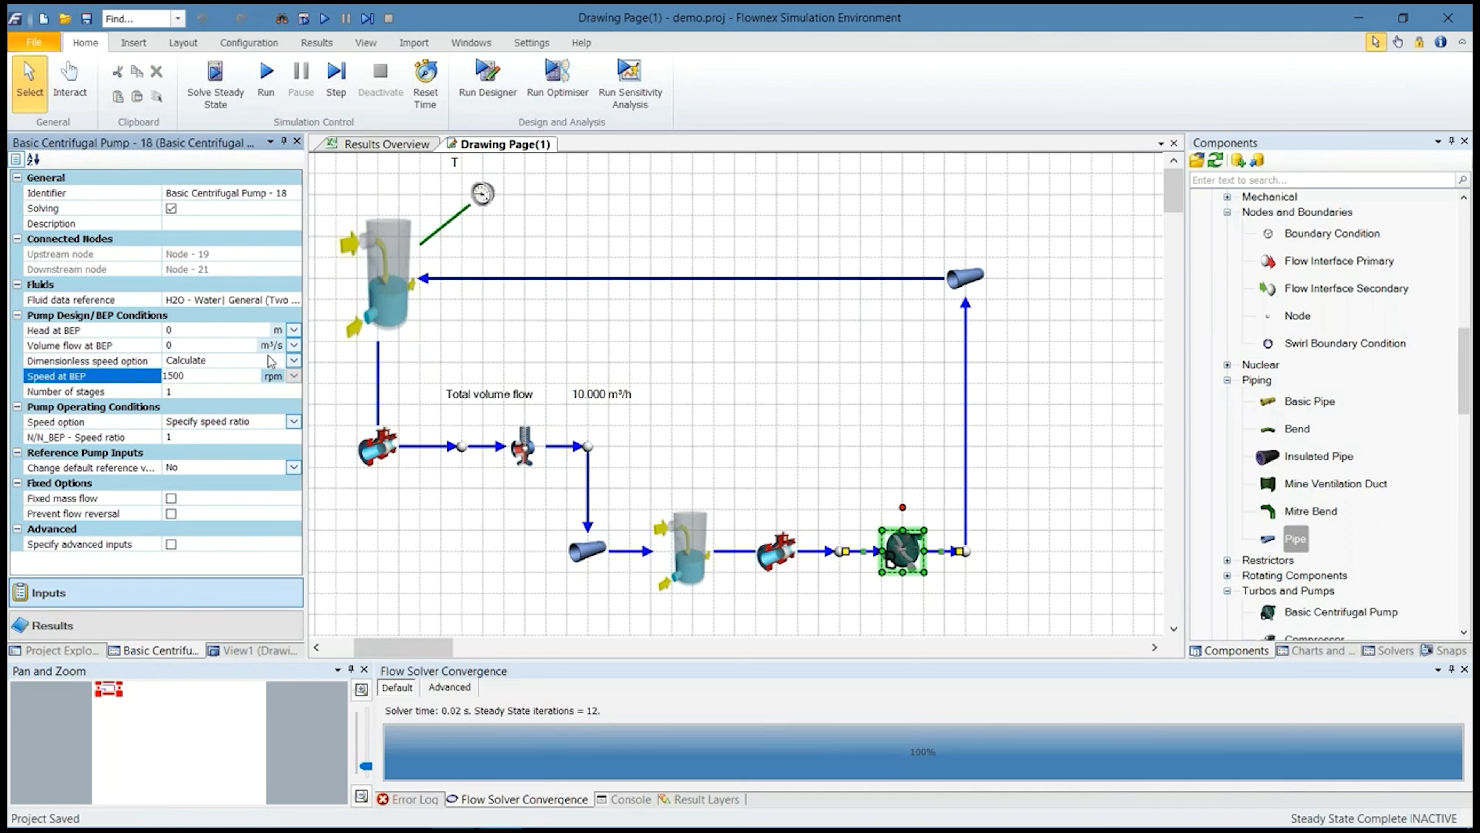
pyautogui.click(74, 331)
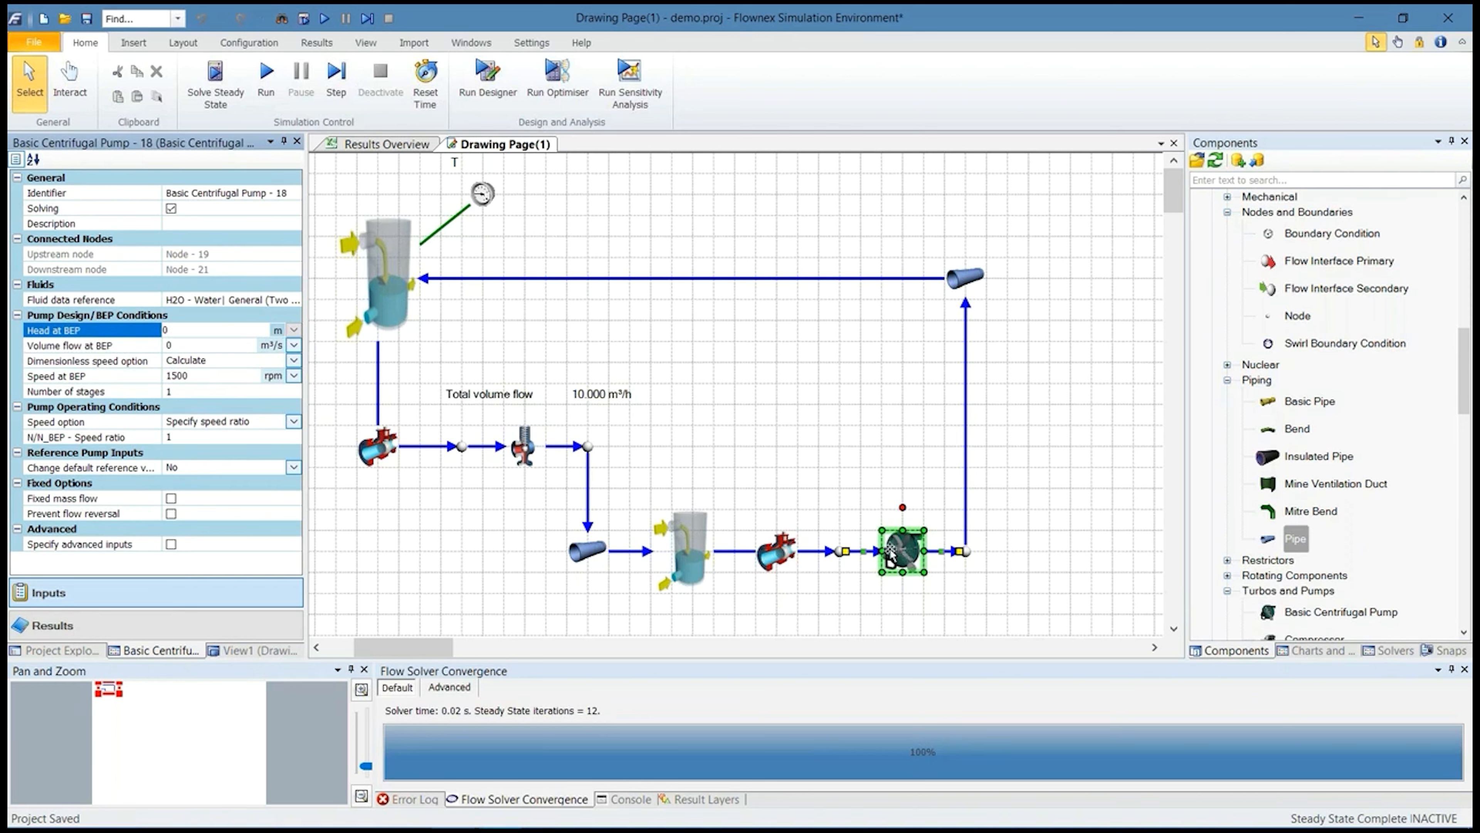
pyautogui.click(170, 498)
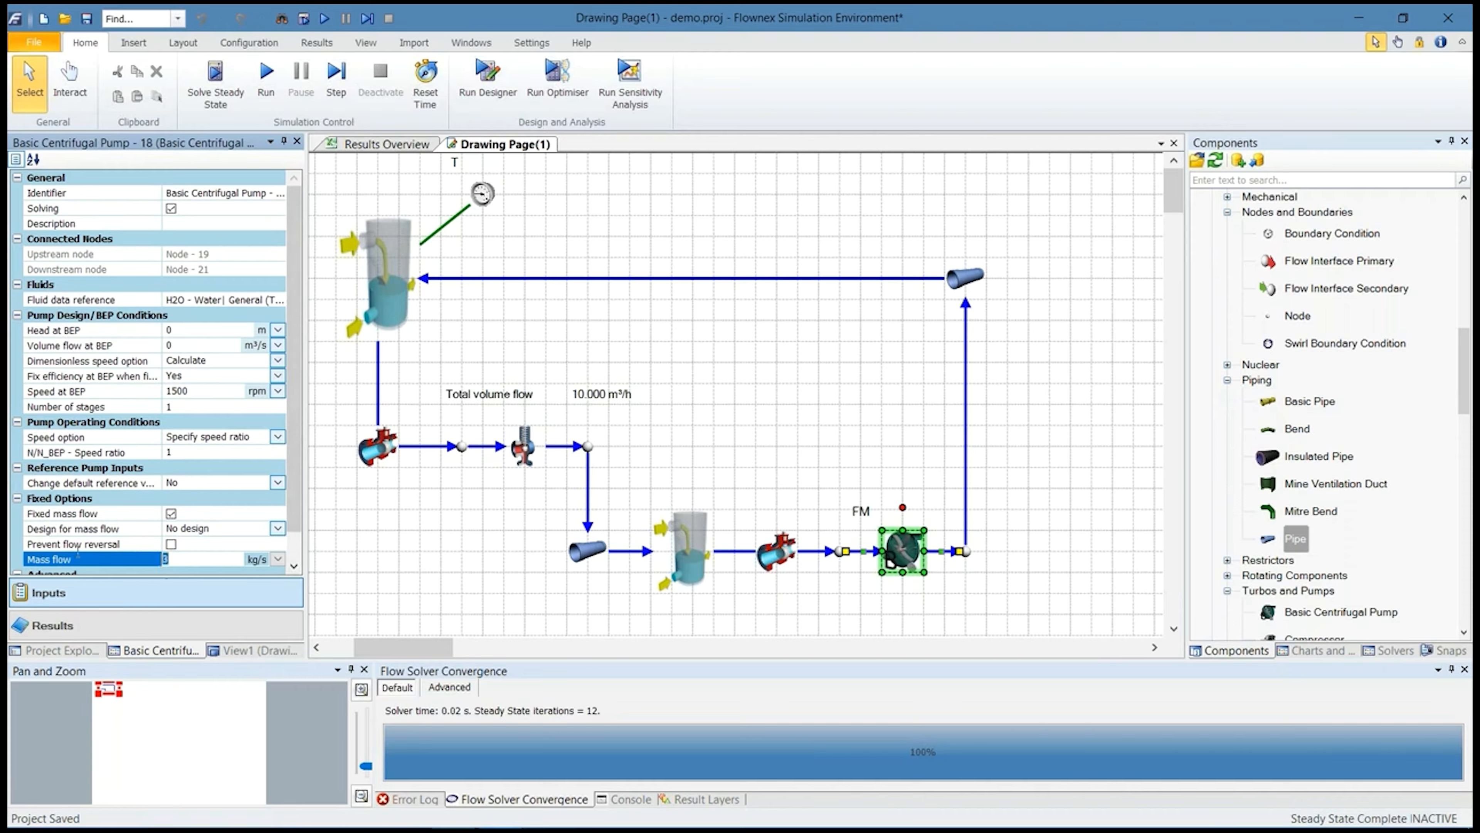
pyautogui.write('3')
pyautogui.click(872, 406)
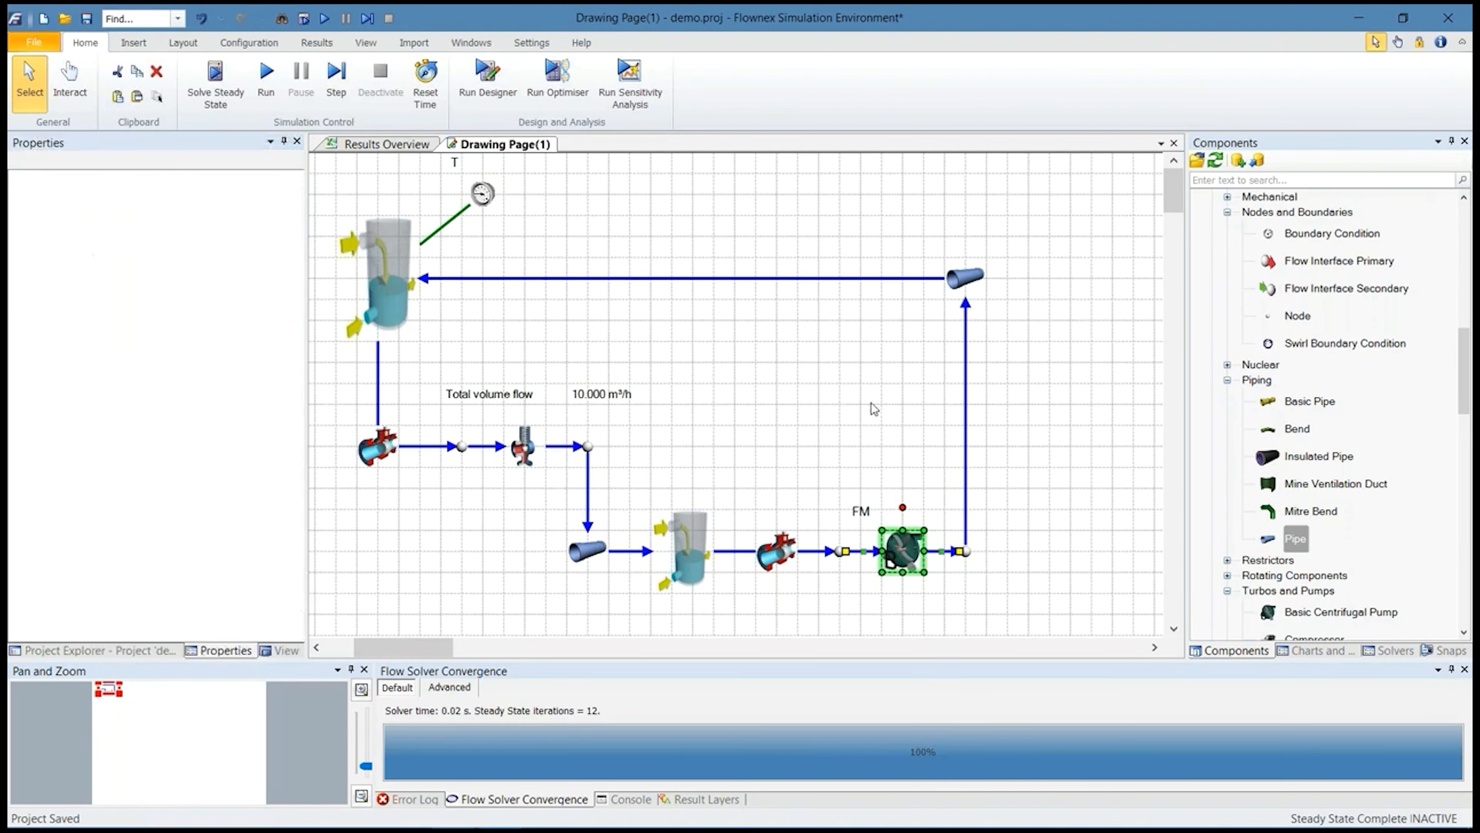
# Give the return pipe a length of 12 m, a diameter of 100 mm and a roughness of 50 µm
pyautogui.click(965, 279)
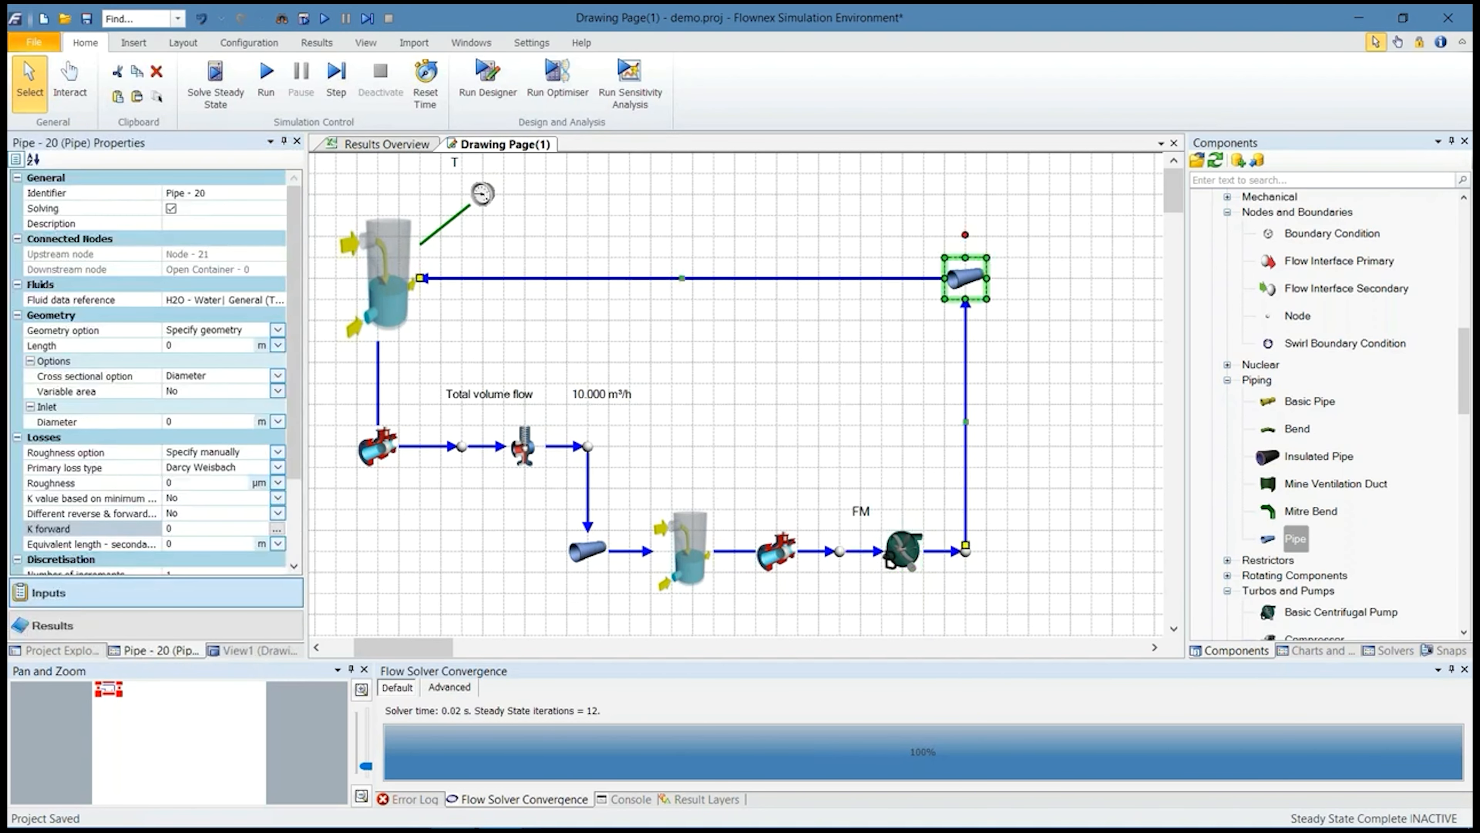
pyautogui.click(183, 345)
pyautogui.write('12')
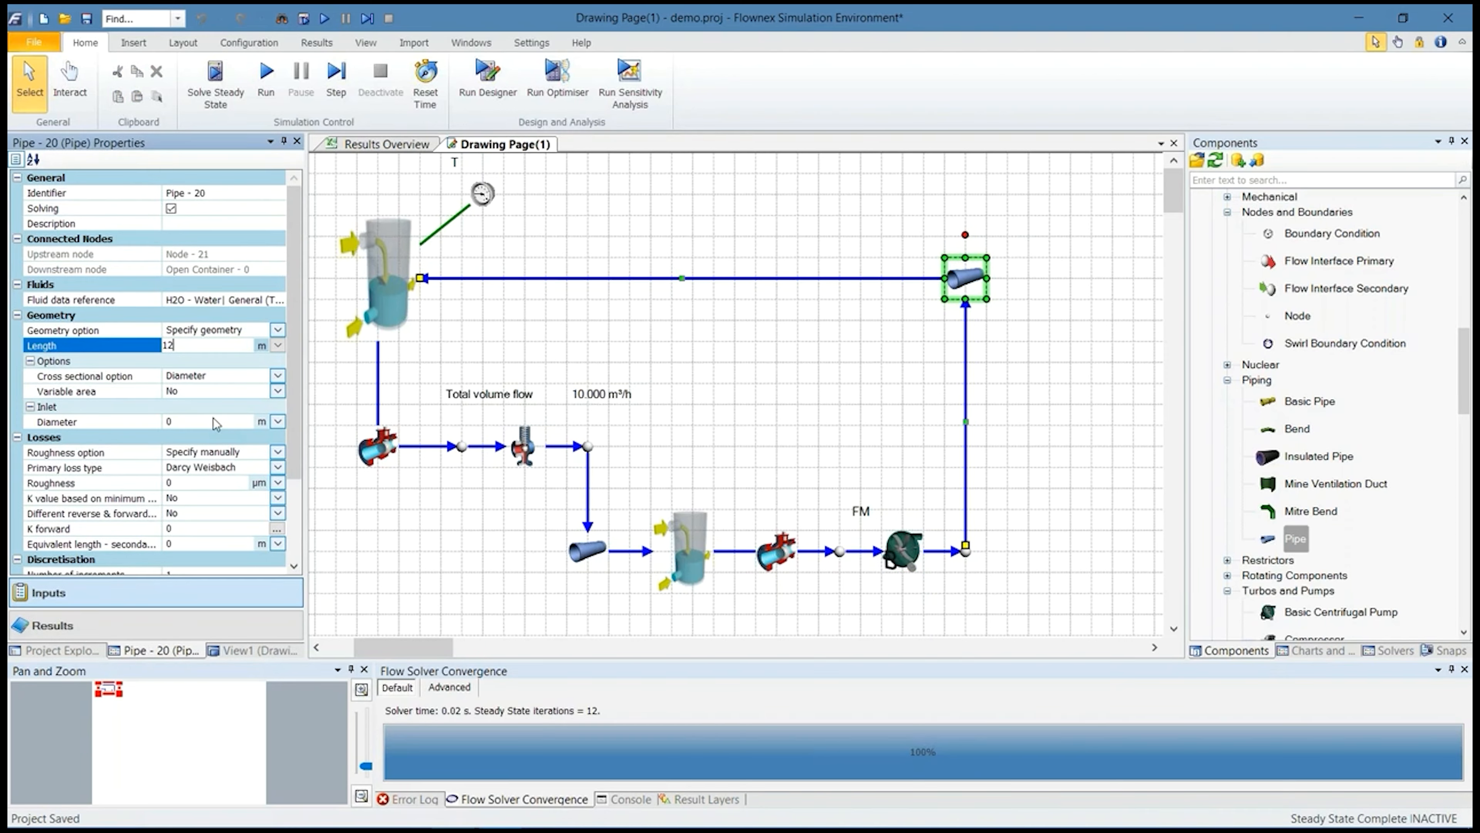
pyautogui.click(215, 422)
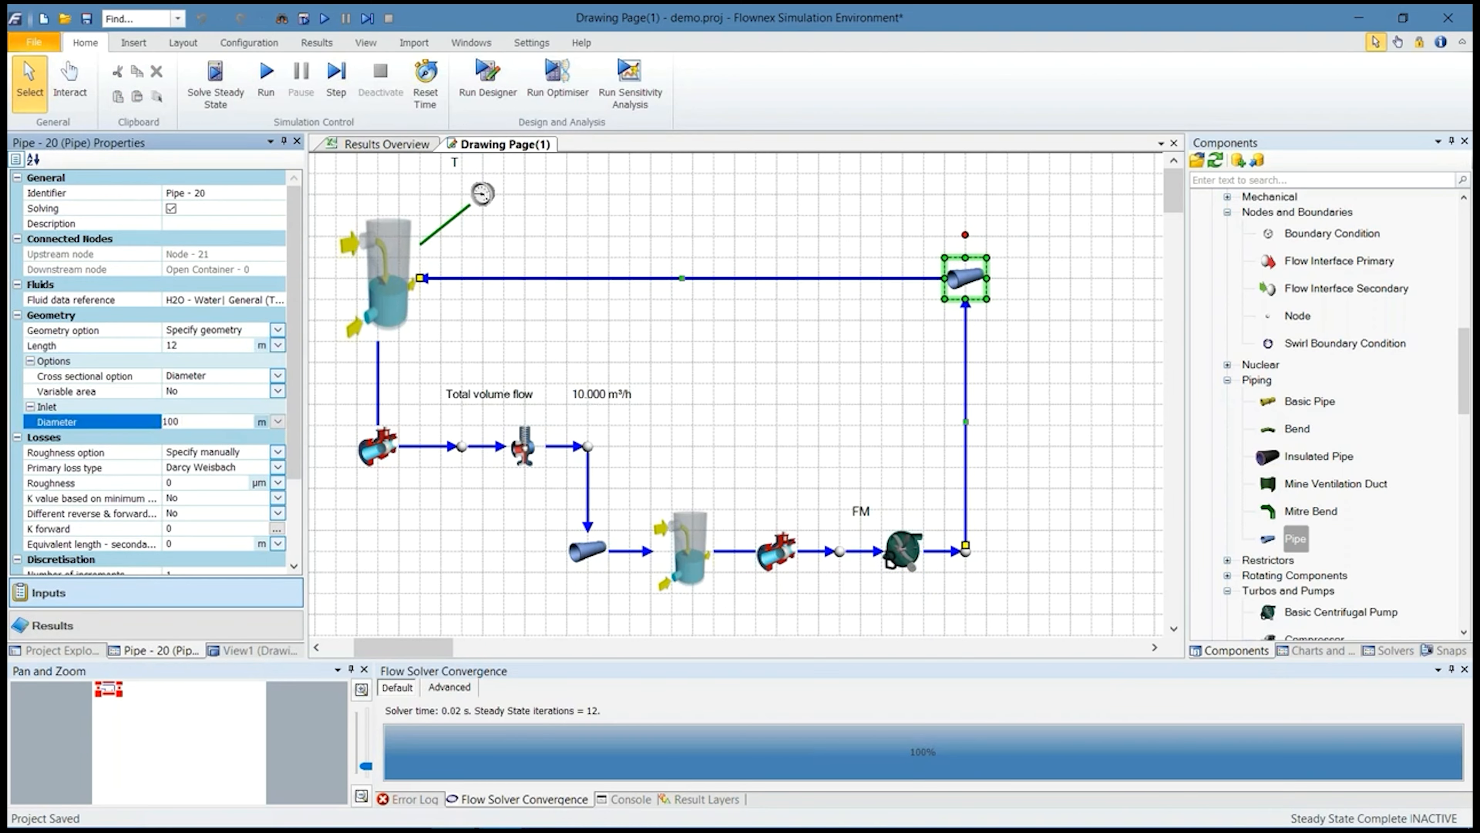
pyautogui.press('Return')
pyautogui.click(229, 484)
pyautogui.write('5')
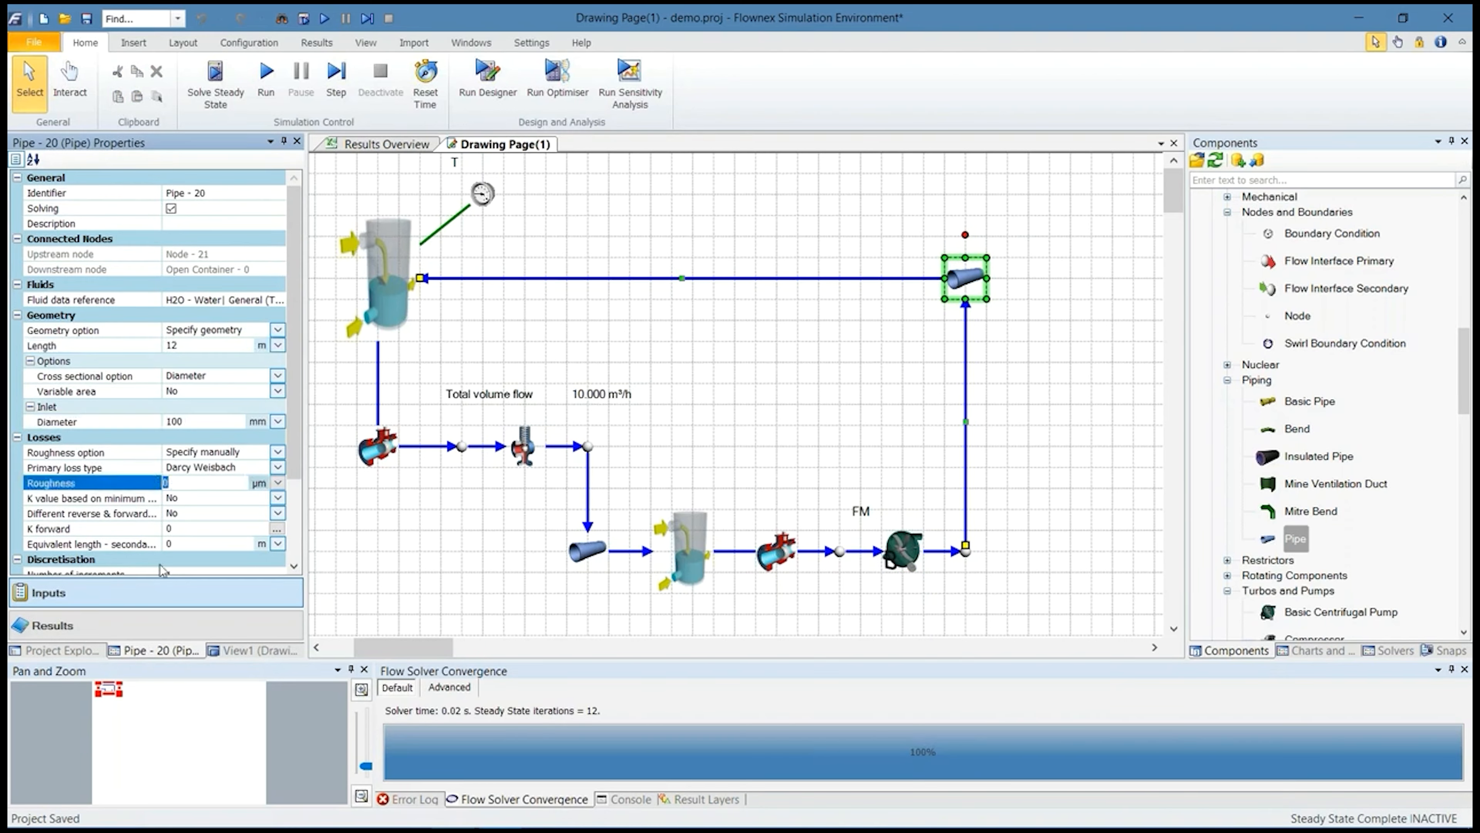
pyautogui.write('0')
pyautogui.click(198, 528)
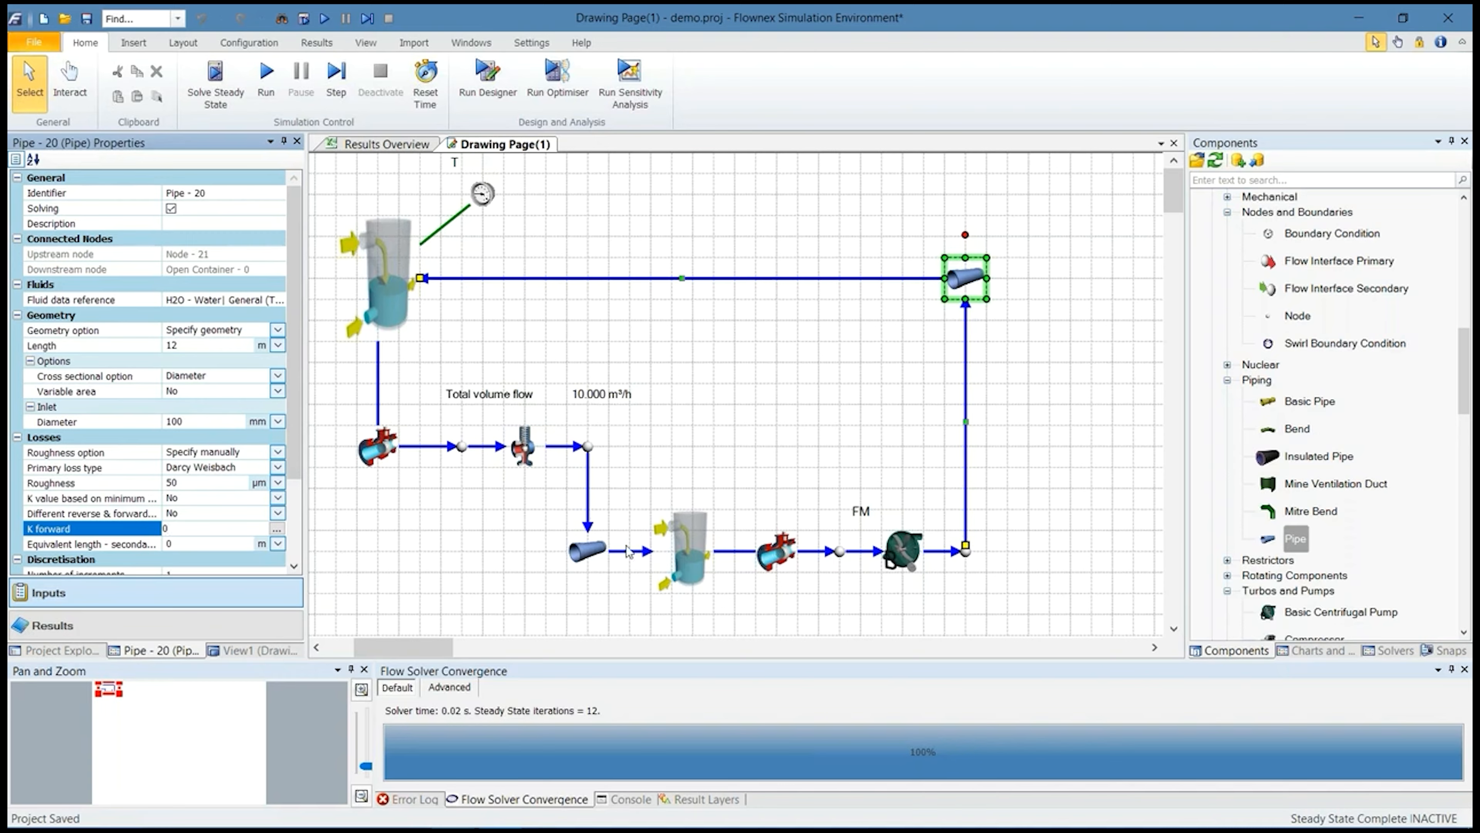
# Check the lower pipe's inputs and set the return pipe's K forward to 2.04755905511811
pyautogui.click(587, 550)
pyautogui.click(966, 279)
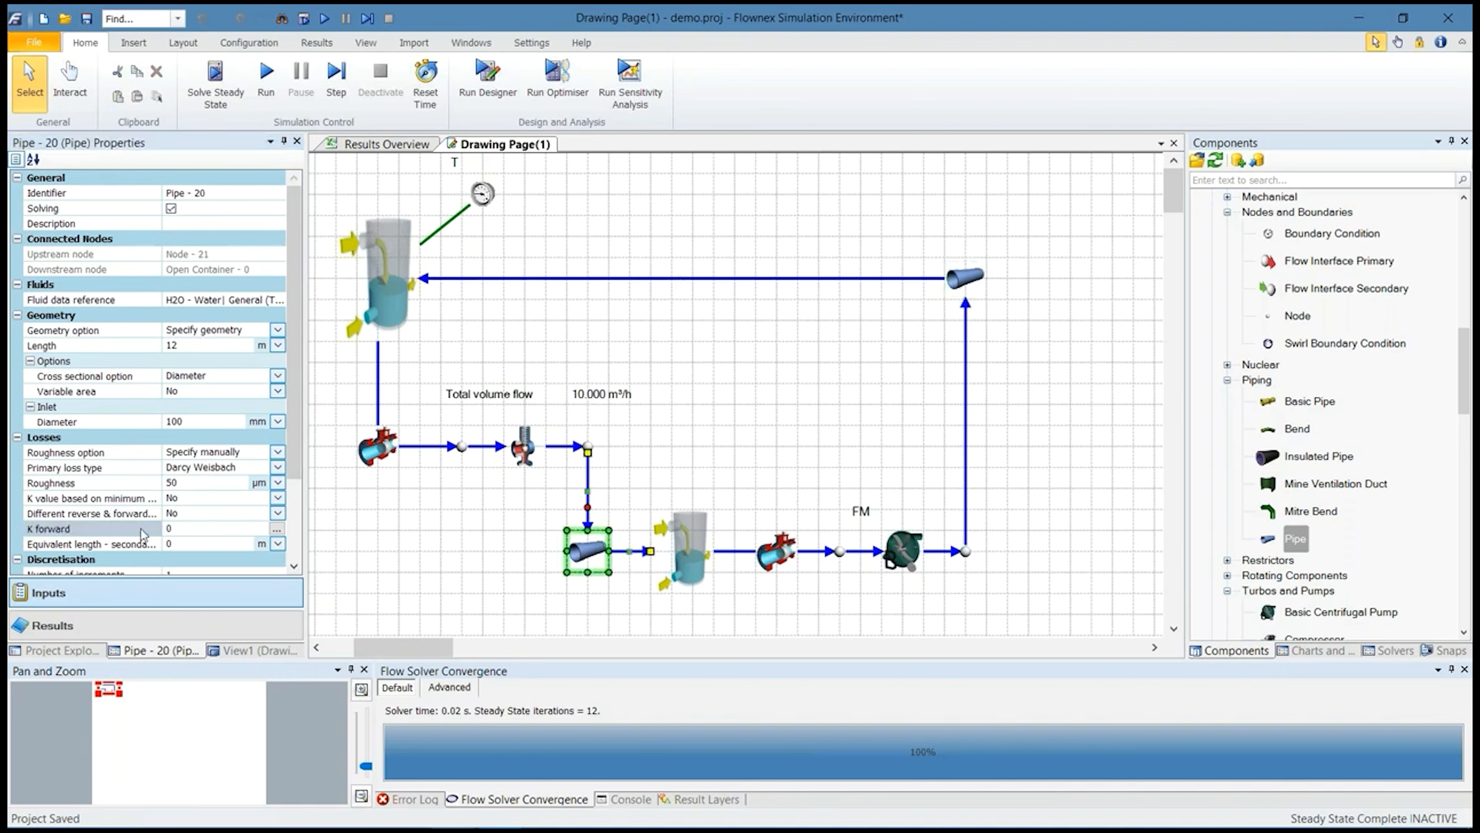
pyautogui.click(169, 530)
pyautogui.write('2.04755905511811')
pyautogui.click(789, 409)
pyautogui.click(965, 280)
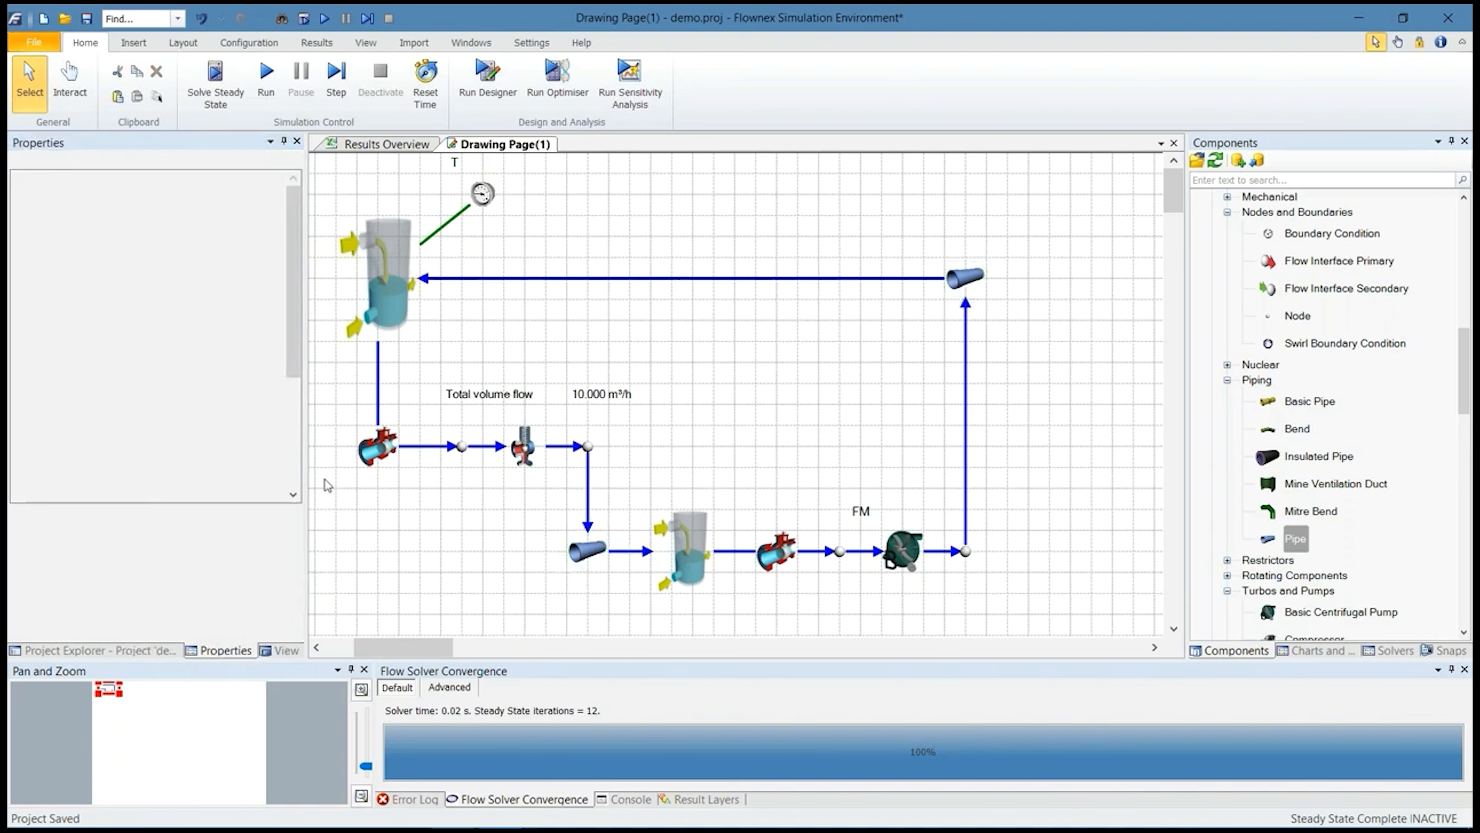
# Solve the steady state of the closed loop and bring up the pump's inputs to check its BEP head and flow
pyautogui.click(927, 531)
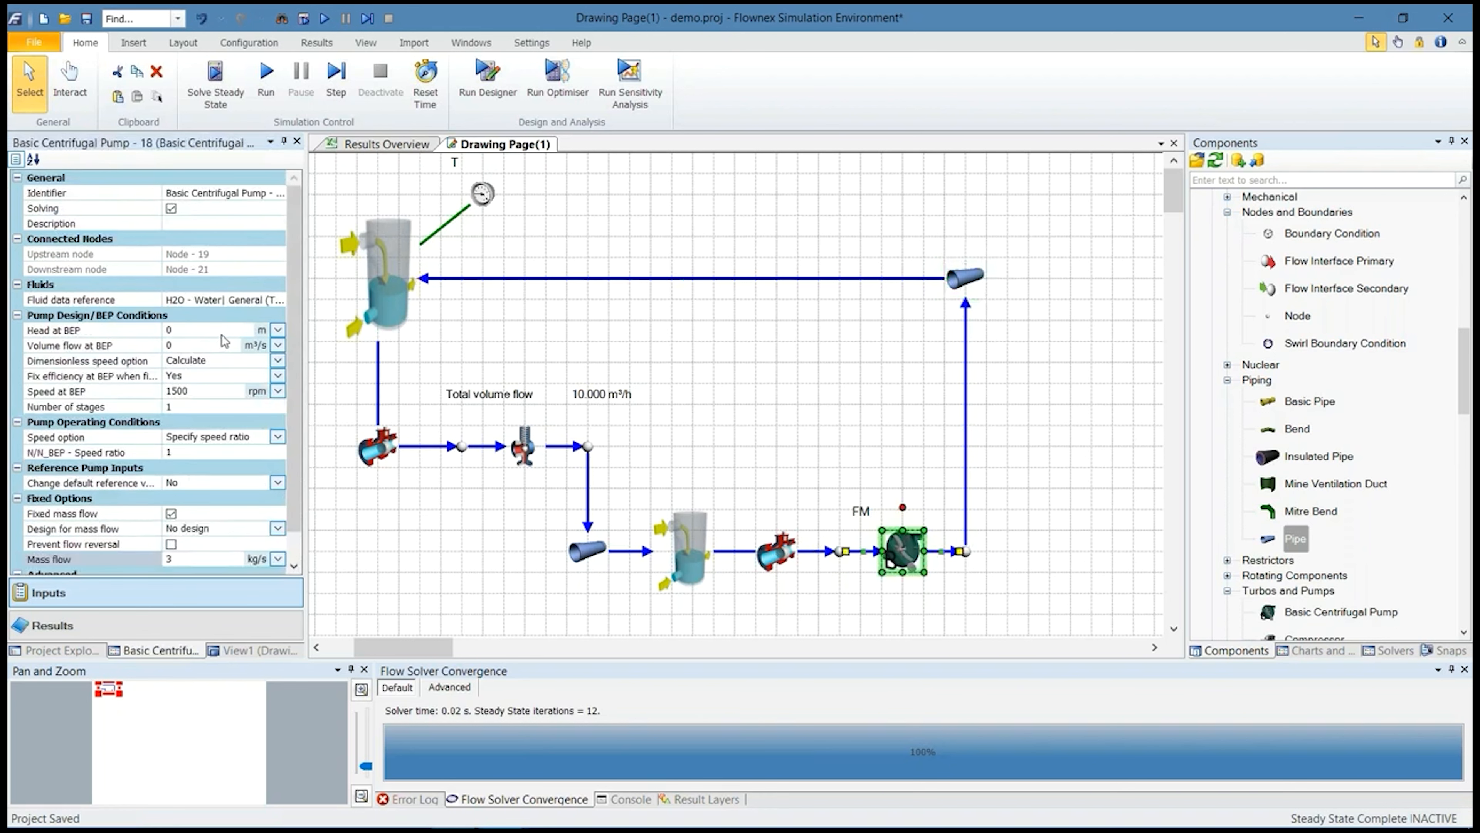
pyautogui.click(215, 84)
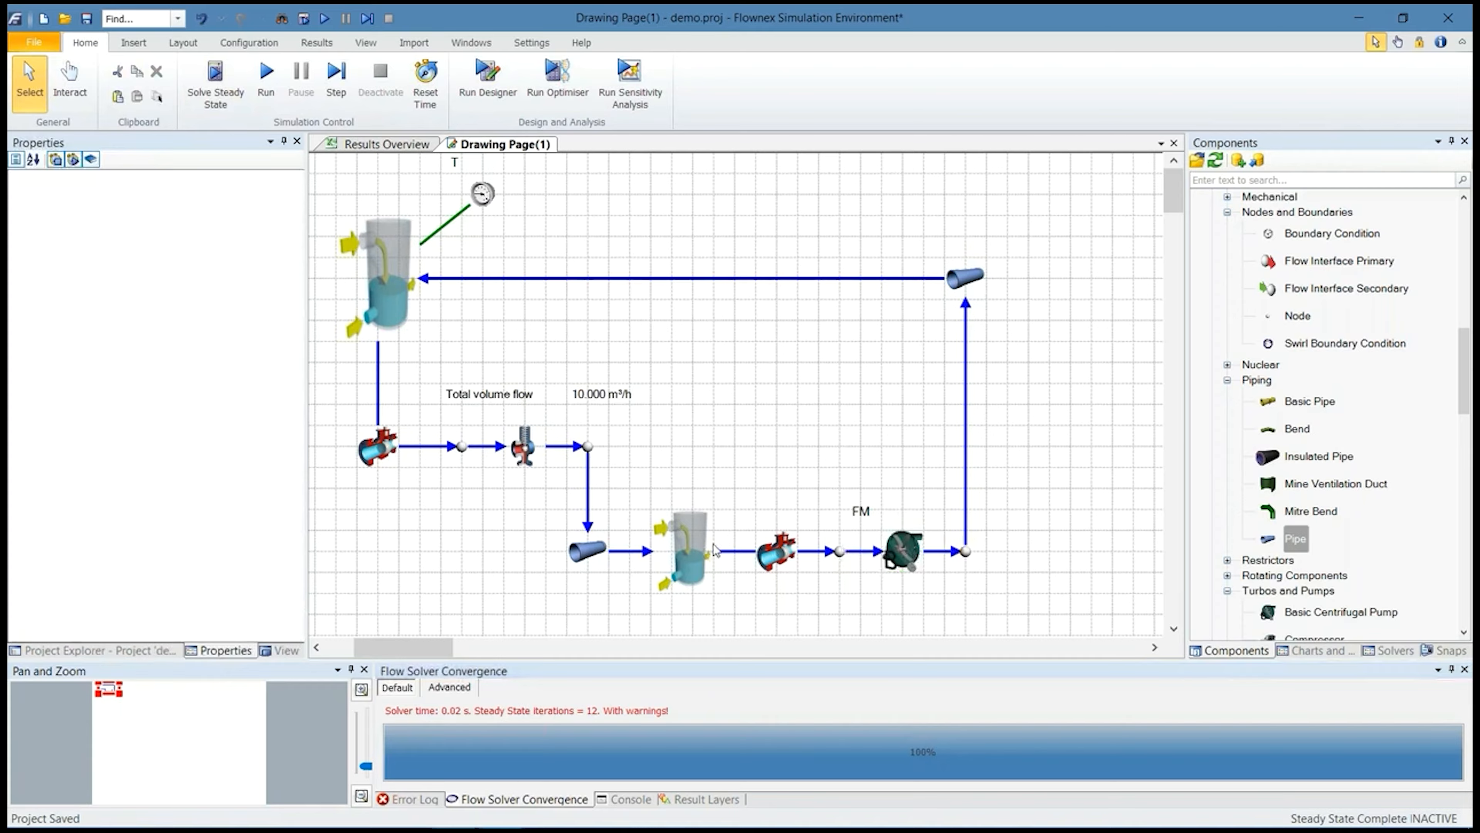
pyautogui.click(911, 553)
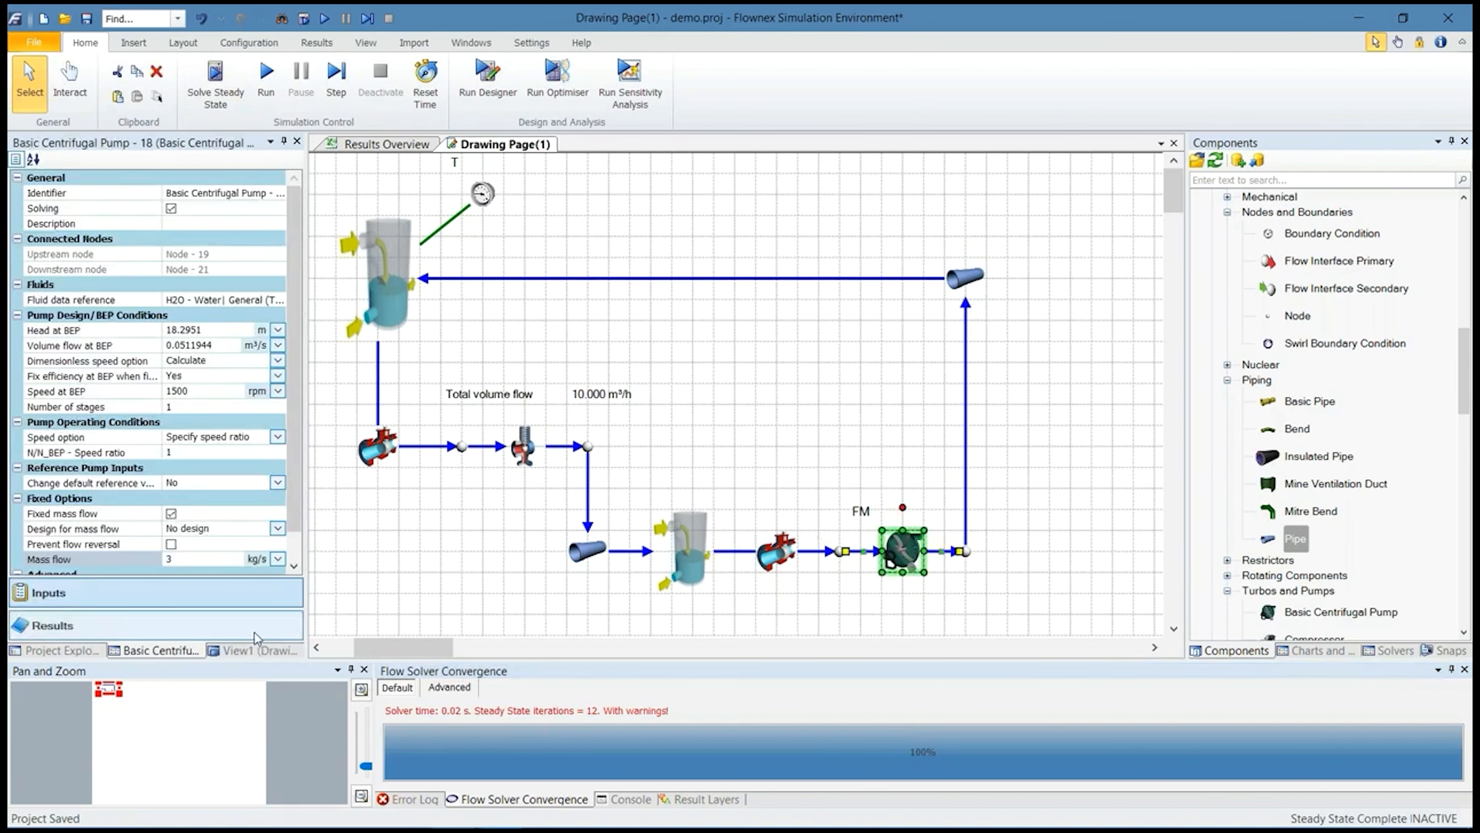
# Switch the pump's total volume flow result to m³/h and place it as a readout above the pump
pyautogui.click(53, 625)
pyautogui.click(133, 421)
pyautogui.scroll(-6, 133, 429)
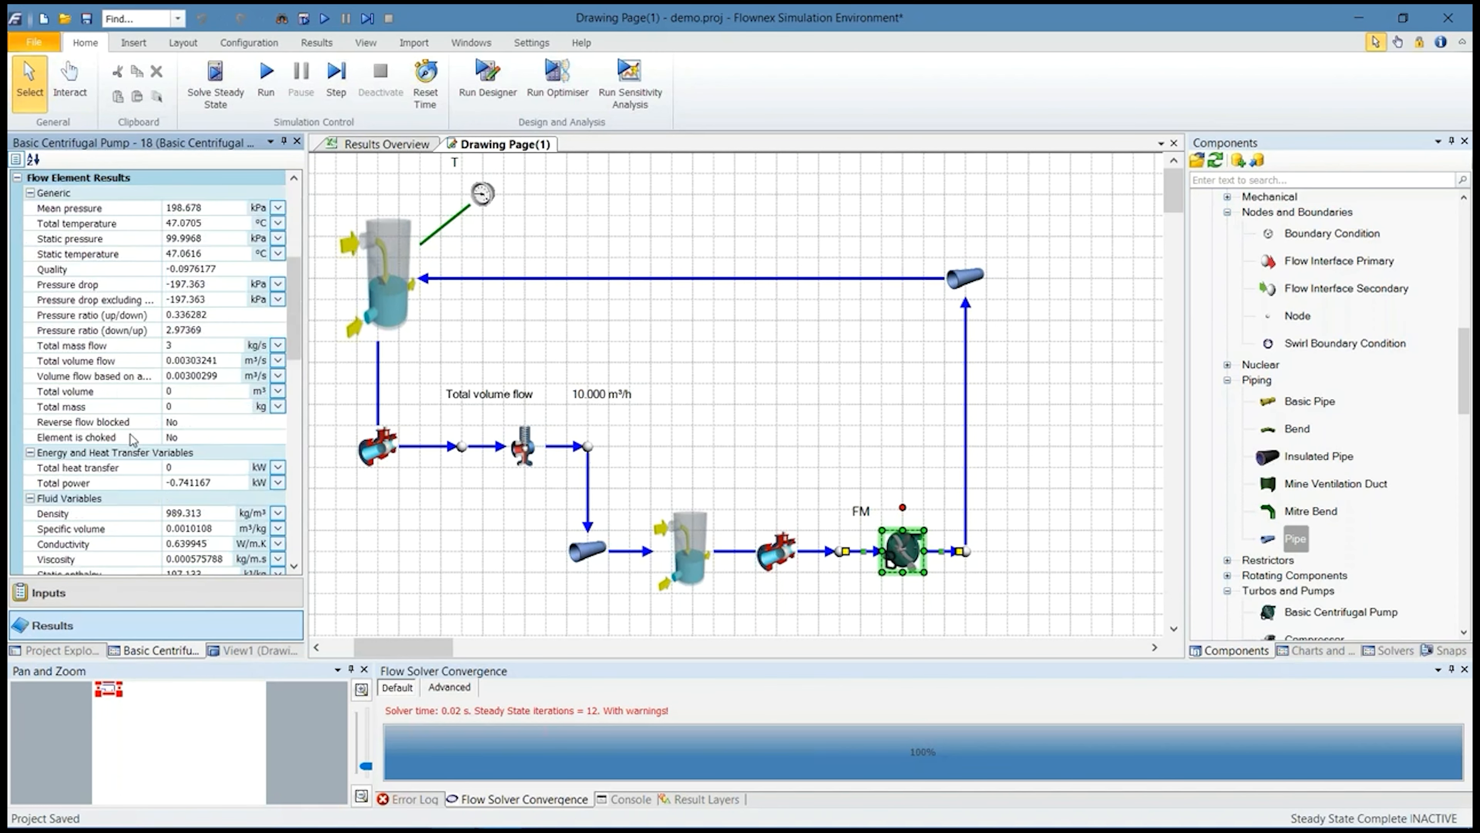
pyautogui.click(277, 360)
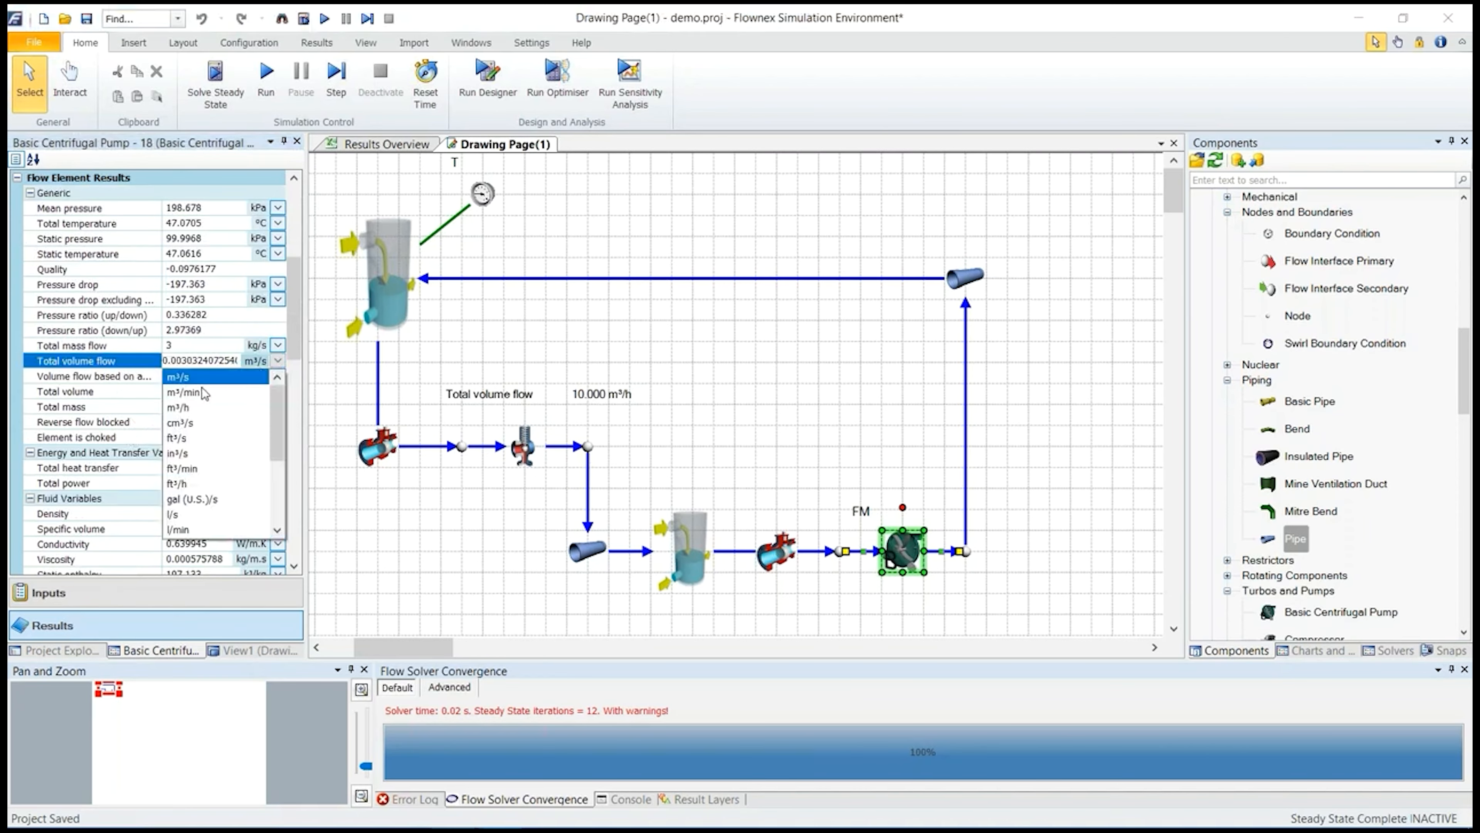
pyautogui.click(188, 409)
pyautogui.moveTo(119, 361); pyautogui.dragTo(869, 436)
# Change the pump's fixed mass flow to 2 kg/s and solve the steady state again
pyautogui.click(902, 551)
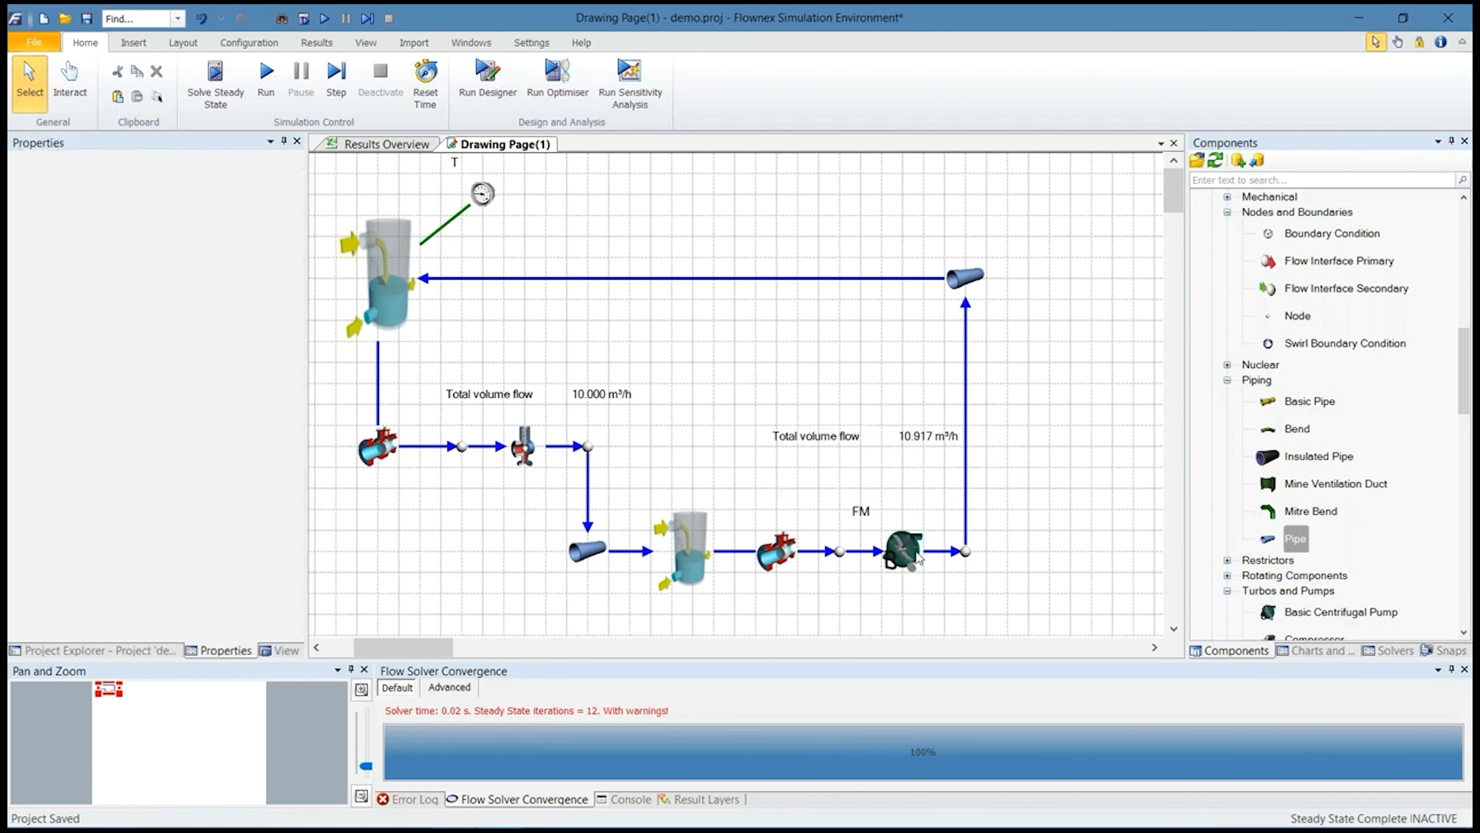
pyautogui.click(241, 594)
pyautogui.click(175, 558)
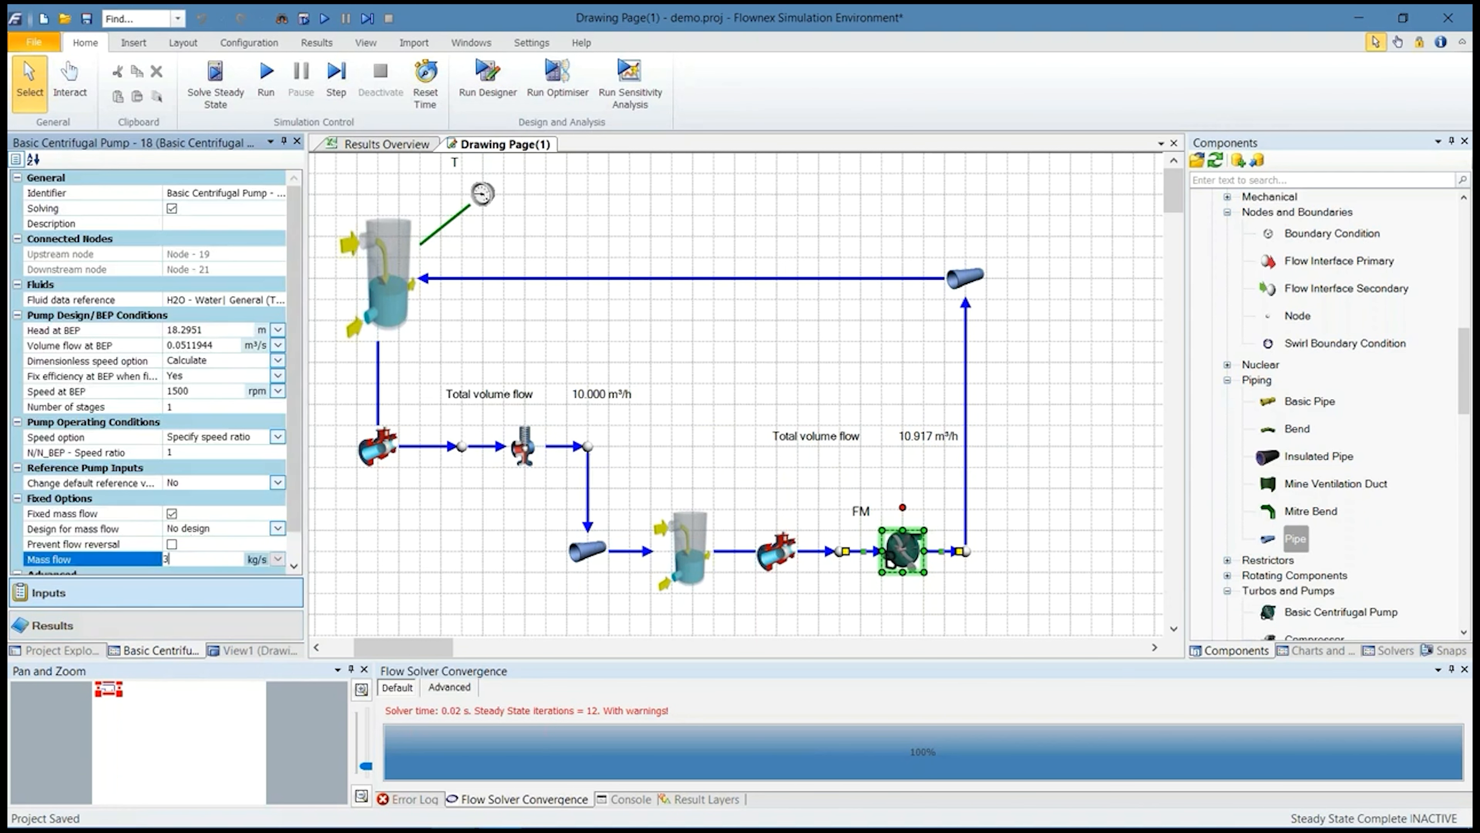
pyautogui.doubleClick(232, 560)
pyautogui.click(215, 81)
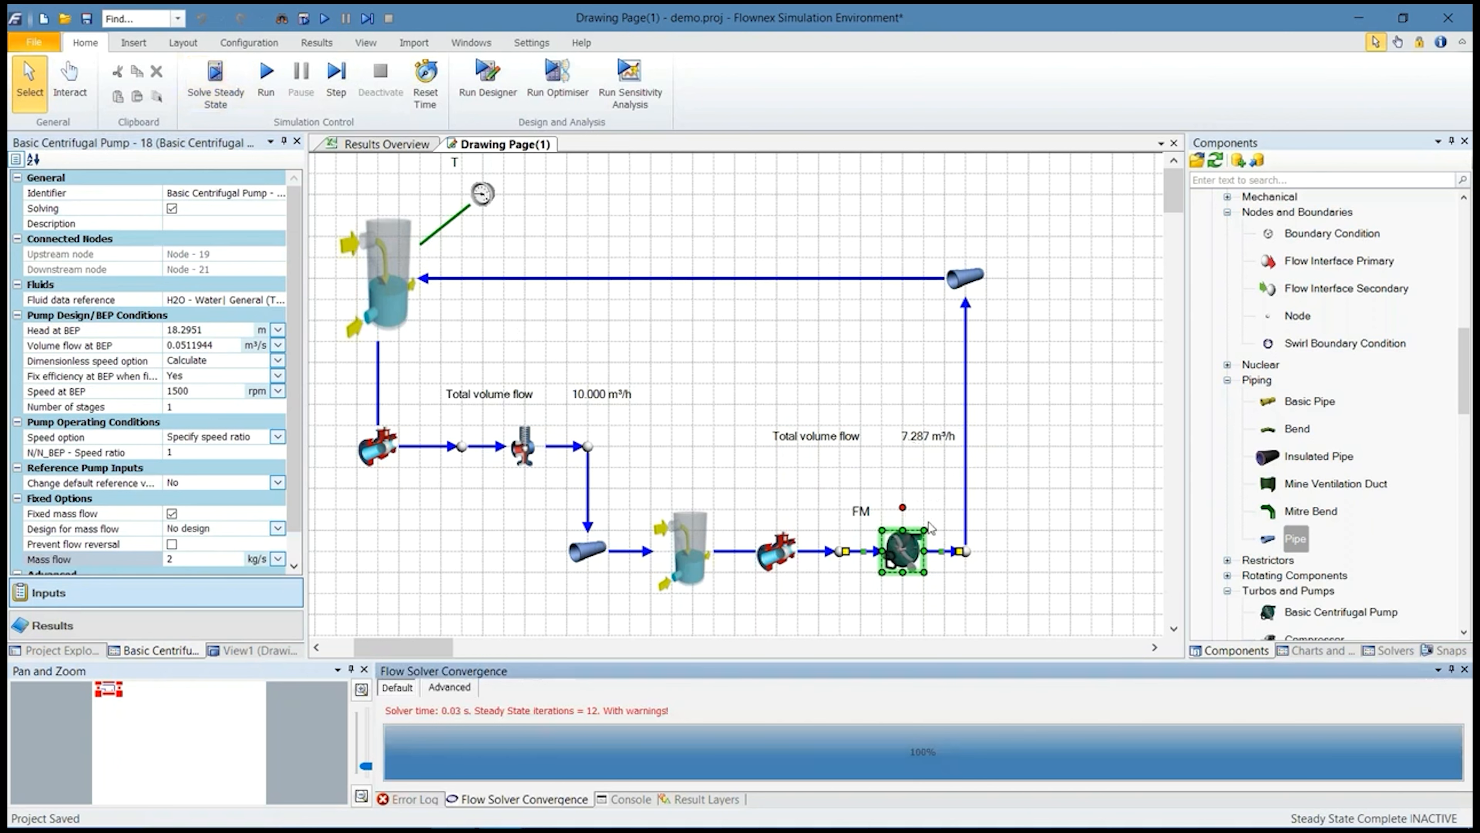
# Add a new designer configuration named Pump mass flow
pyautogui.click(249, 43)
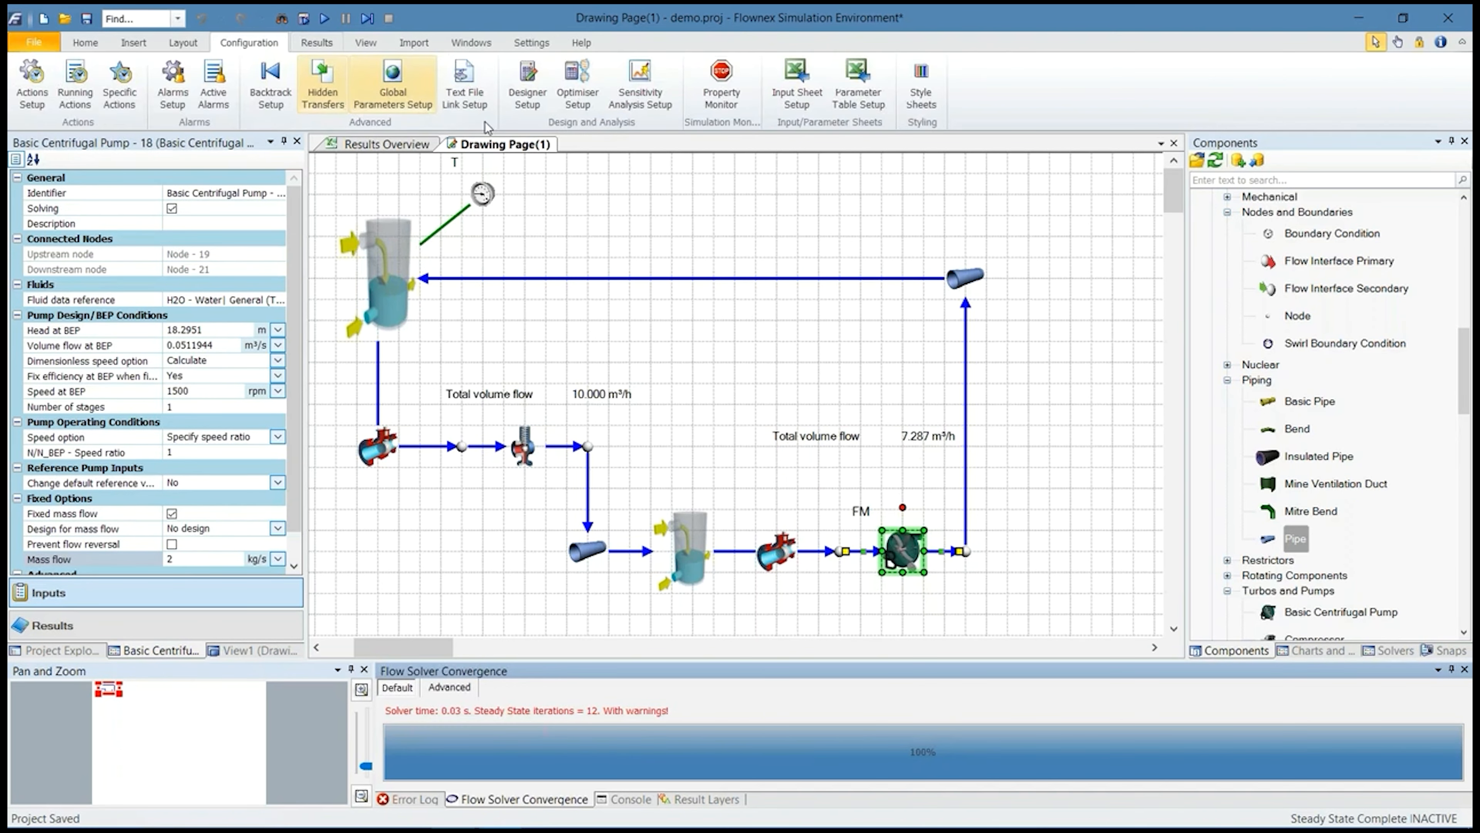
pyautogui.click(528, 88)
pyautogui.rightClick(820, 204)
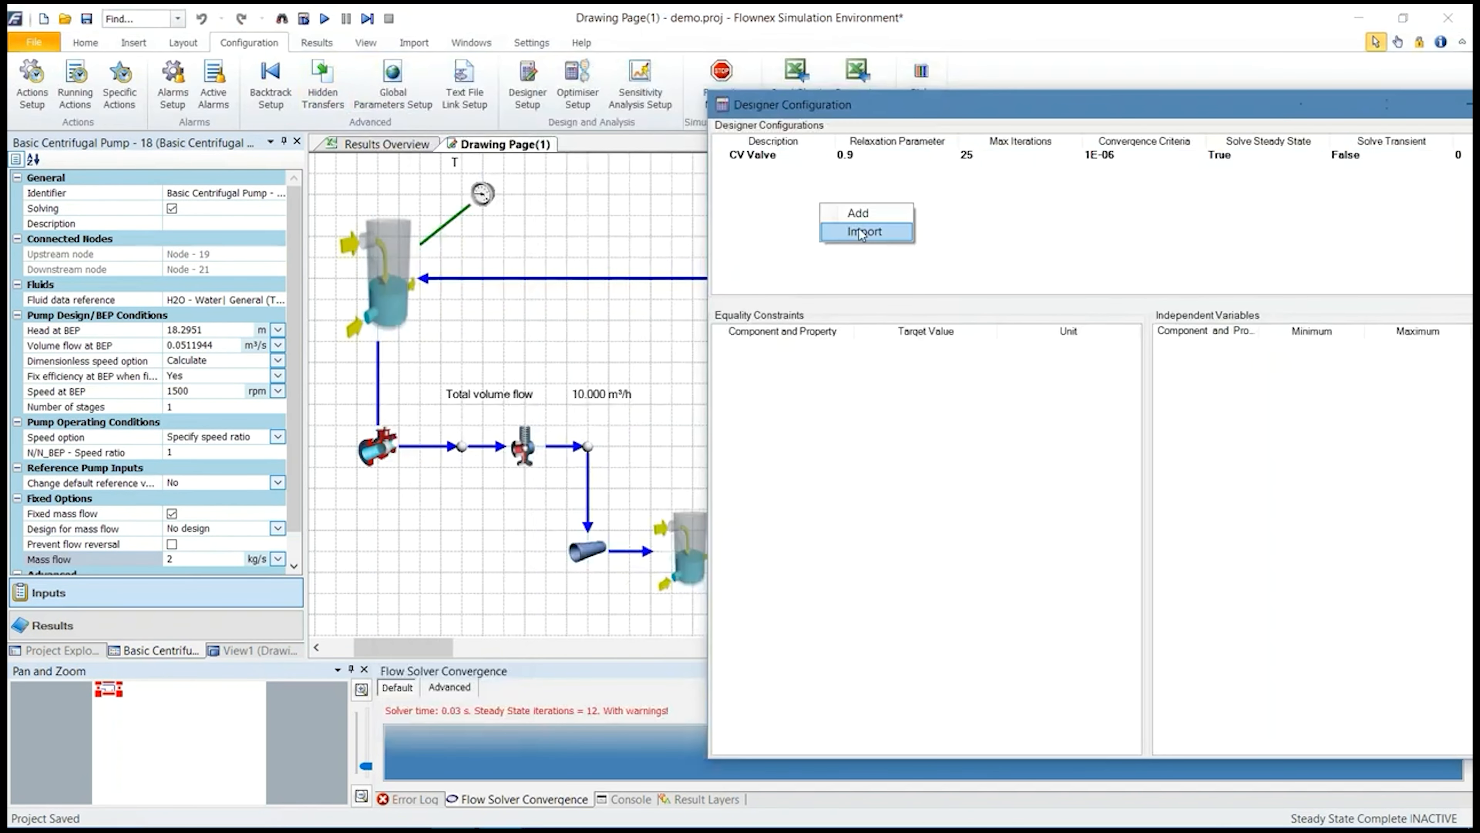
pyautogui.click(858, 214)
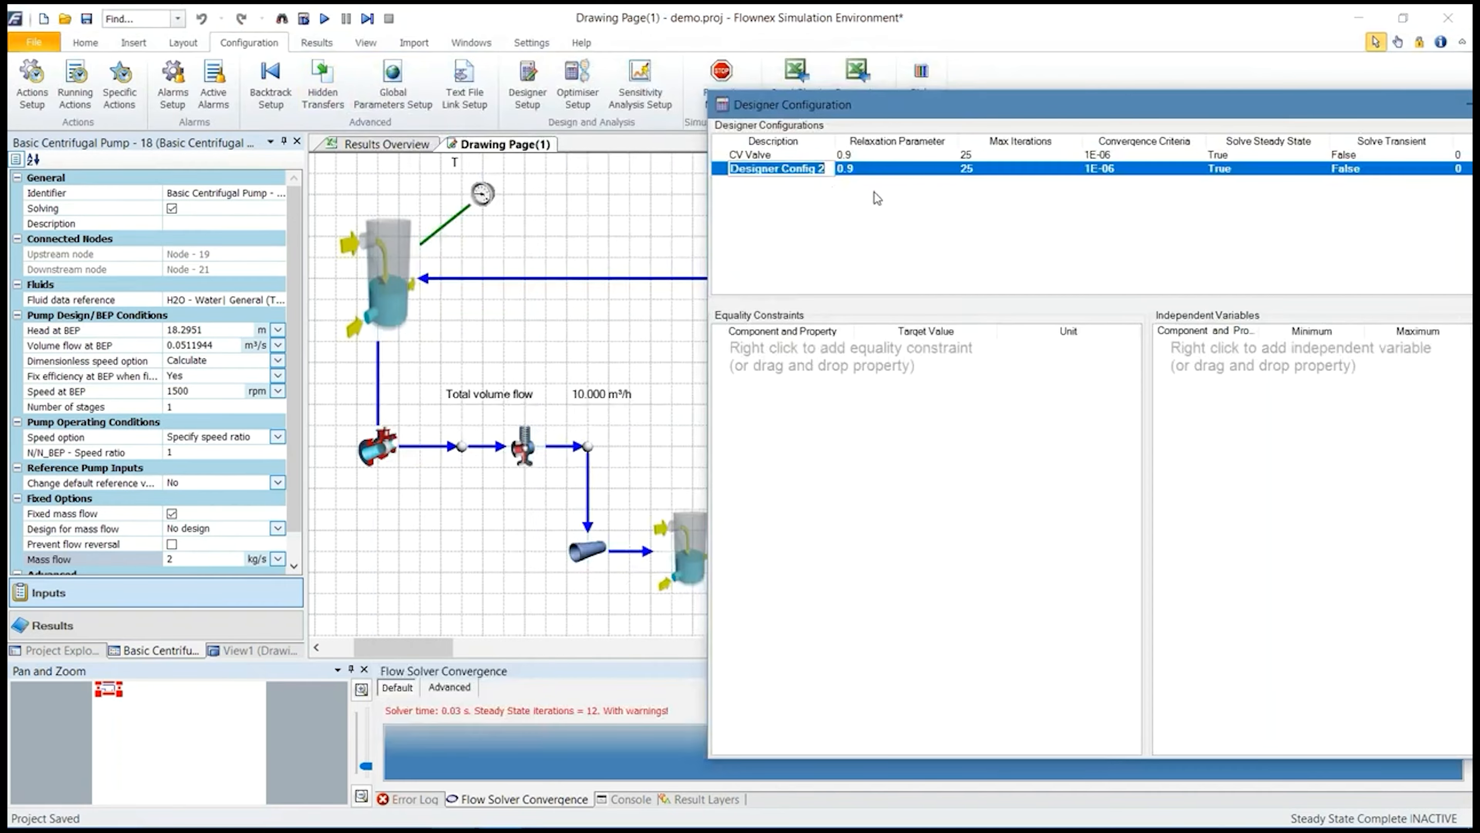
pyautogui.write('Pump m')
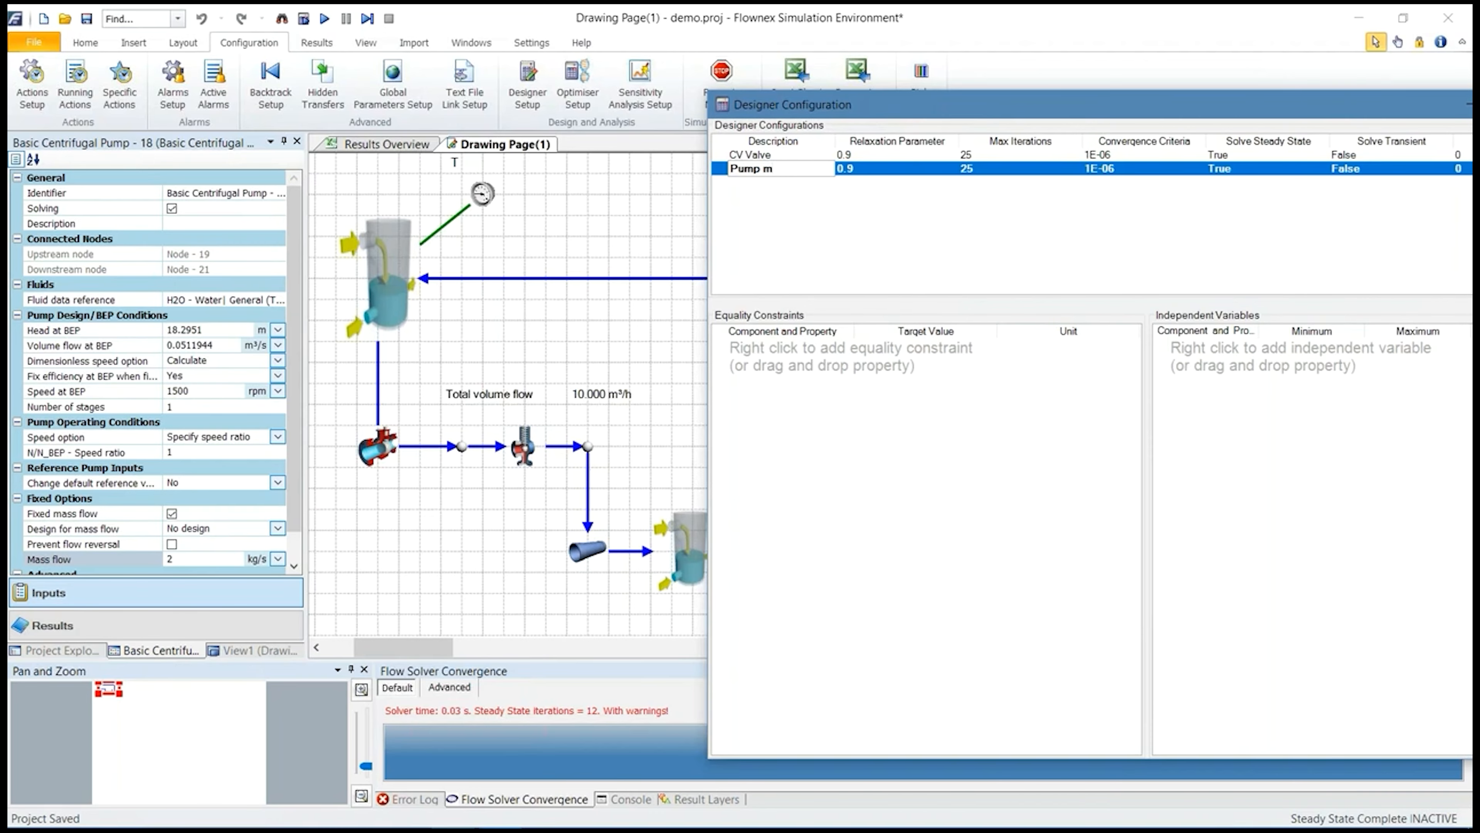
pyautogui.write('ass flow')
pyautogui.press('Return')
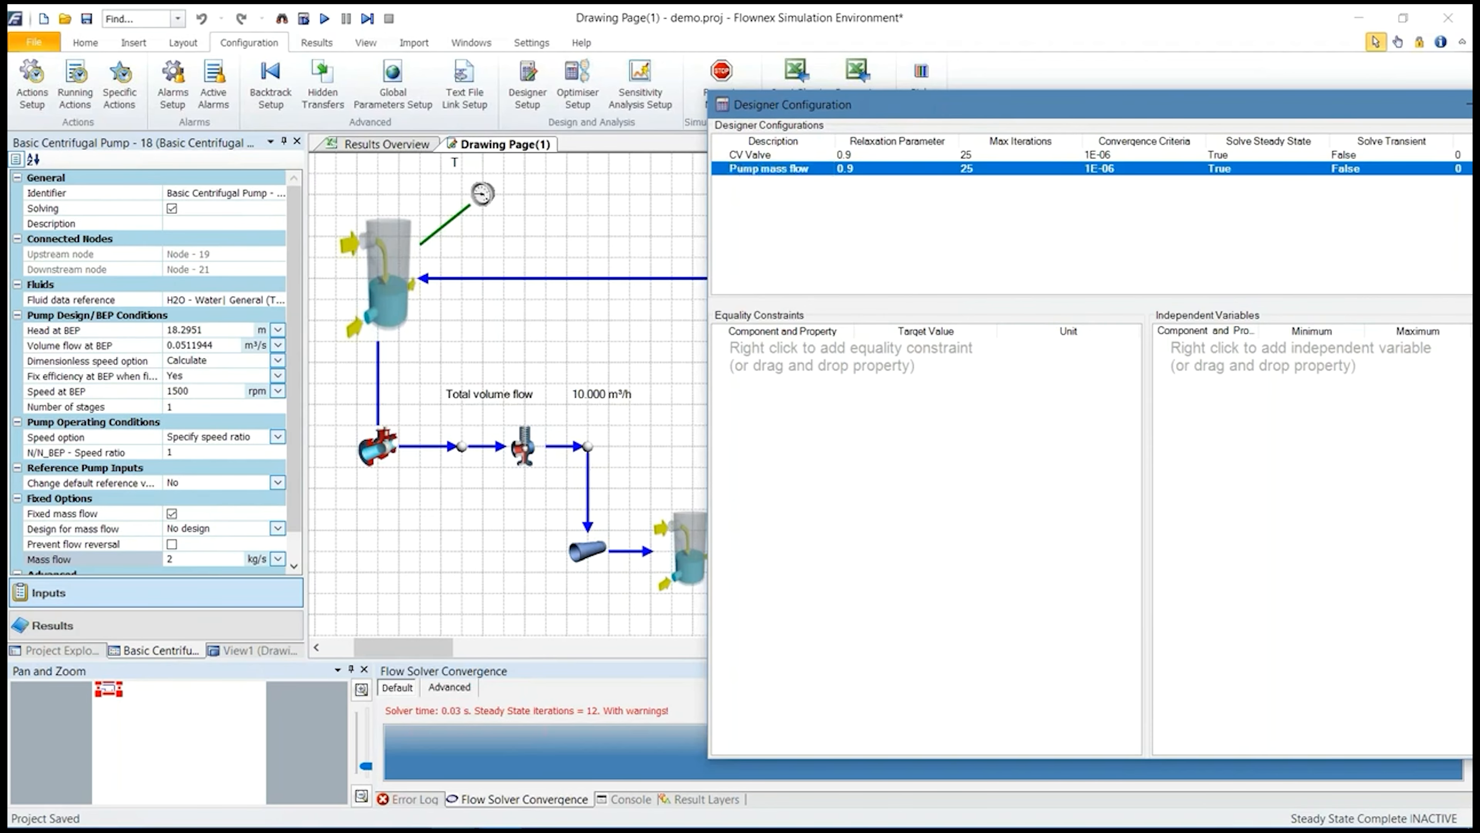
# Add the centrifugal pump's mass flow input as the independent variable of the Pump mass flow configuration
pyautogui.moveTo(846, 115); pyautogui.dragTo(1072, 95)
pyautogui.click(900, 550)
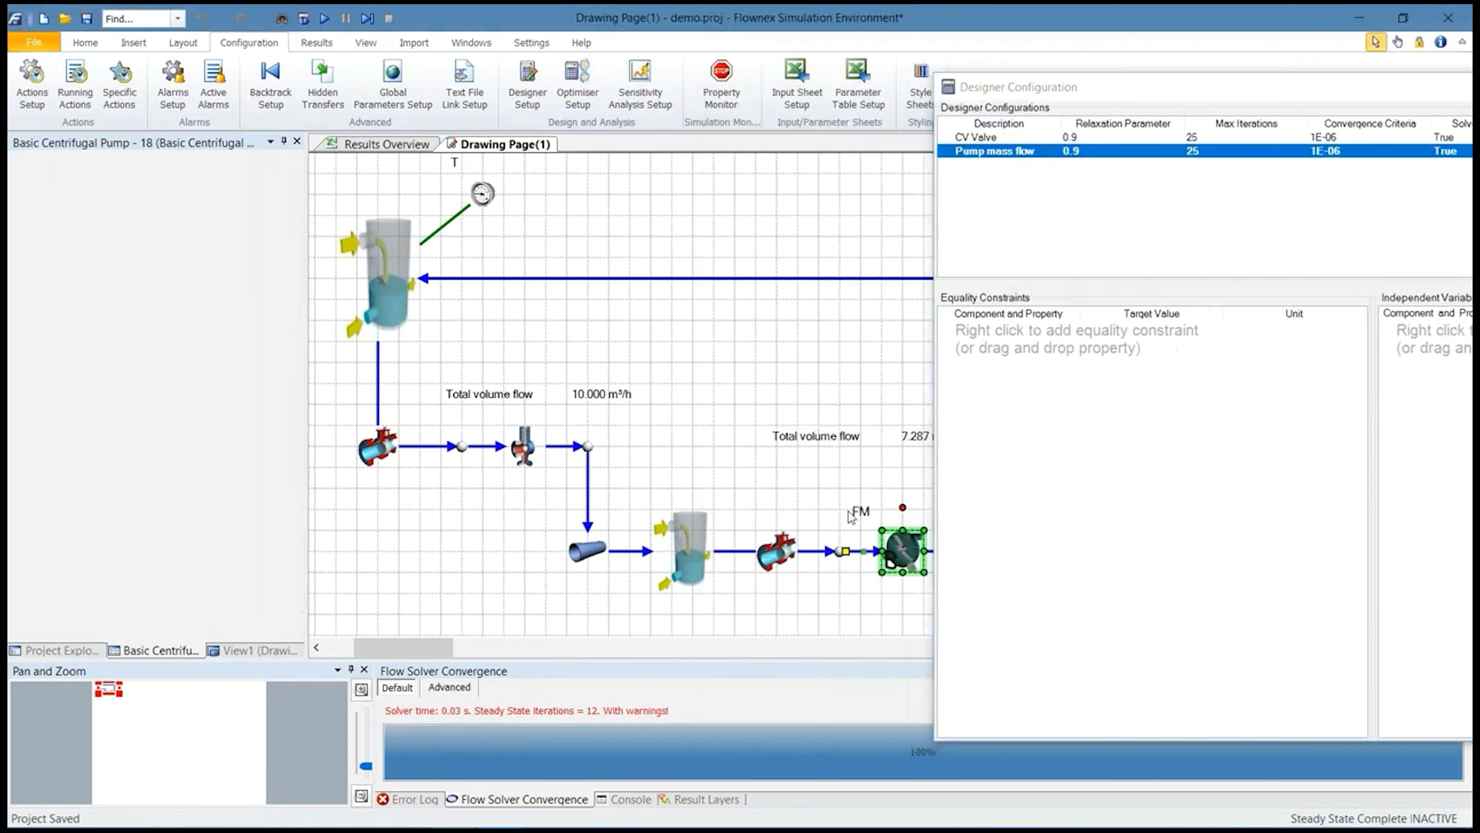
pyautogui.moveTo(122, 567); pyautogui.dragTo(1428, 332)
# Add the pump's total volume flow result as an equality constraint with a target of 10 m³/h
pyautogui.click(52, 625)
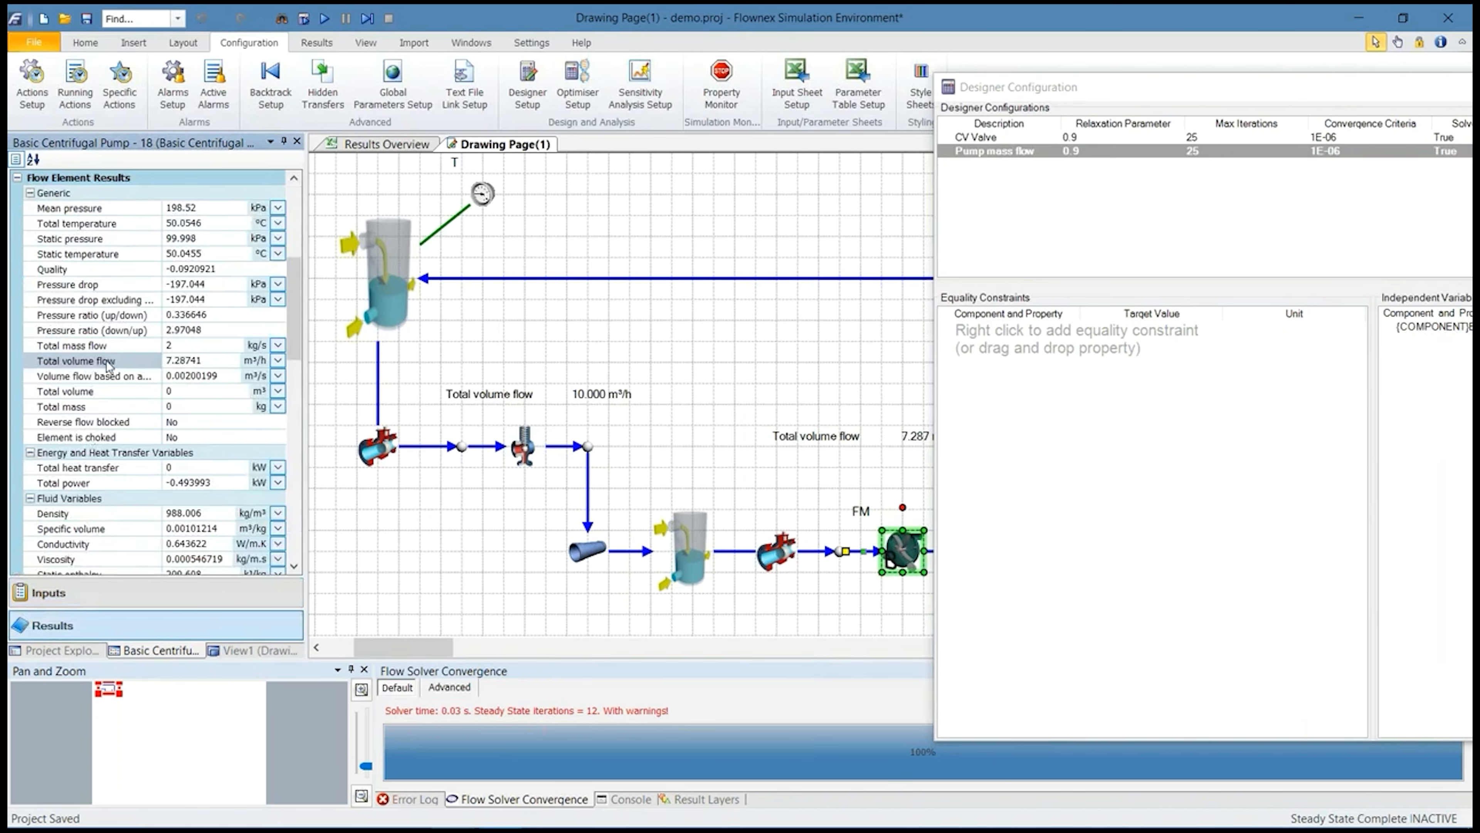
pyautogui.moveTo(109, 363); pyautogui.dragTo(1101, 329)
pyautogui.click(1095, 330)
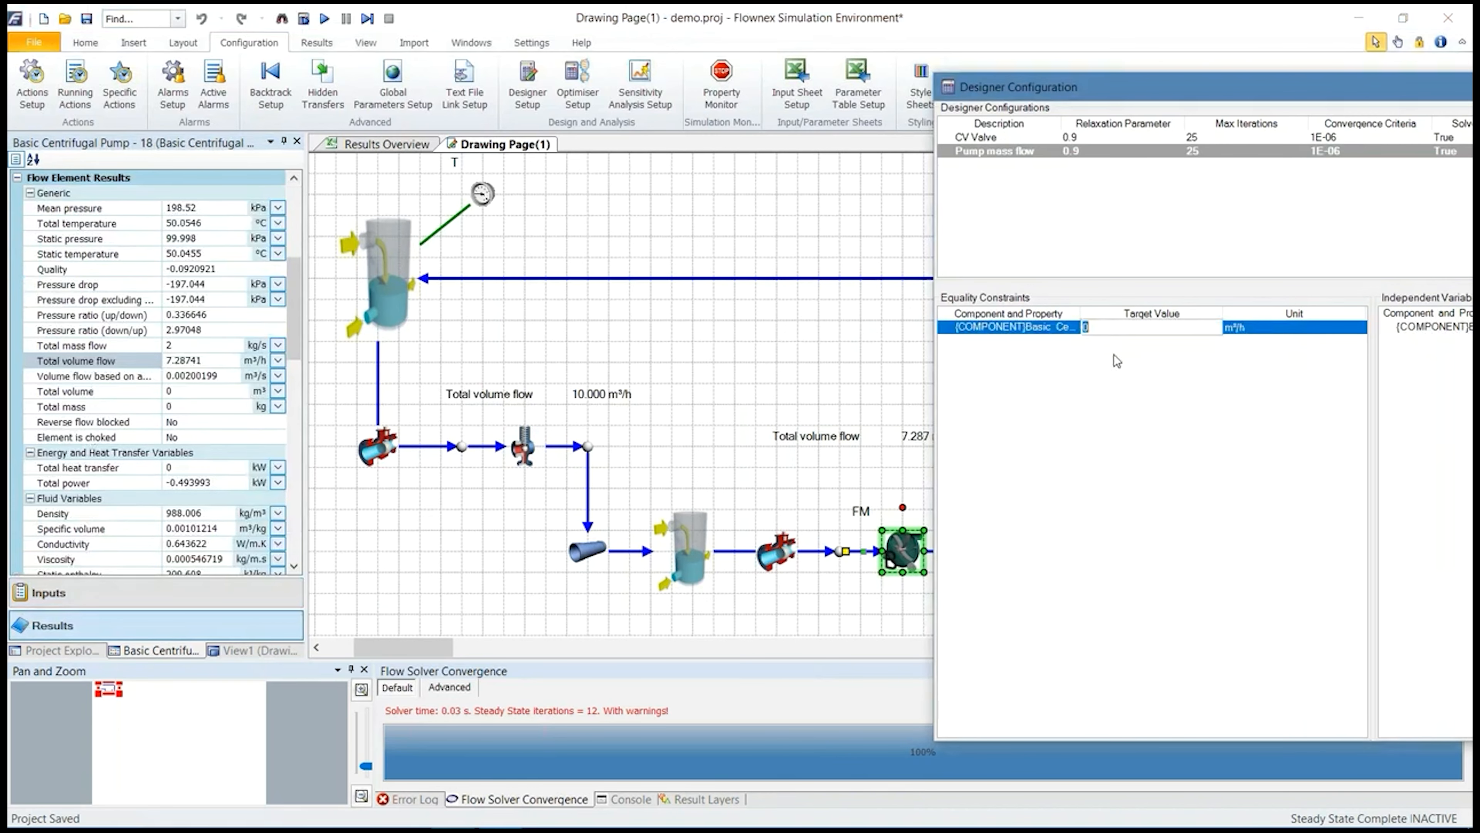
pyautogui.write('10')
pyautogui.press('Return')
# Limit the mass flow independent variable to a minimum of 2 and a maximum of 3 kg/s and close the designer setup
pyautogui.moveTo(1169, 89); pyautogui.dragTo(522, 134)
pyautogui.click(764, 373)
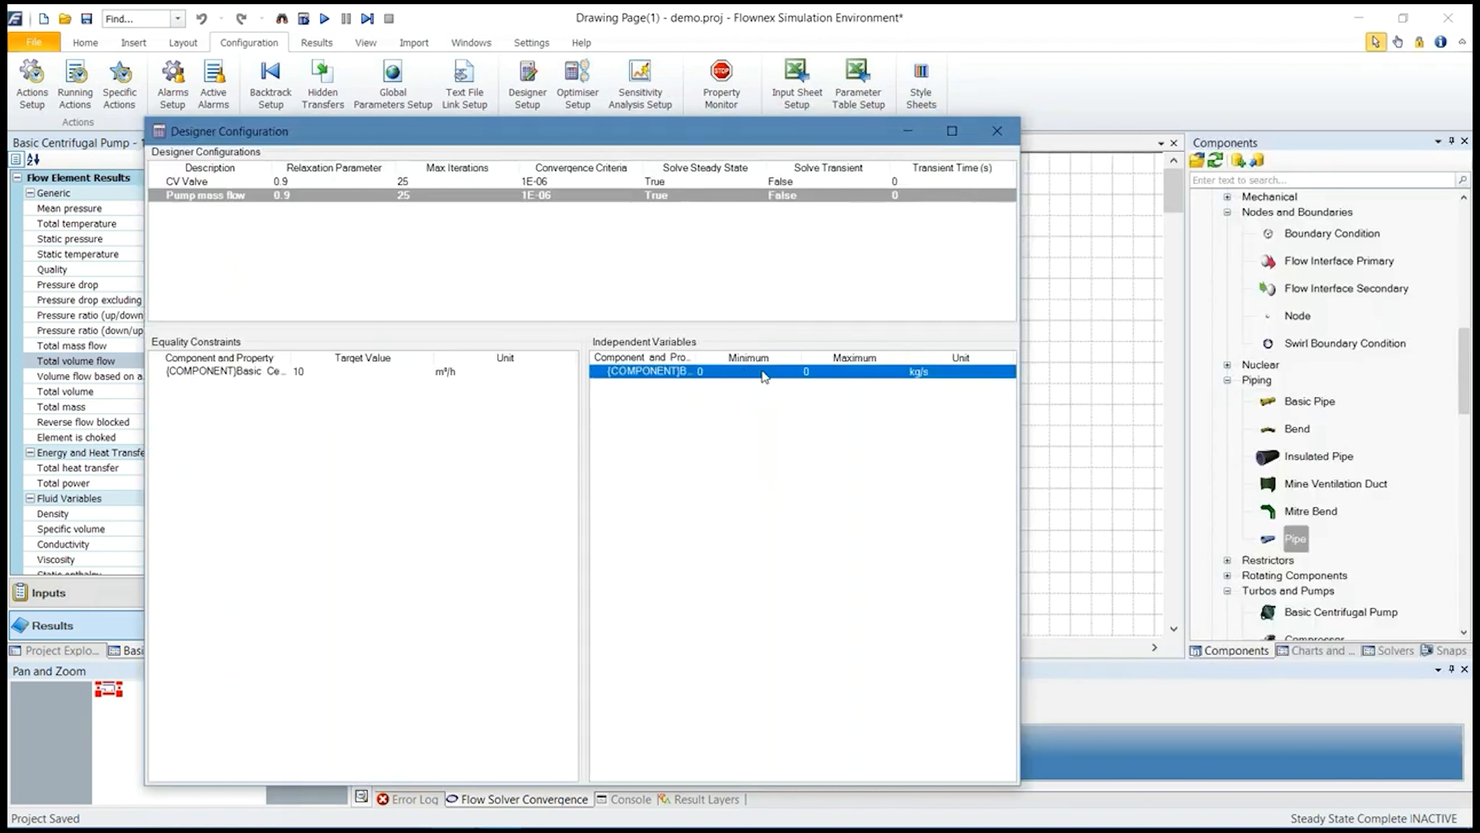
pyautogui.write('2')
pyautogui.press('Return')
pyautogui.click(821, 377)
pyautogui.write('3')
pyautogui.press('Return')
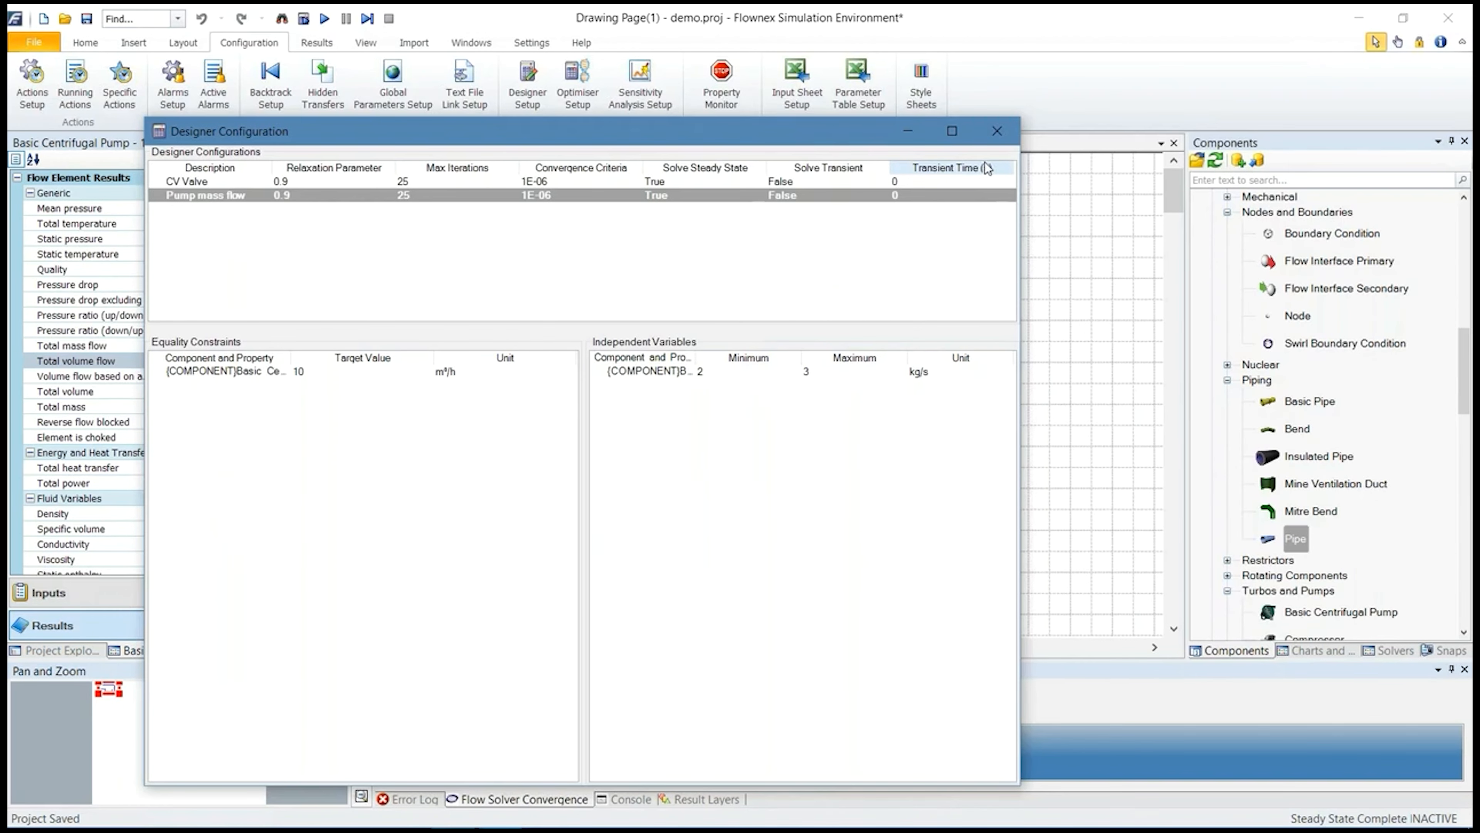
pyautogui.click(997, 131)
# Run the designer and bring up the pump's inputs to check the mass flow it found
pyautogui.click(93, 45)
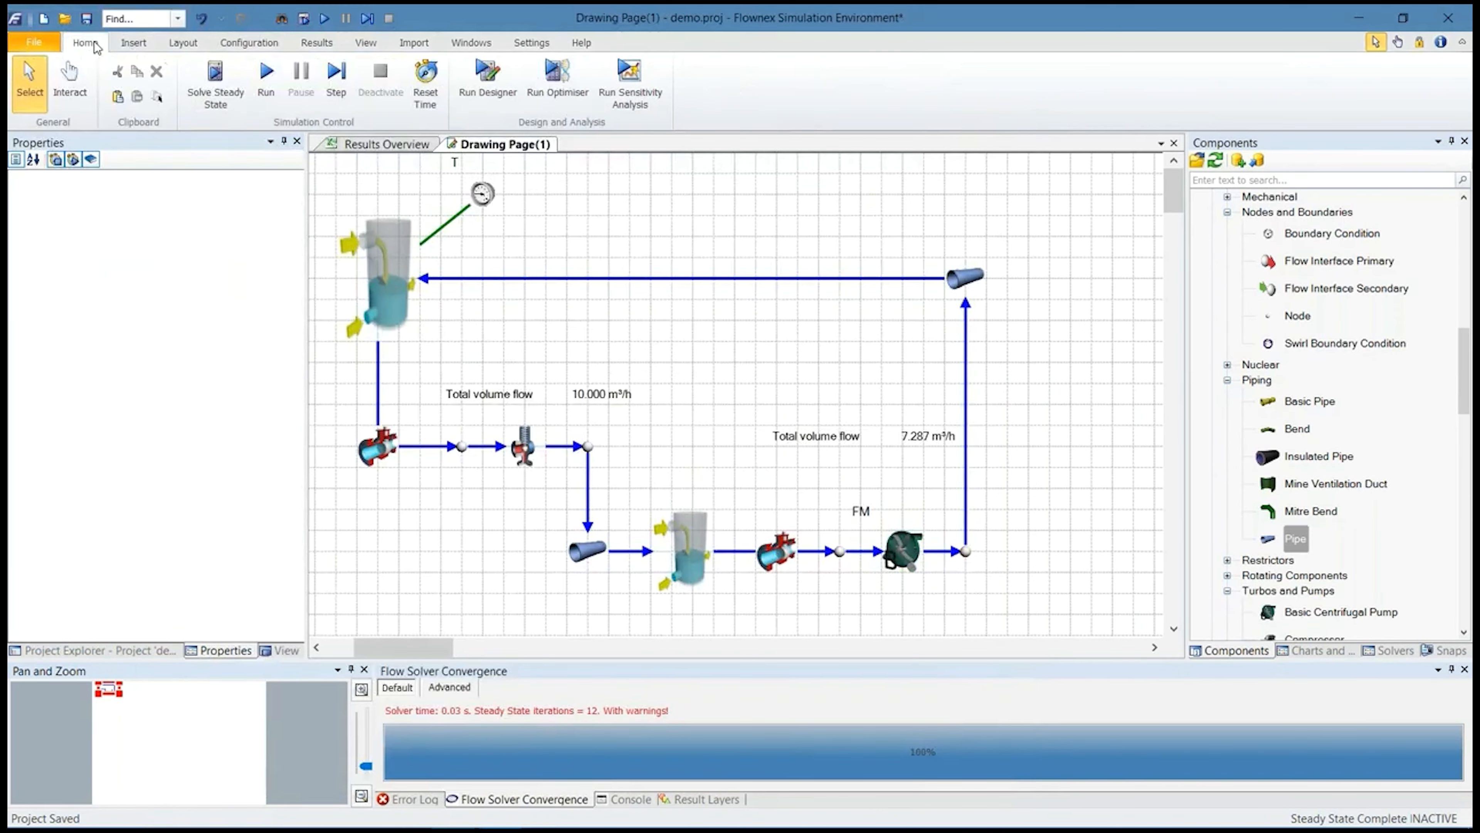
pyautogui.click(487, 82)
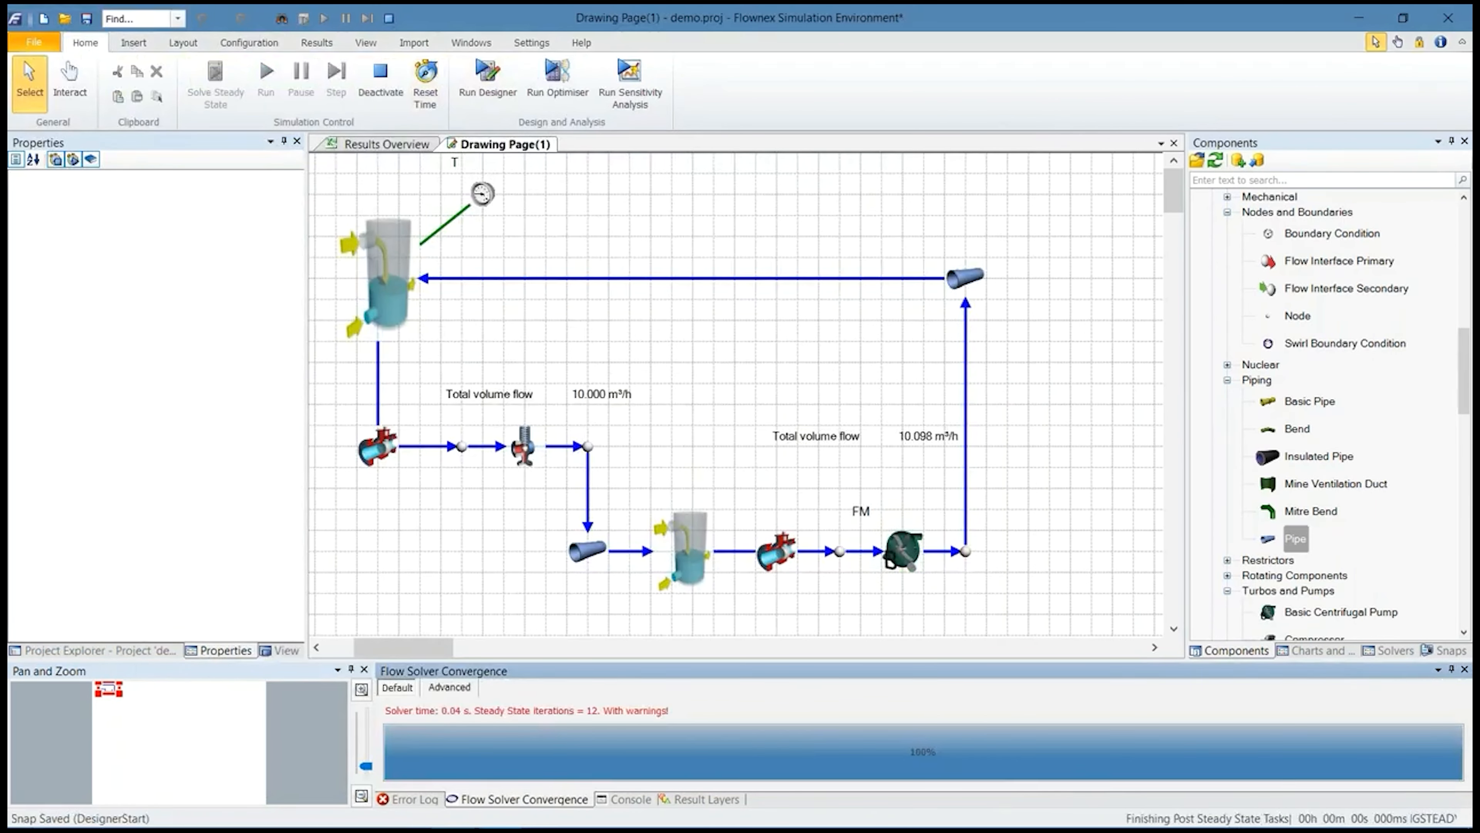
pyautogui.click(920, 533)
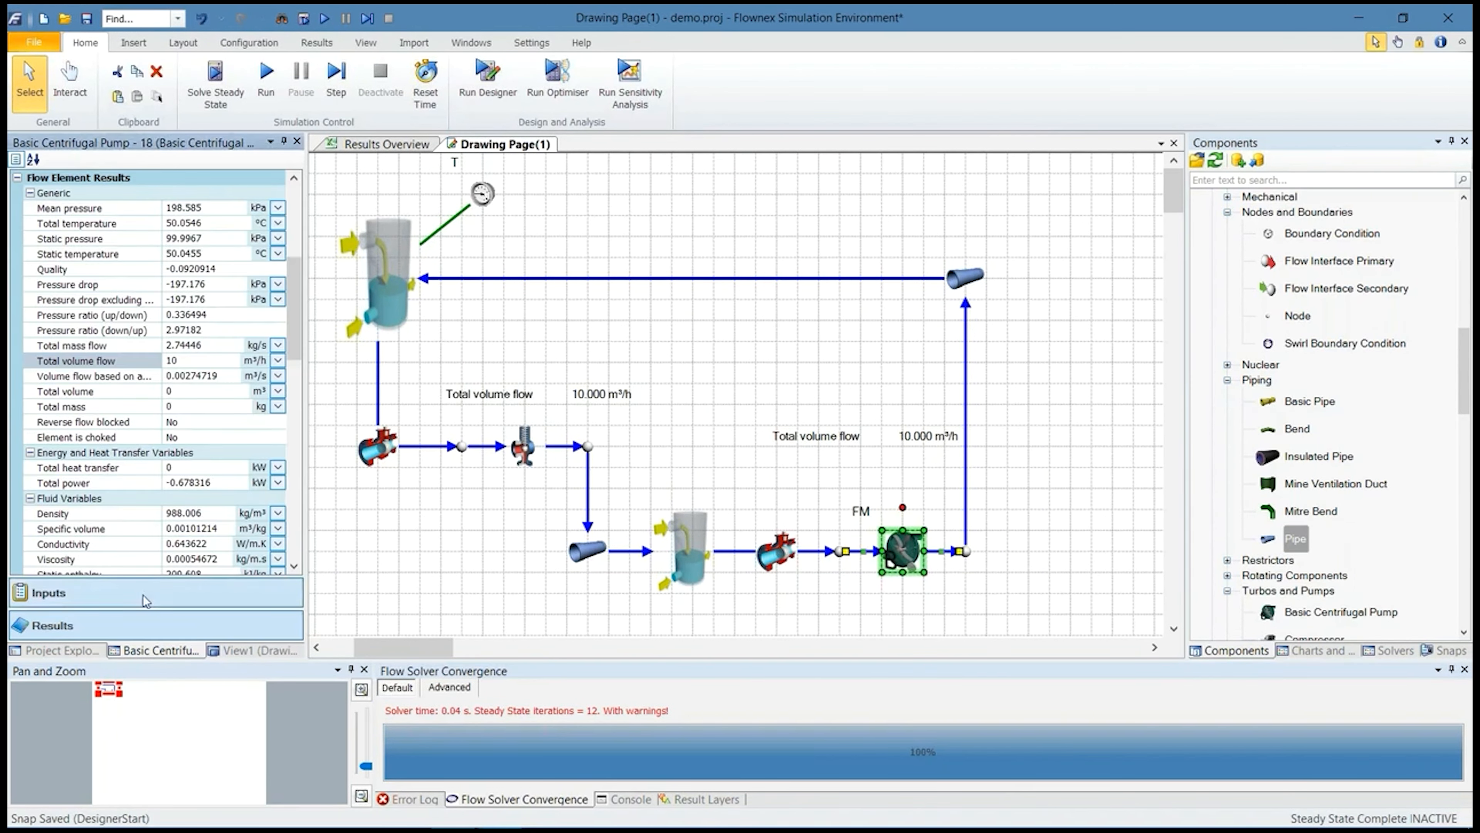
pyautogui.click(146, 600)
# Move the pump's total volume flow readout slightly down, closer to the pump
pyautogui.click(924, 444)
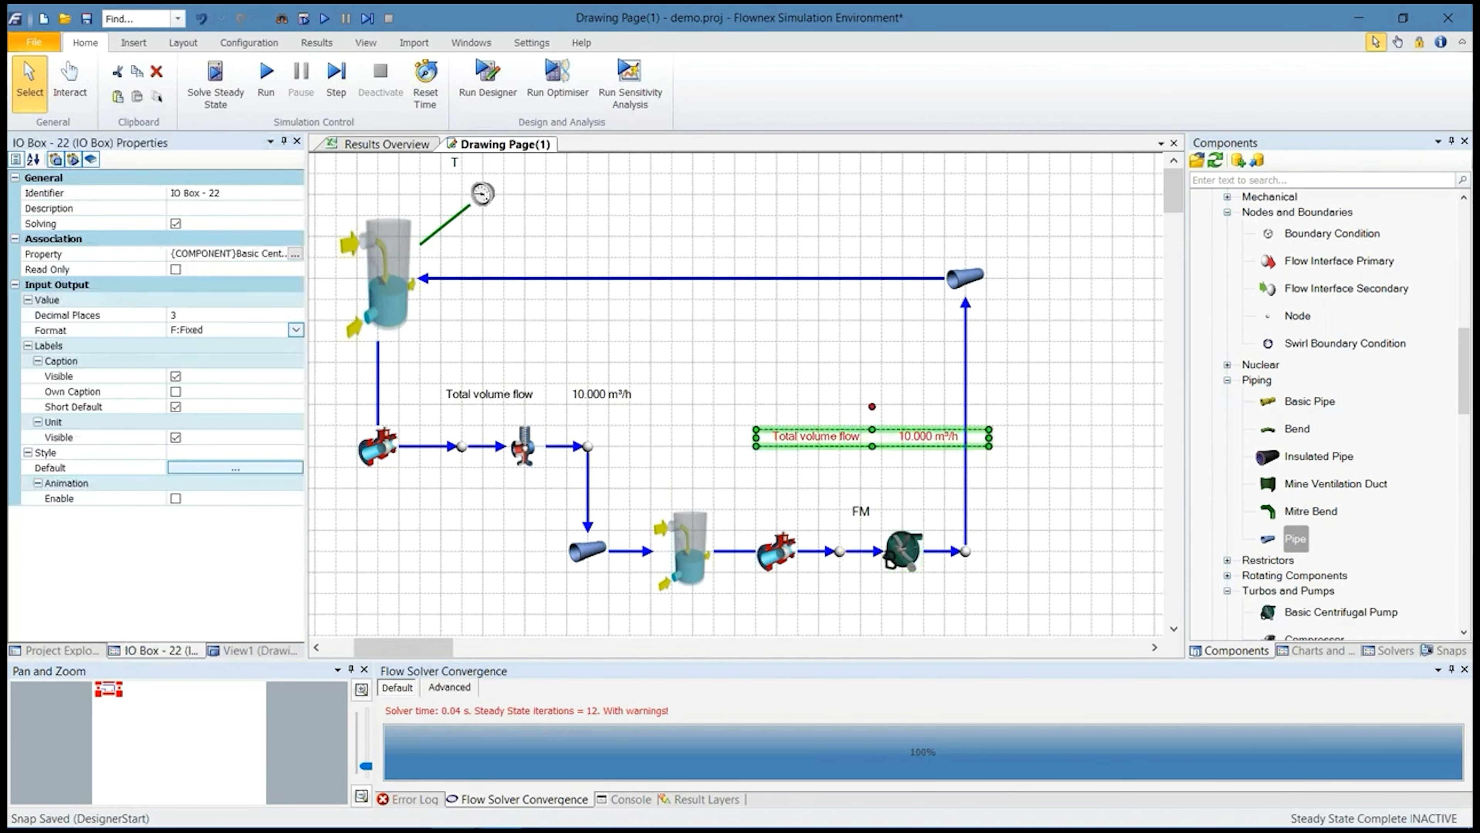
pyautogui.moveTo(820, 440); pyautogui.dragTo(828, 461)
pyautogui.click(974, 399)
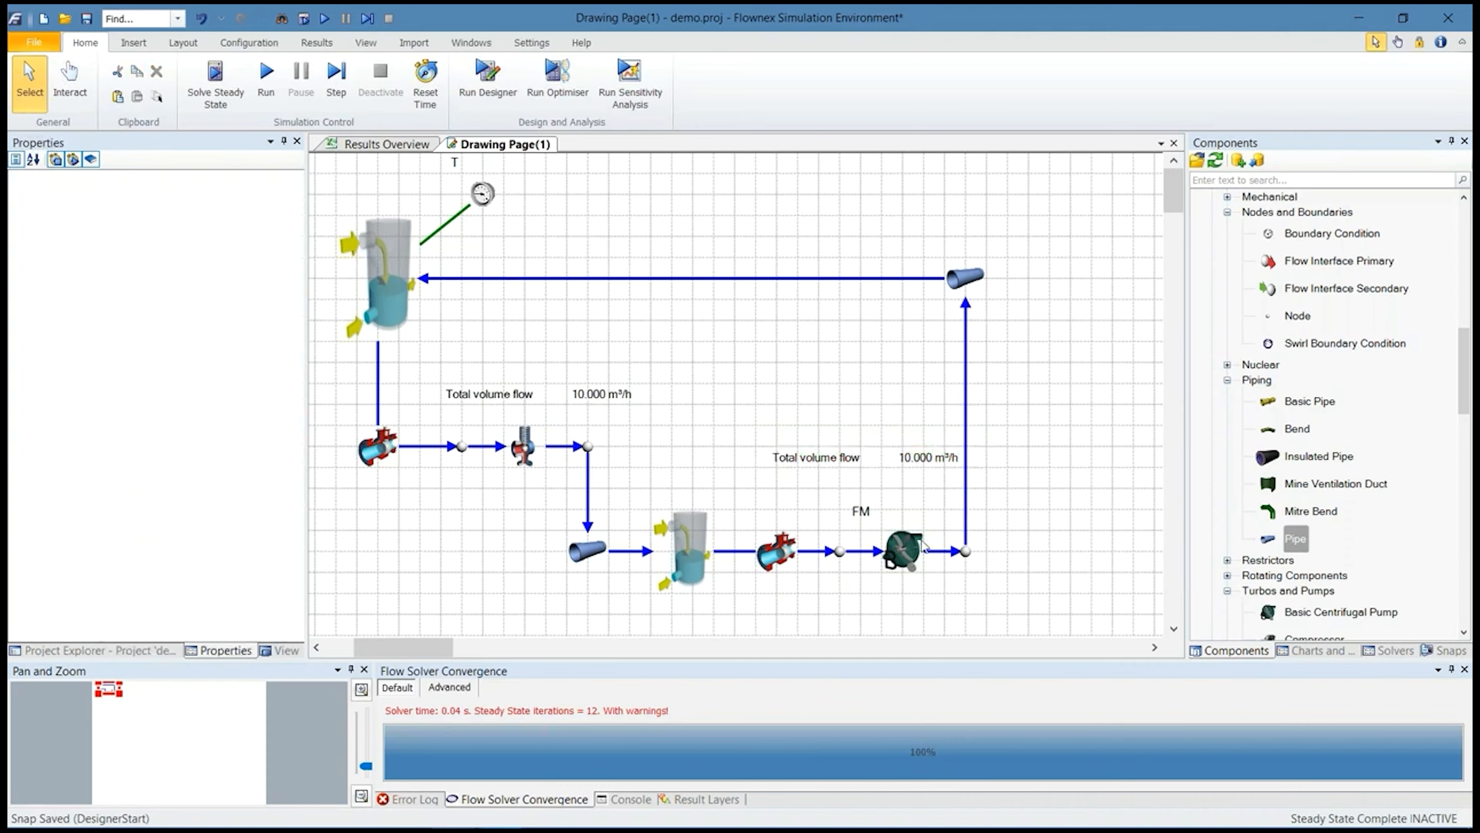
# Set the pump's Design for mass flow option to Change design and solve the steady state
pyautogui.click(922, 545)
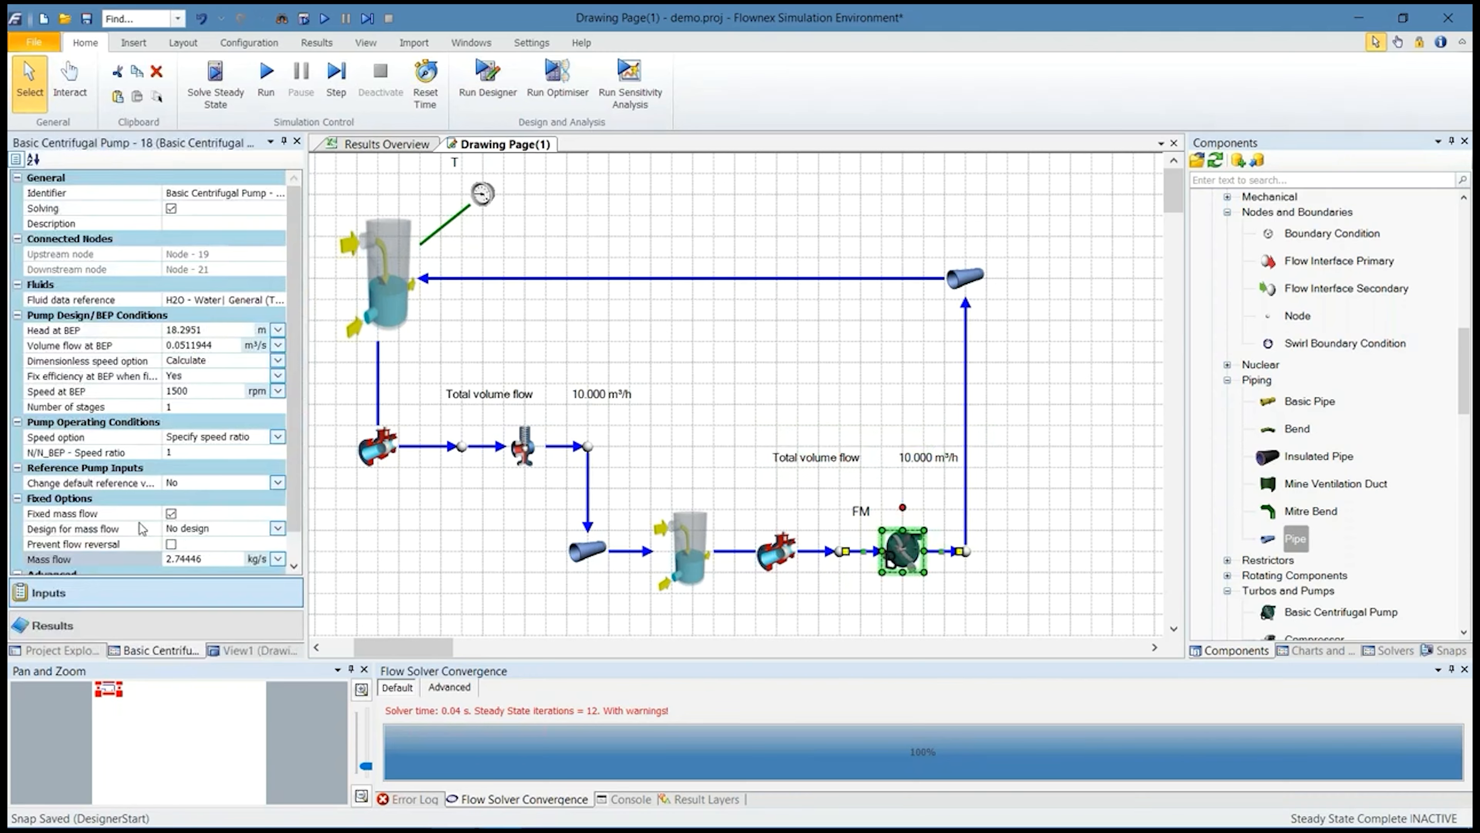
pyautogui.click(141, 528)
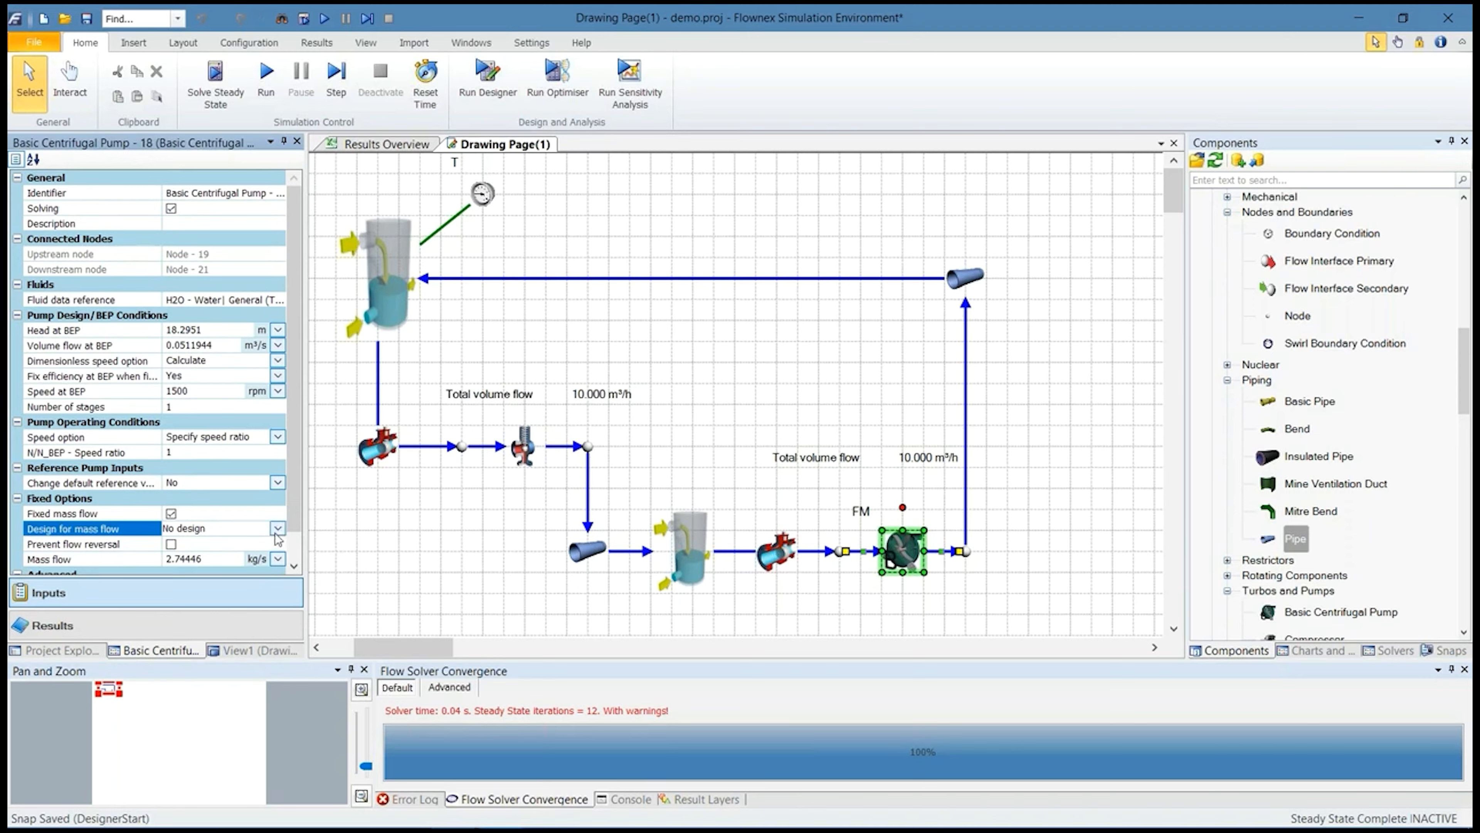
pyautogui.click(278, 528)
pyautogui.click(239, 554)
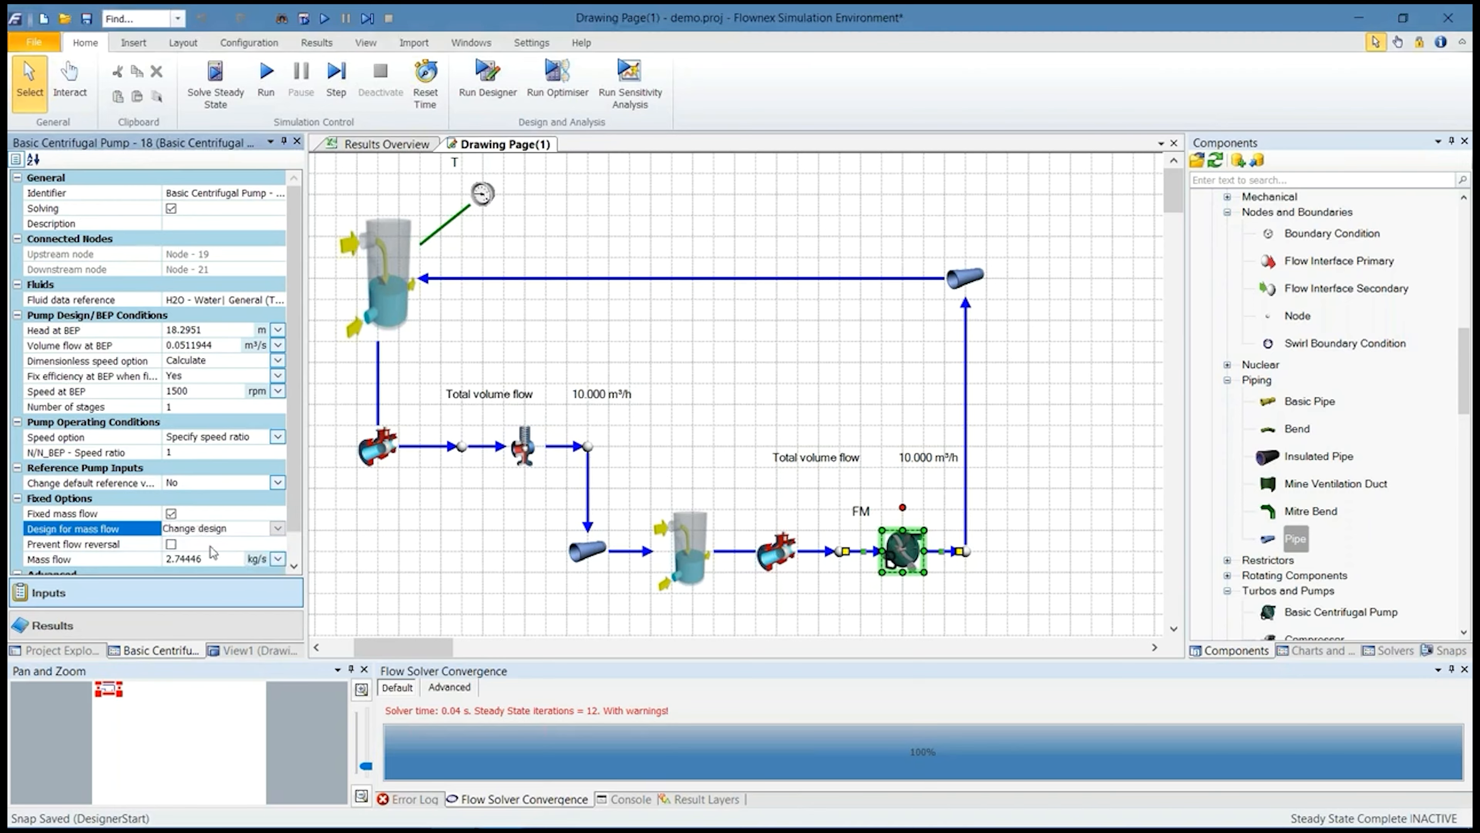
pyautogui.click(219, 96)
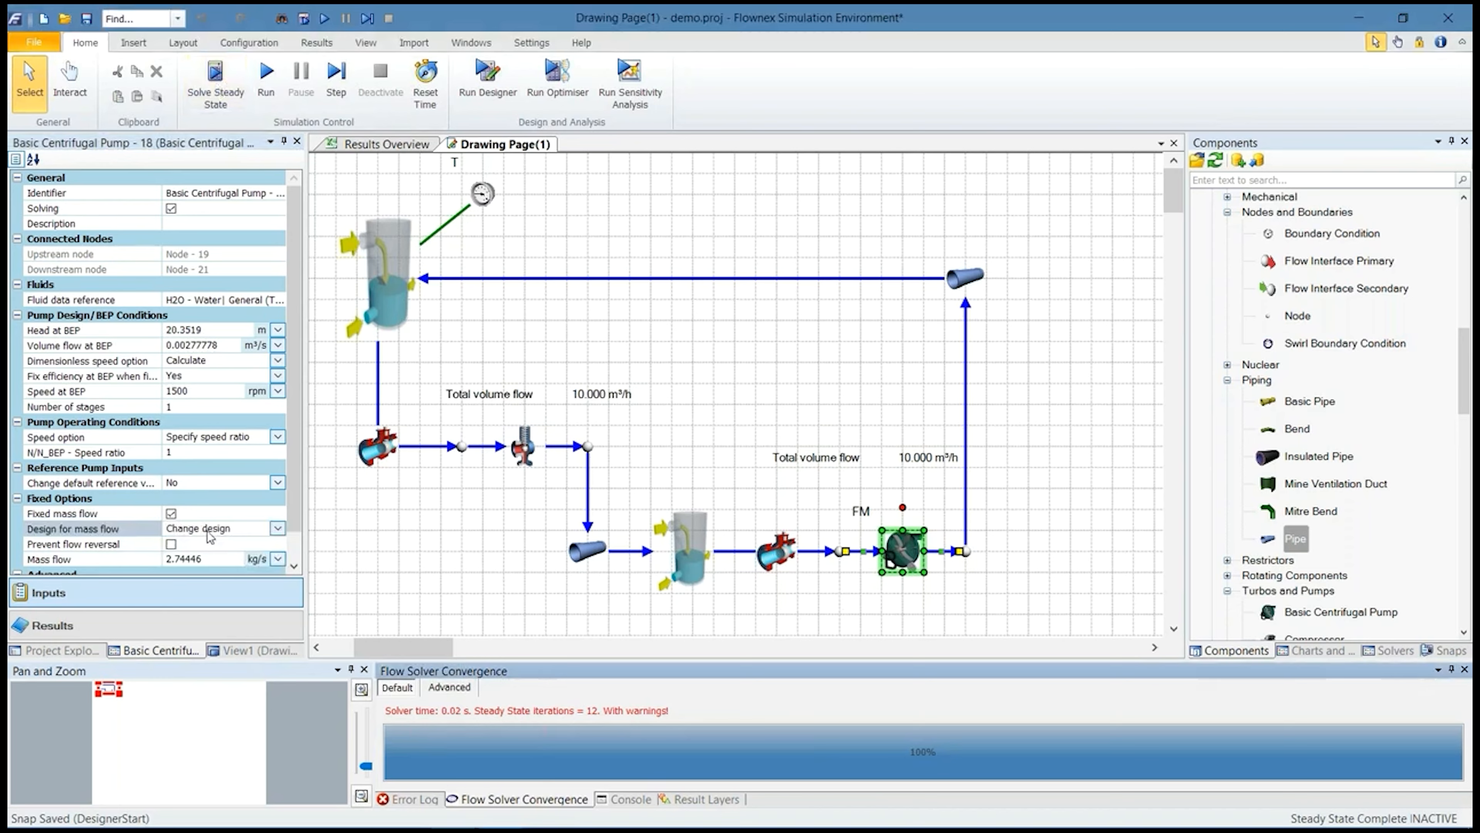
# Check the pump's designed BEP head and volume flow, and switch the unit of the volume flow at BEP to m³/h
pyautogui.click(111, 330)
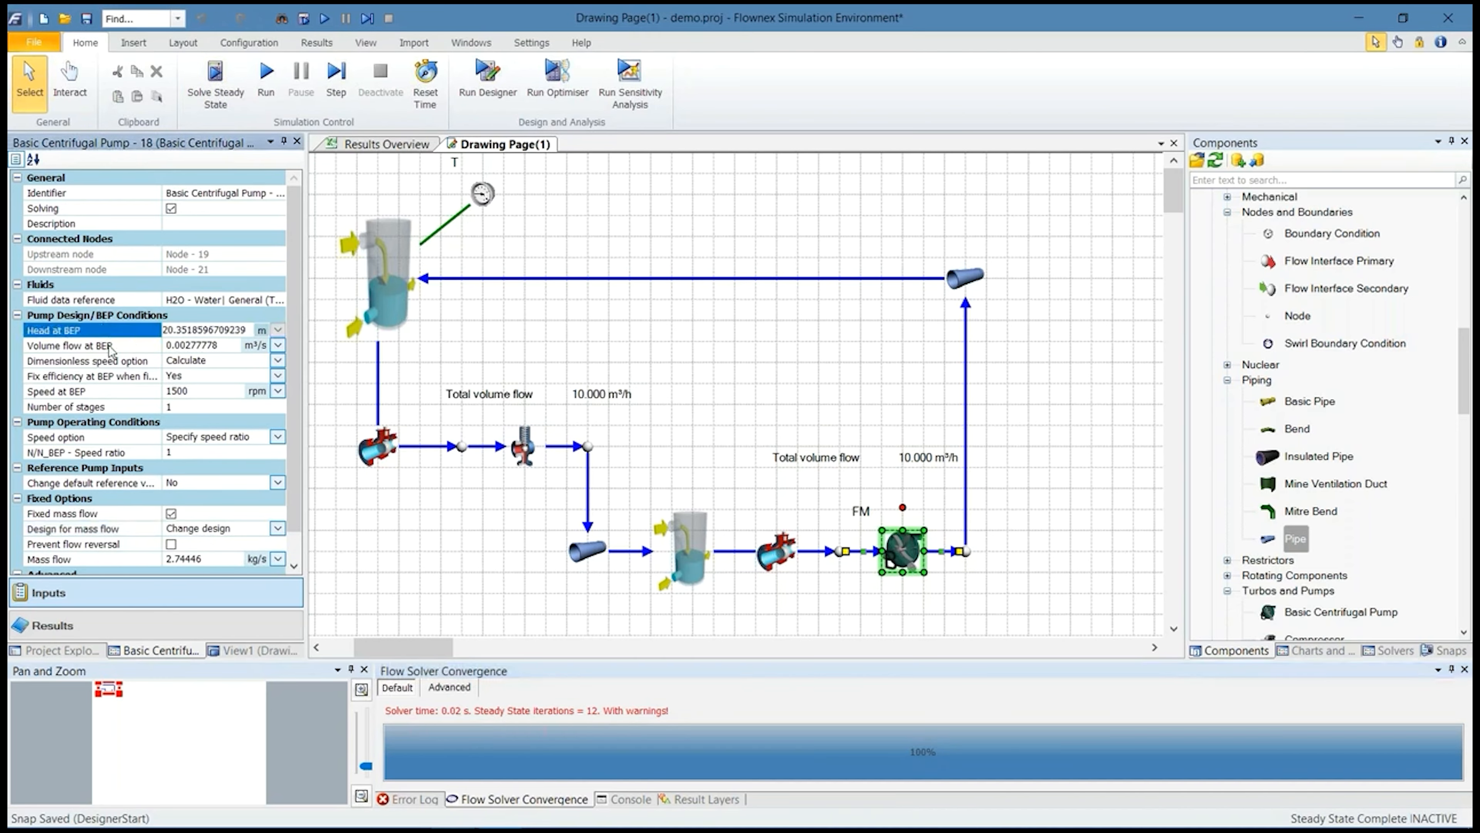
pyautogui.click(144, 345)
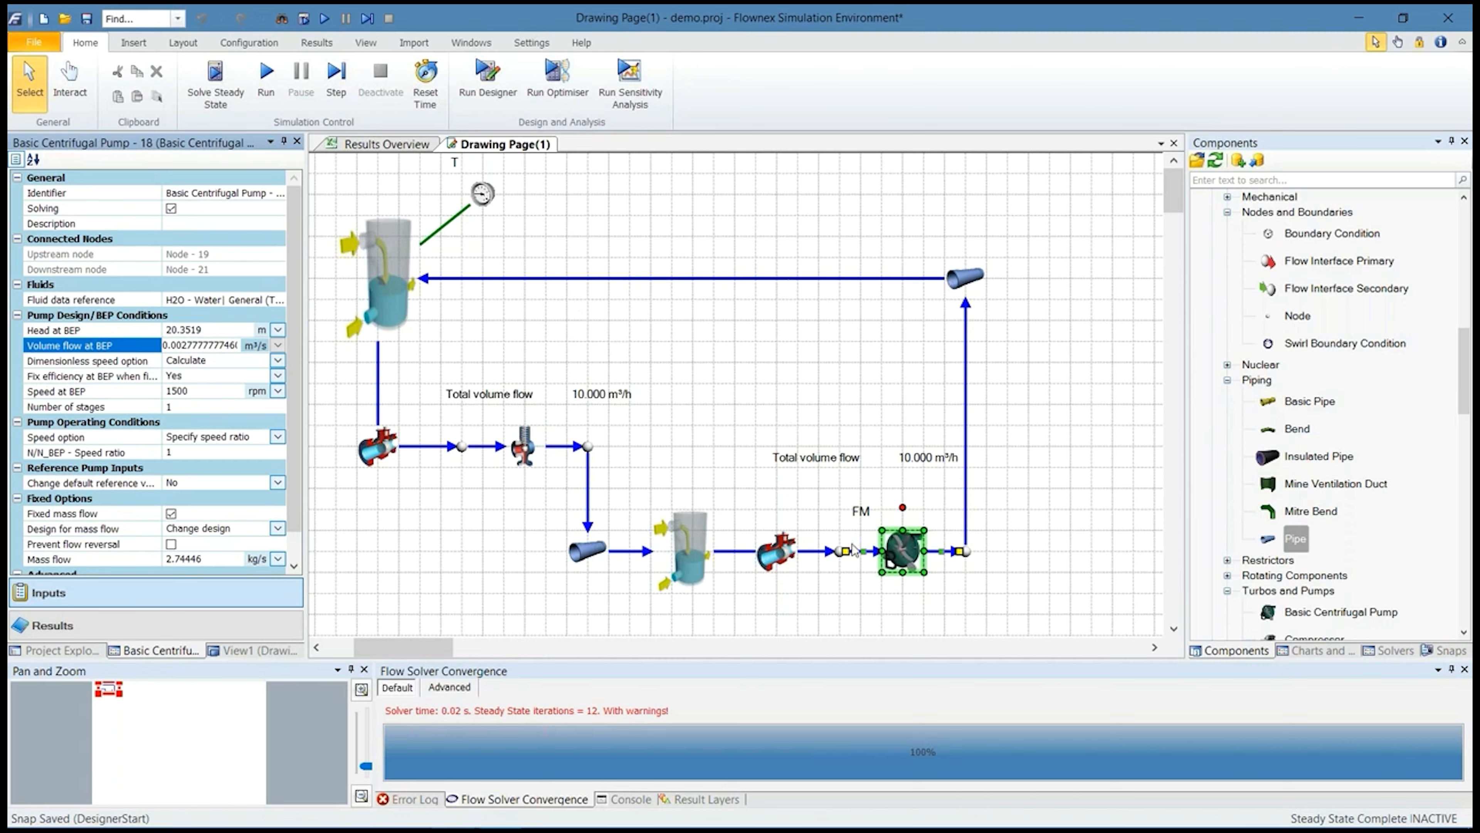
pyautogui.moveTo(910, 553)
pyautogui.click(217, 331)
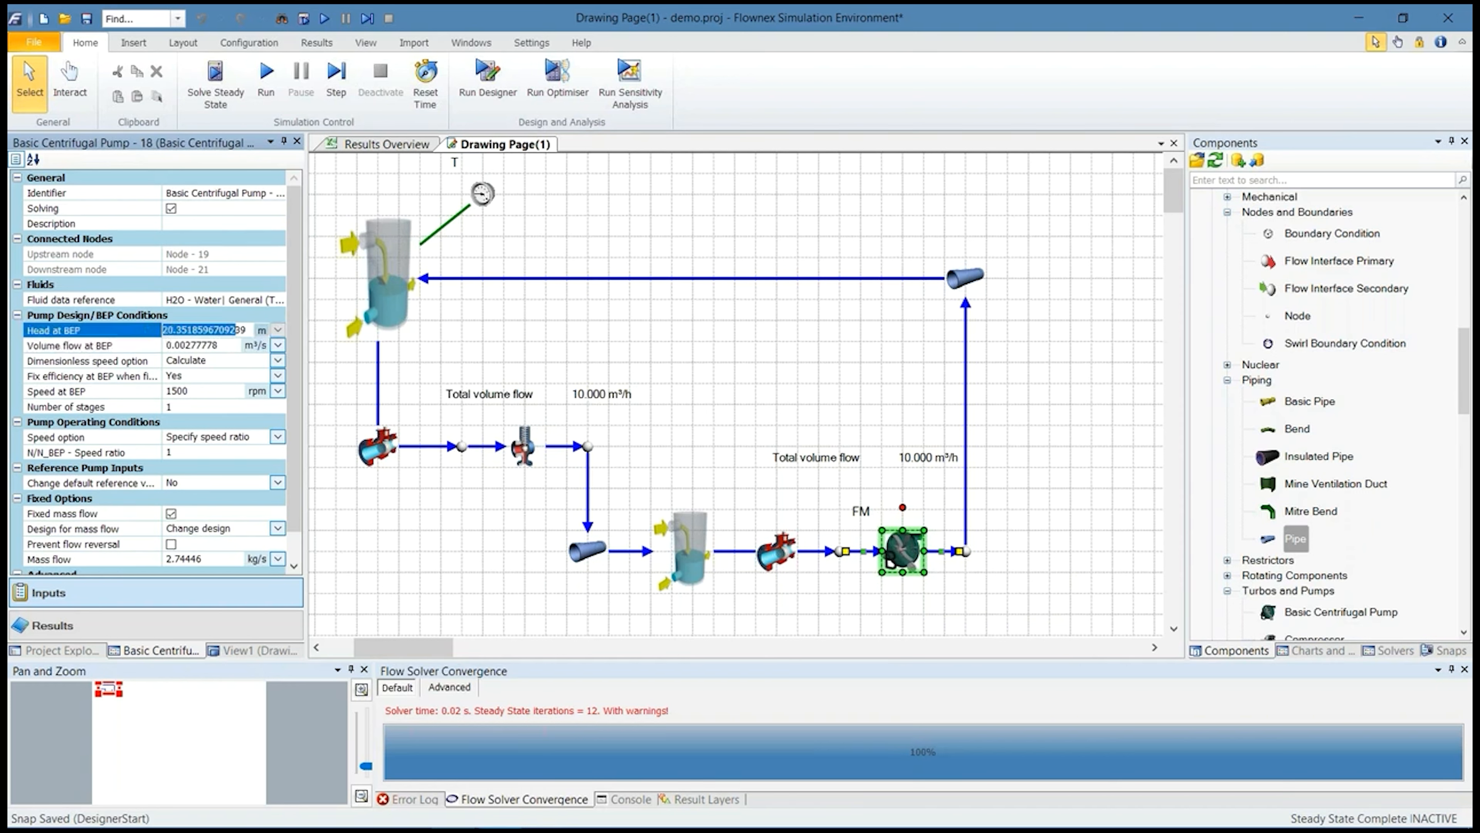
pyautogui.click(203, 330)
pyautogui.click(197, 345)
pyautogui.click(278, 345)
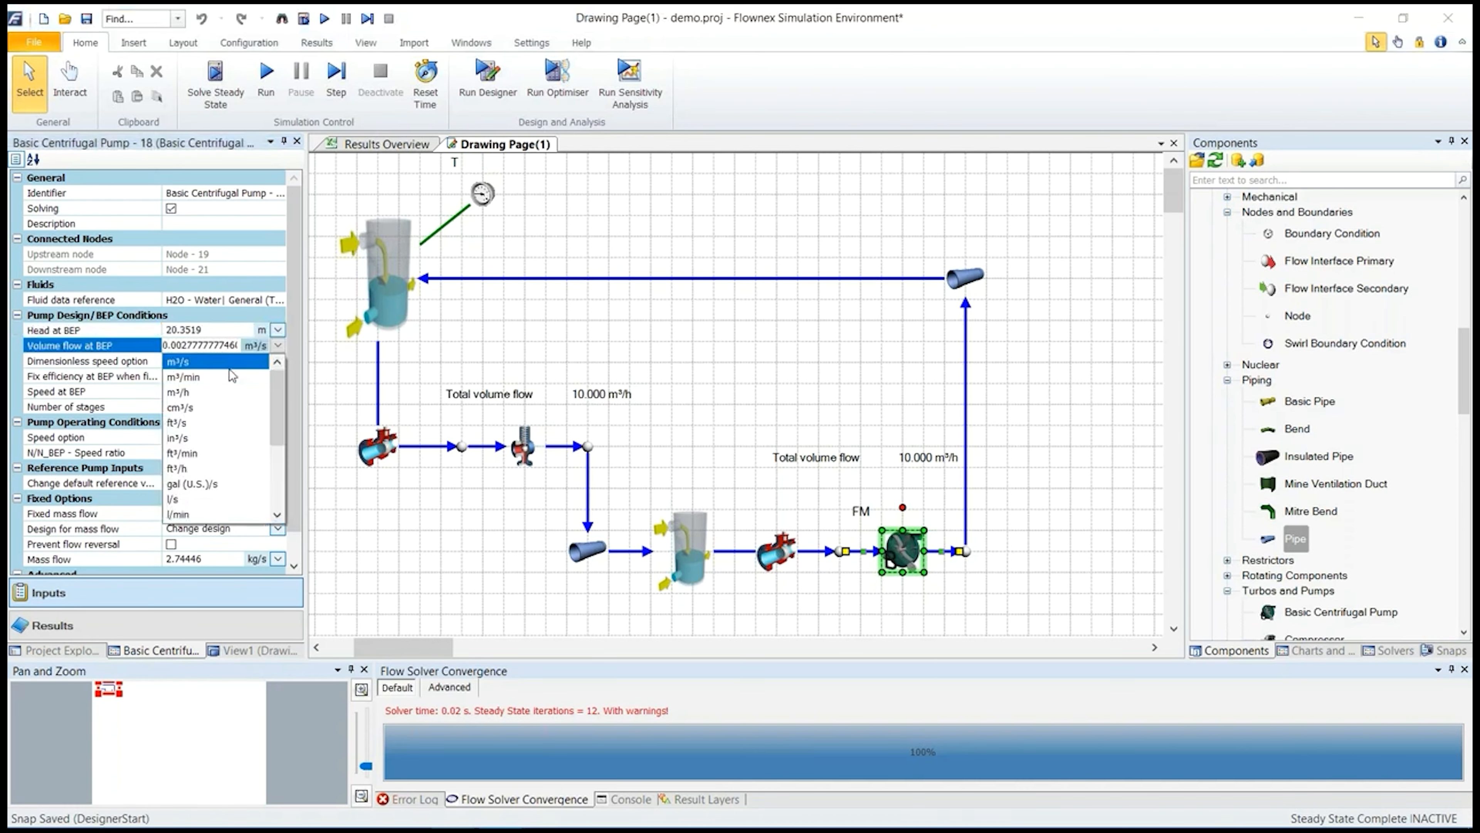
pyautogui.click(195, 382)
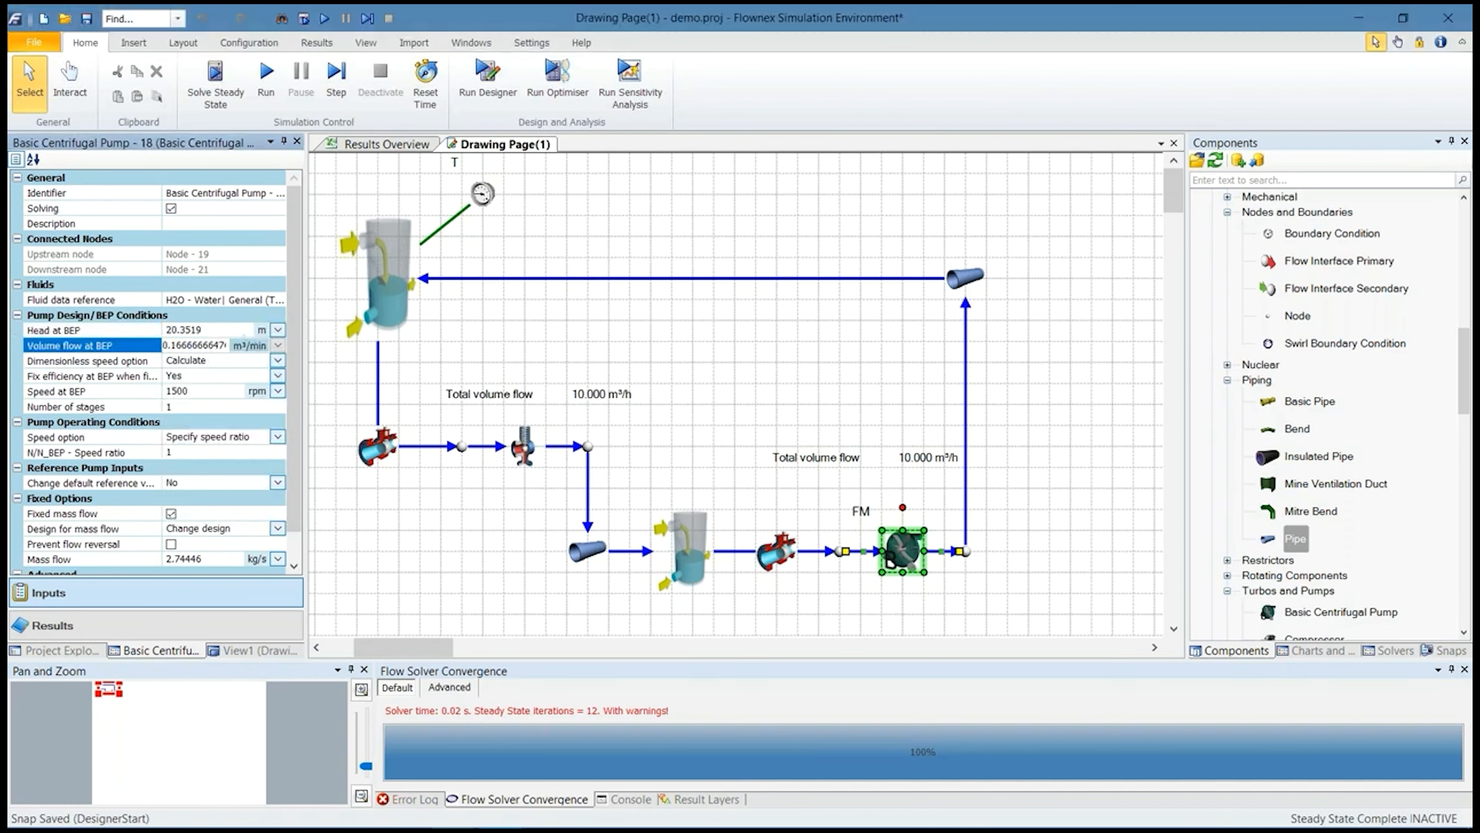
pyautogui.click(278, 345)
pyautogui.click(207, 393)
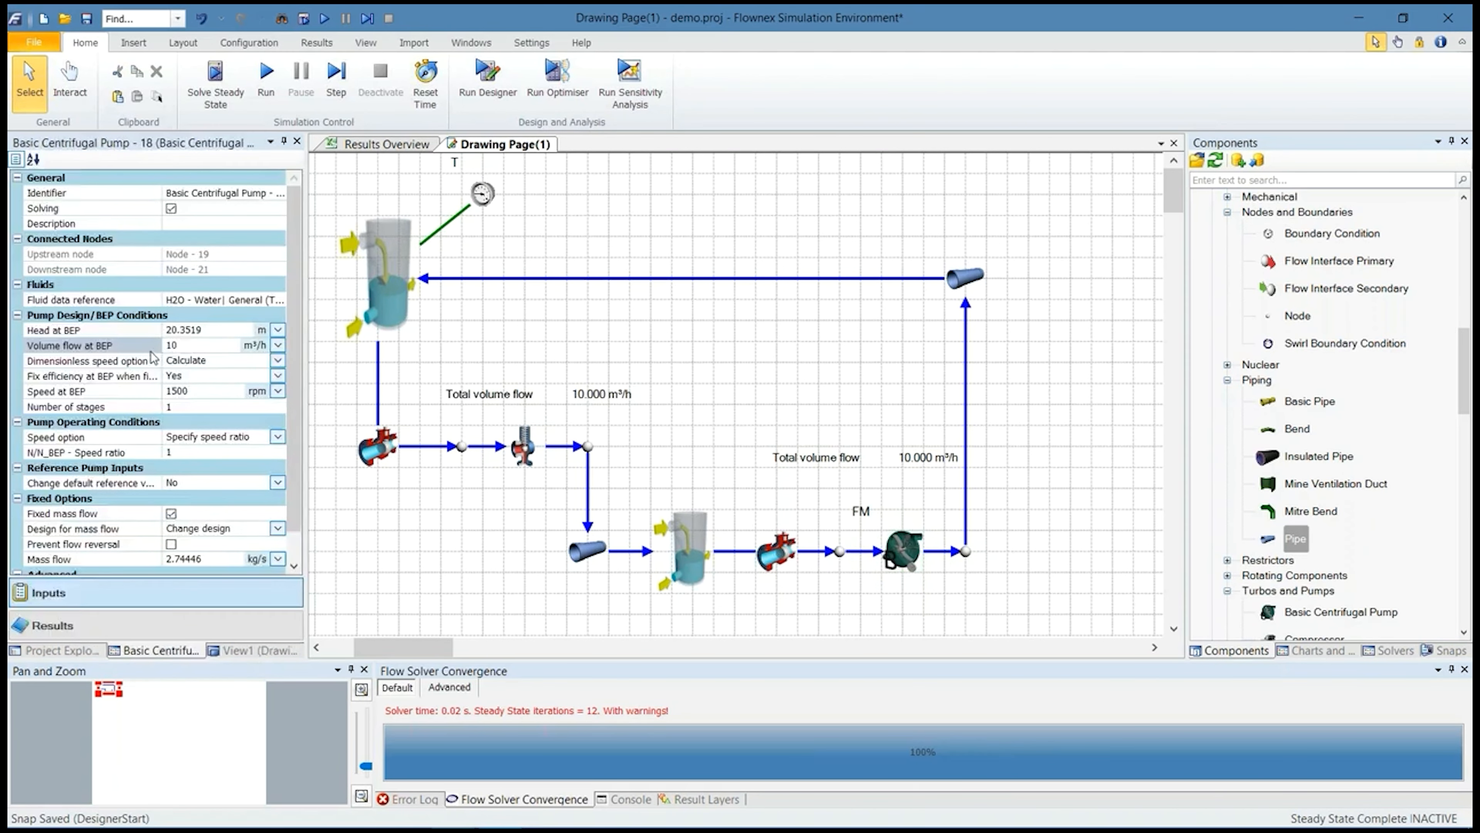
pyautogui.click(187, 345)
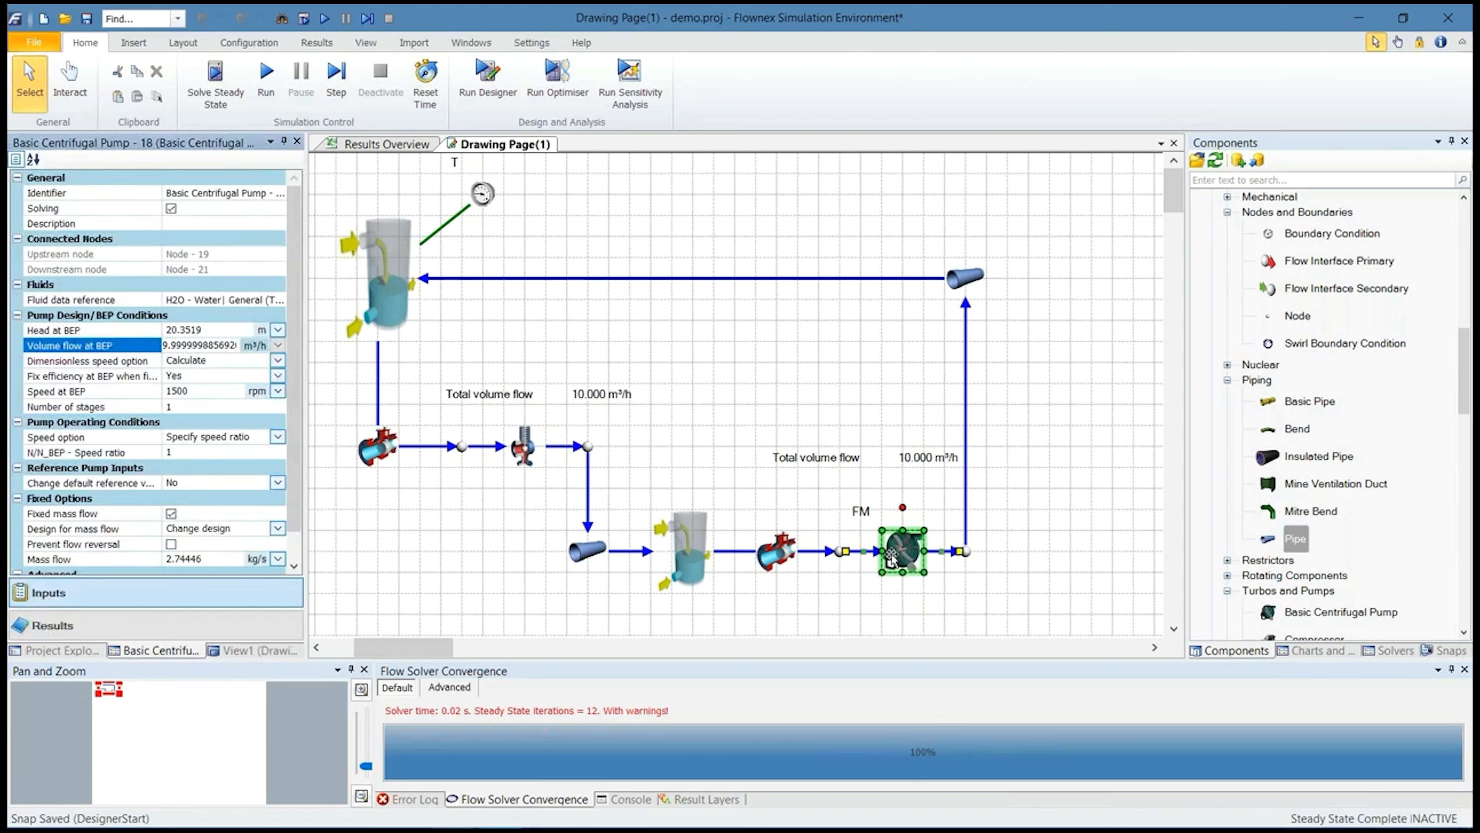
# Turn off the pump's fixed mass flow and solve the steady state again
pyautogui.click(103, 359)
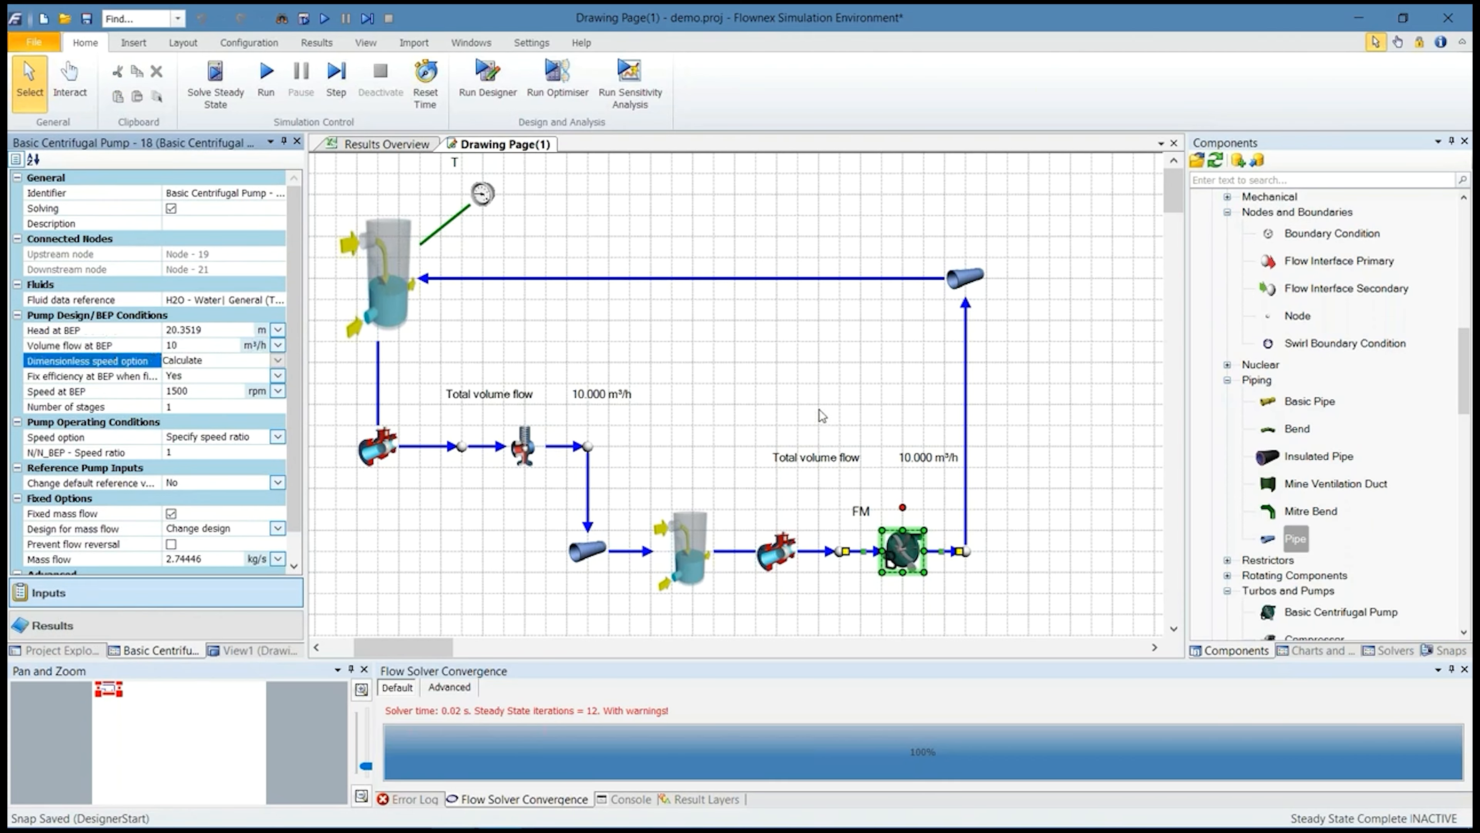
pyautogui.click(171, 514)
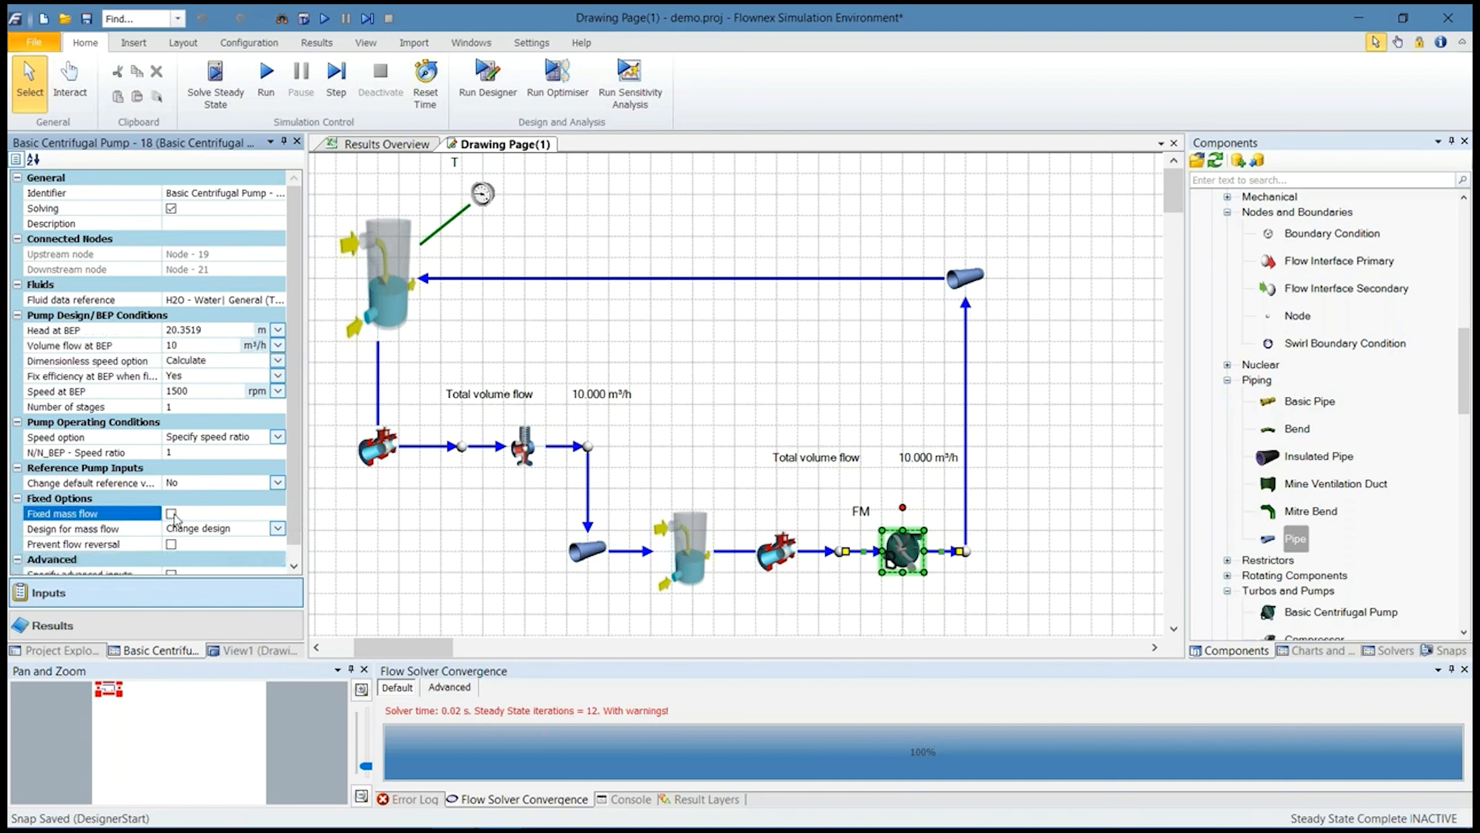
pyautogui.click(208, 88)
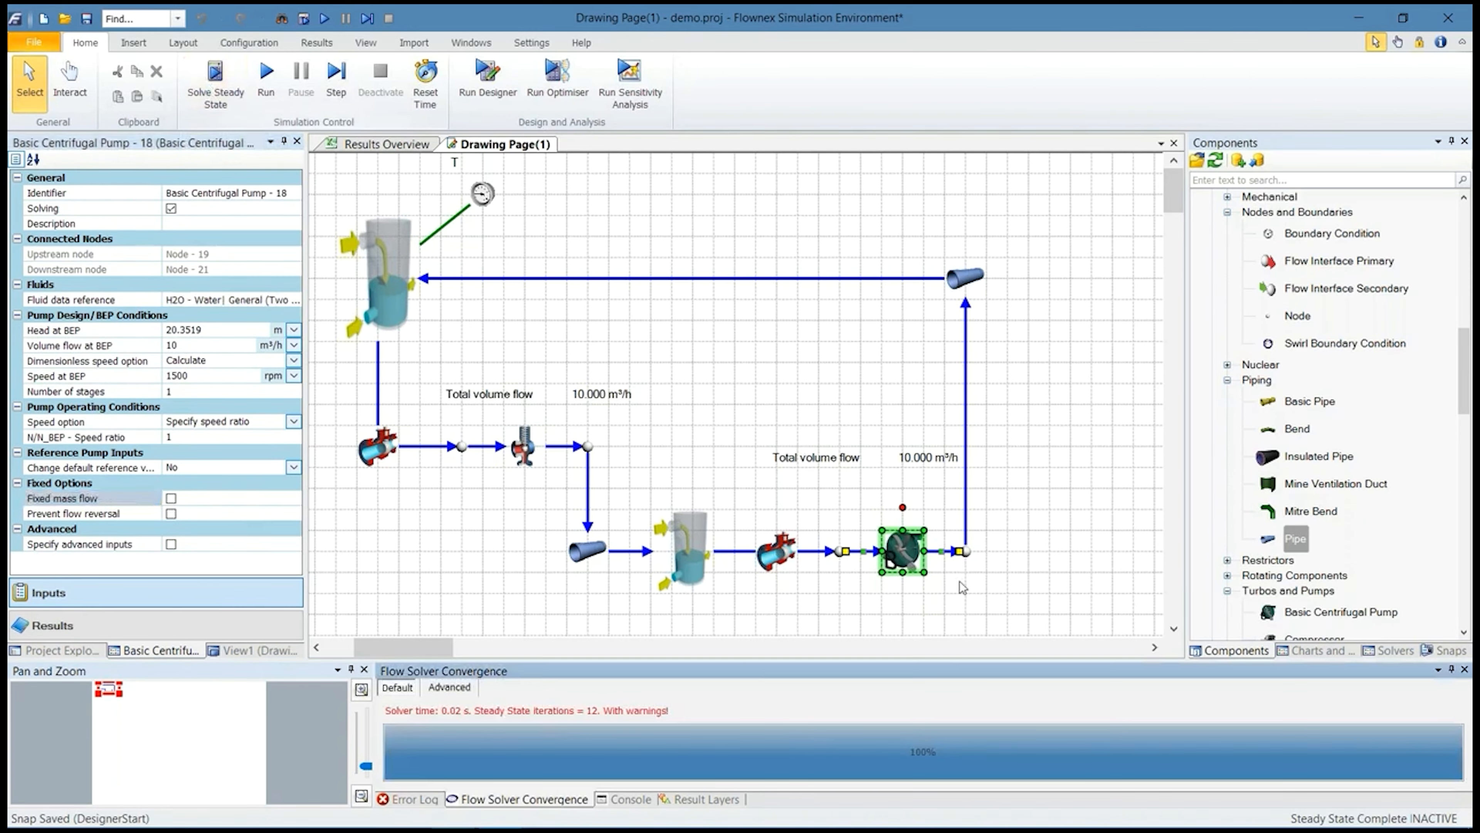
# Review the pump's BEP head, BEP volume flow and speed ratio inputs, and bring up its calculated results
pyautogui.click(131, 333)
pyautogui.click(136, 346)
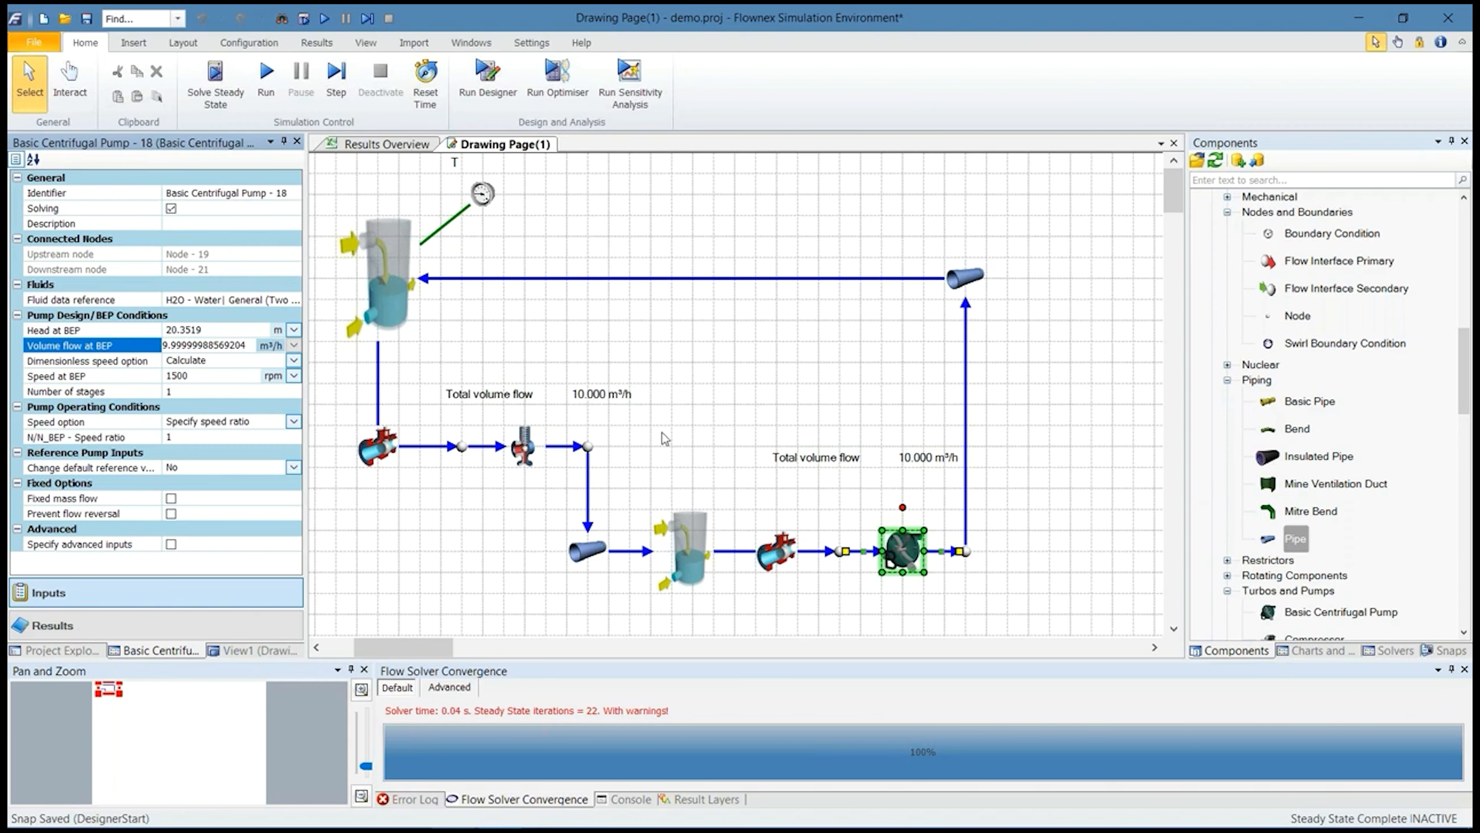
pyautogui.click(129, 438)
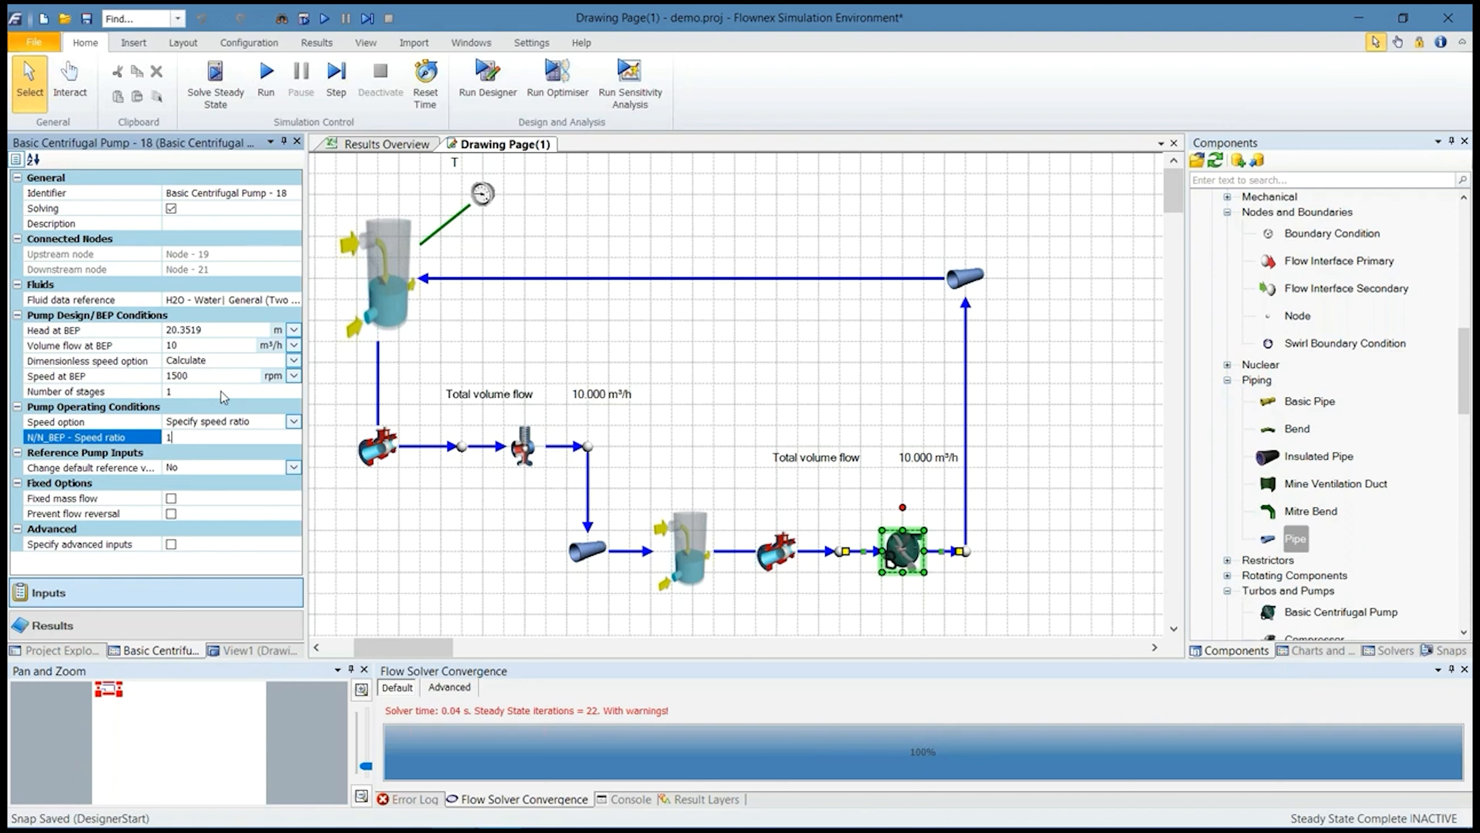
pyautogui.click(187, 624)
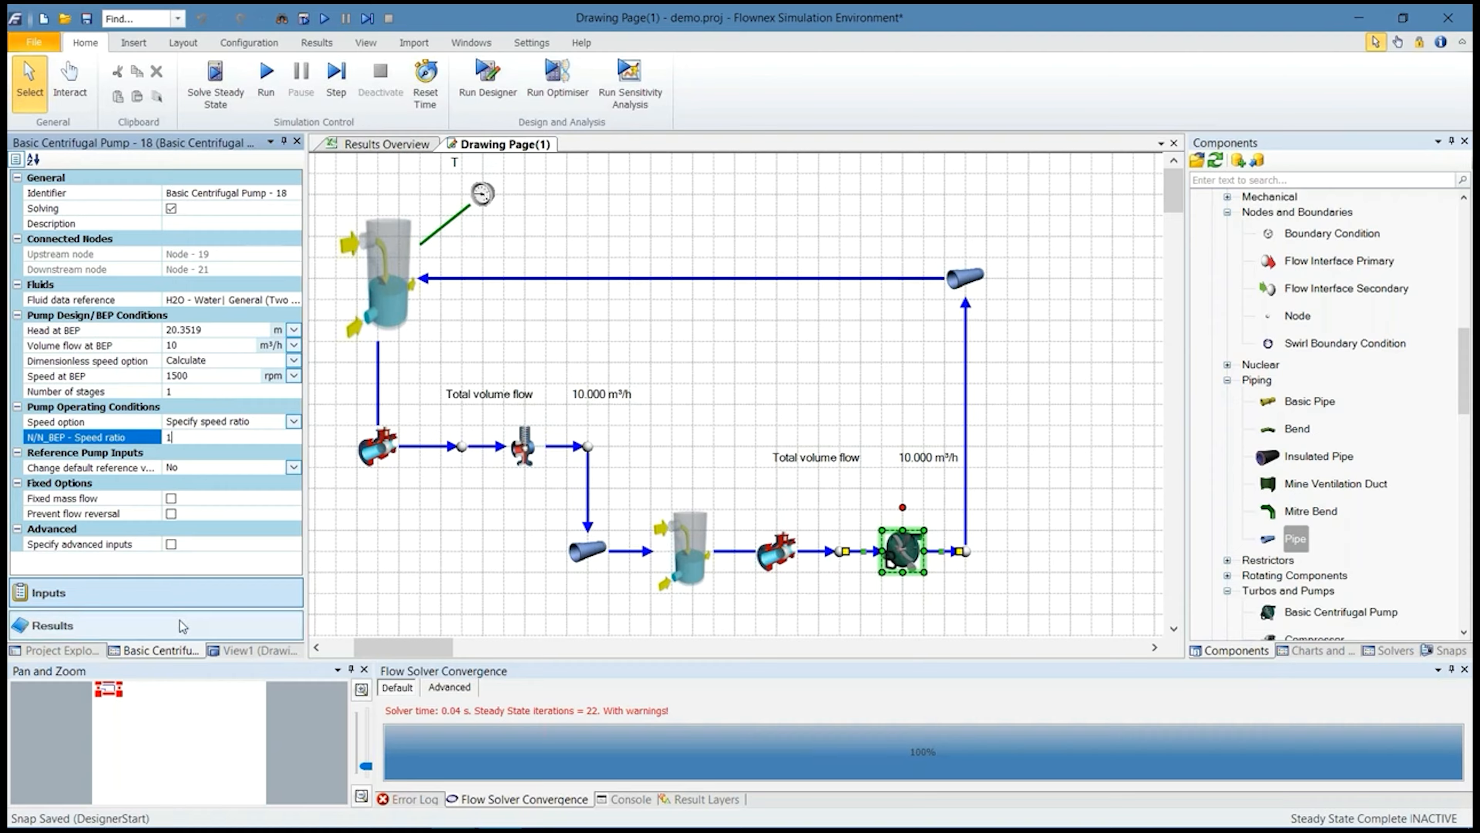
pyautogui.scroll(6, 297, 333)
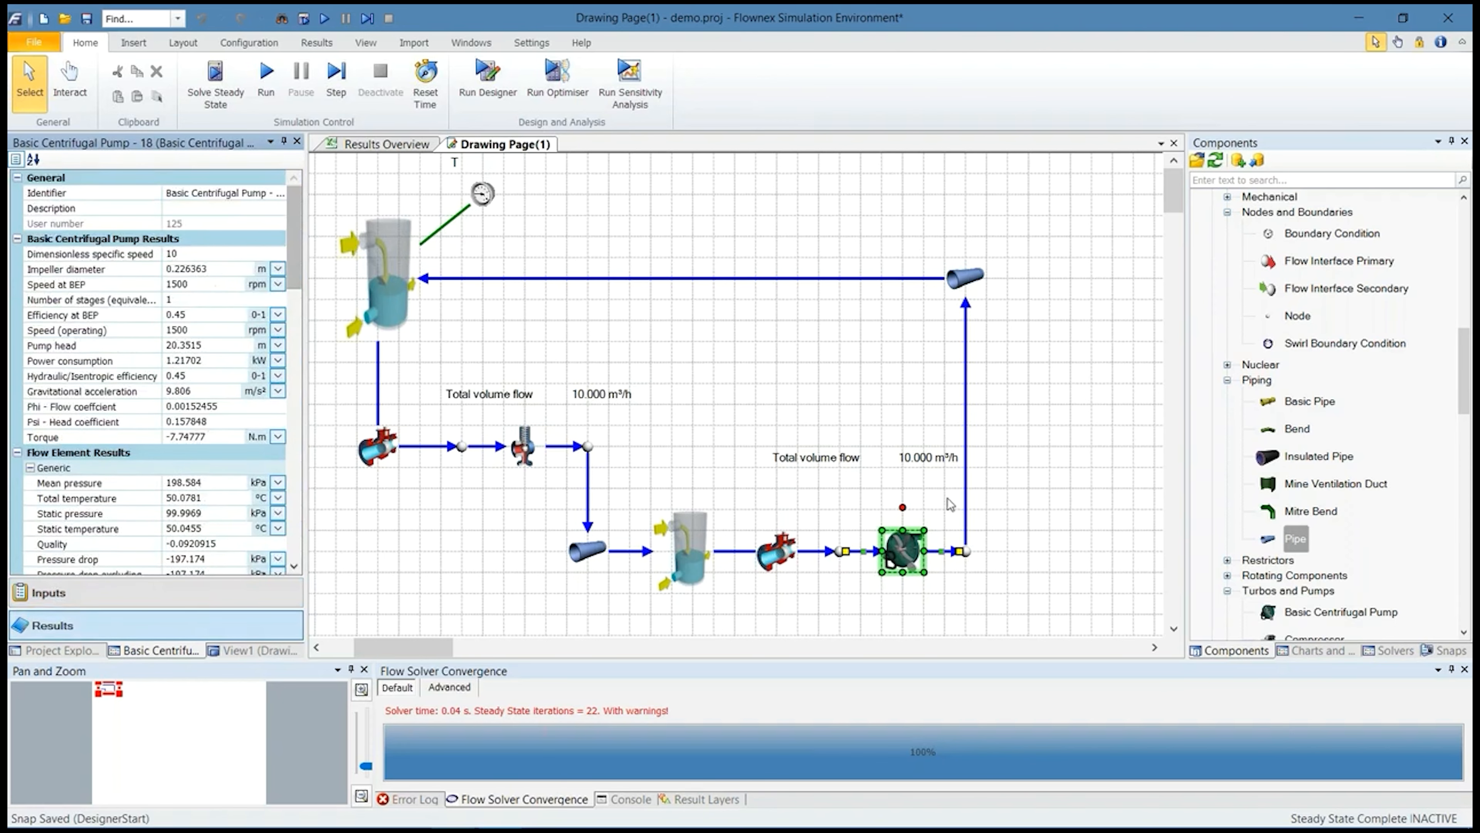